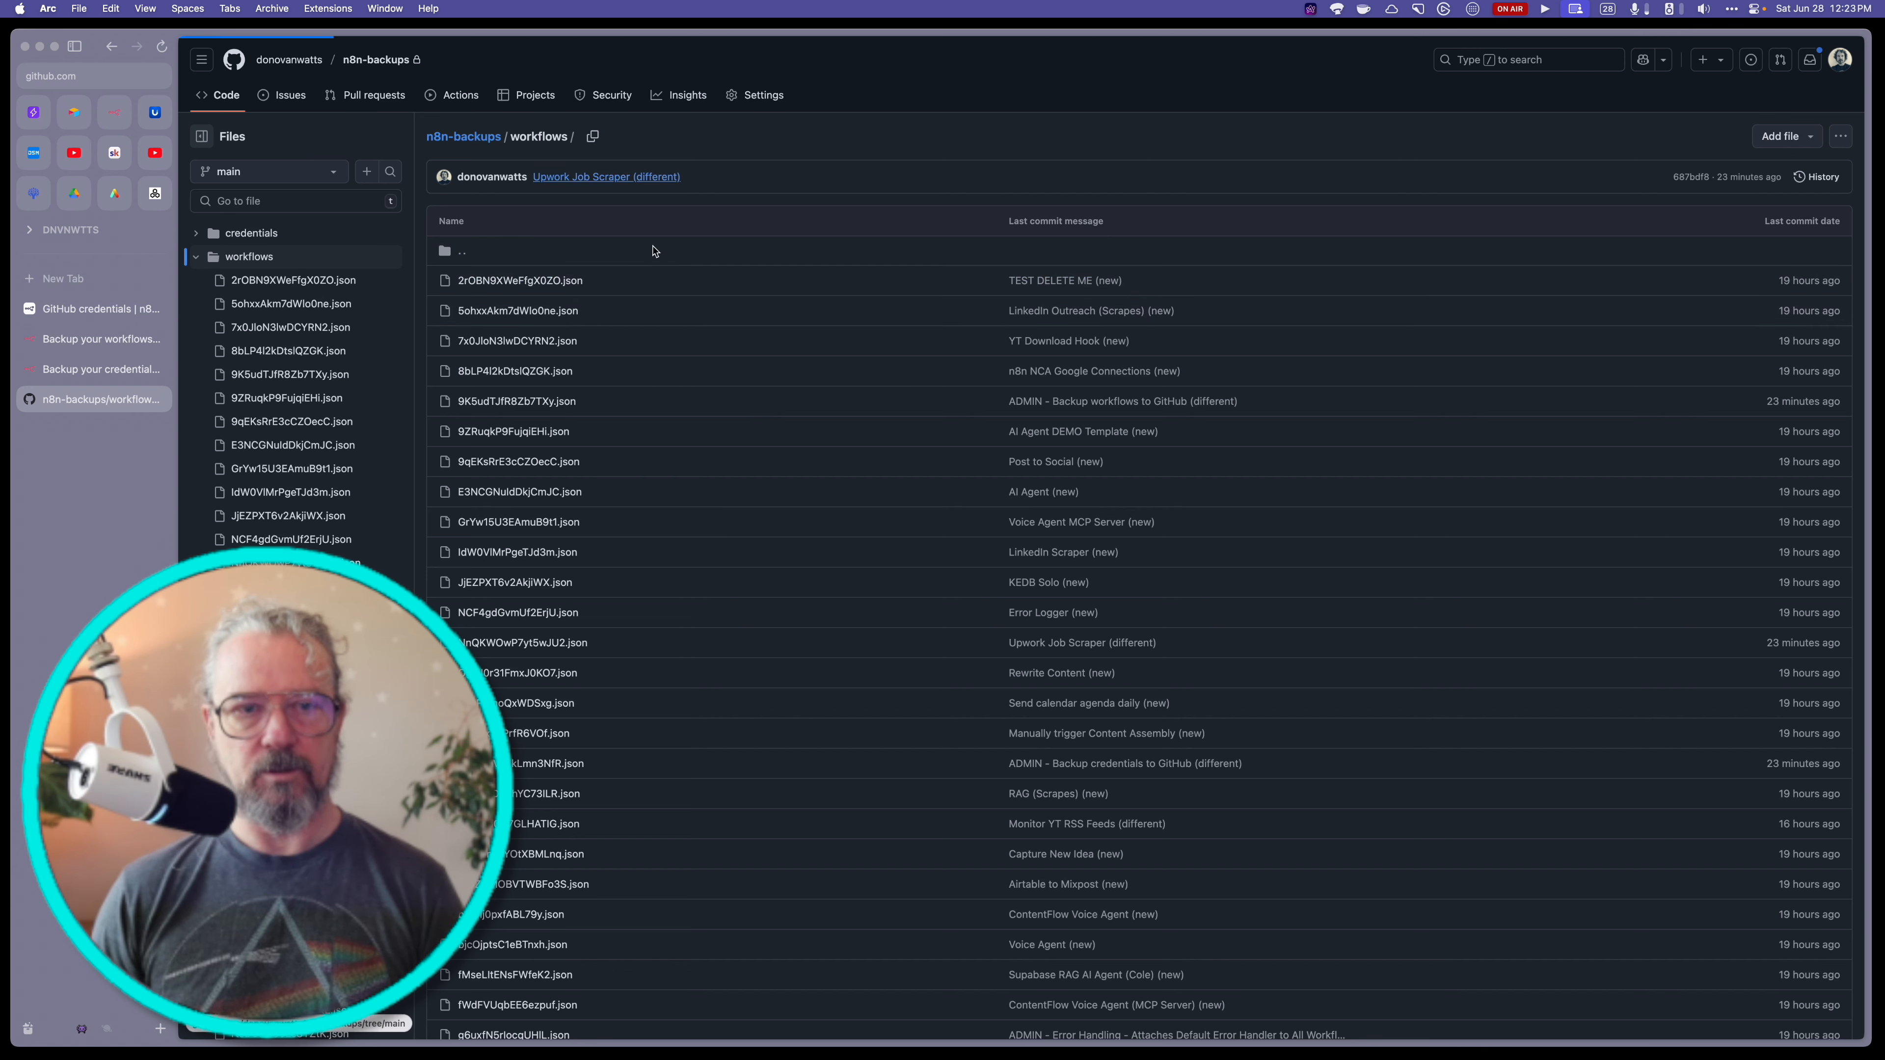
- Browse the n8n-backups repository's credentials folder on GitHub, then go to the n8n editor
click(481, 137)
click(657, 269)
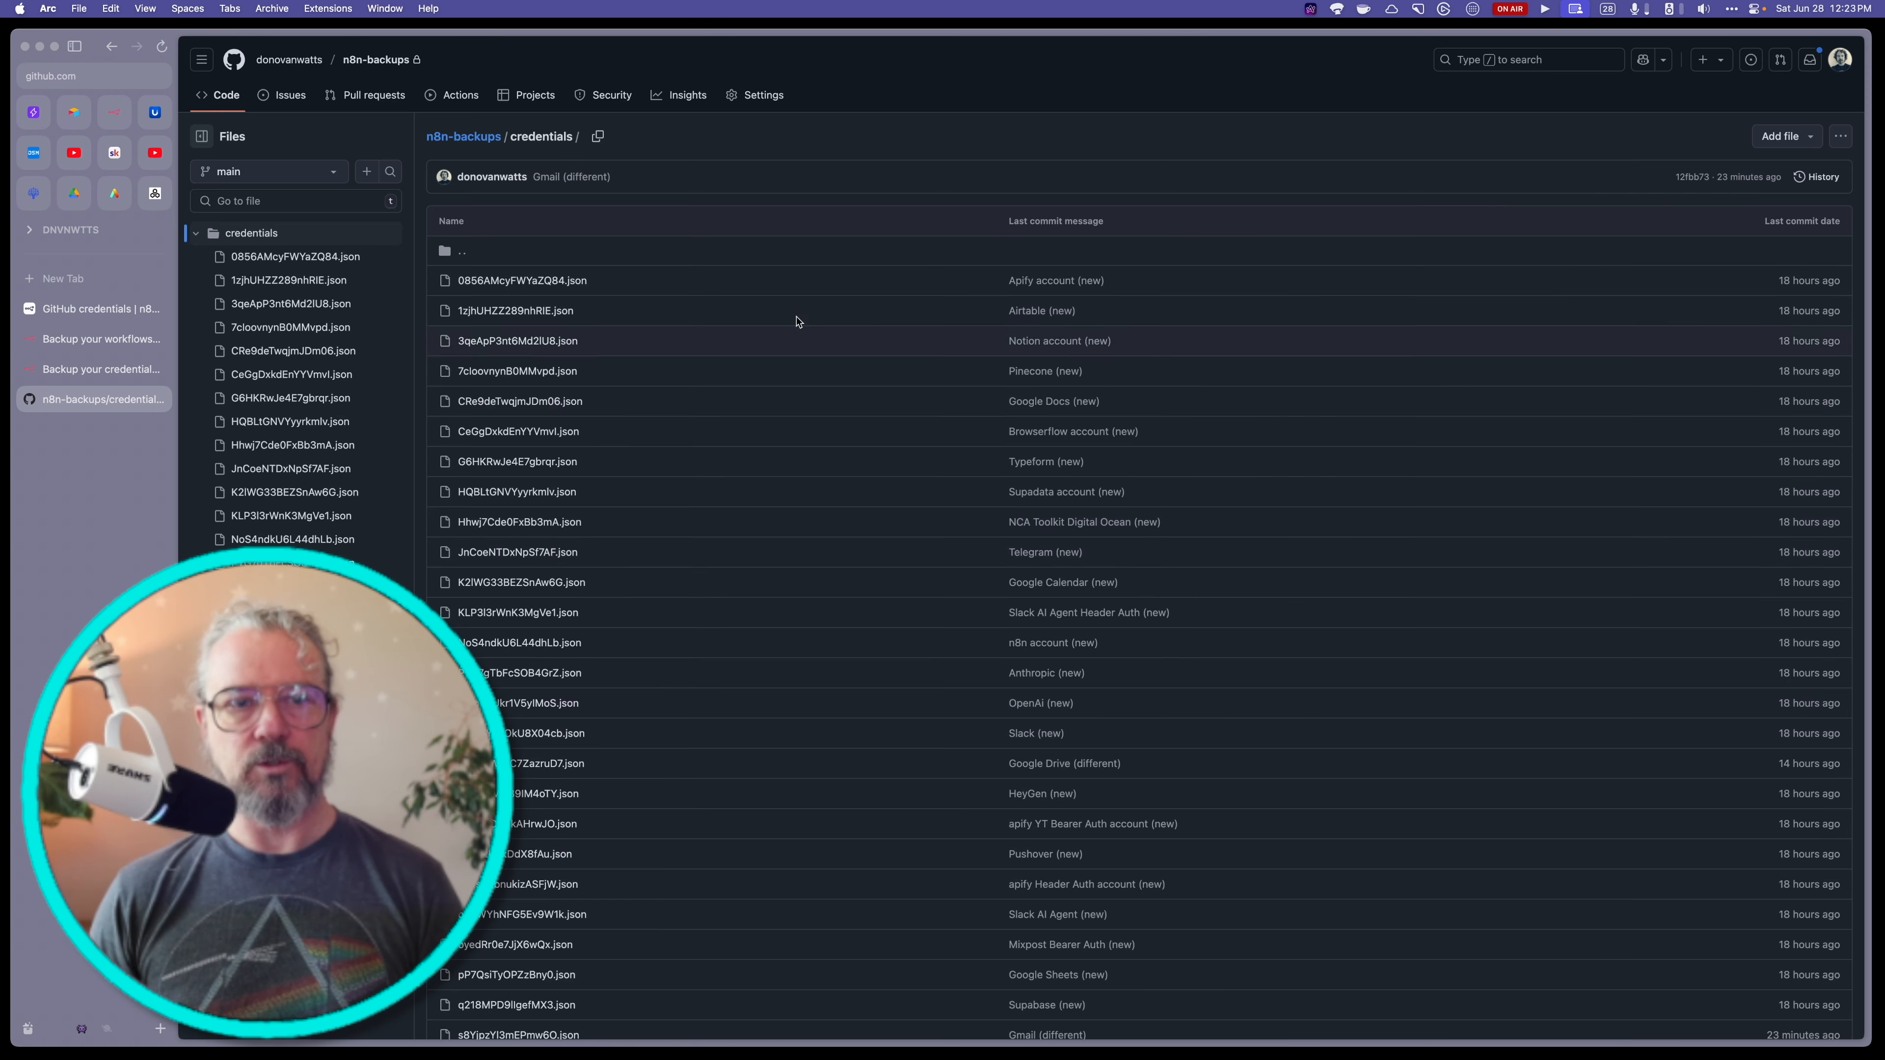
click(466, 138)
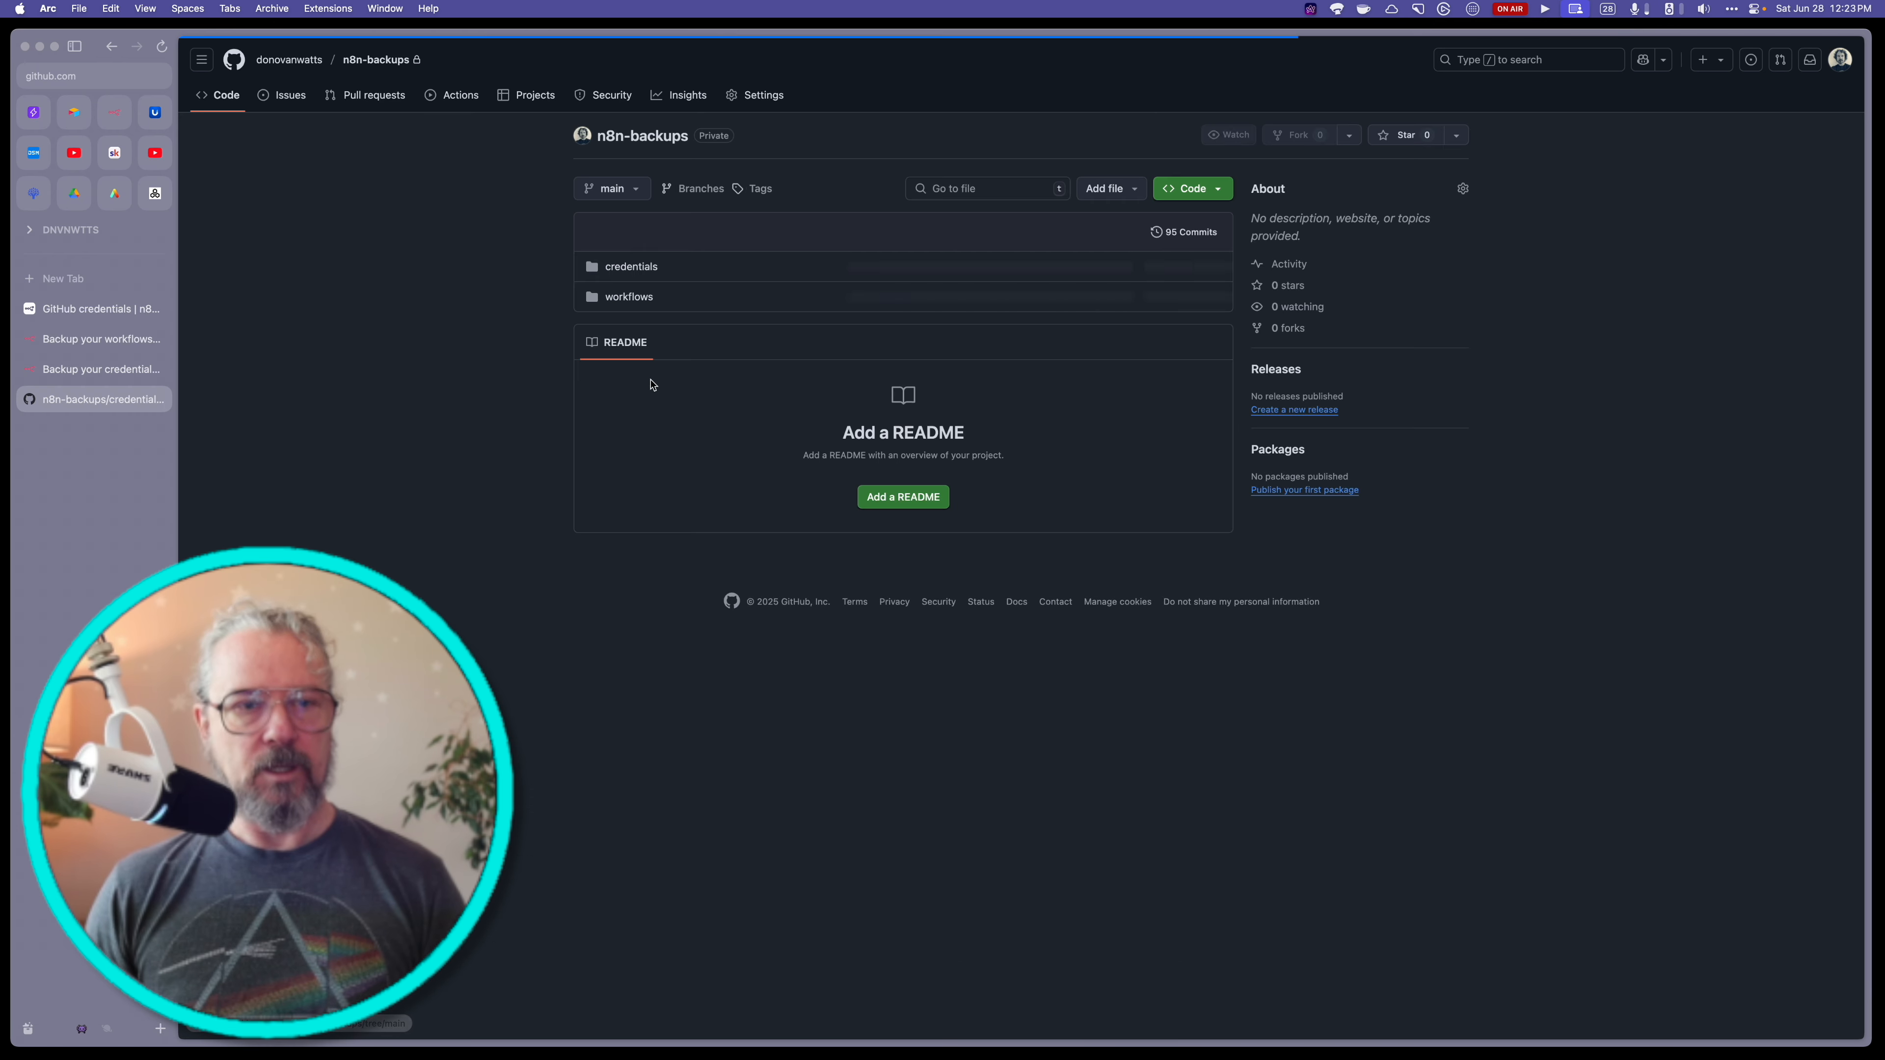
click(112, 109)
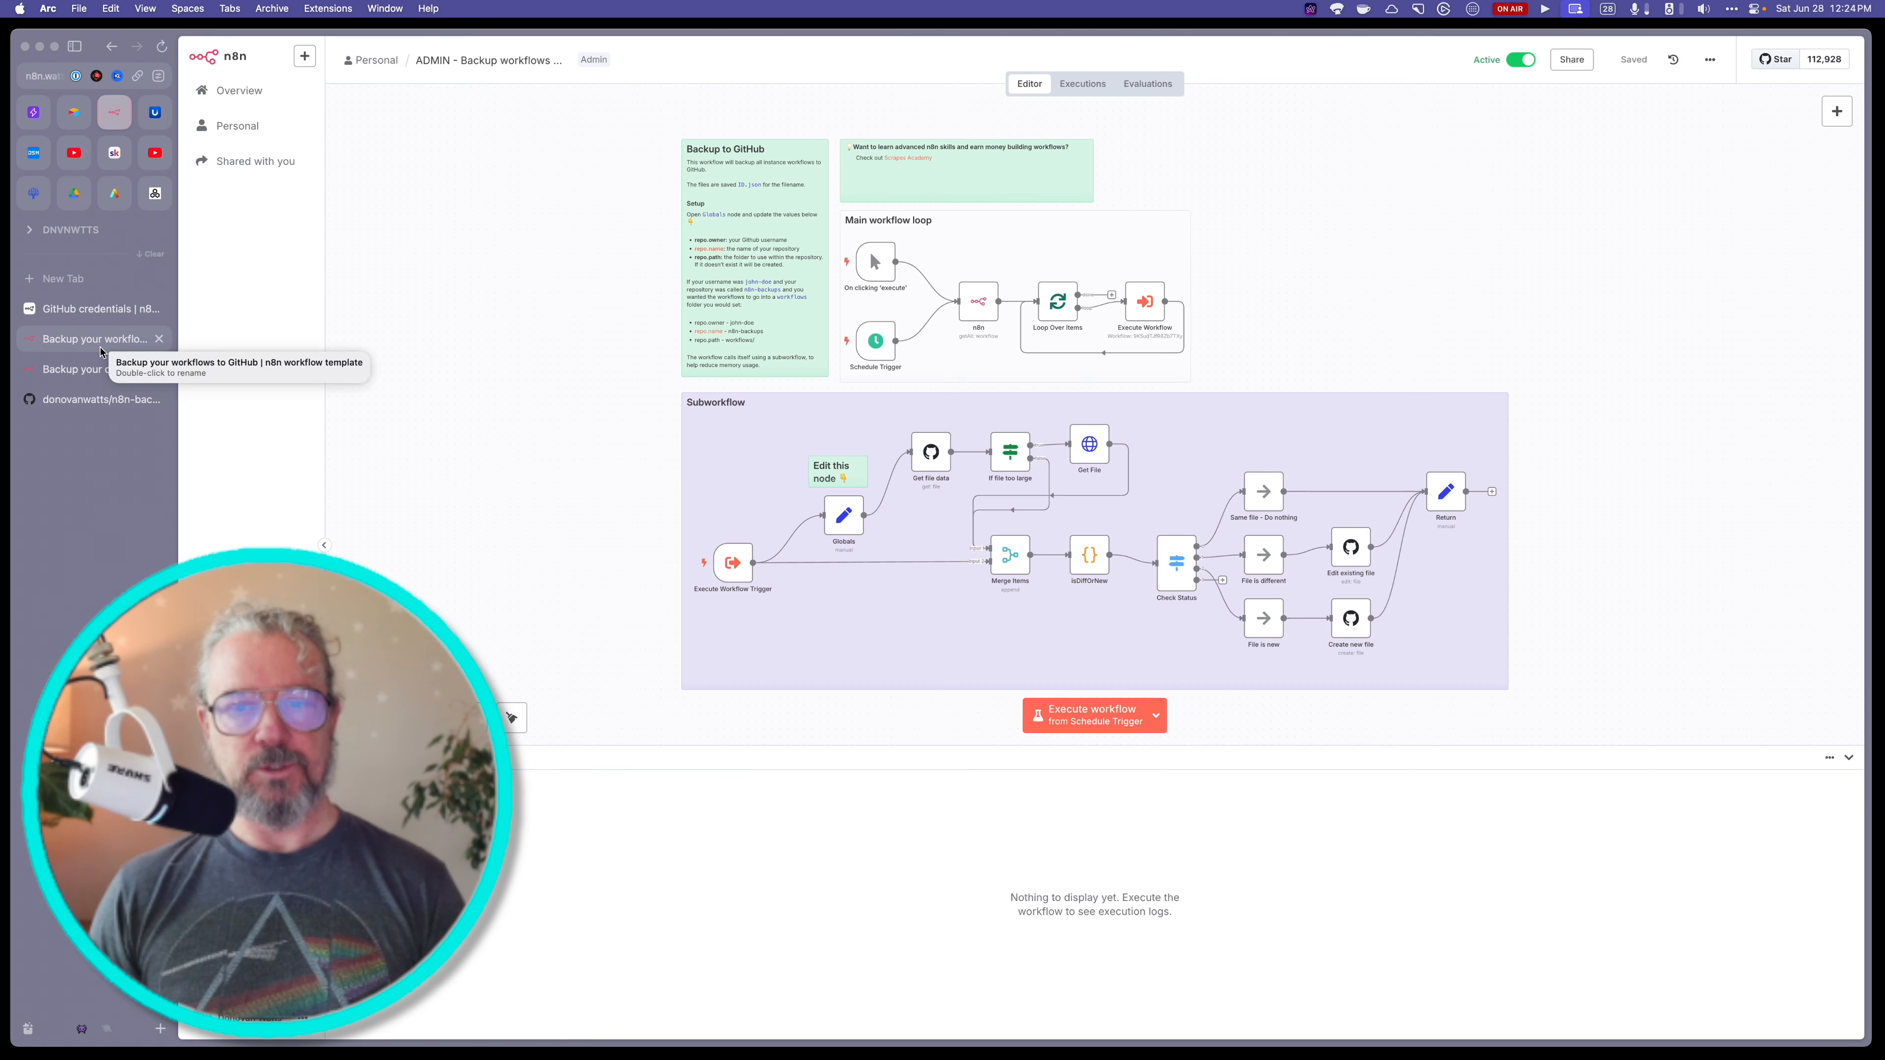
- Compare the 'Backup your workflows' and 'Backup your credentials' GitHub templates on n8n.io
click(102, 347)
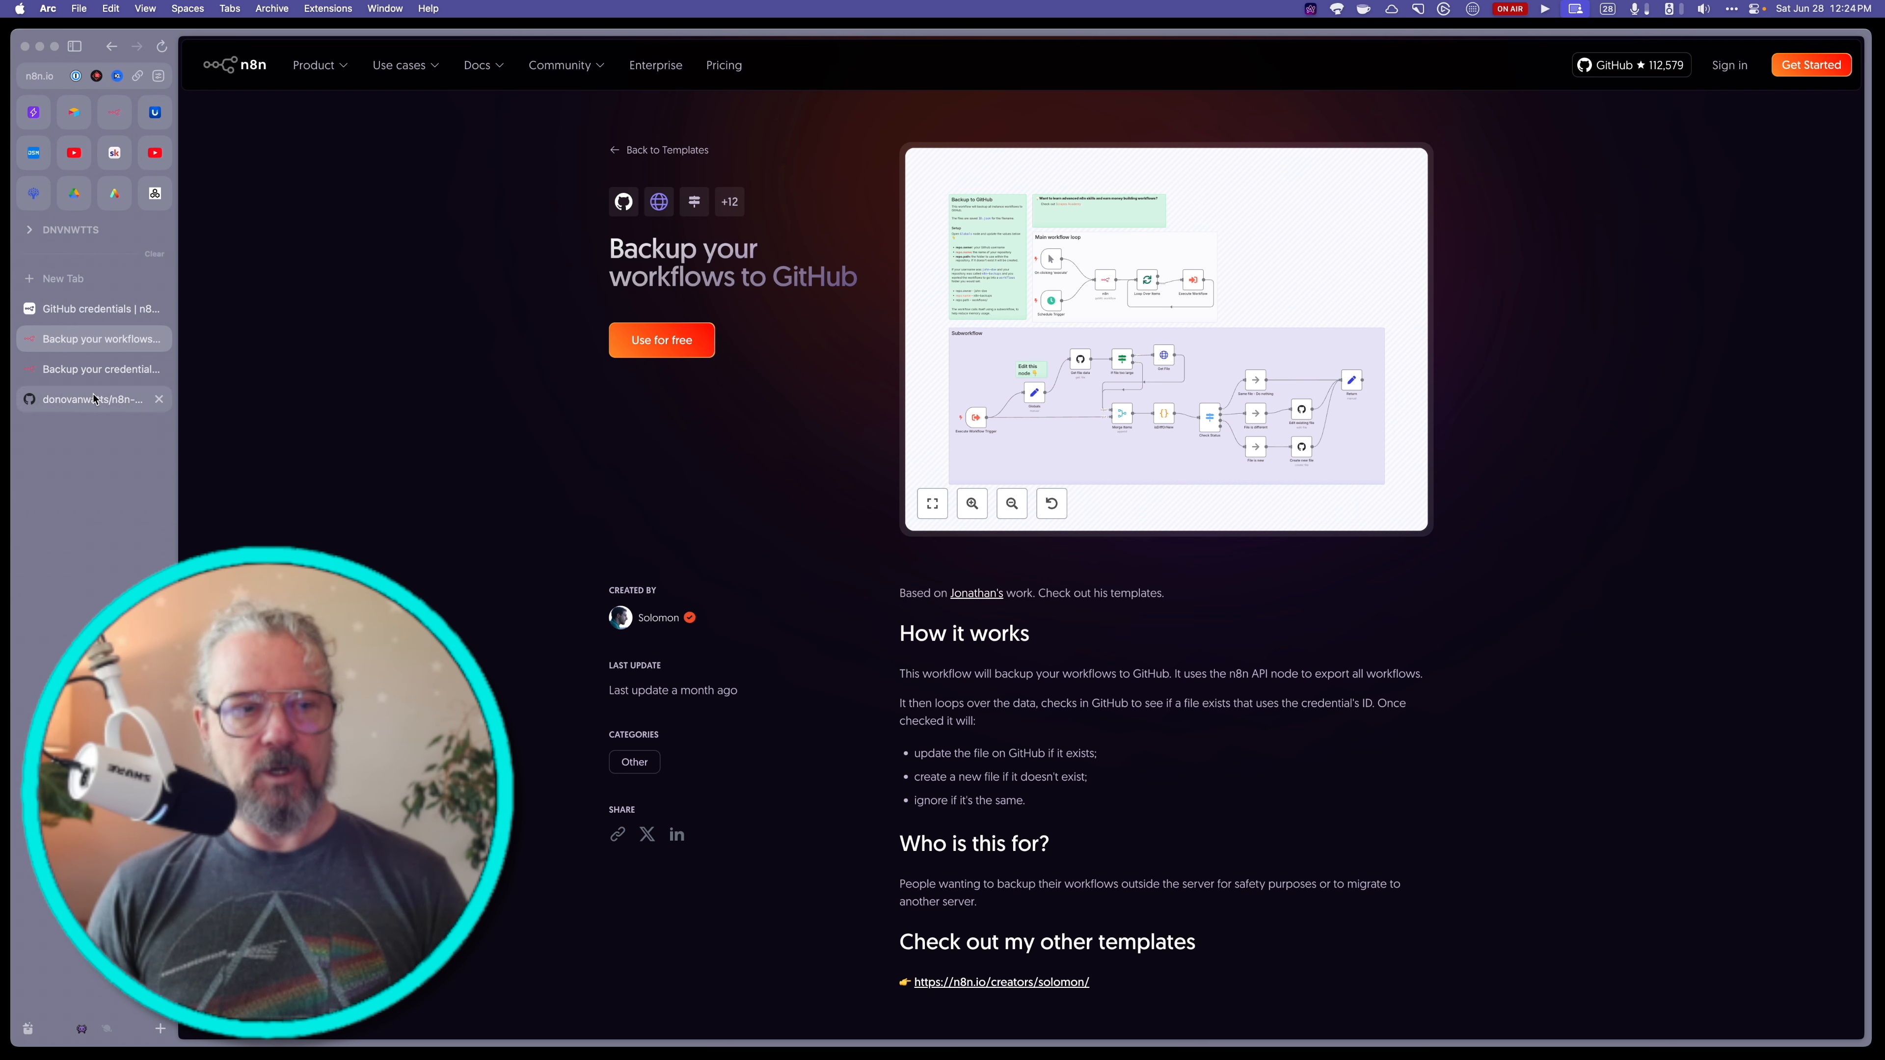
click(101, 370)
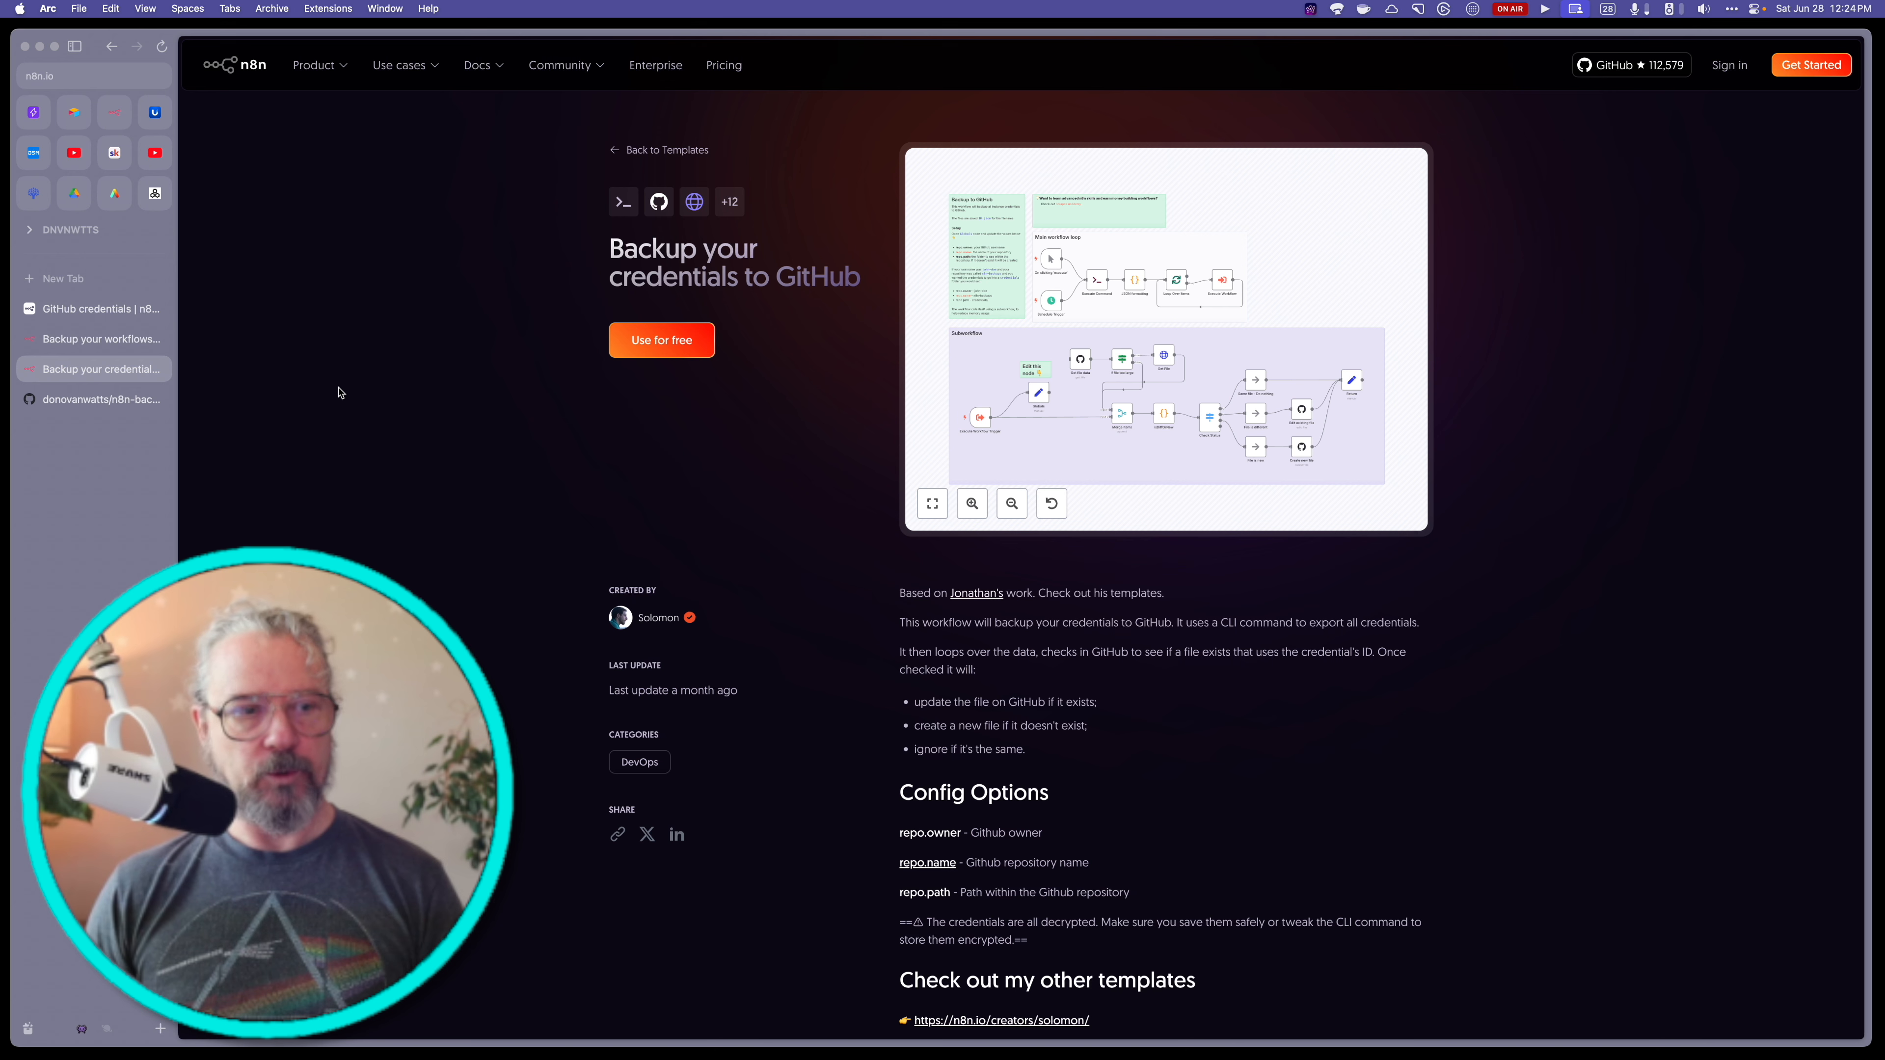
click(116, 349)
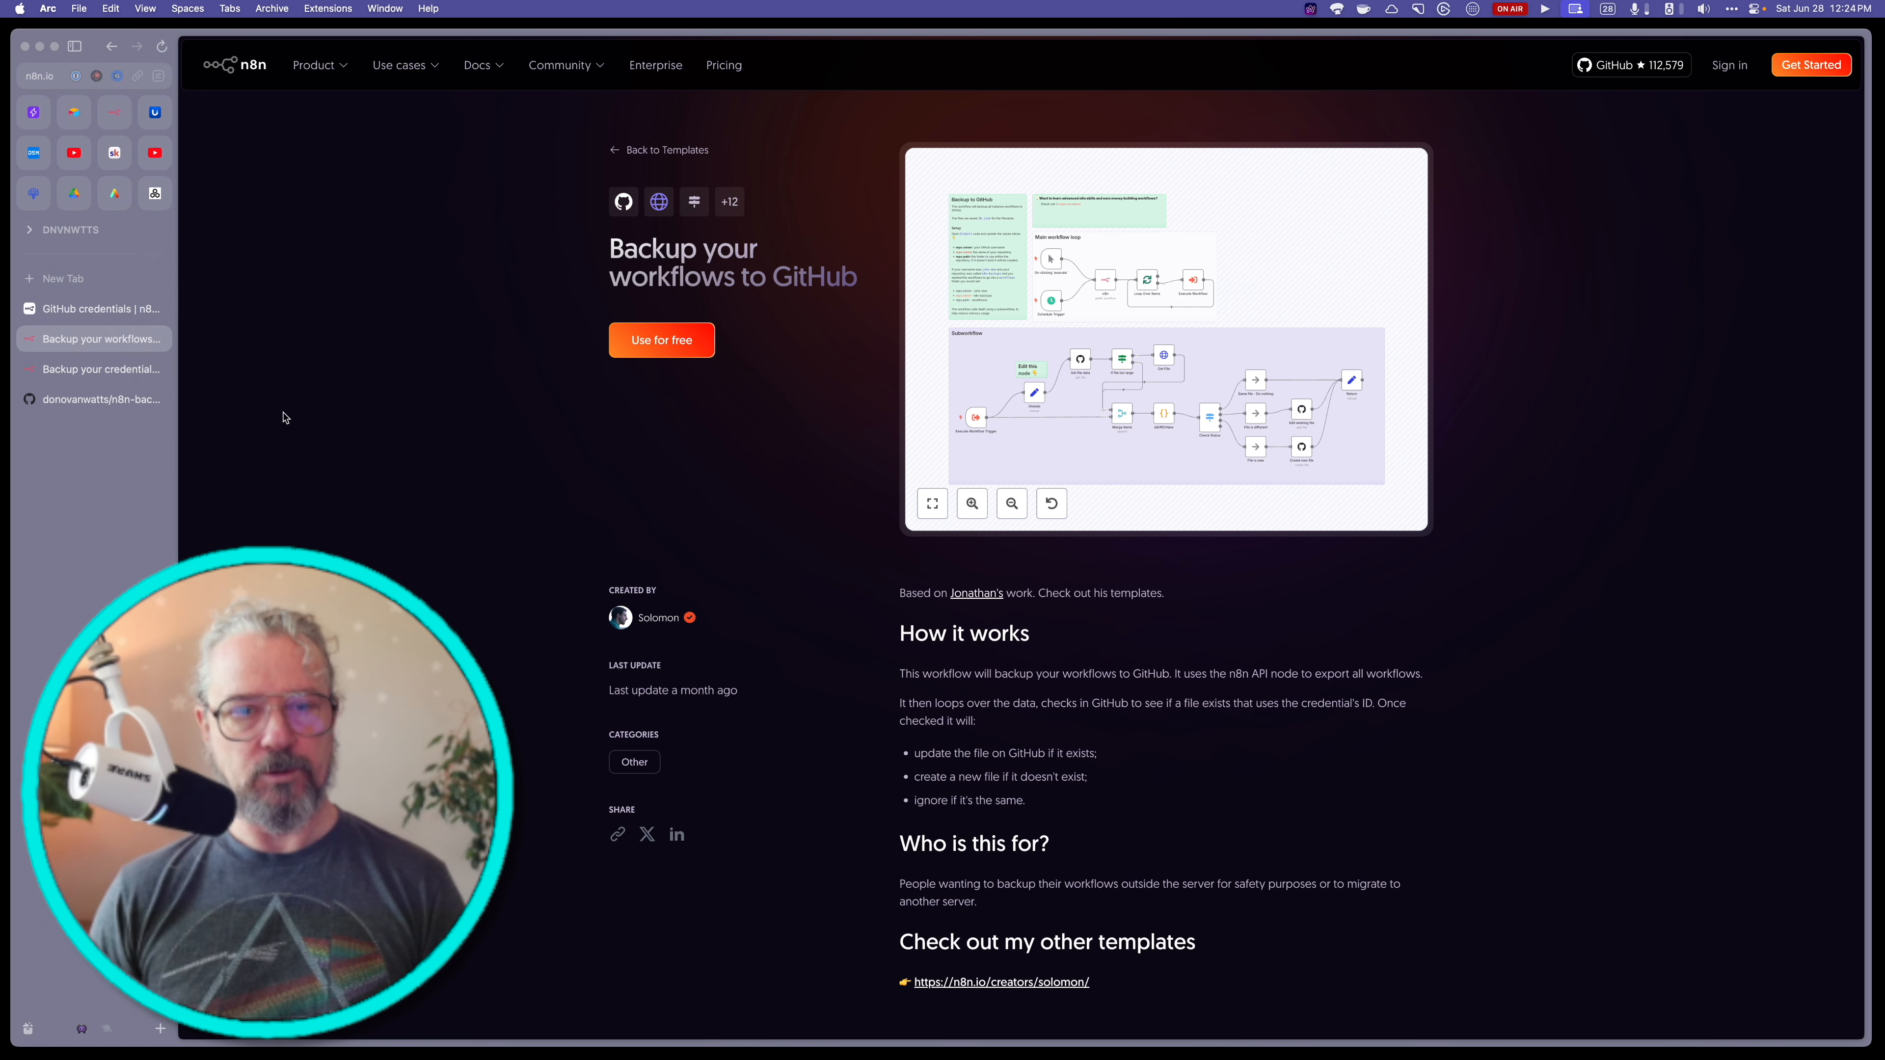
- Copy the workflows backup template as JSON to the clipboard and return to n8n
click(664, 342)
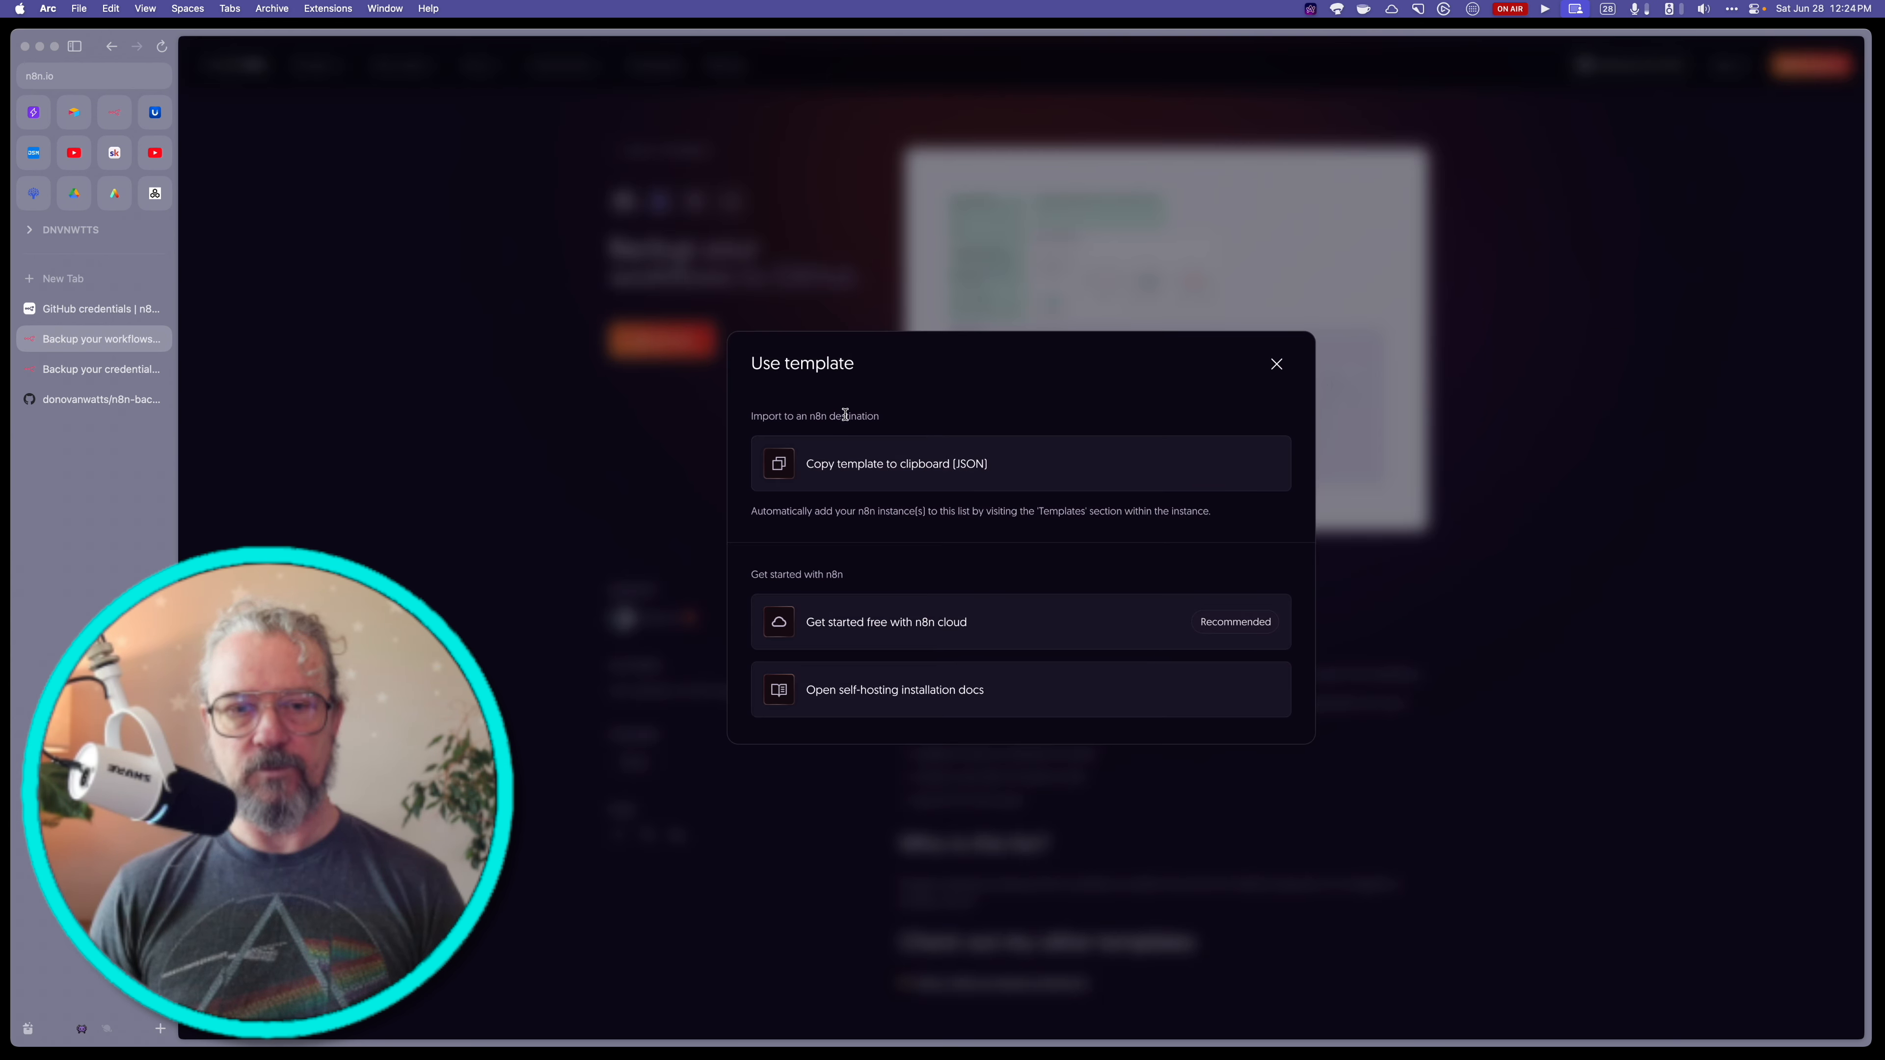
click(881, 472)
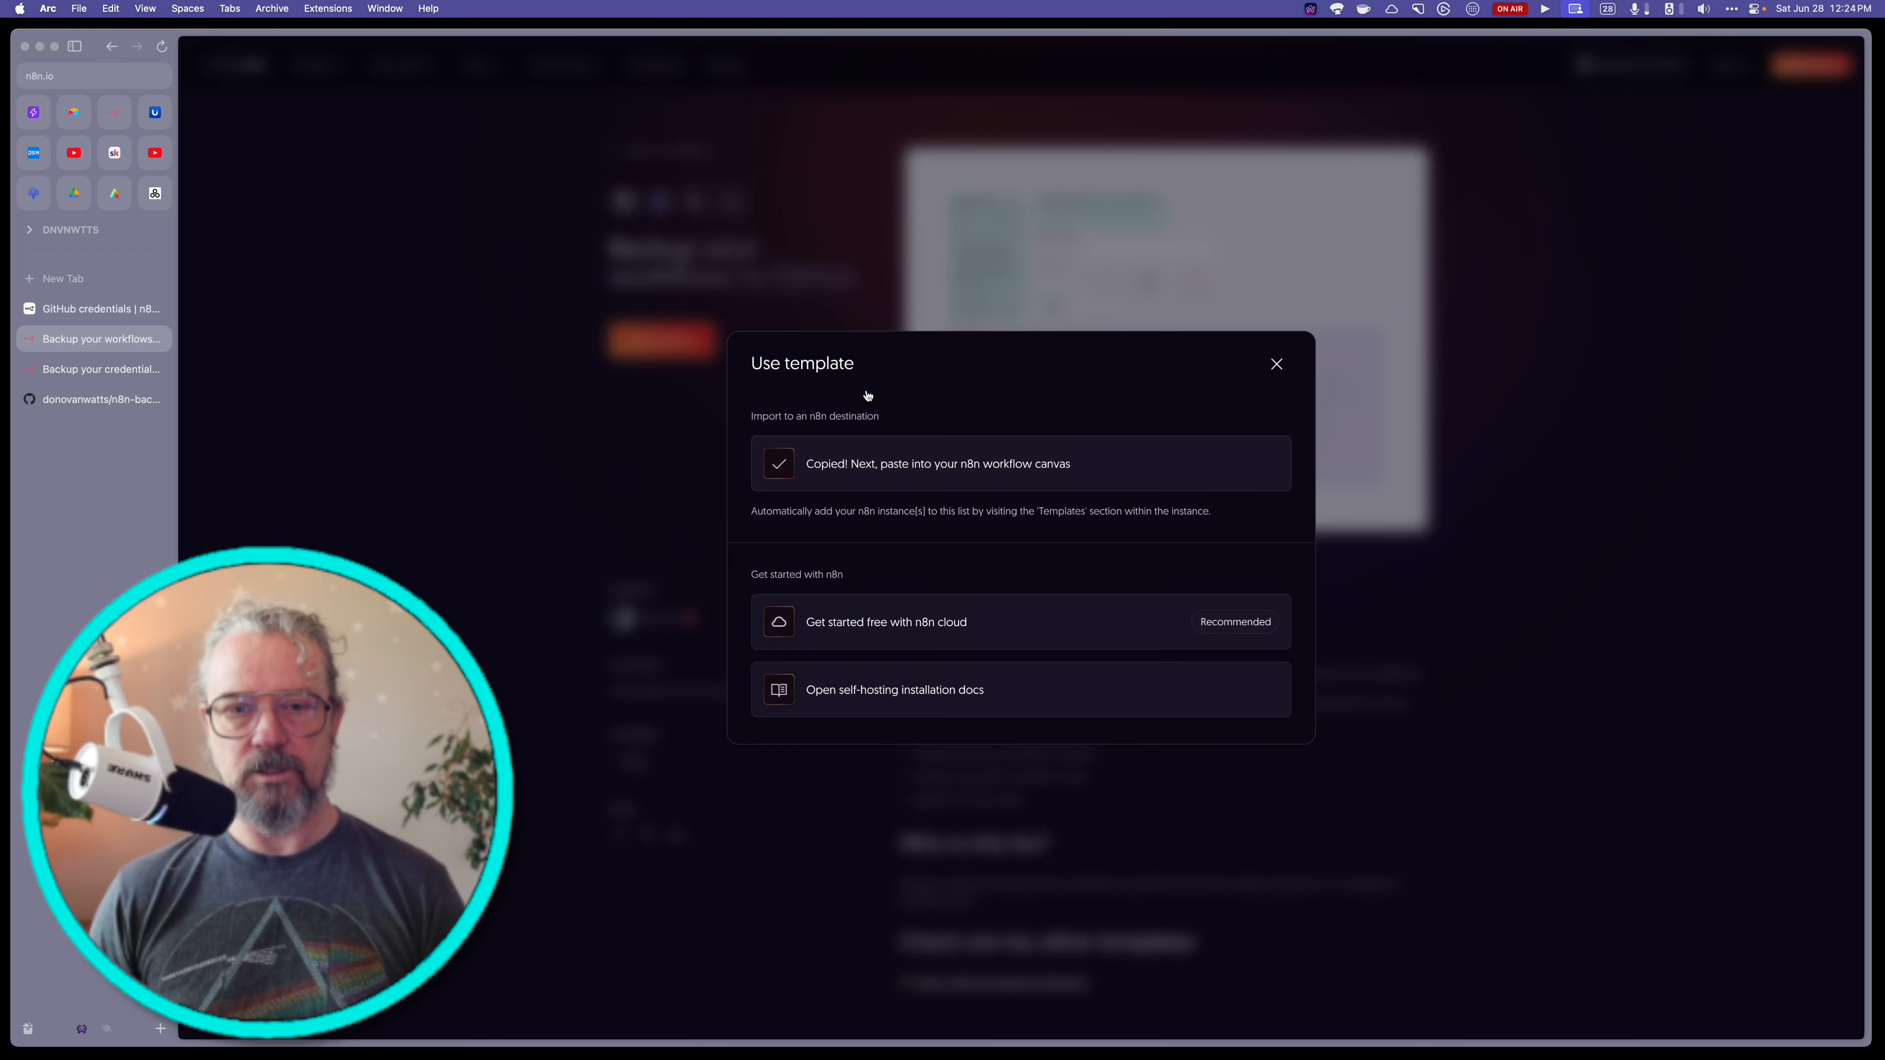
click(886, 255)
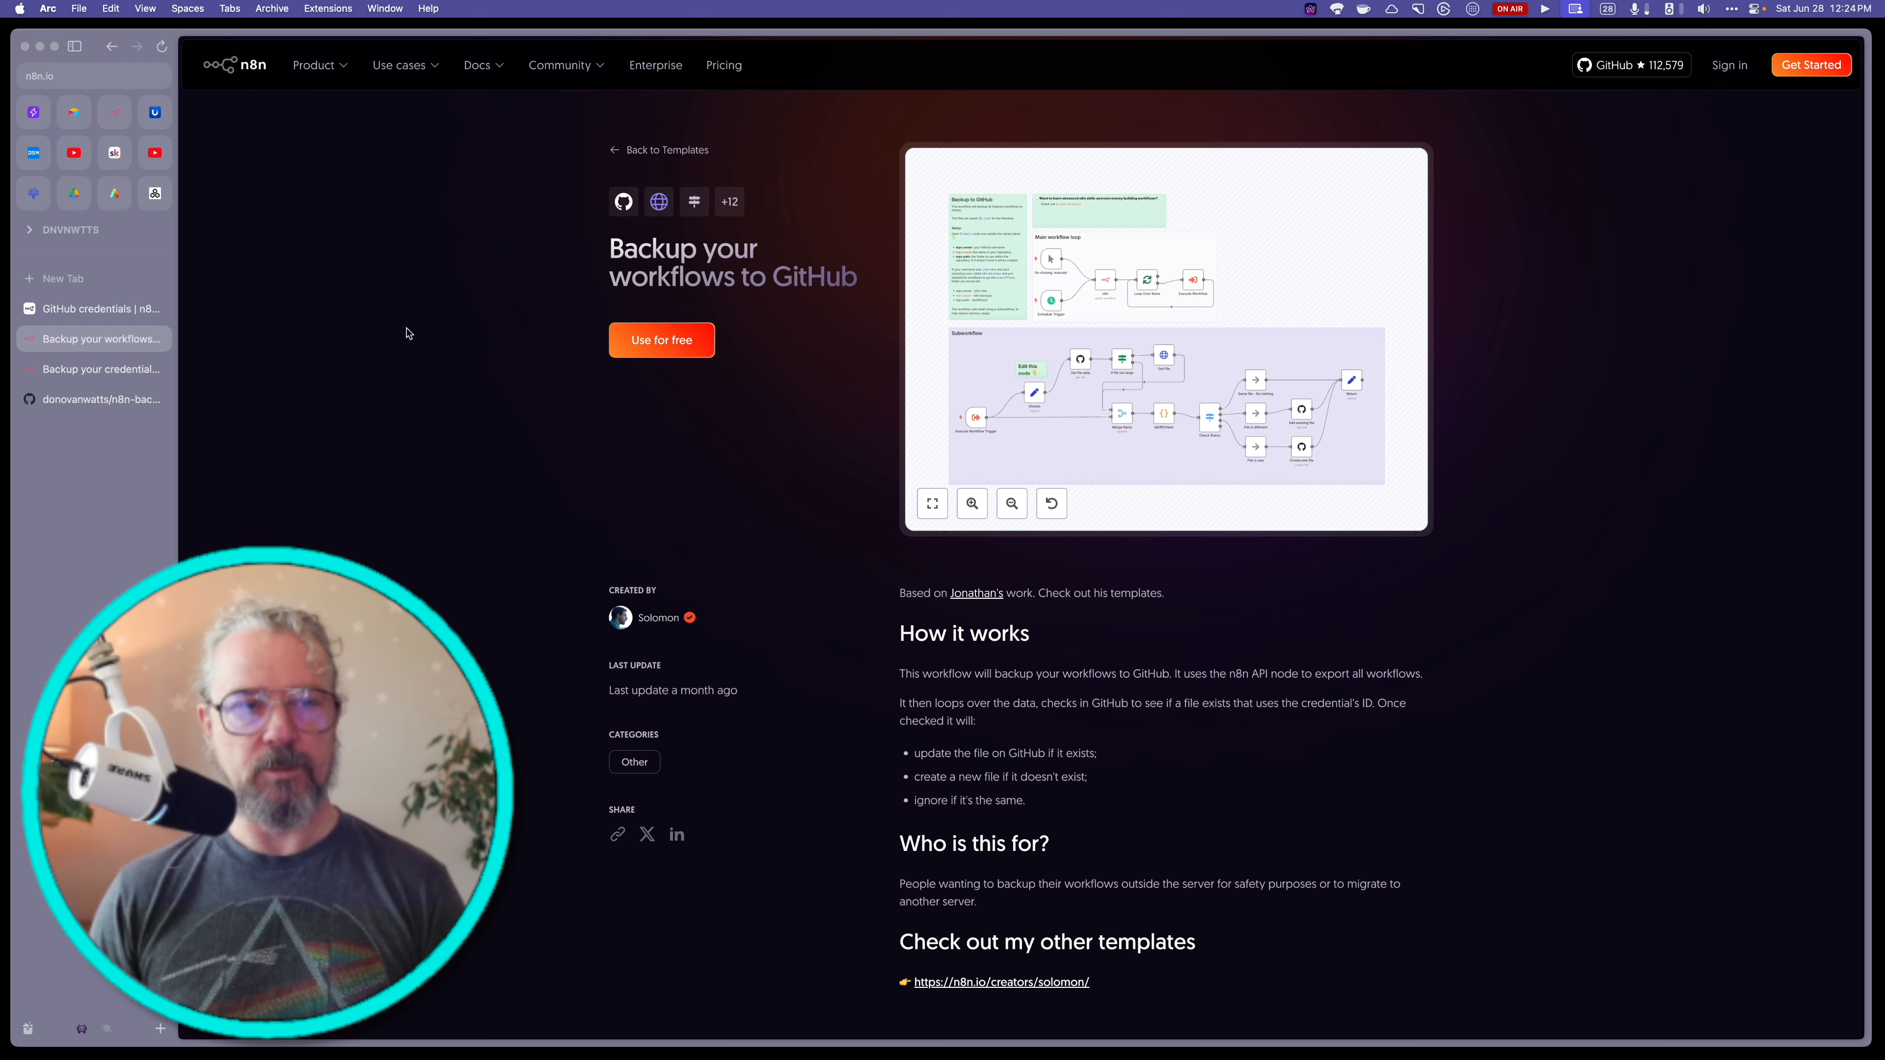
click(114, 112)
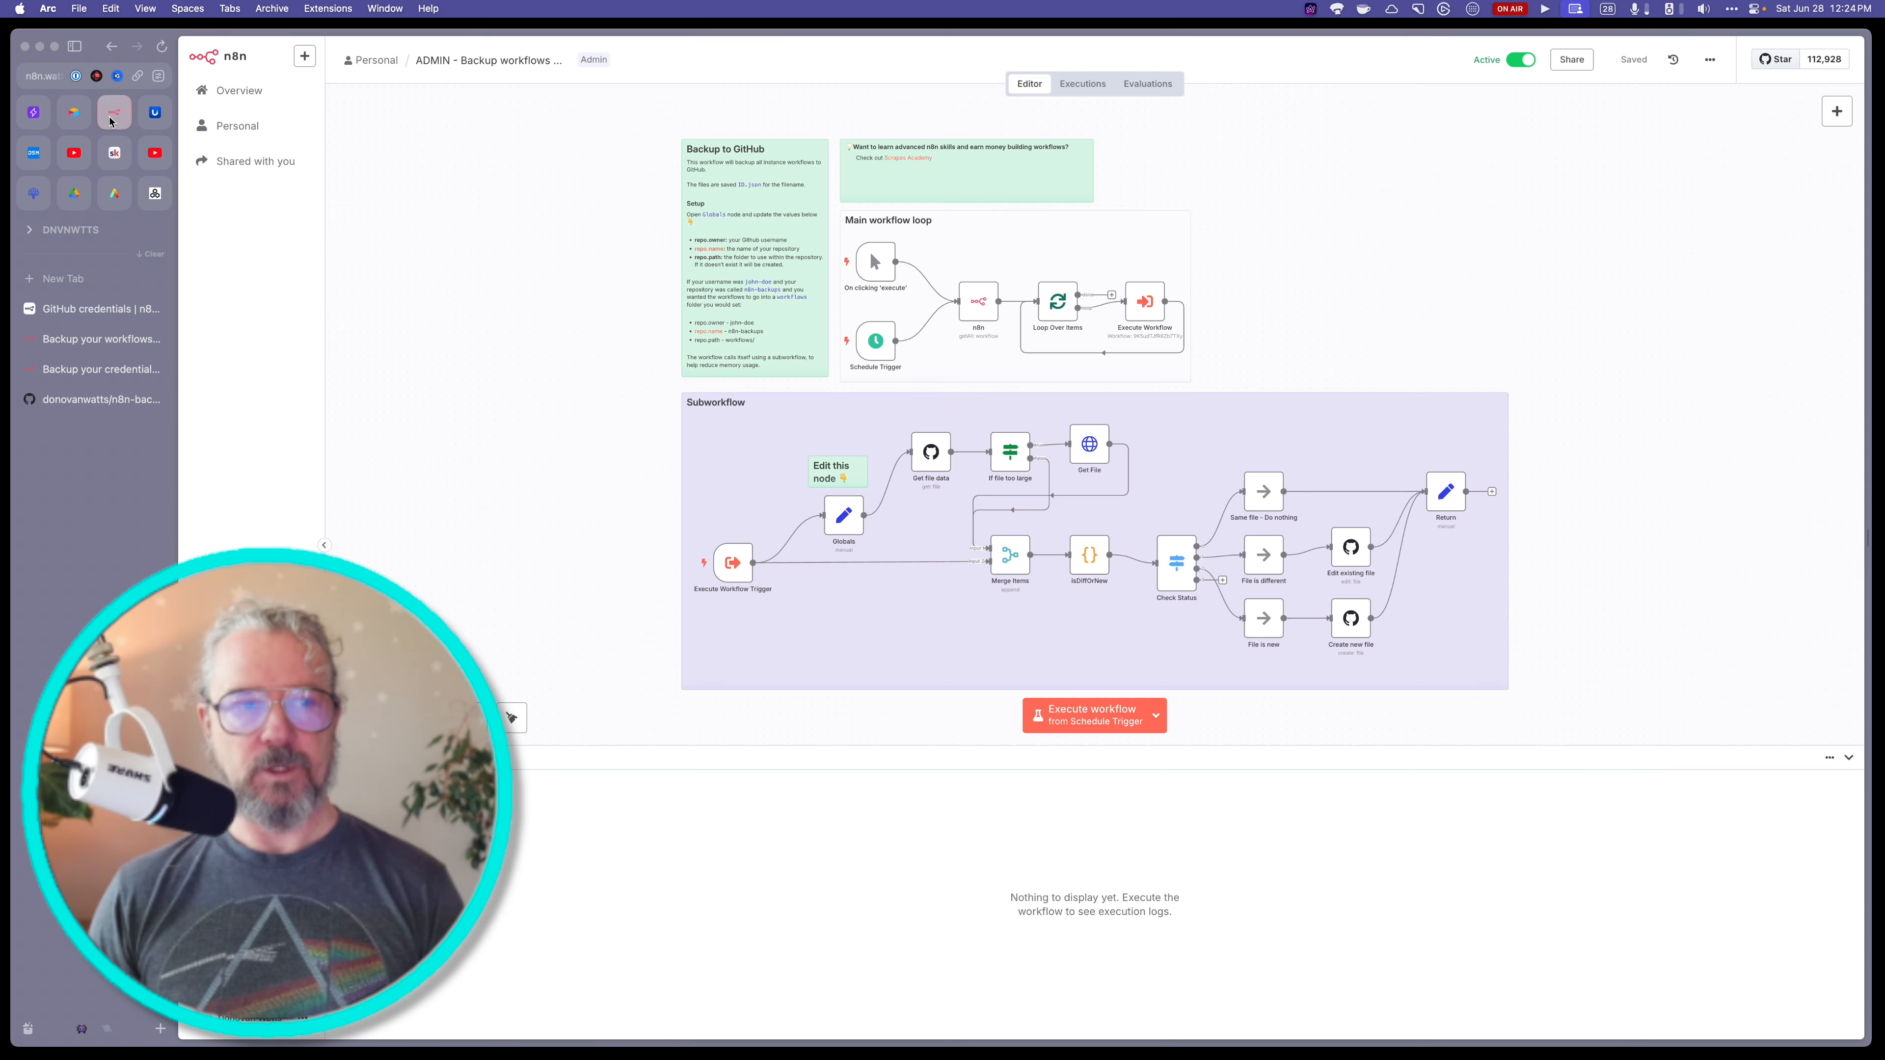
- Create a new blank workflow and paste the copied GitHub backup template onto its canvas
click(305, 57)
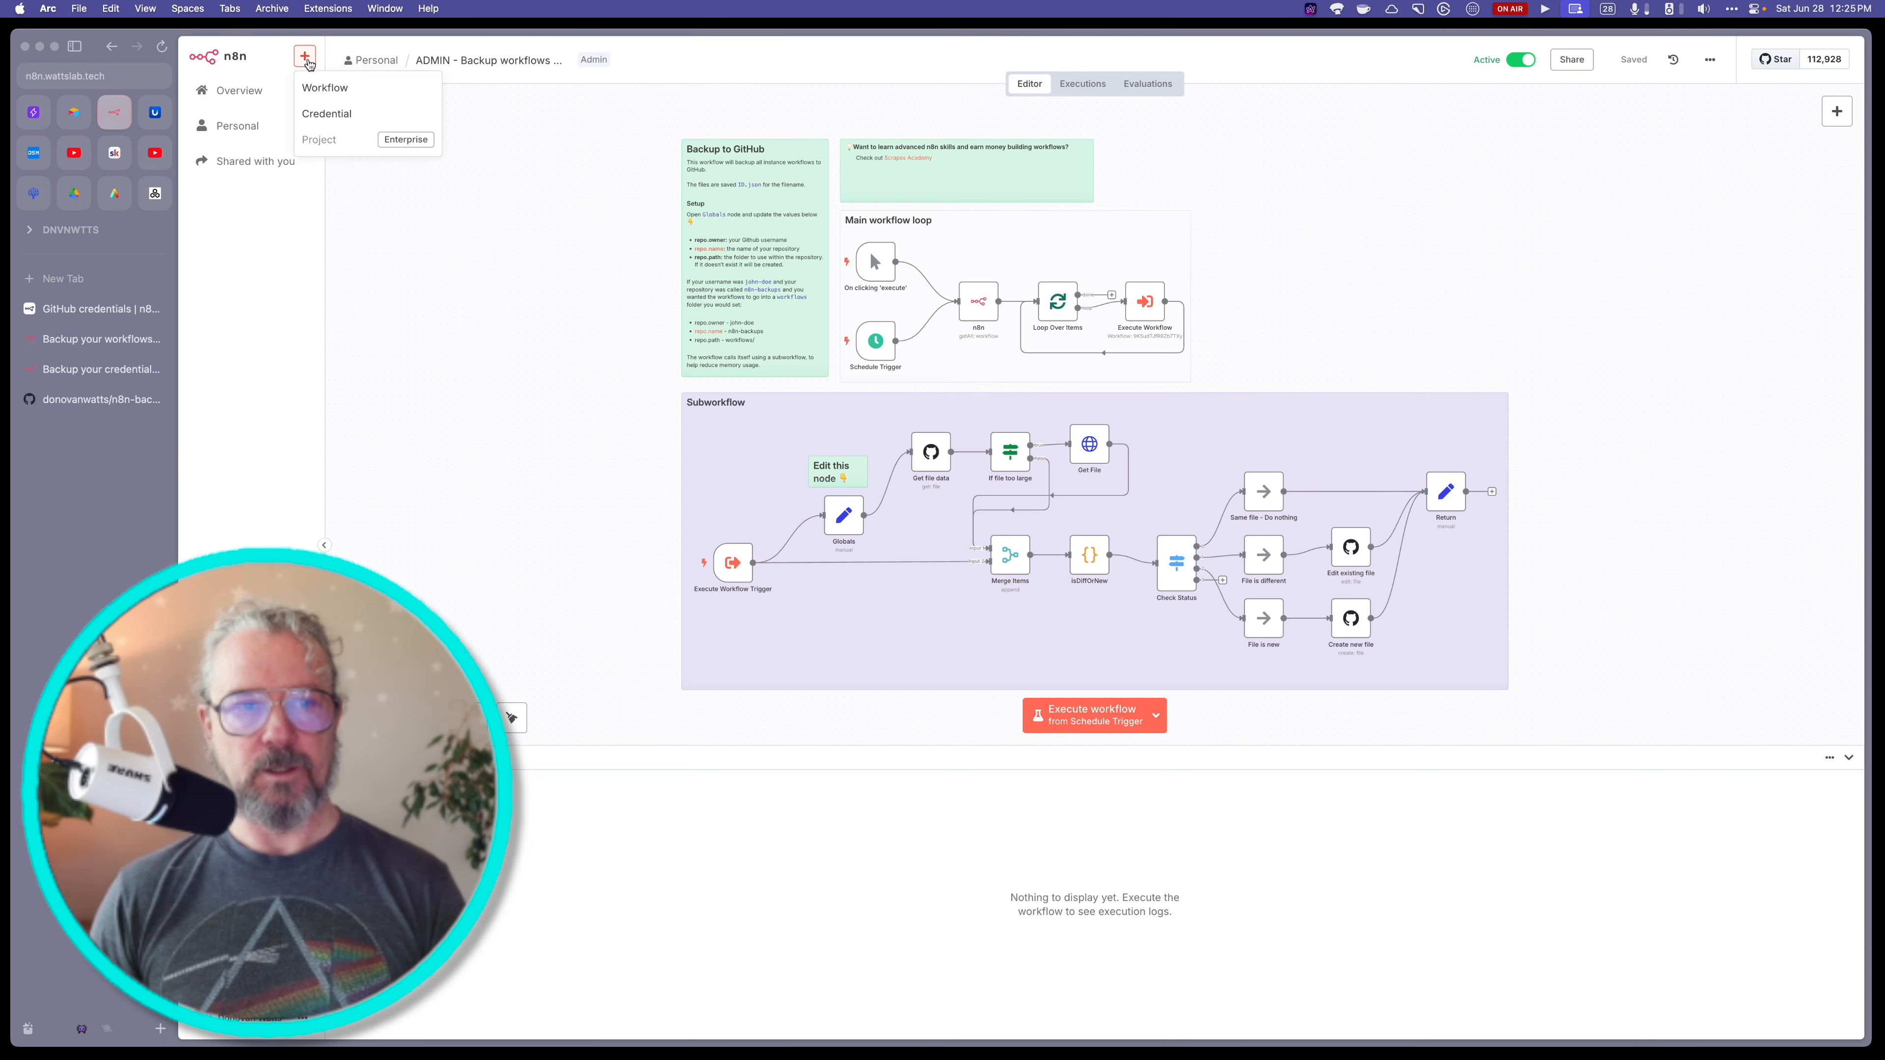
click(357, 96)
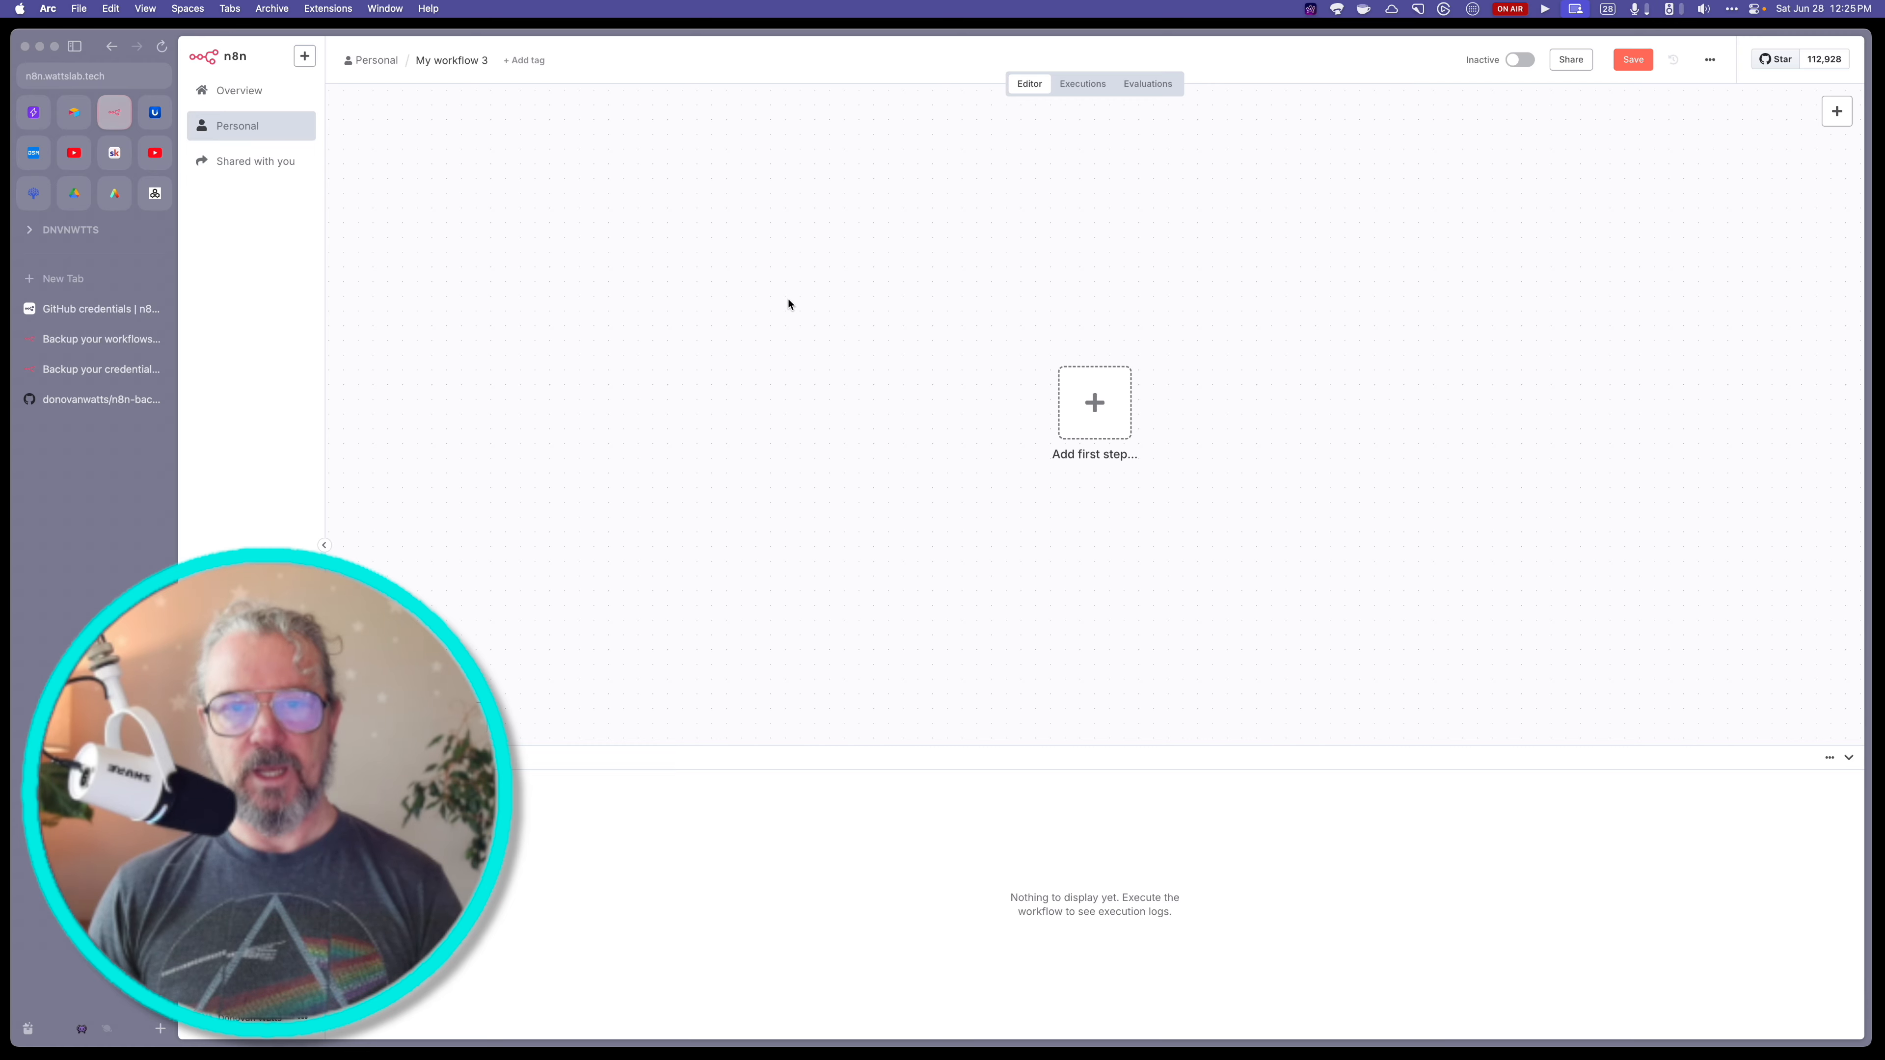
key(super+v)
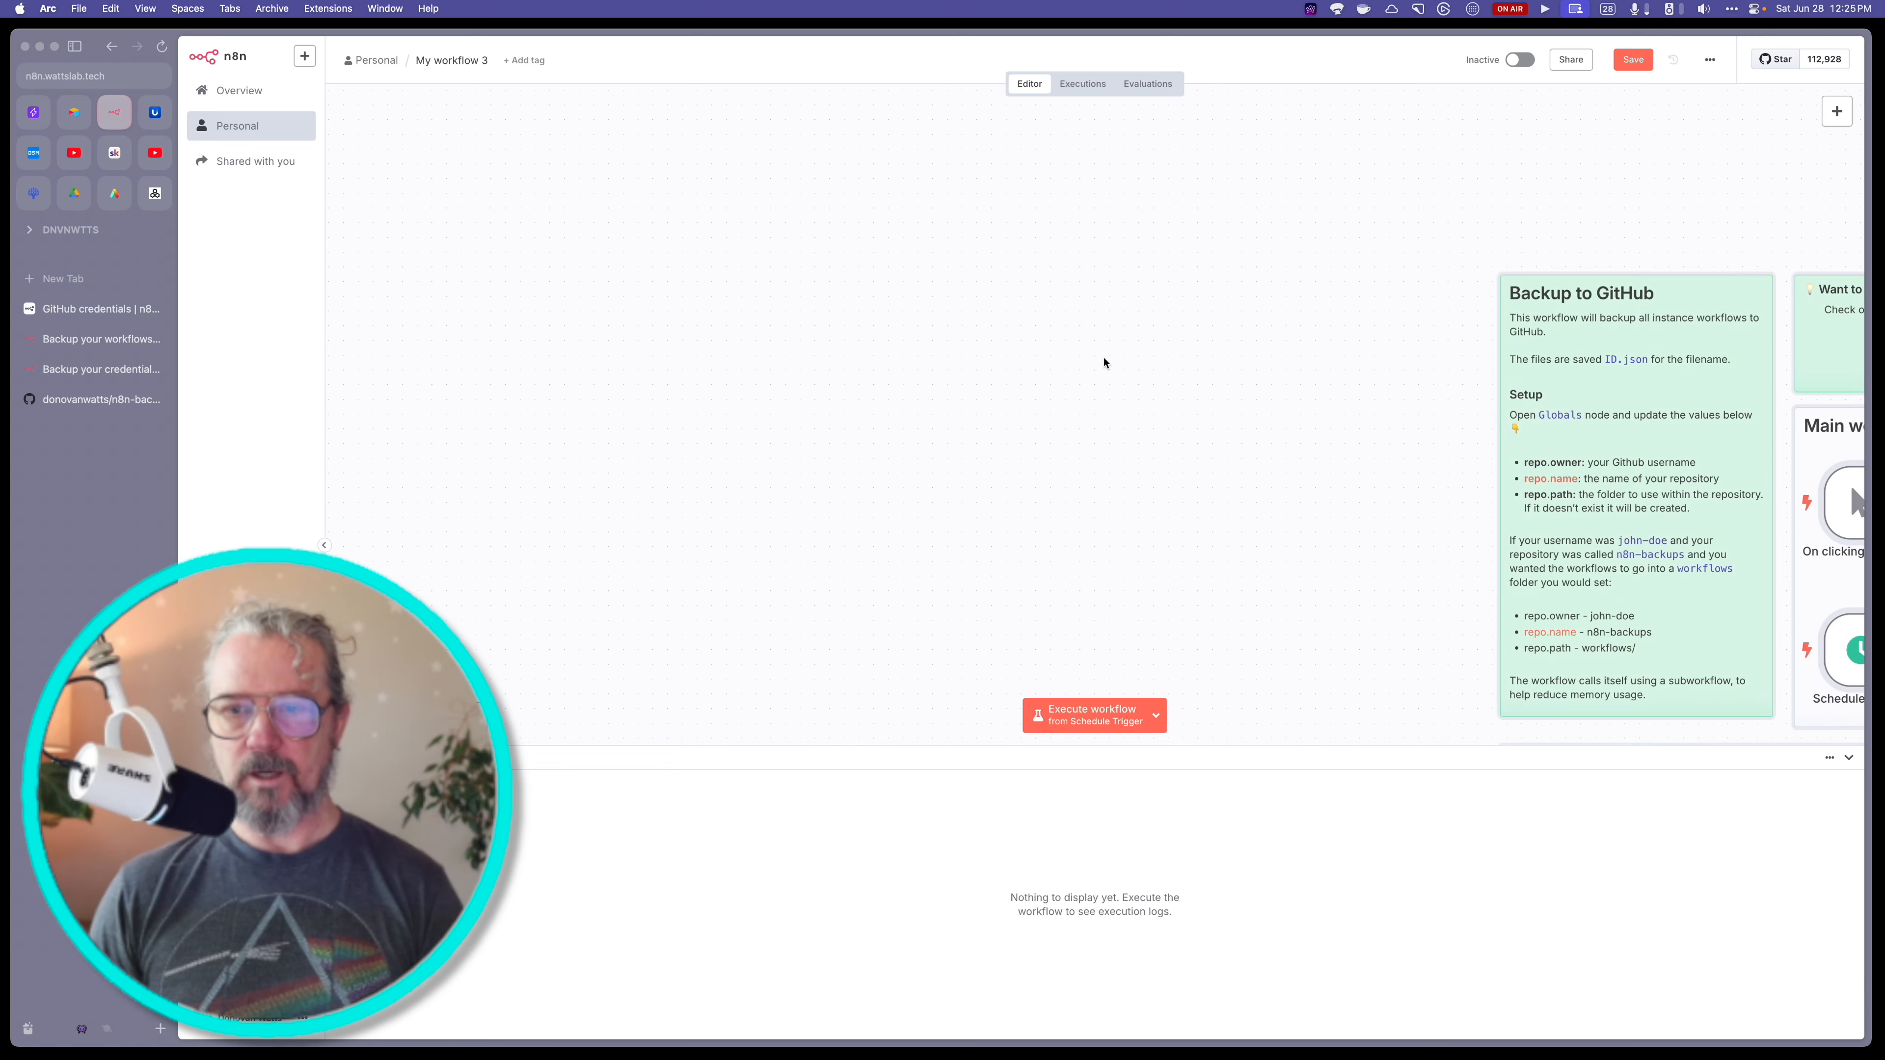
scroll(1104, 361, right, 5)
scroll(1103, 361, right, 7)
scroll(1104, 362, down, 2)
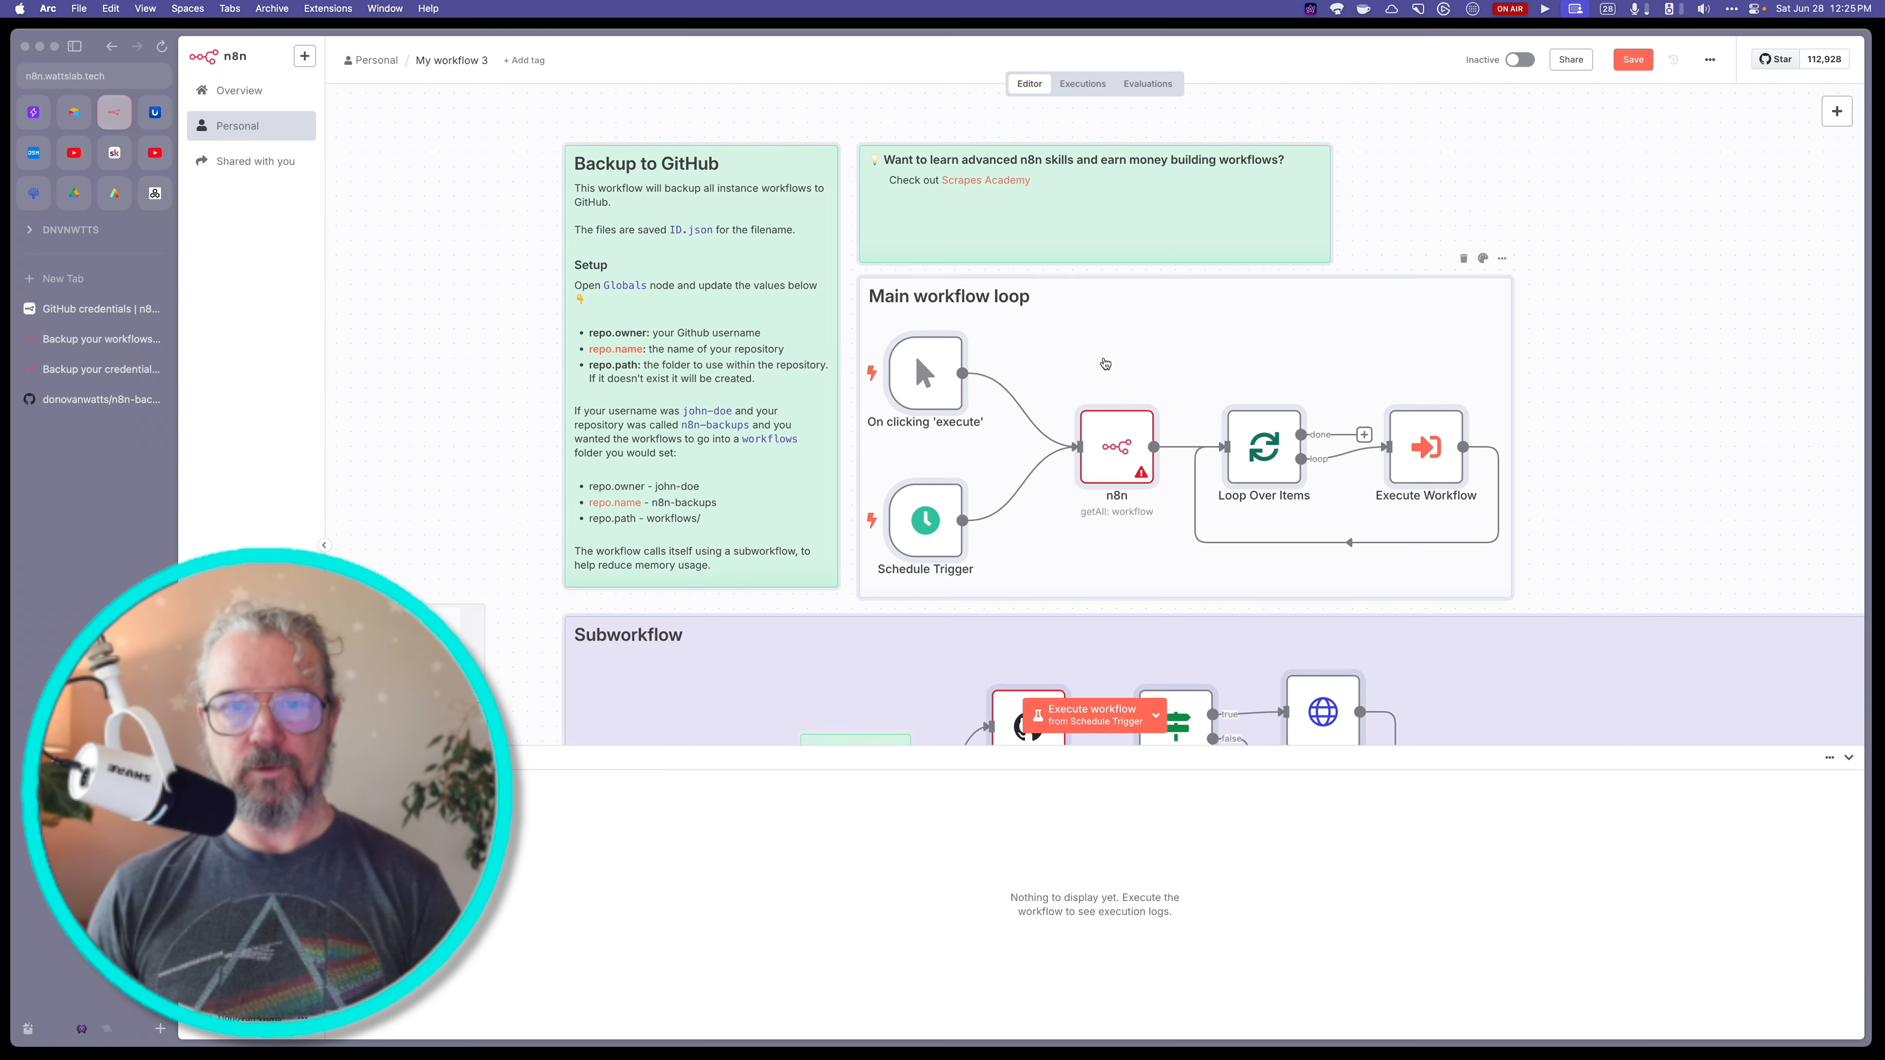
scroll(1106, 364, down, 1)
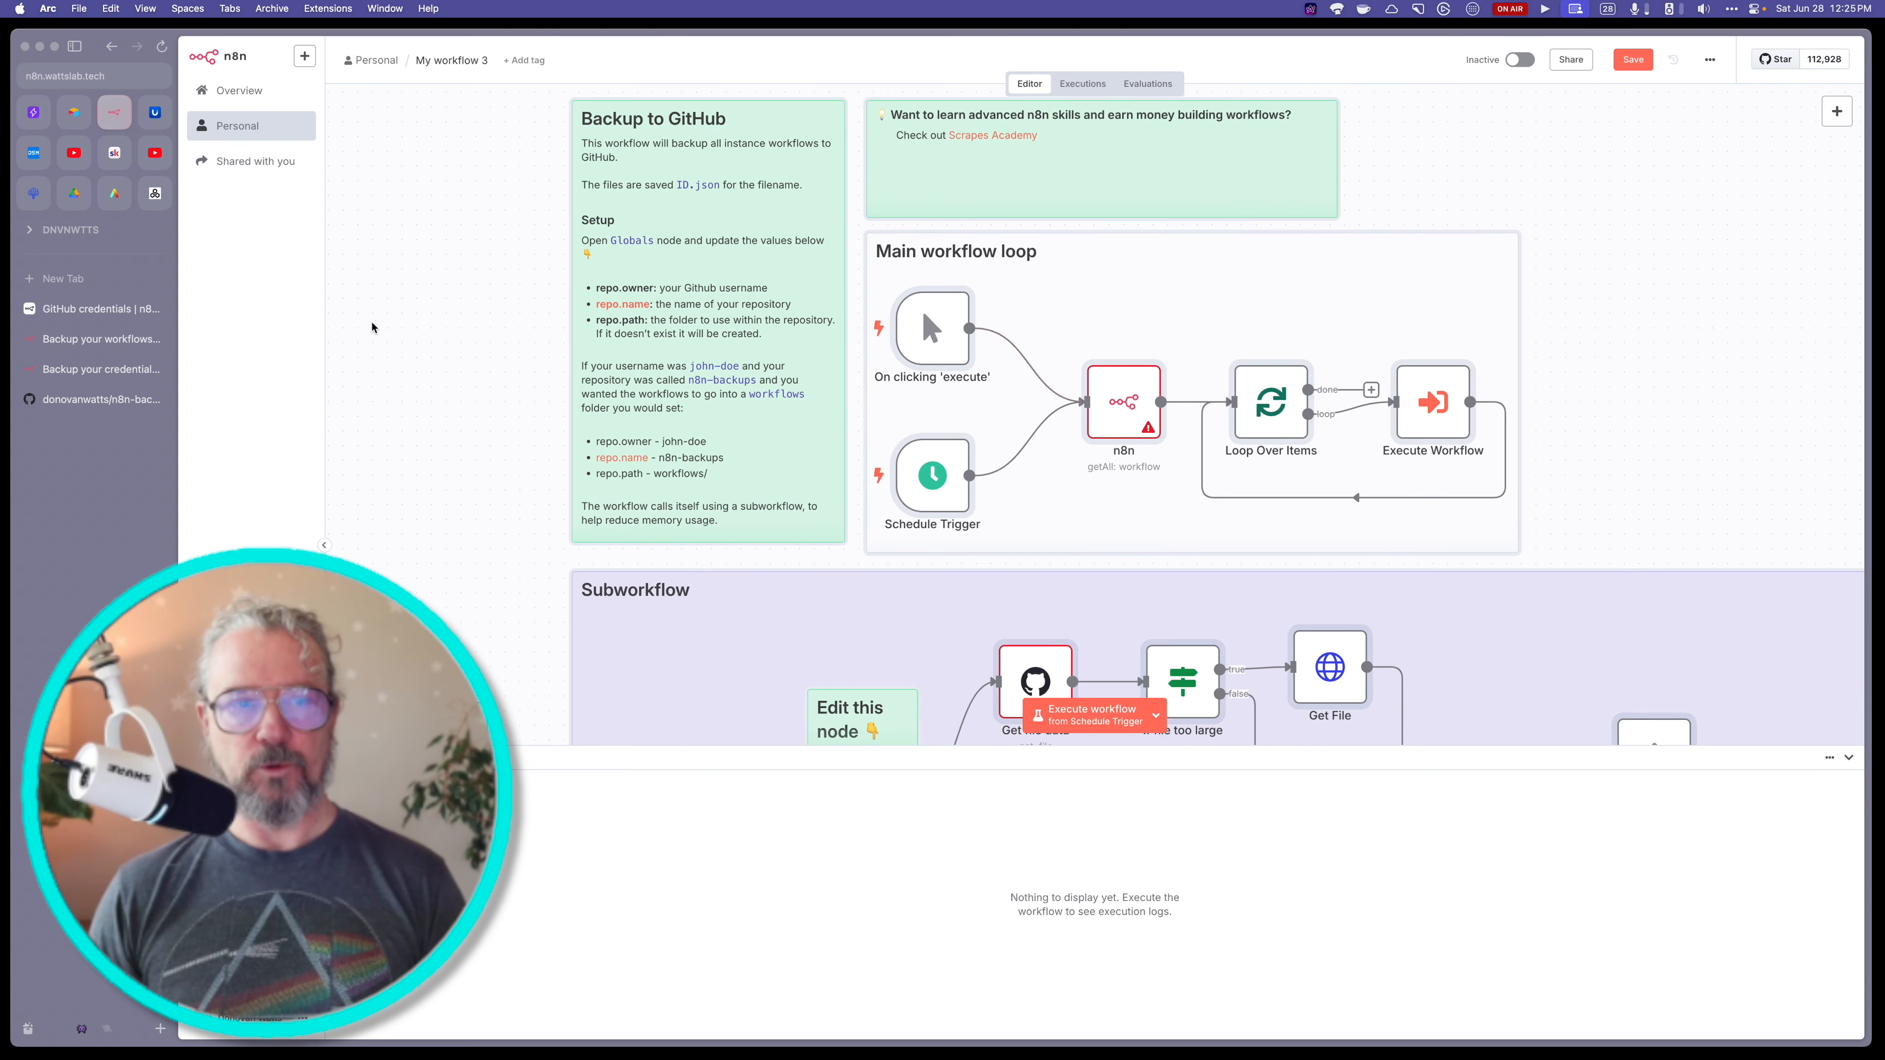
- Rename the workflow to 'ADMIN Backup Workflows to GitHub DEMO'
click(469, 65)
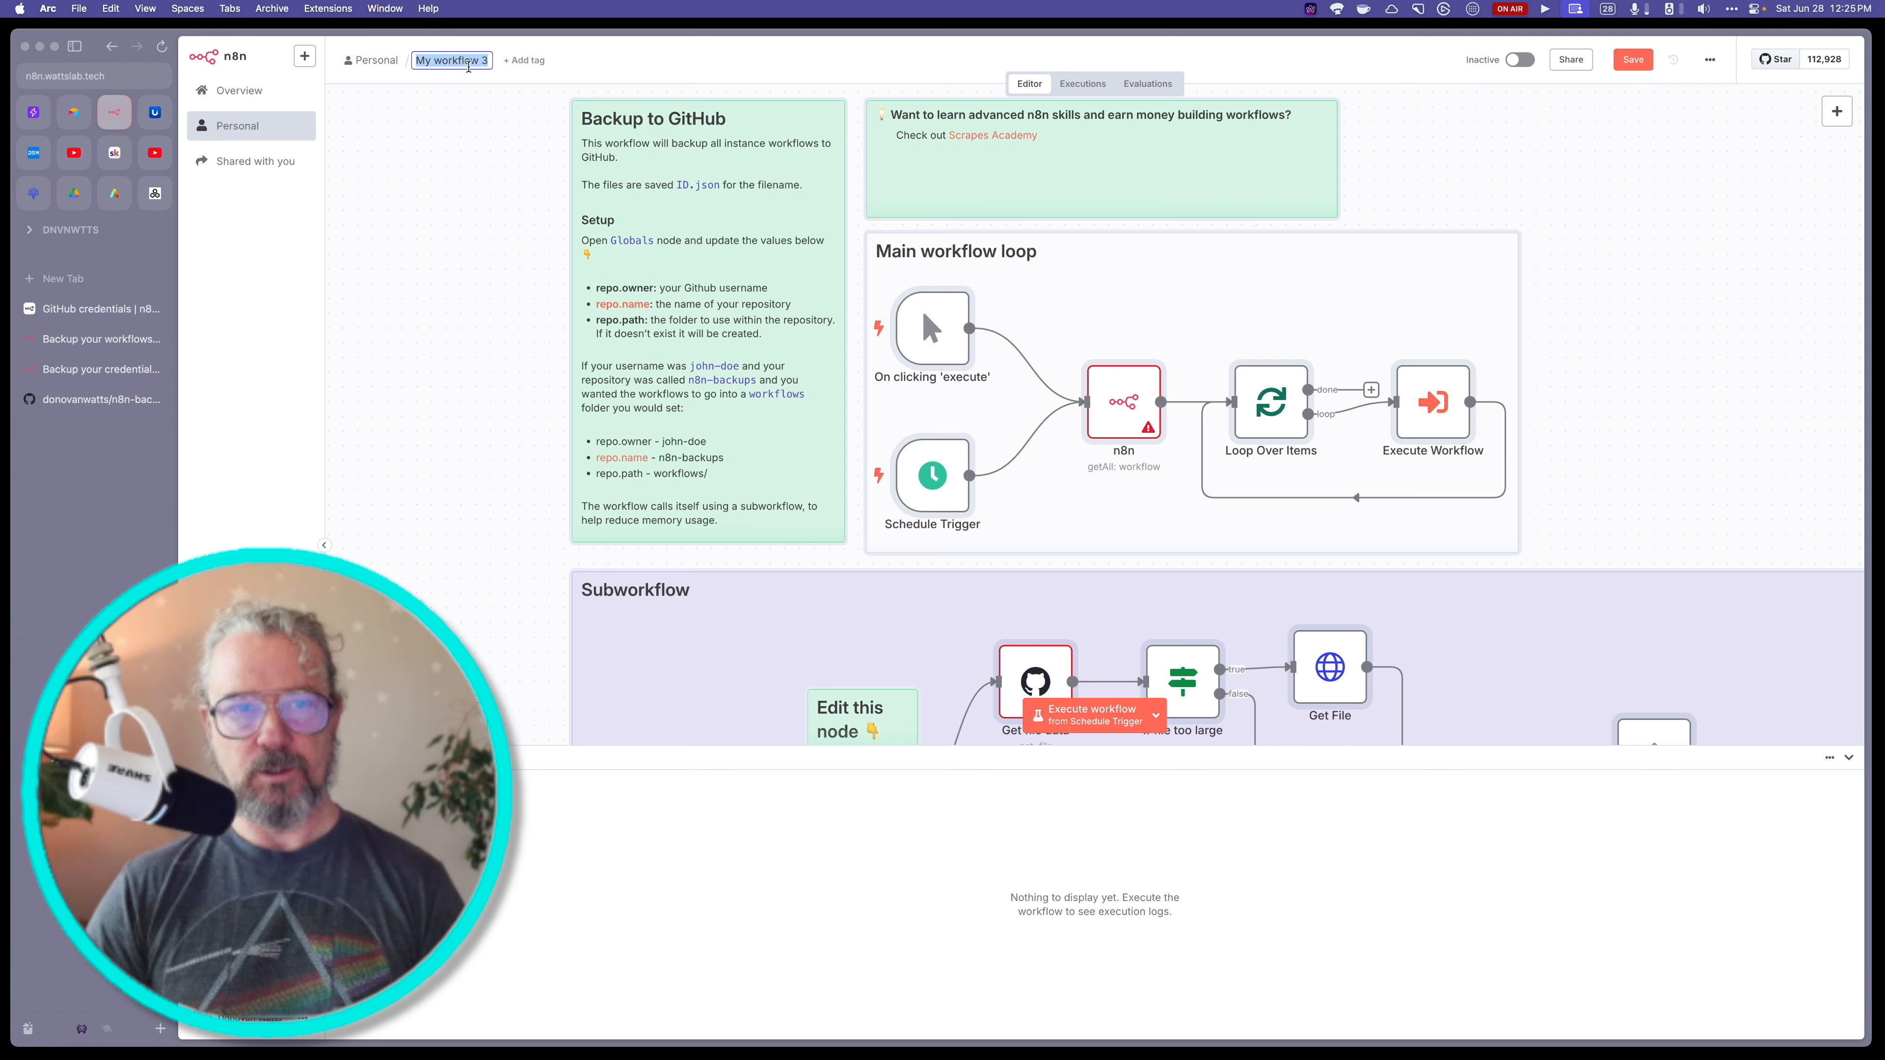
text(ADMIN Bac)
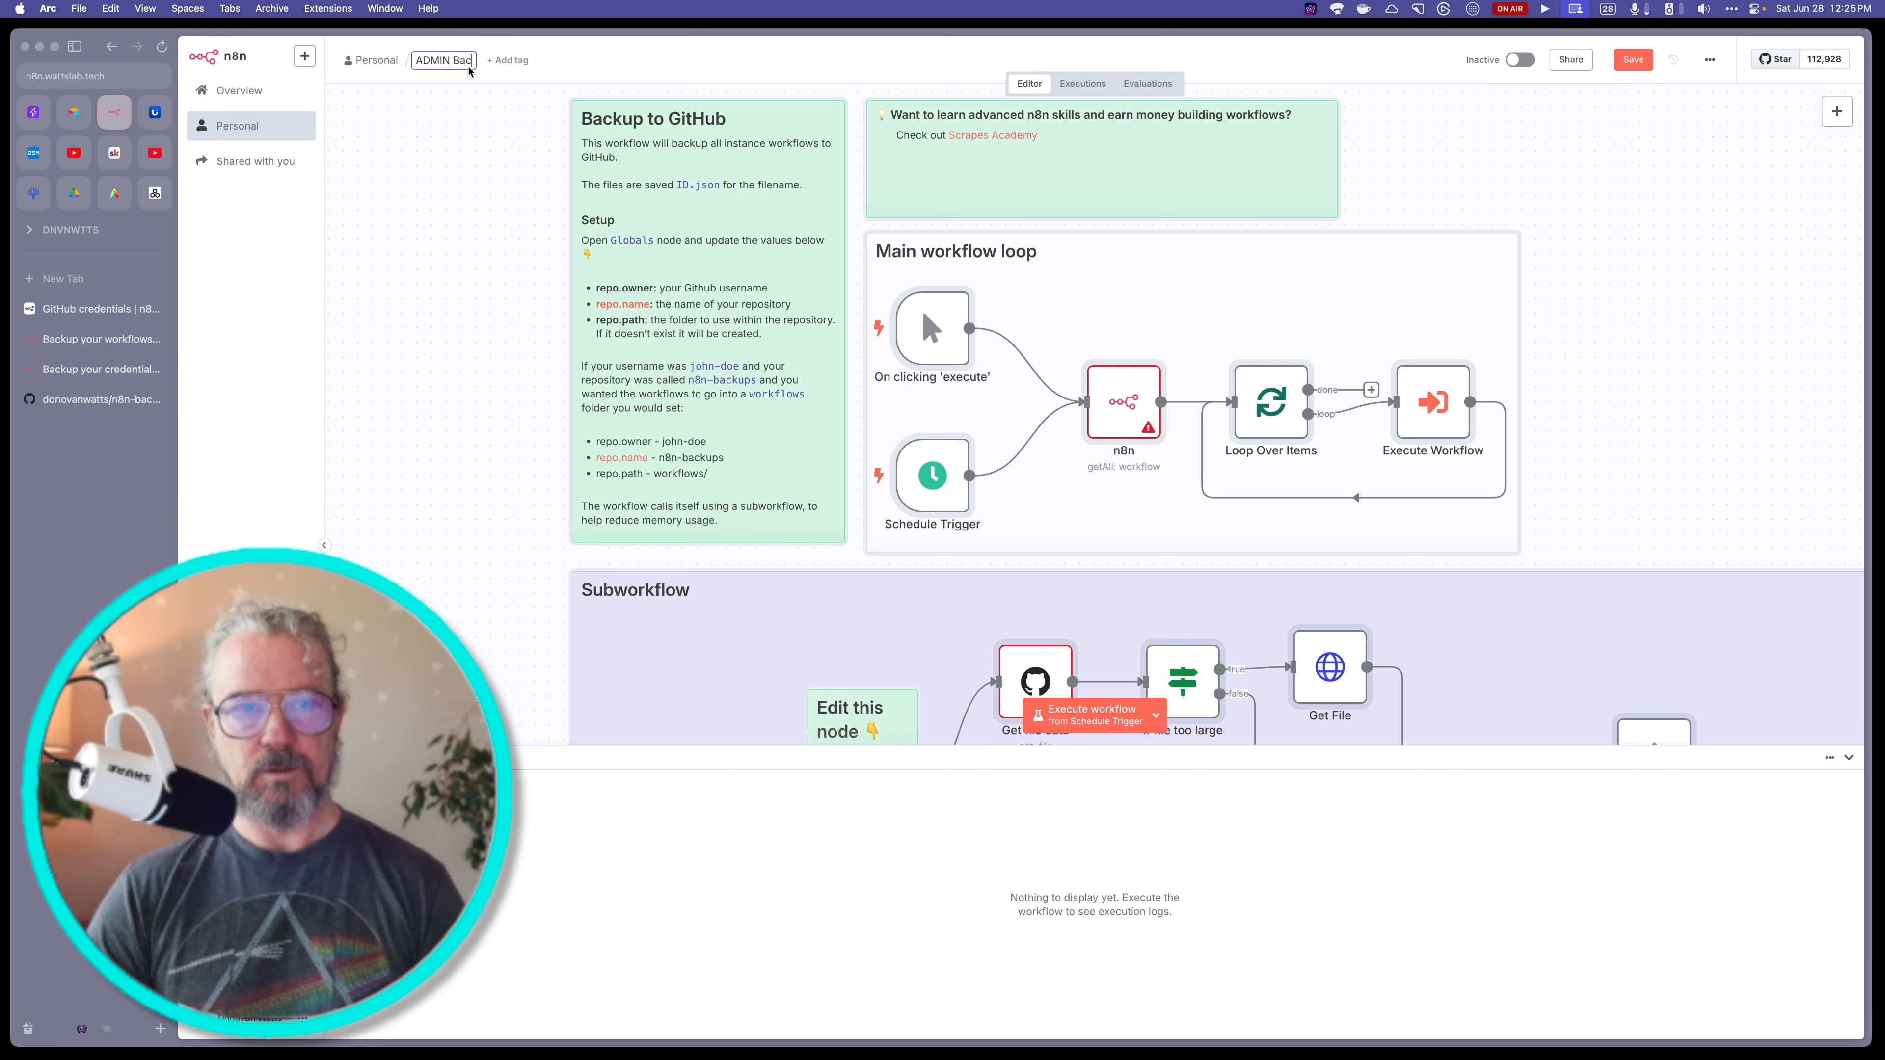
text(kup Wor)
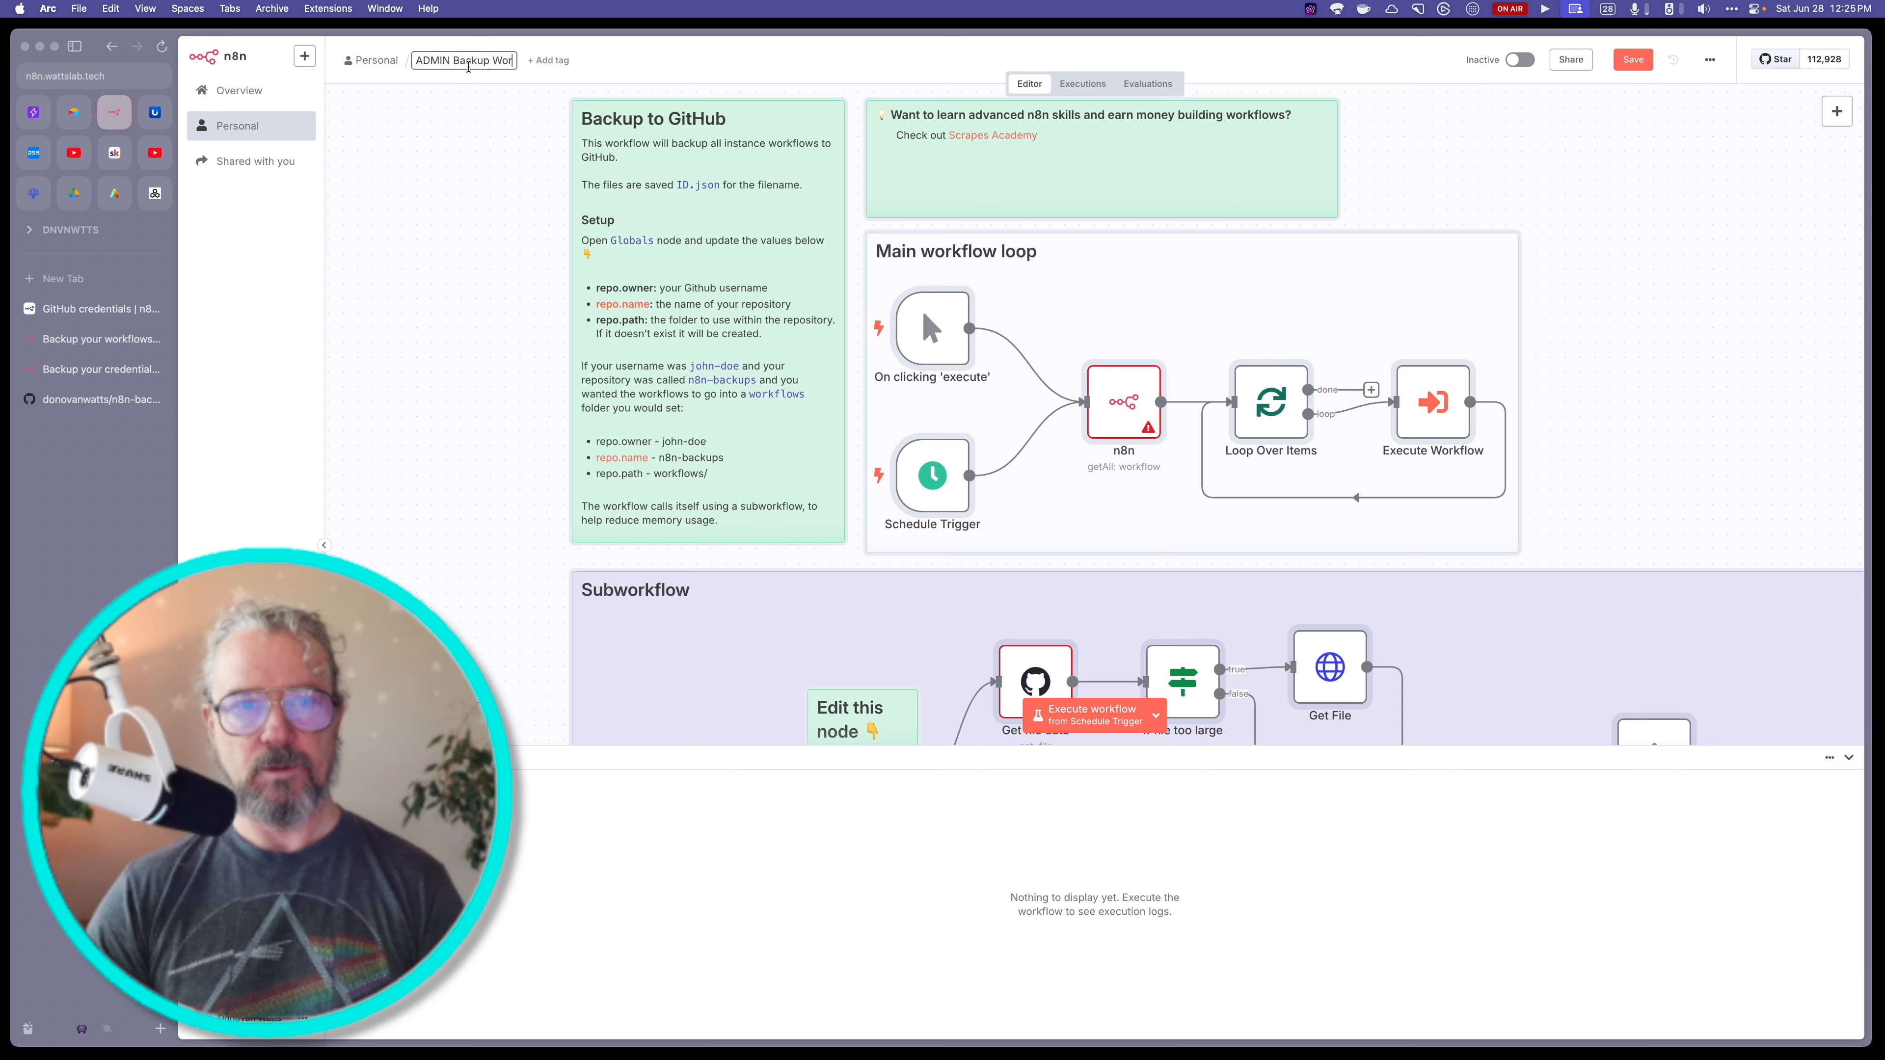
text(kflows to Git)
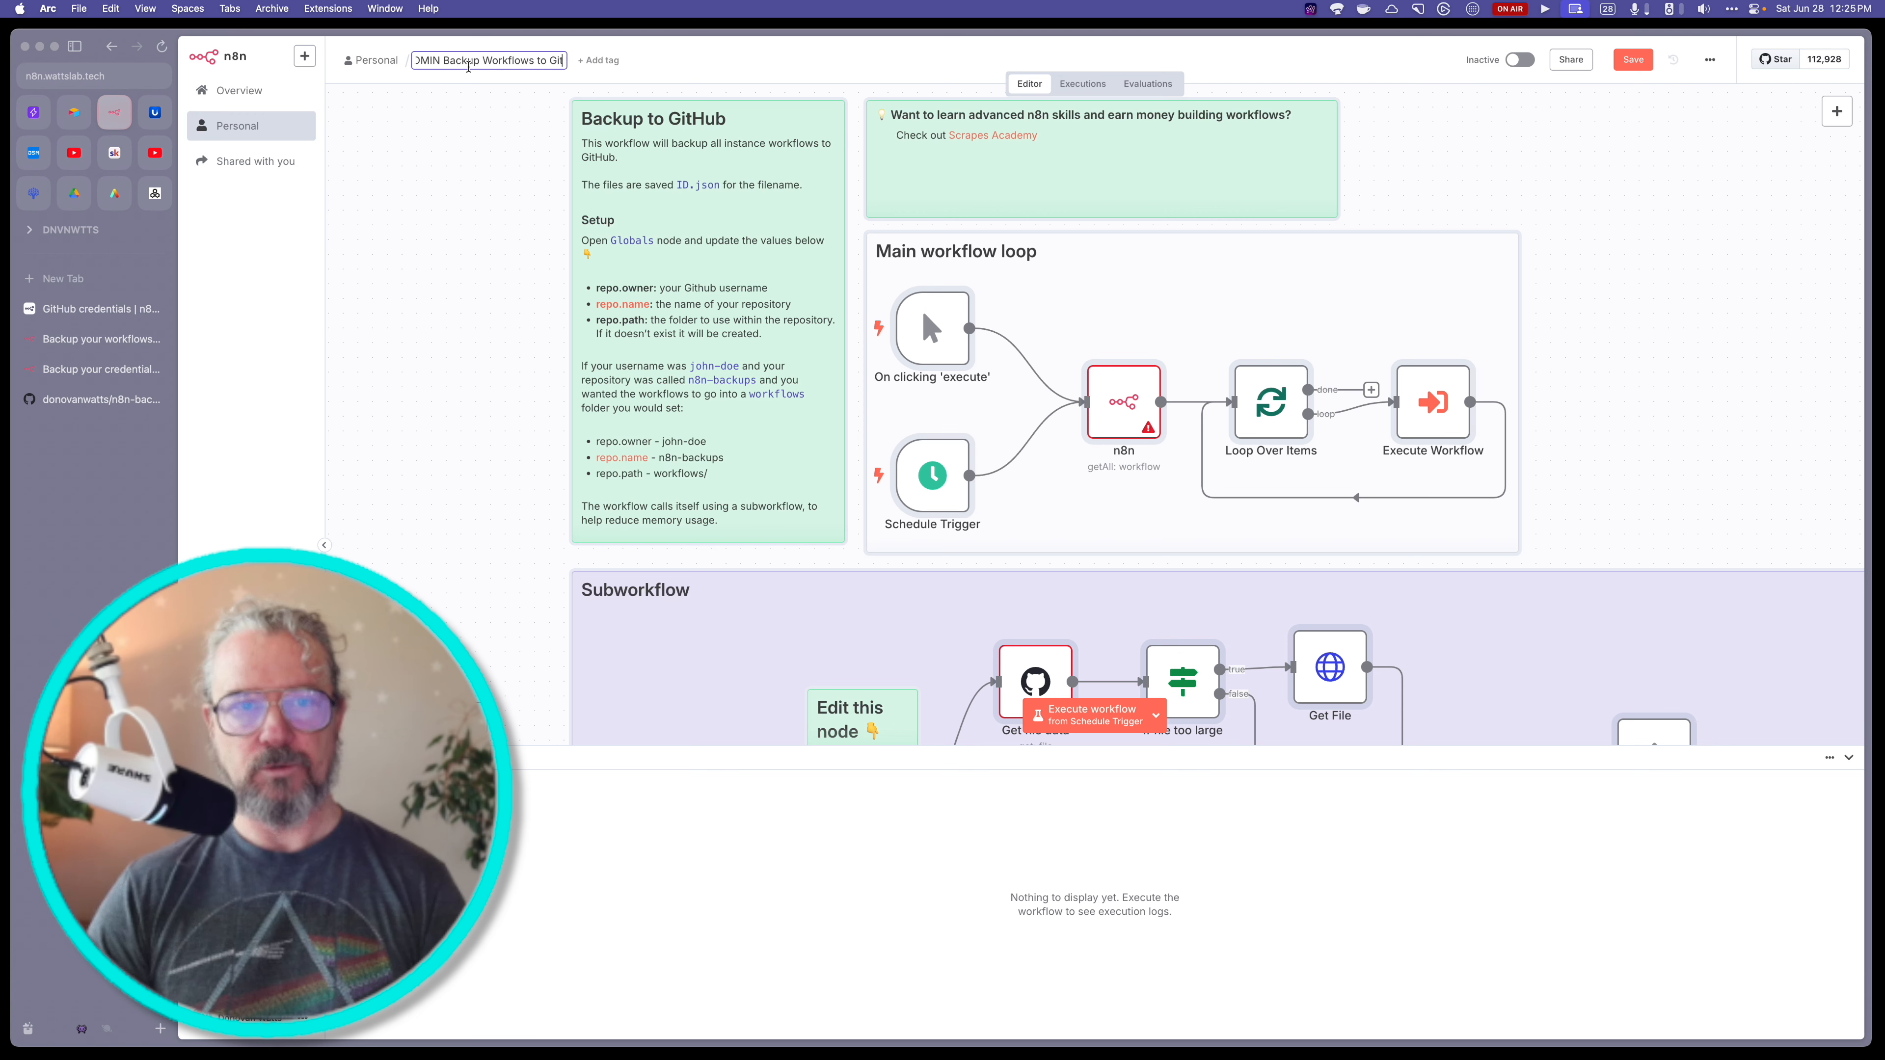
text(Hub DEMO)
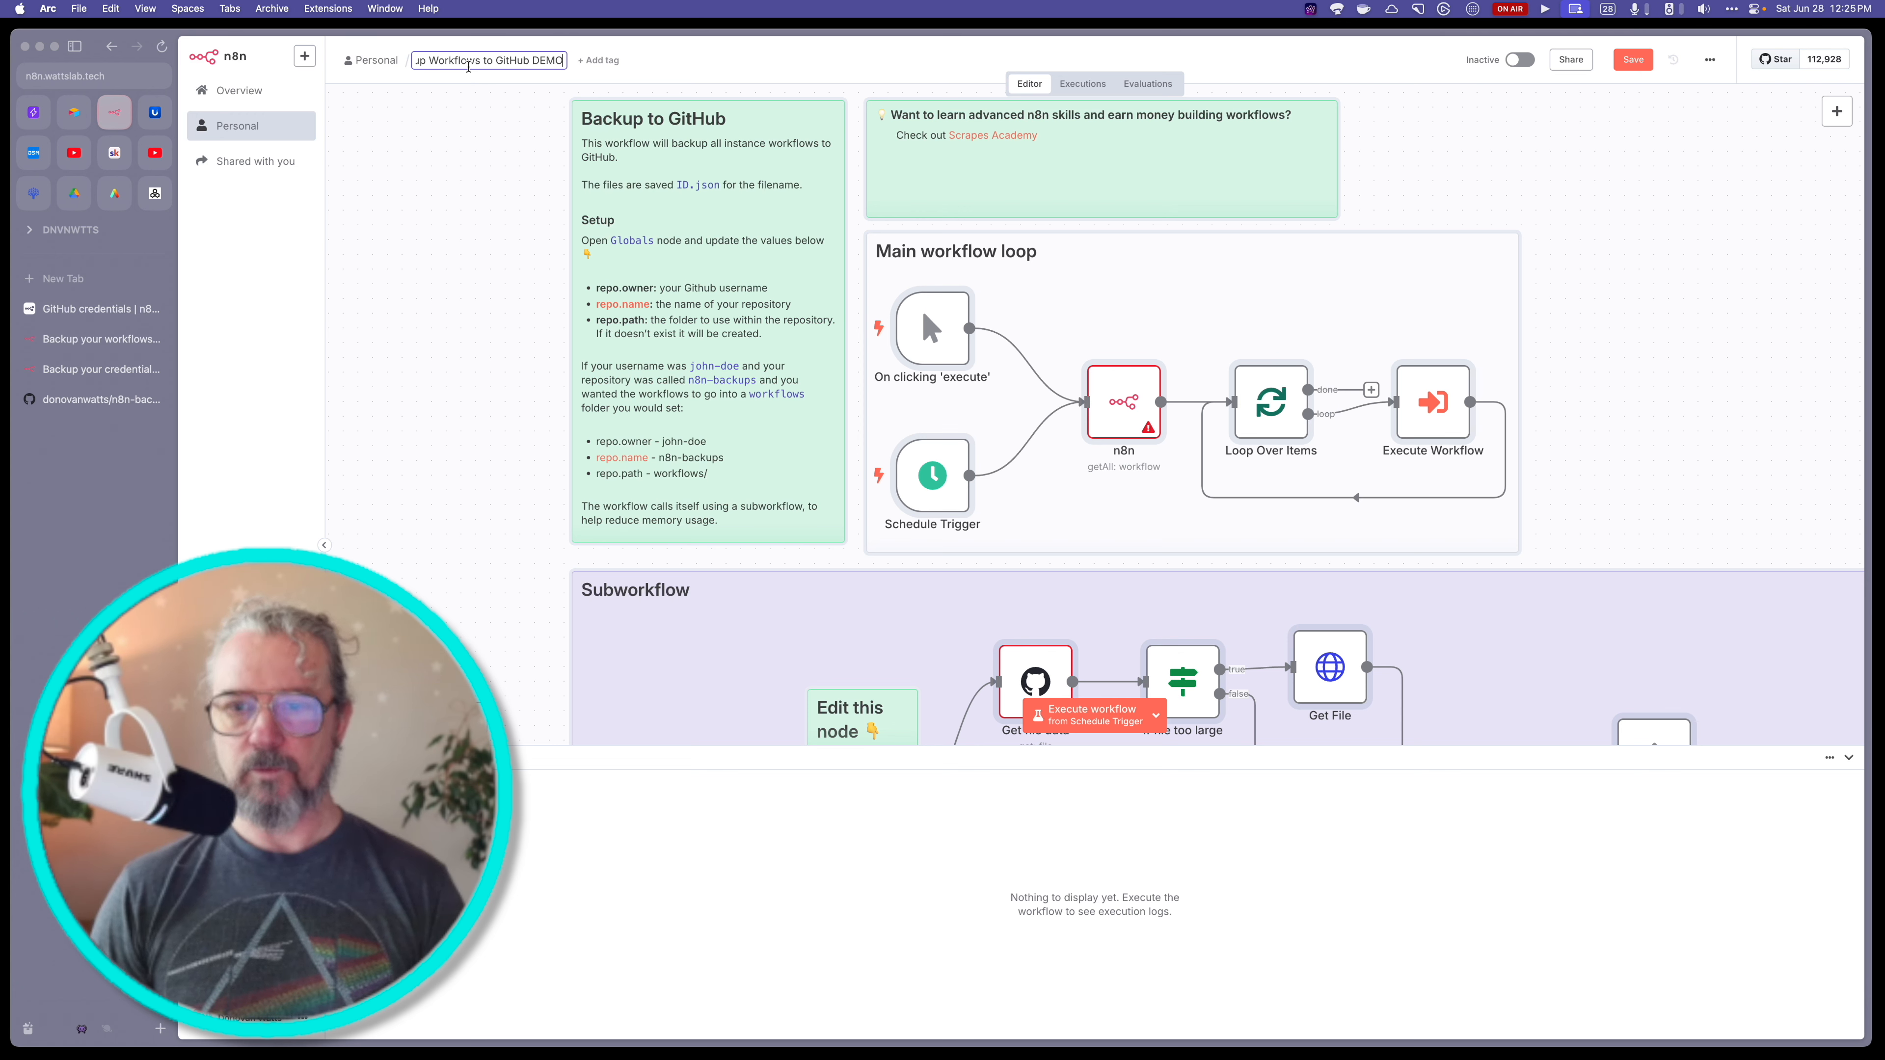
key(Return)
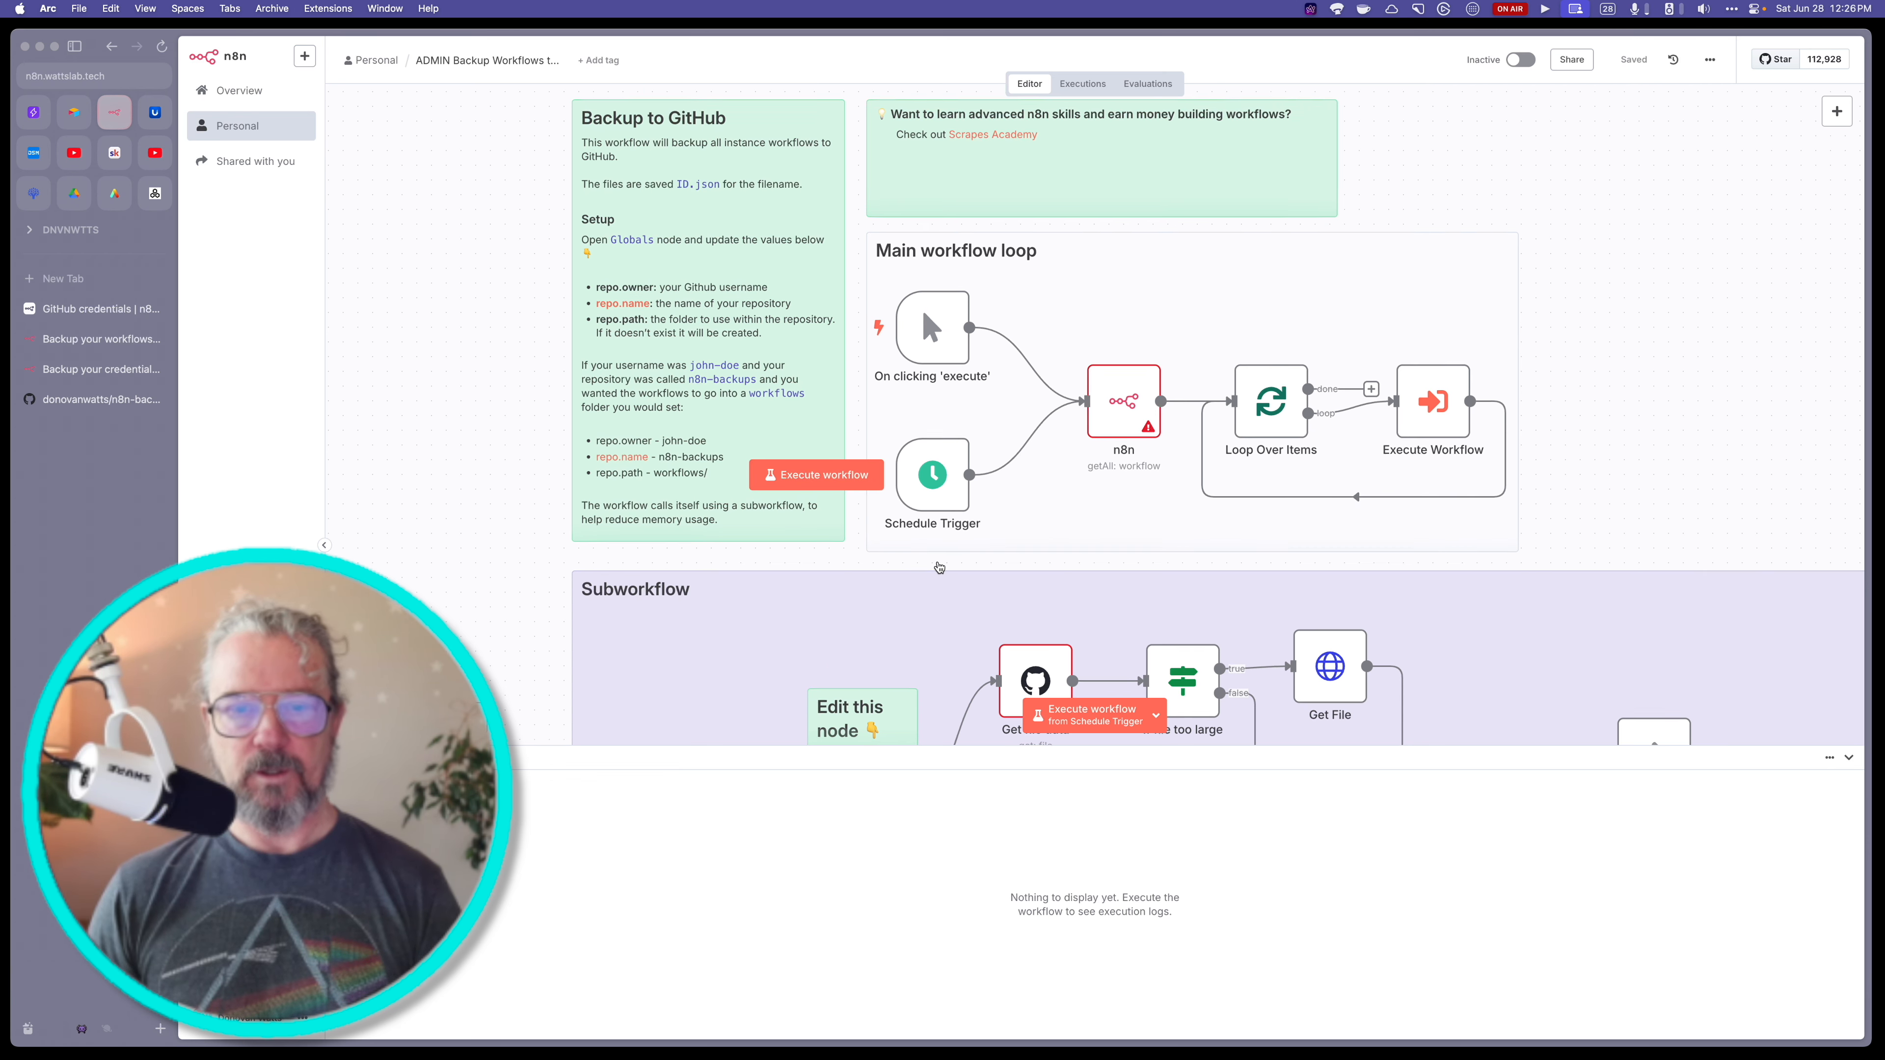
- In the Globals node, replace the john-doe repo.owner with your GitHub username and set repo.name to n8n-backups
scroll(954, 582, down, 3)
scroll(954, 582, down, 4)
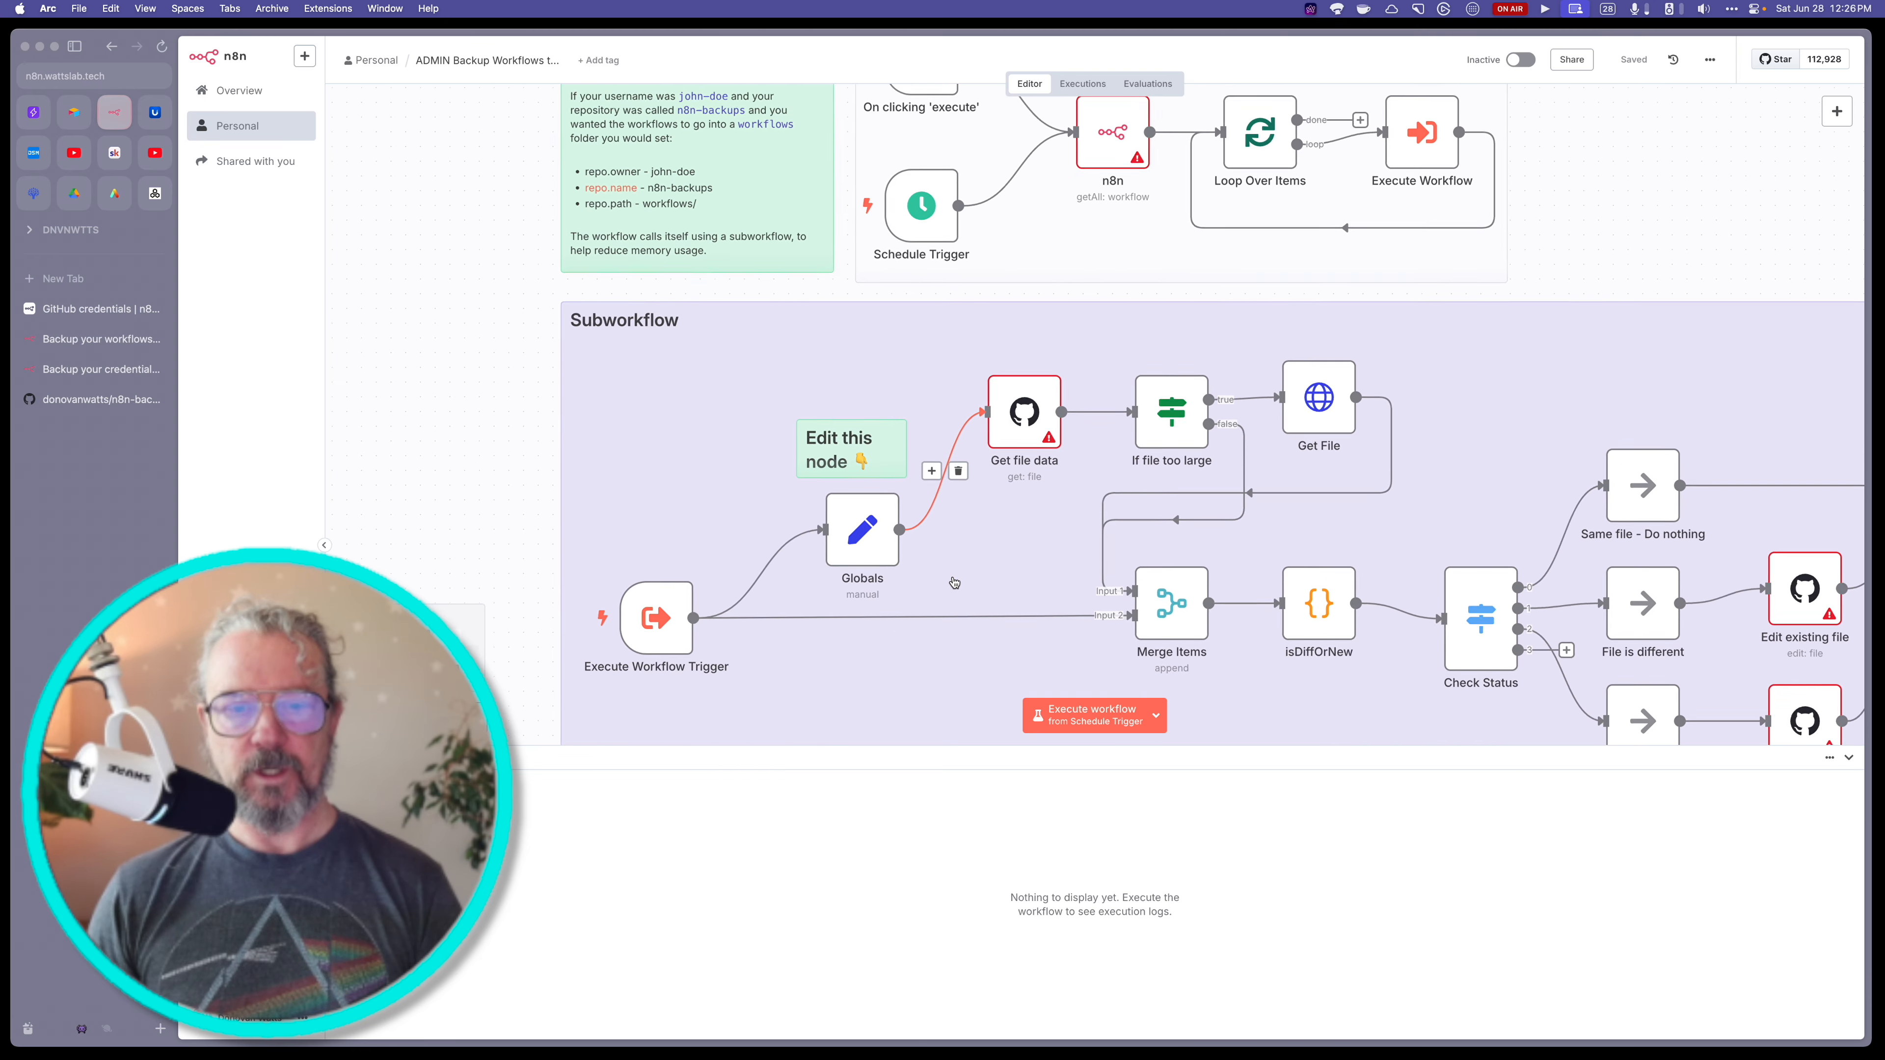
double_click(863, 528)
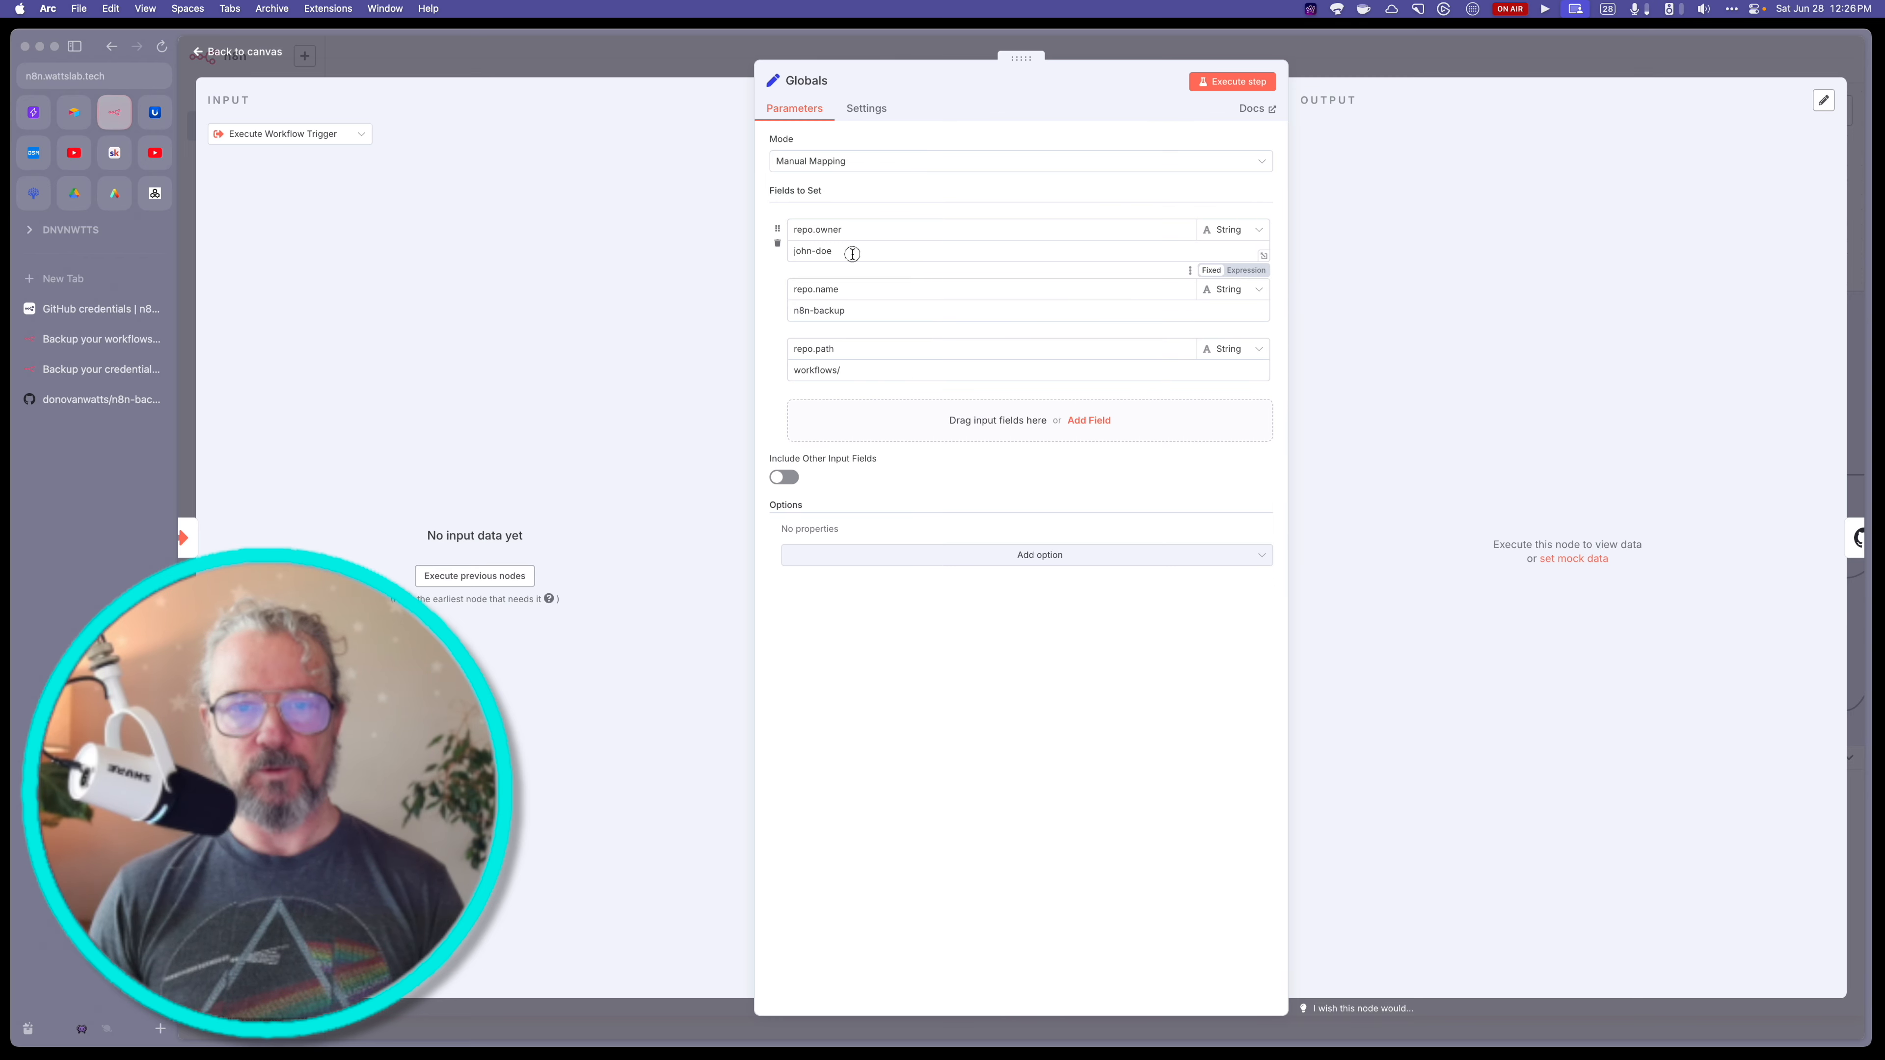
drag(852, 254, 788, 252)
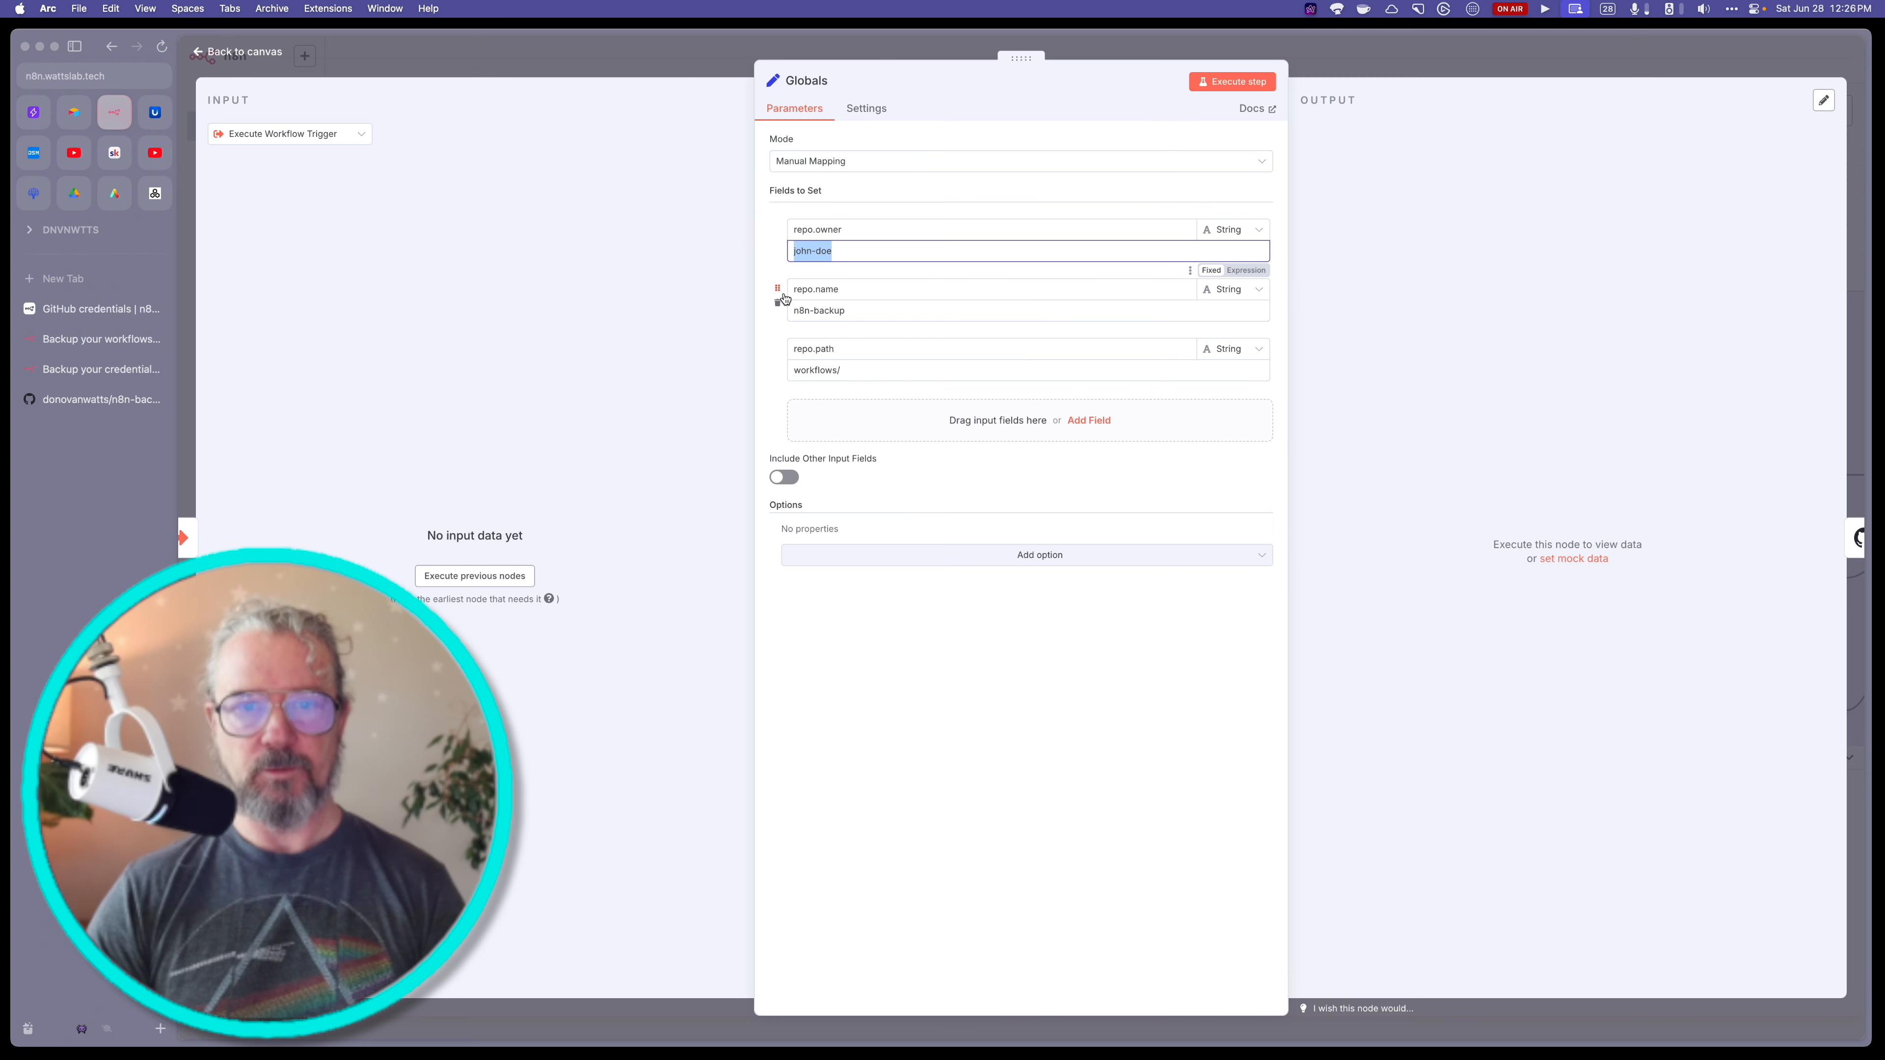
text(donovanwatts)
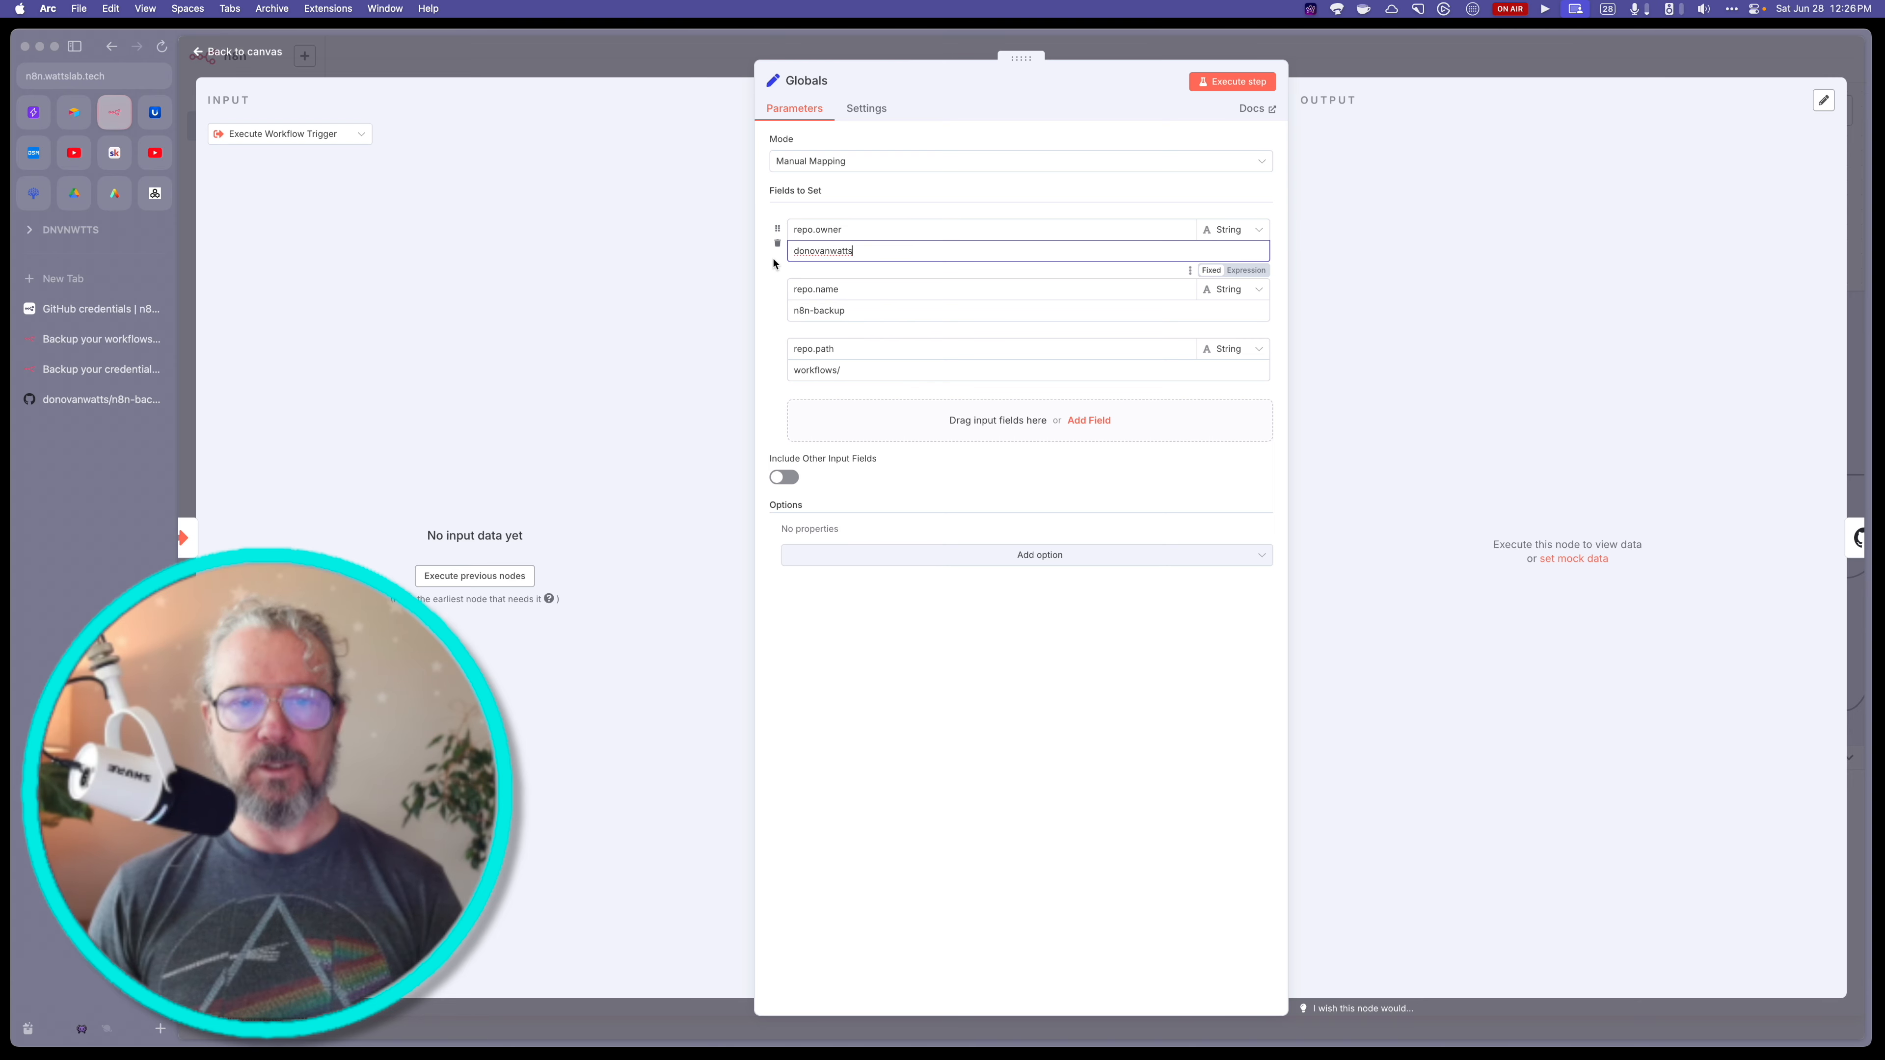
click(877, 313)
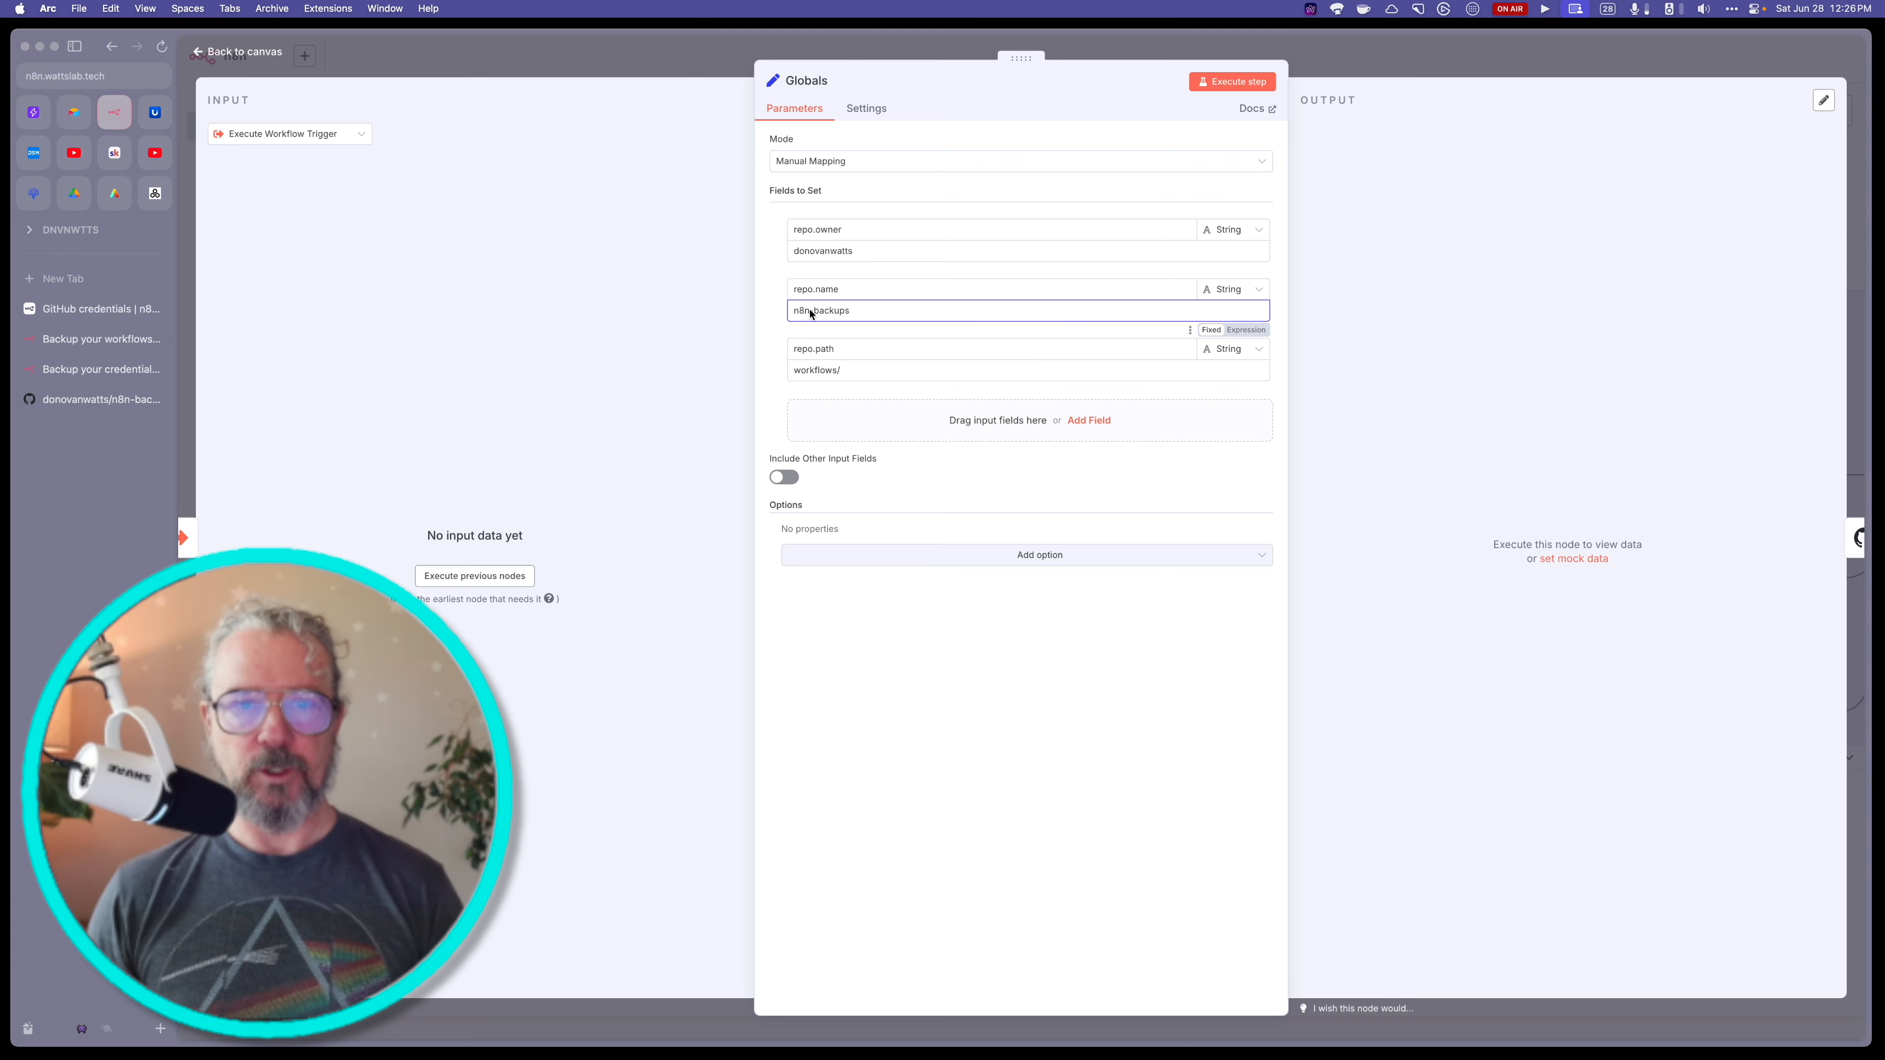
click(718, 73)
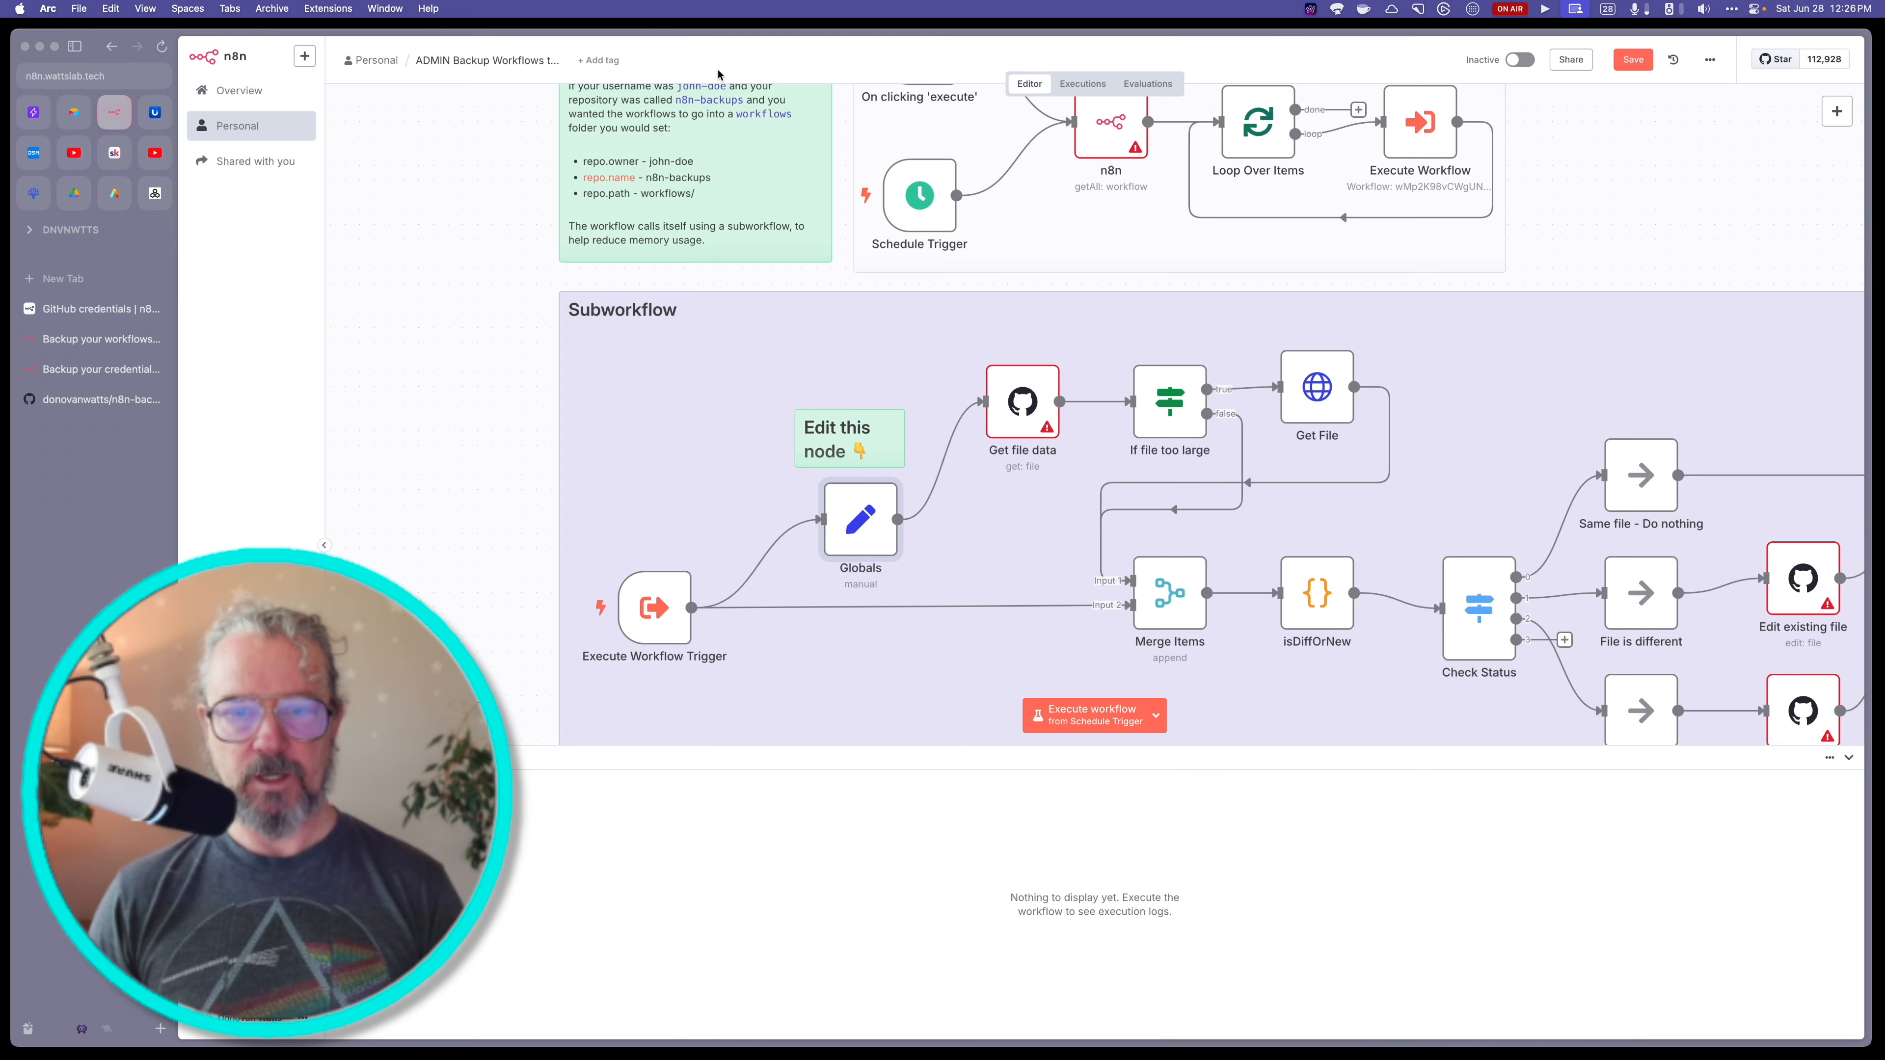
scroll(713, 223, up, 4)
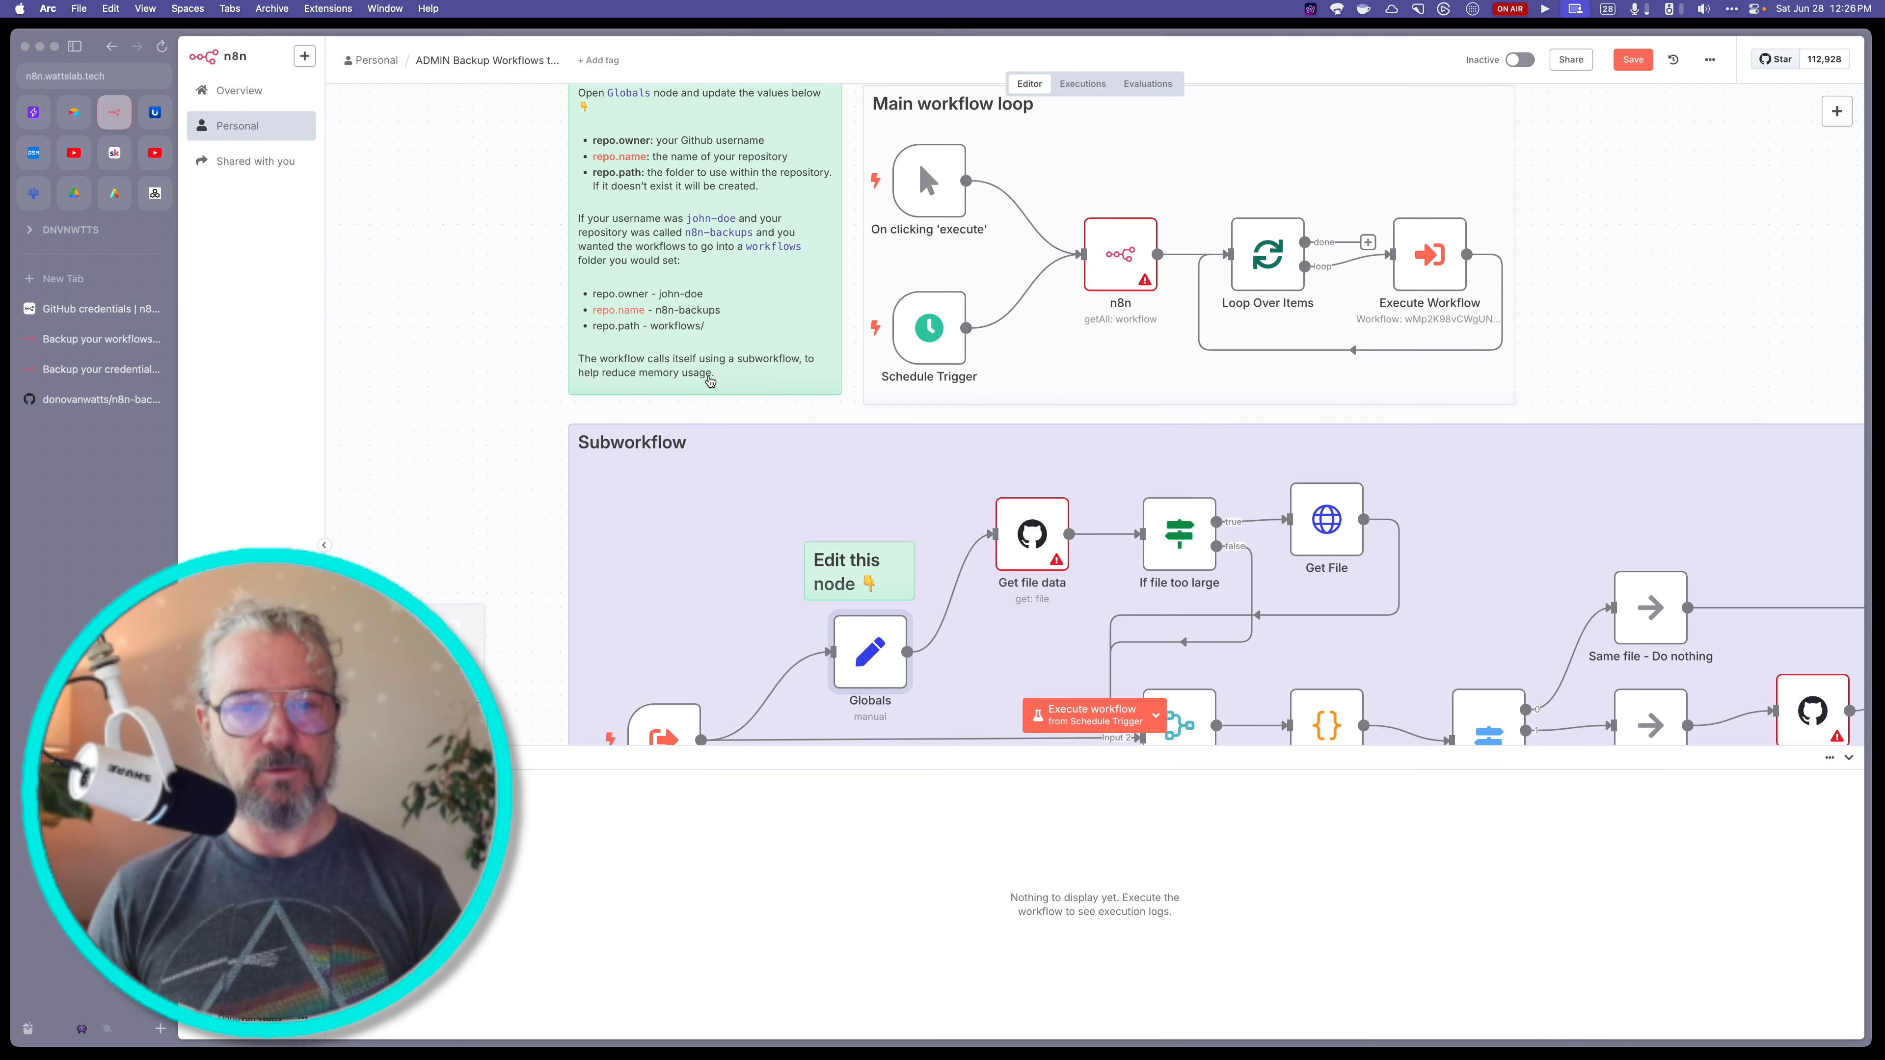
scroll(712, 383, down, 3)
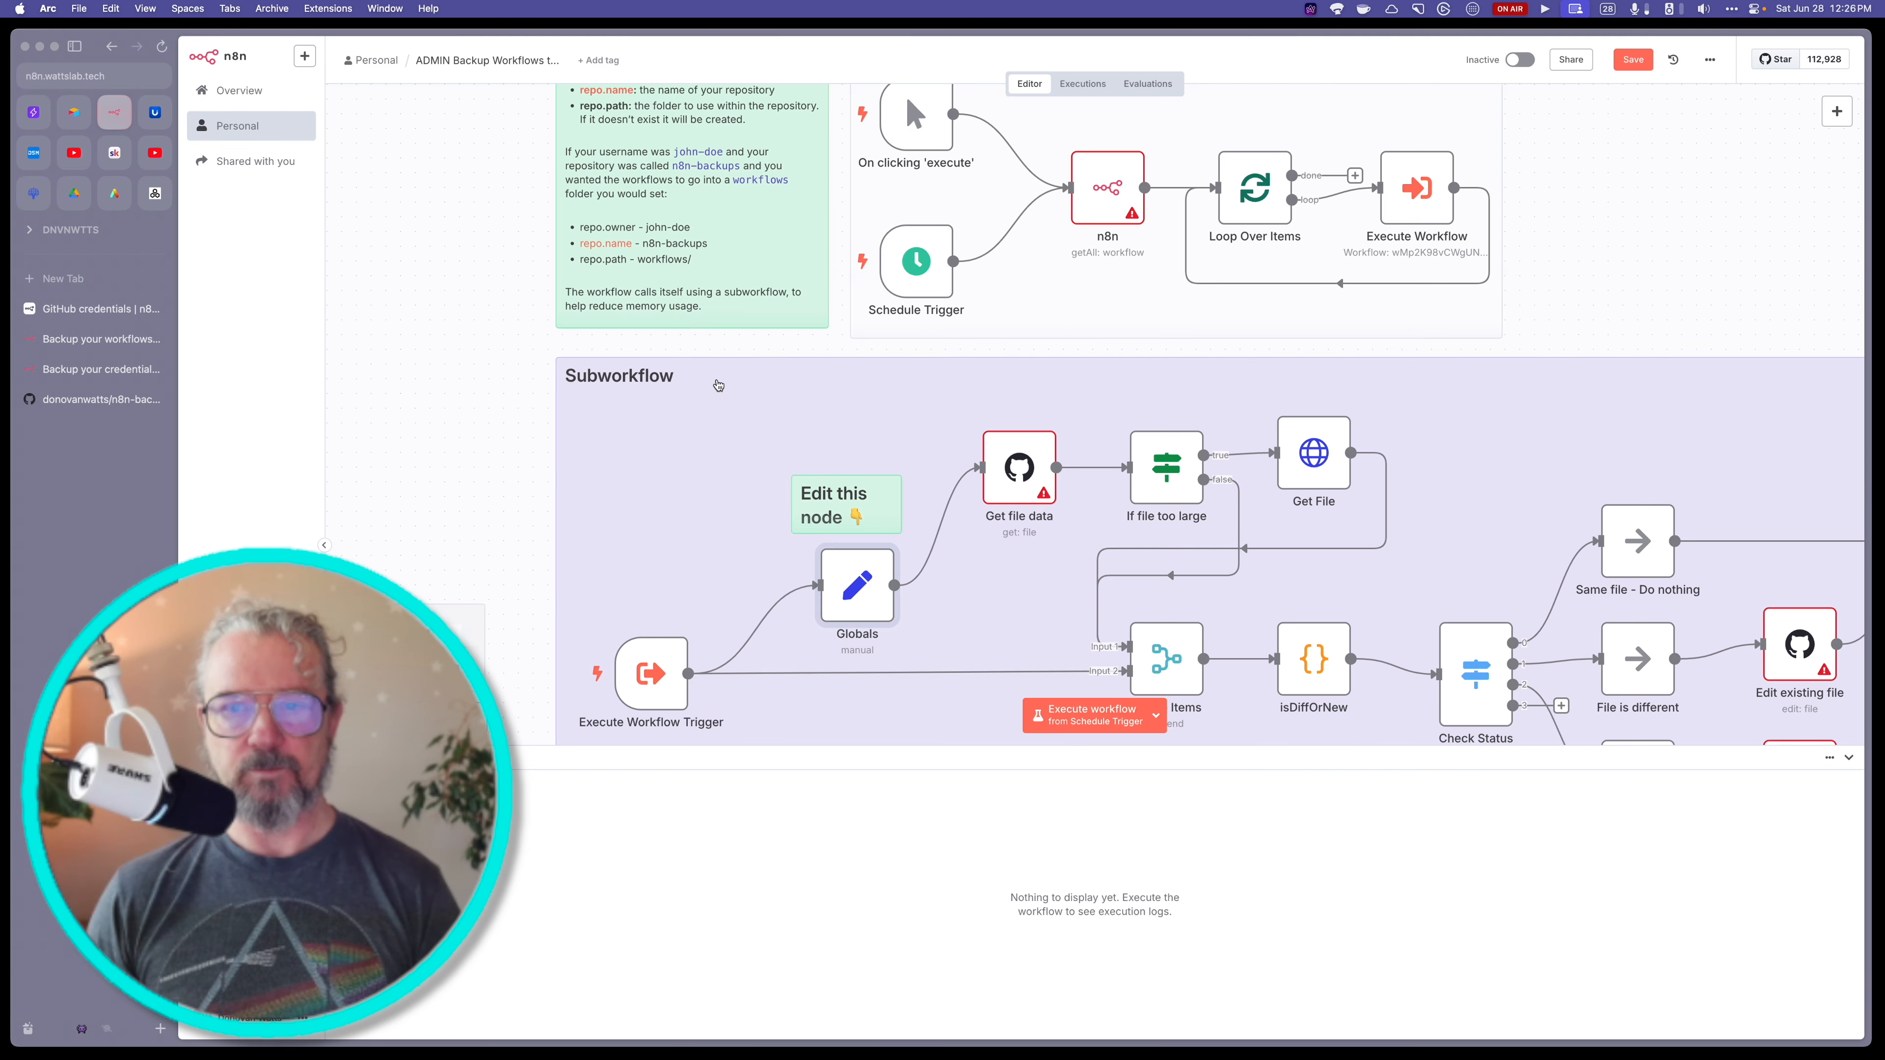
scroll(718, 386, up, 1)
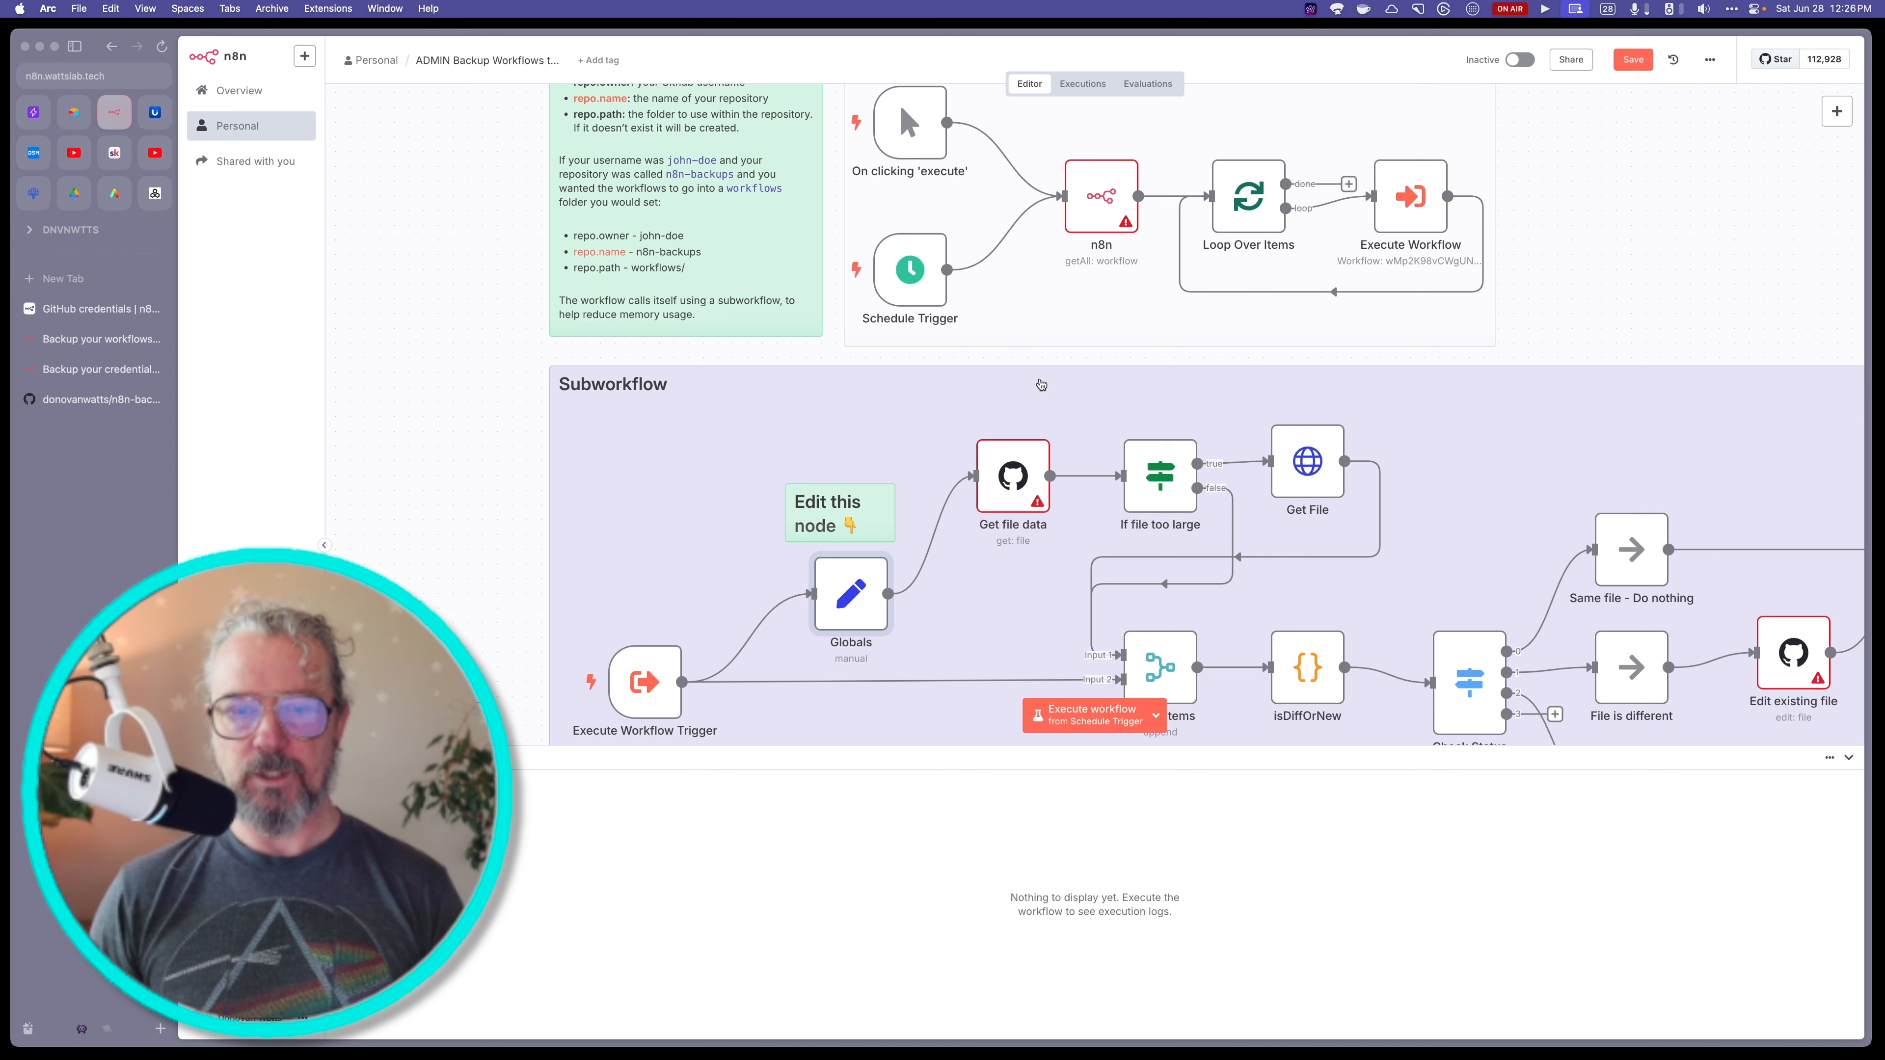
mouse_move(881, 536)
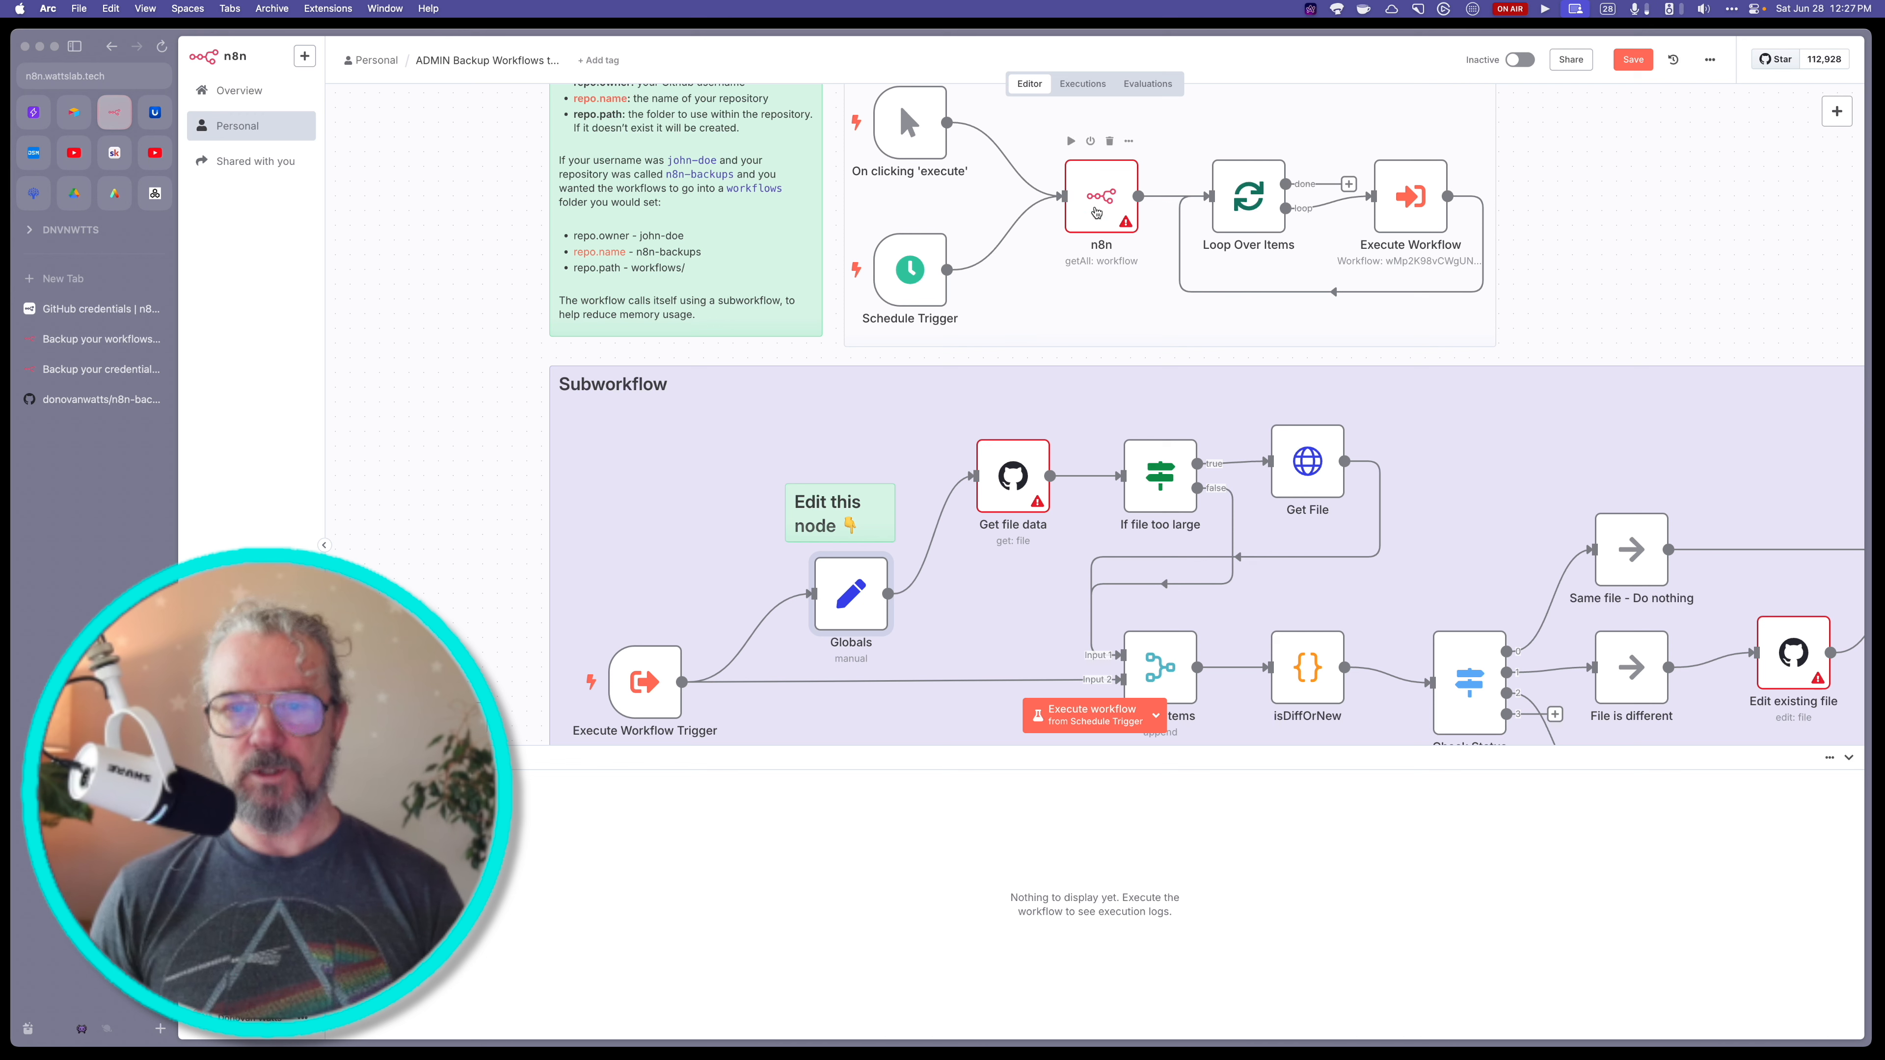
mouse_move(1017, 469)
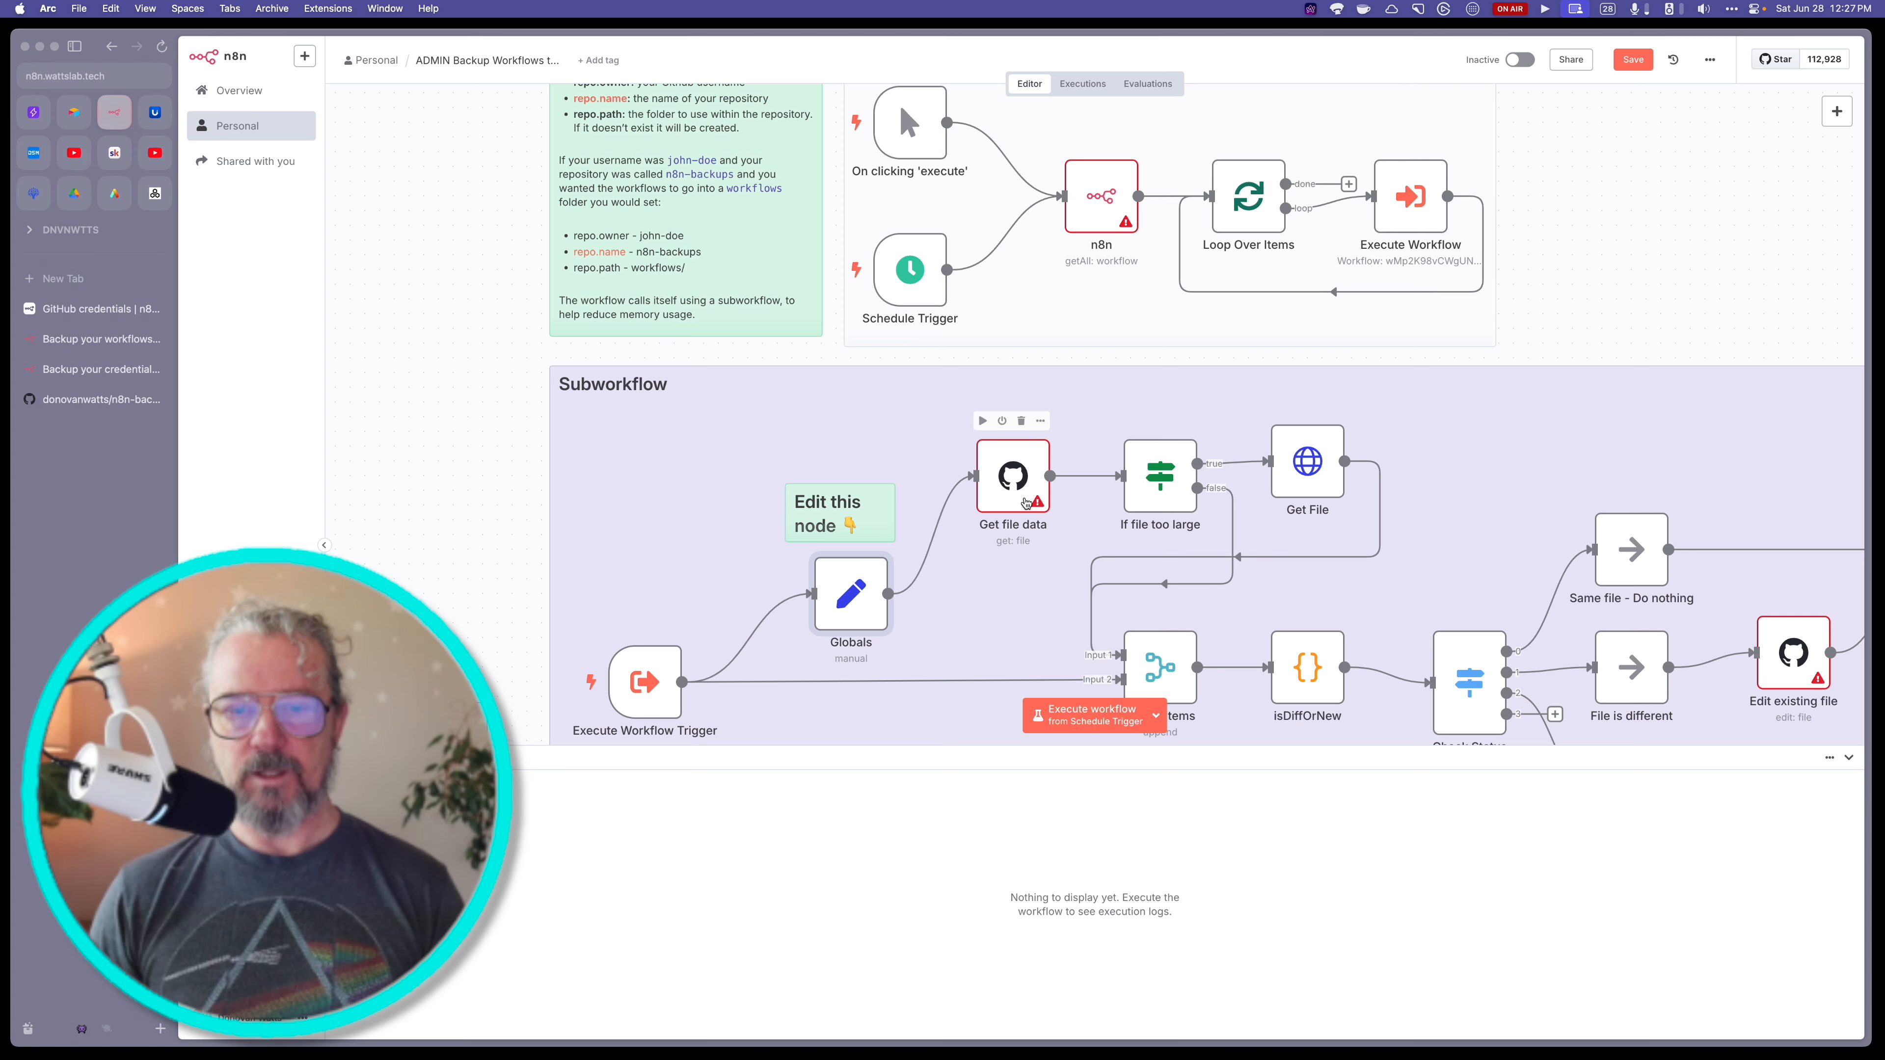
scroll(1017, 497, down, 2)
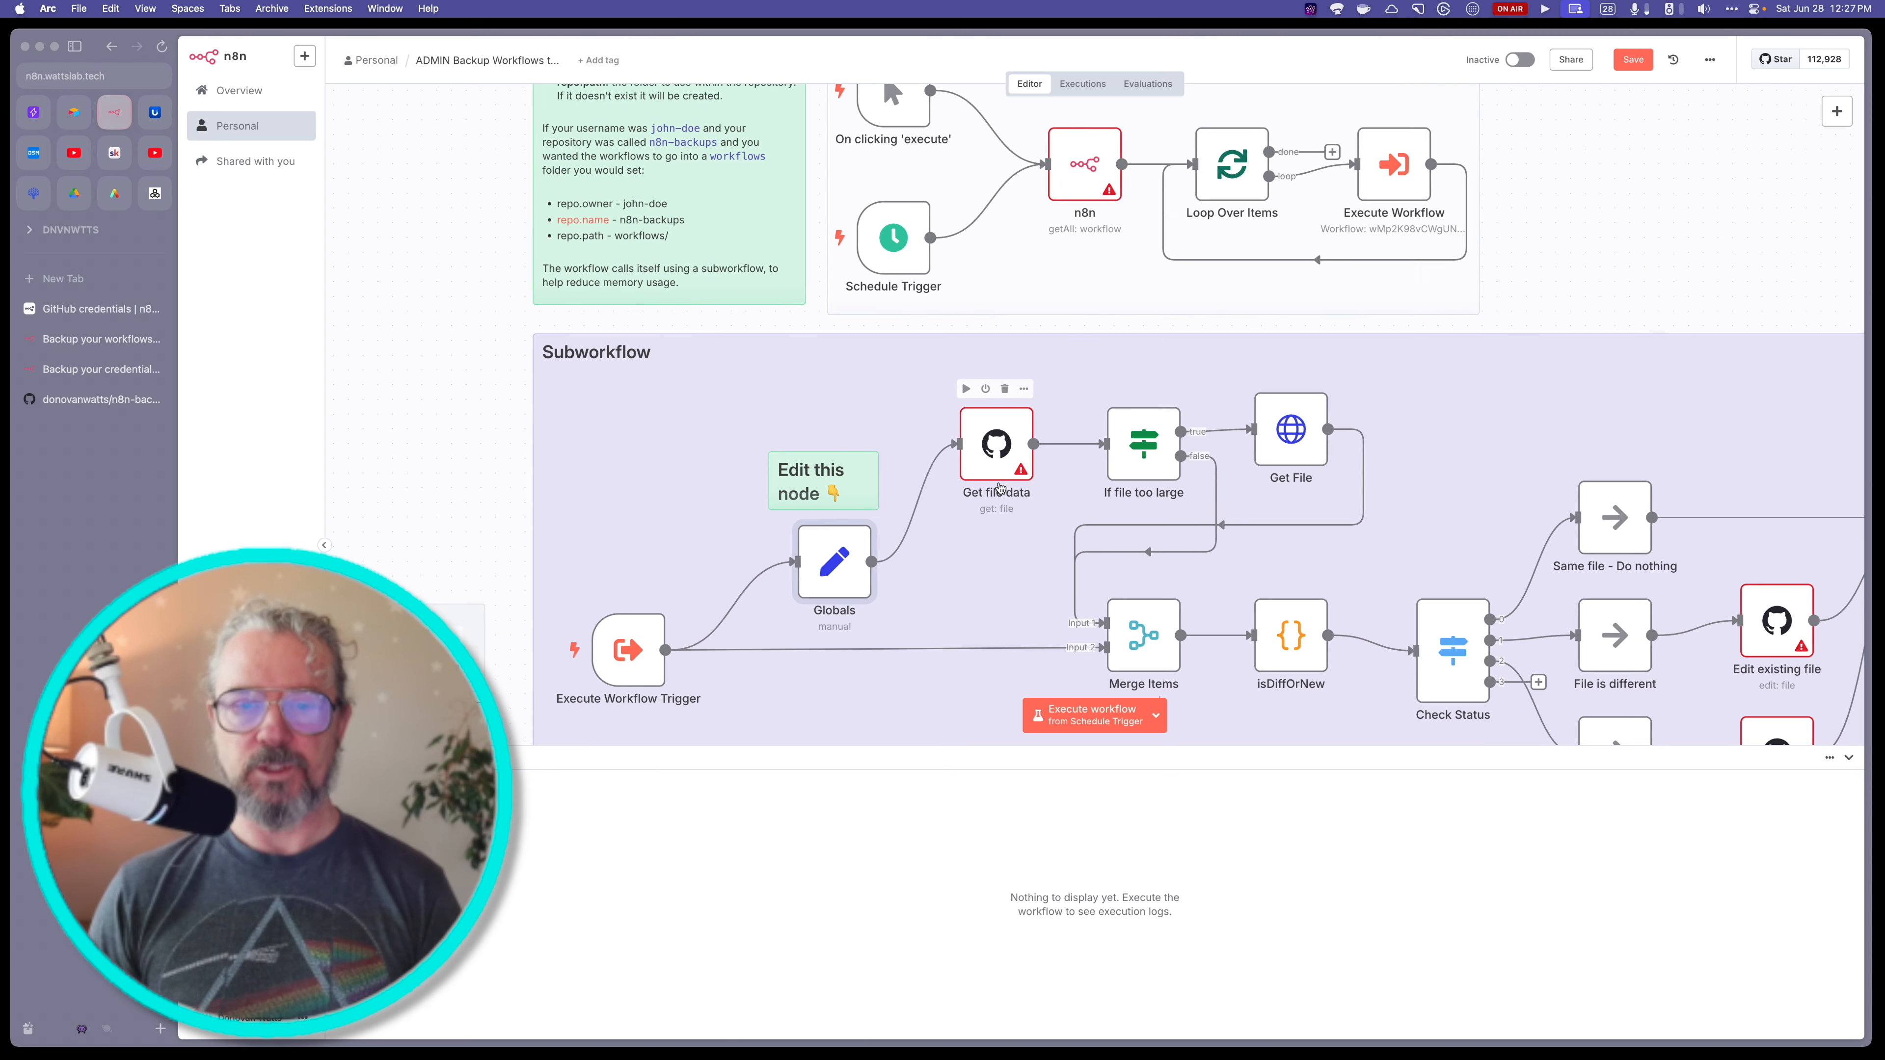
scroll(999, 488, down, 4)
scroll(999, 488, right, 6)
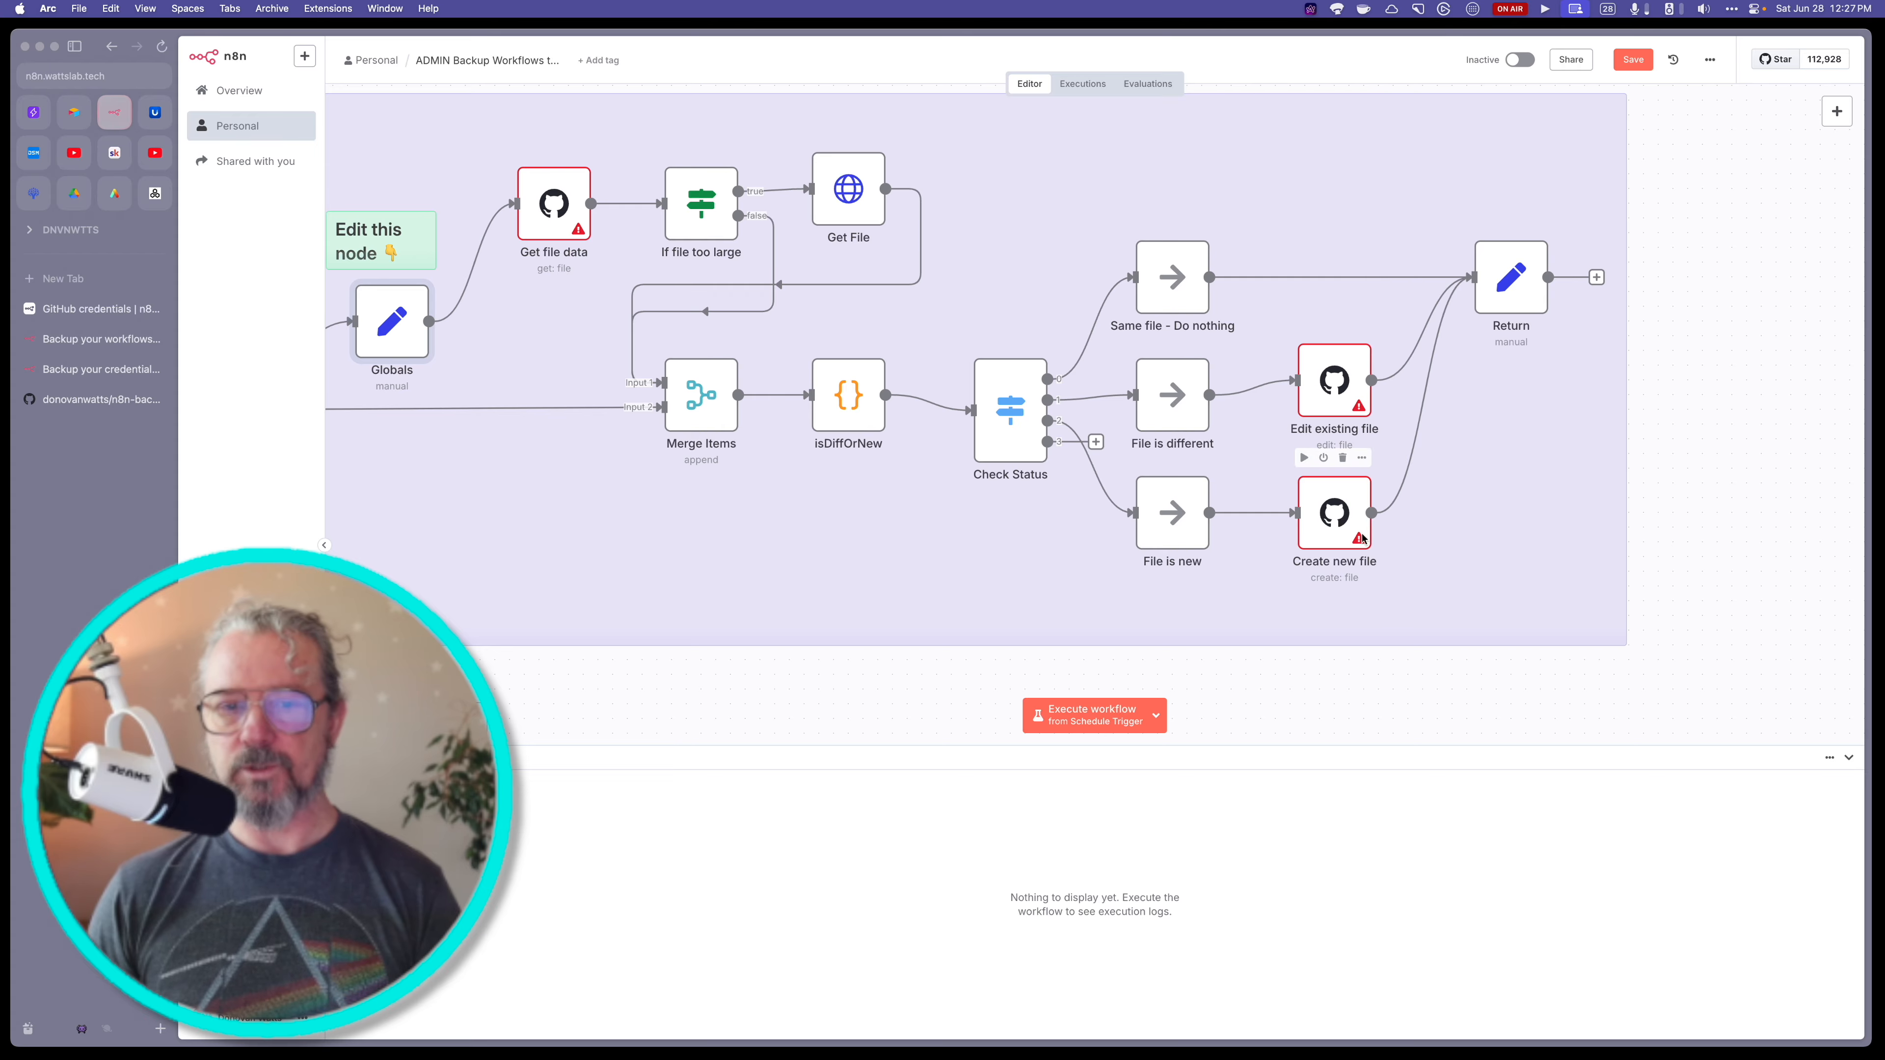
scroll(909, 390, left, 5)
scroll(909, 389, up, 4)
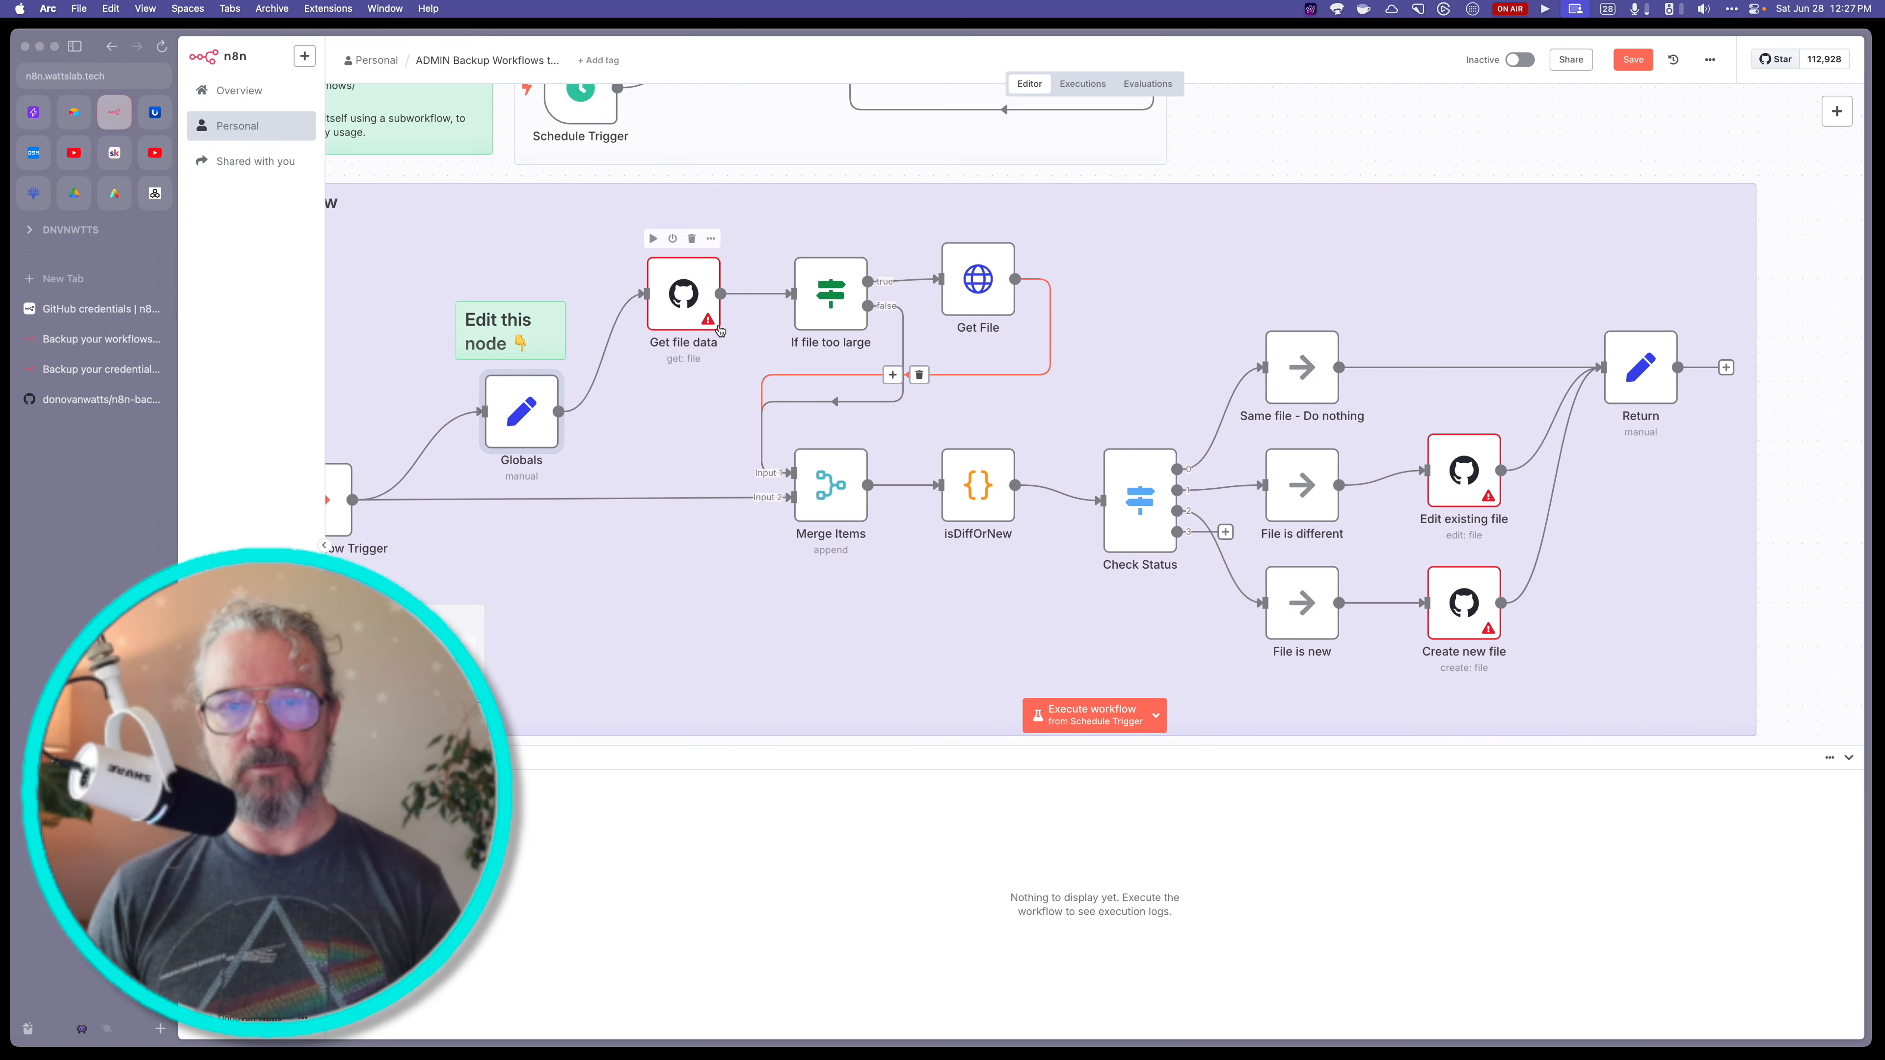
scroll(723, 332, up, 5)
scroll(723, 332, left, 3)
scroll(723, 331, up, 3)
scroll(723, 331, left, 4)
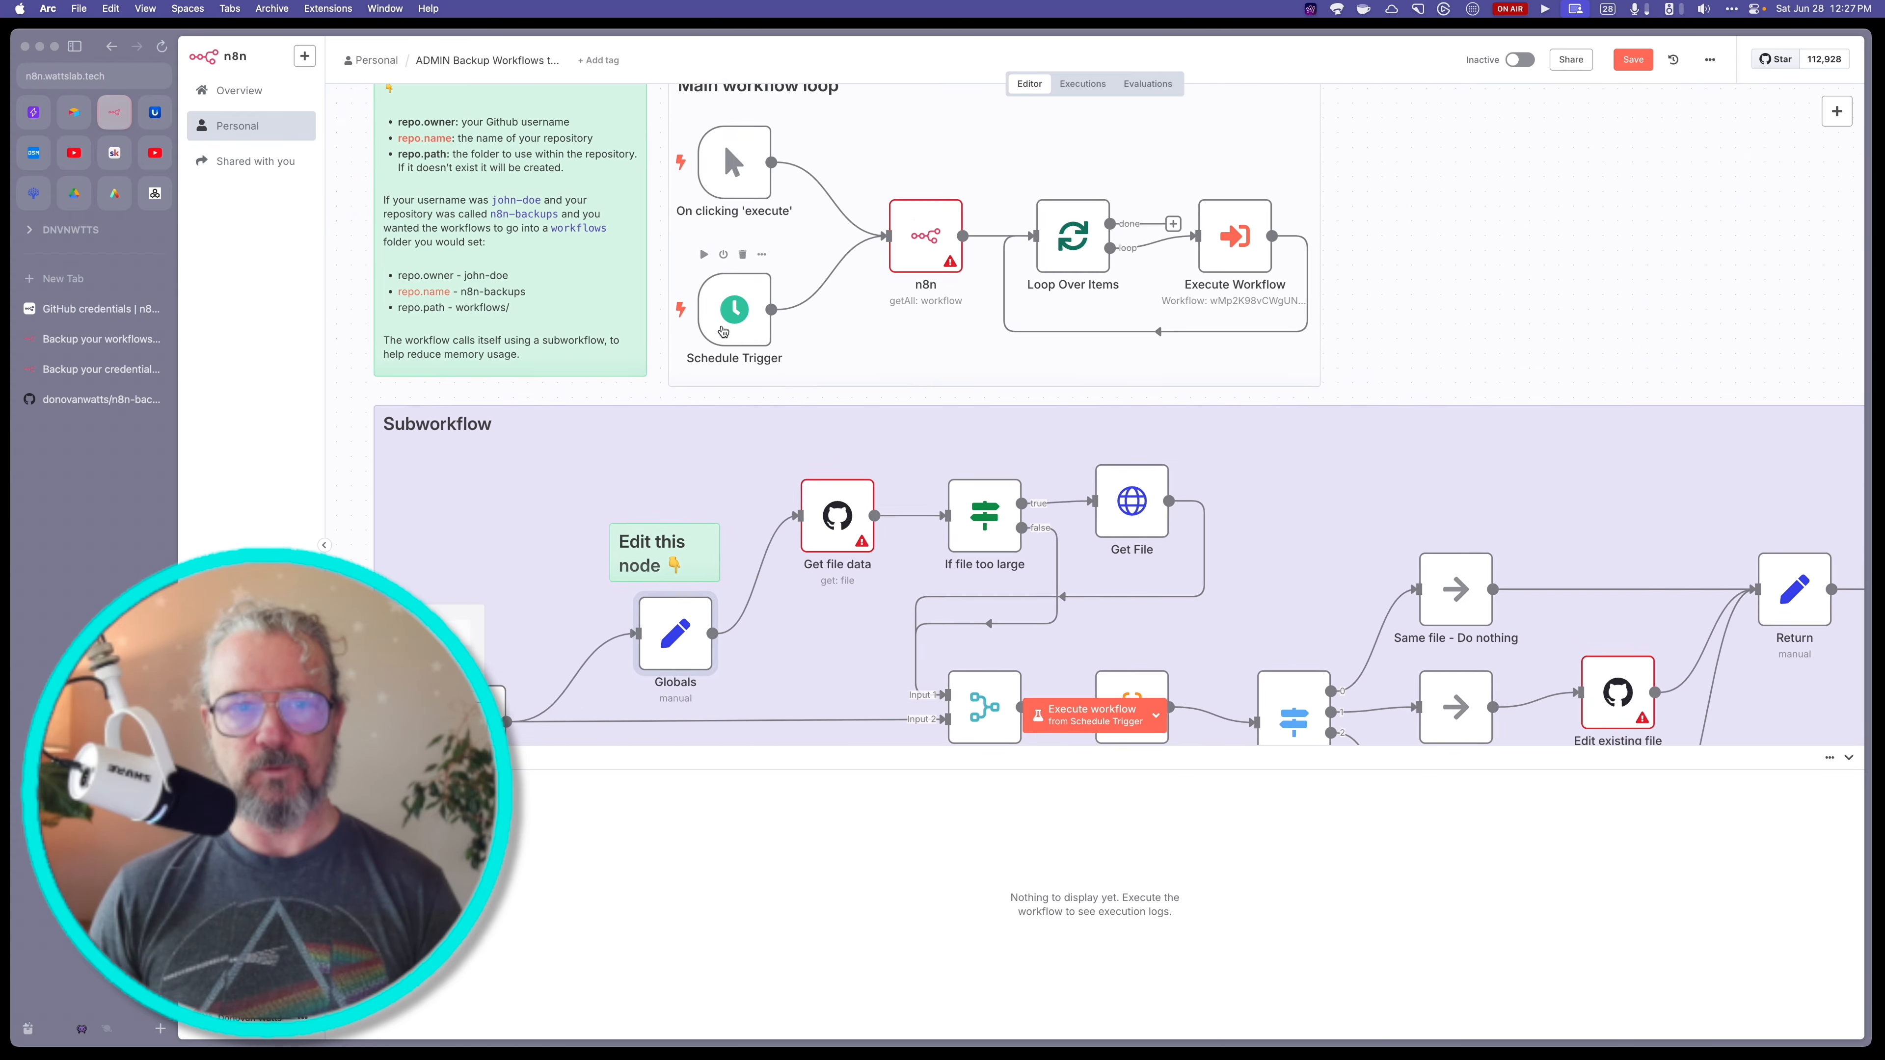
scroll(951, 404, up, 3)
scroll(950, 404, left, 2)
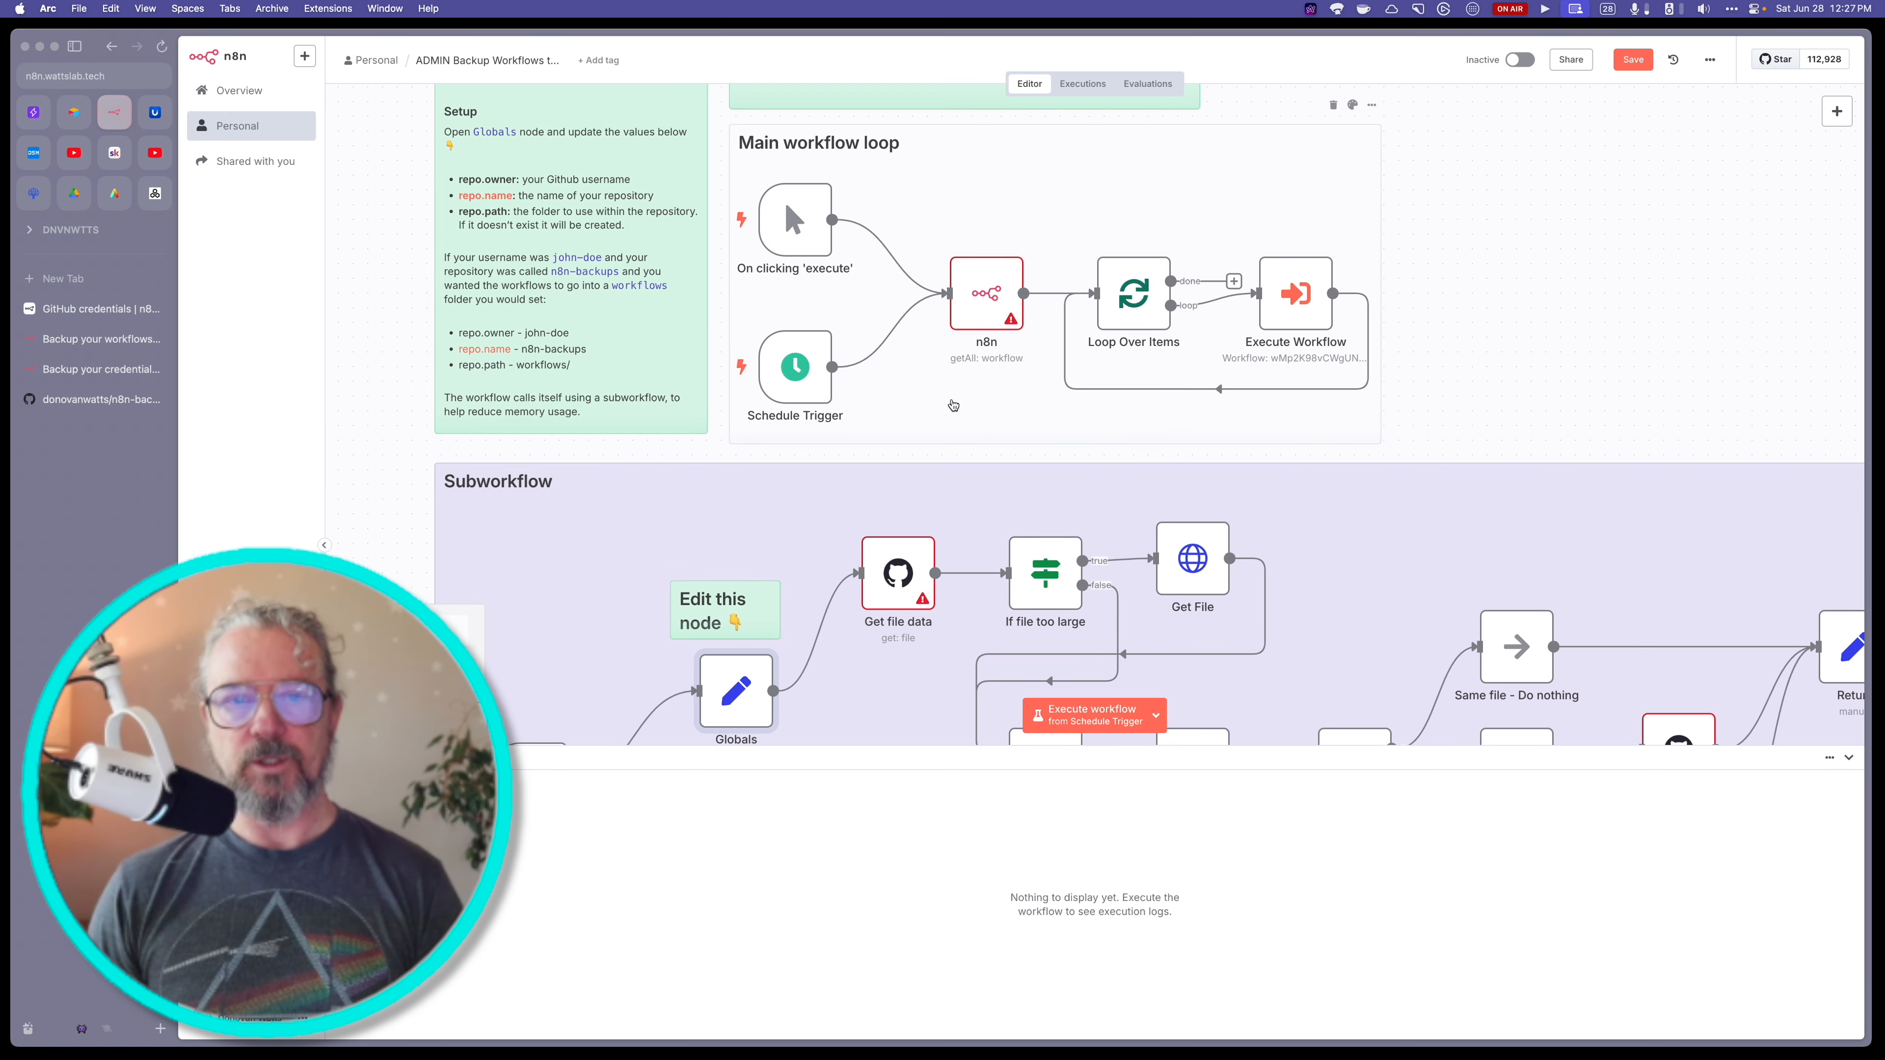
mouse_move(994, 321)
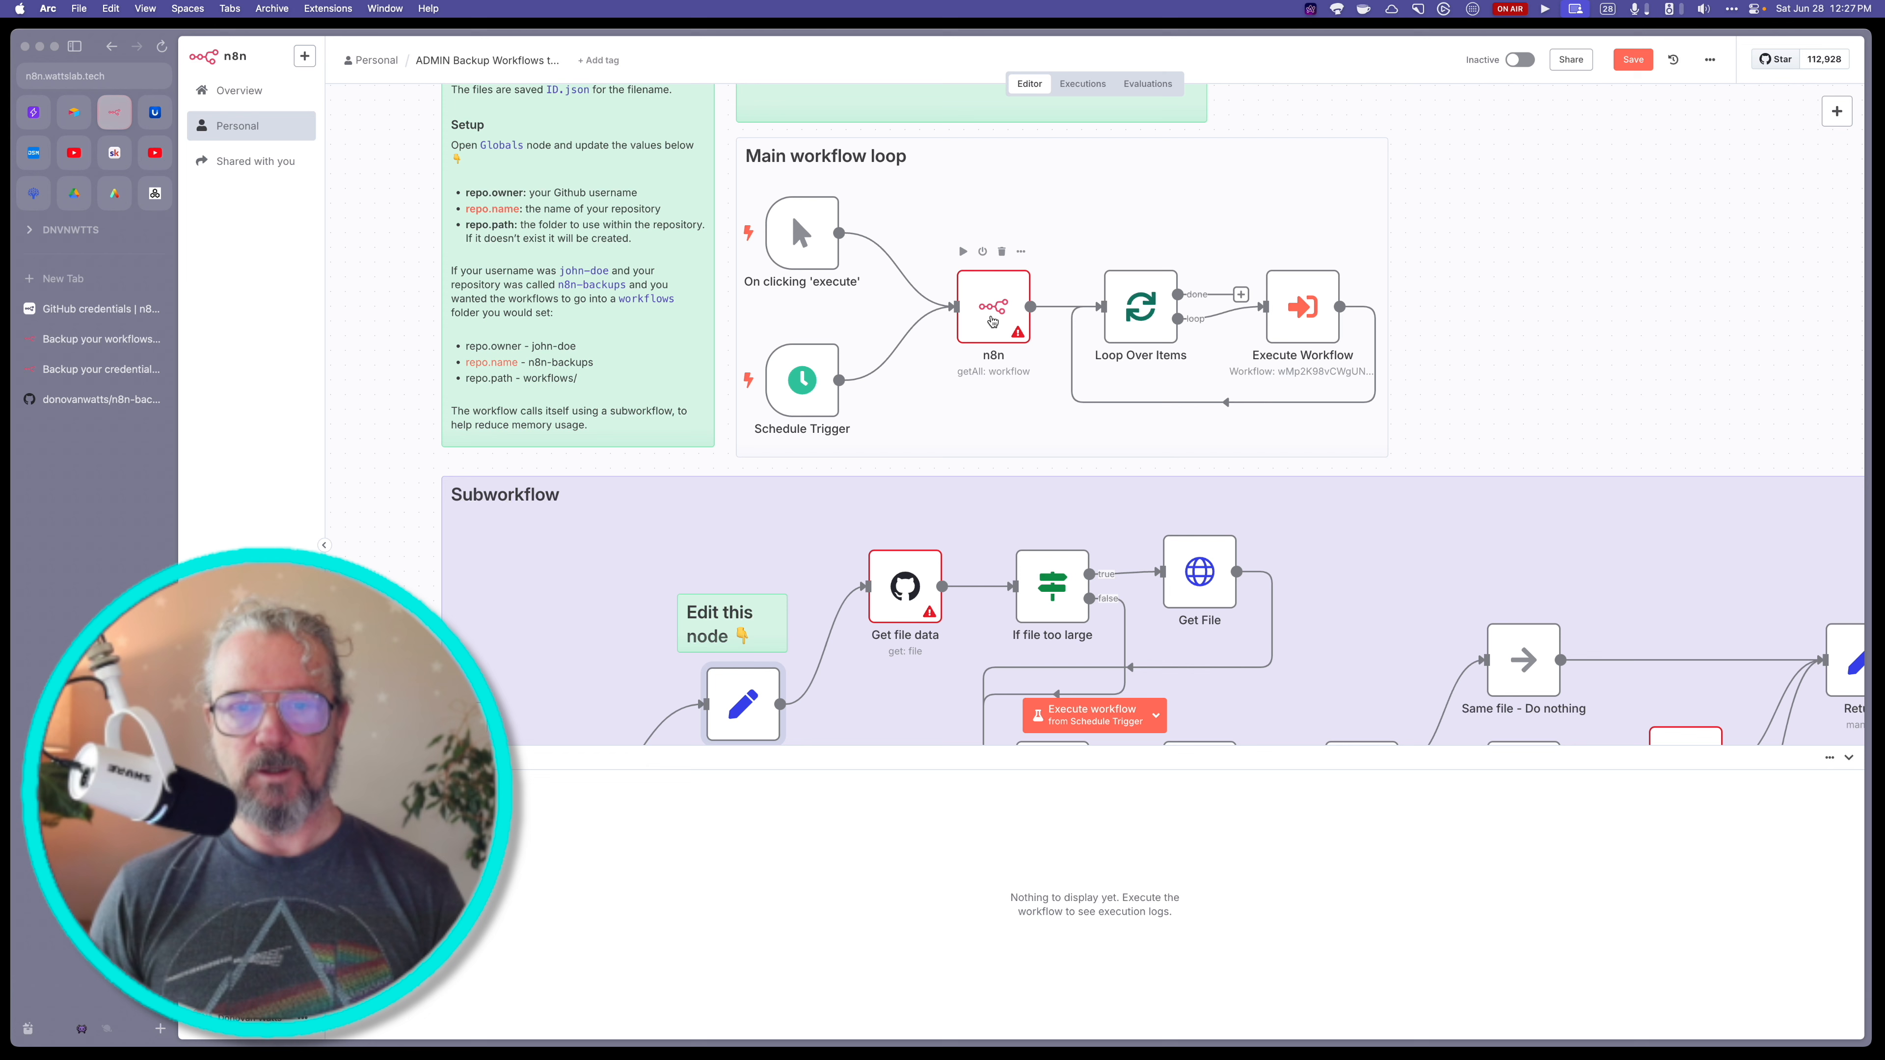
click(992, 327)
double_click(992, 328)
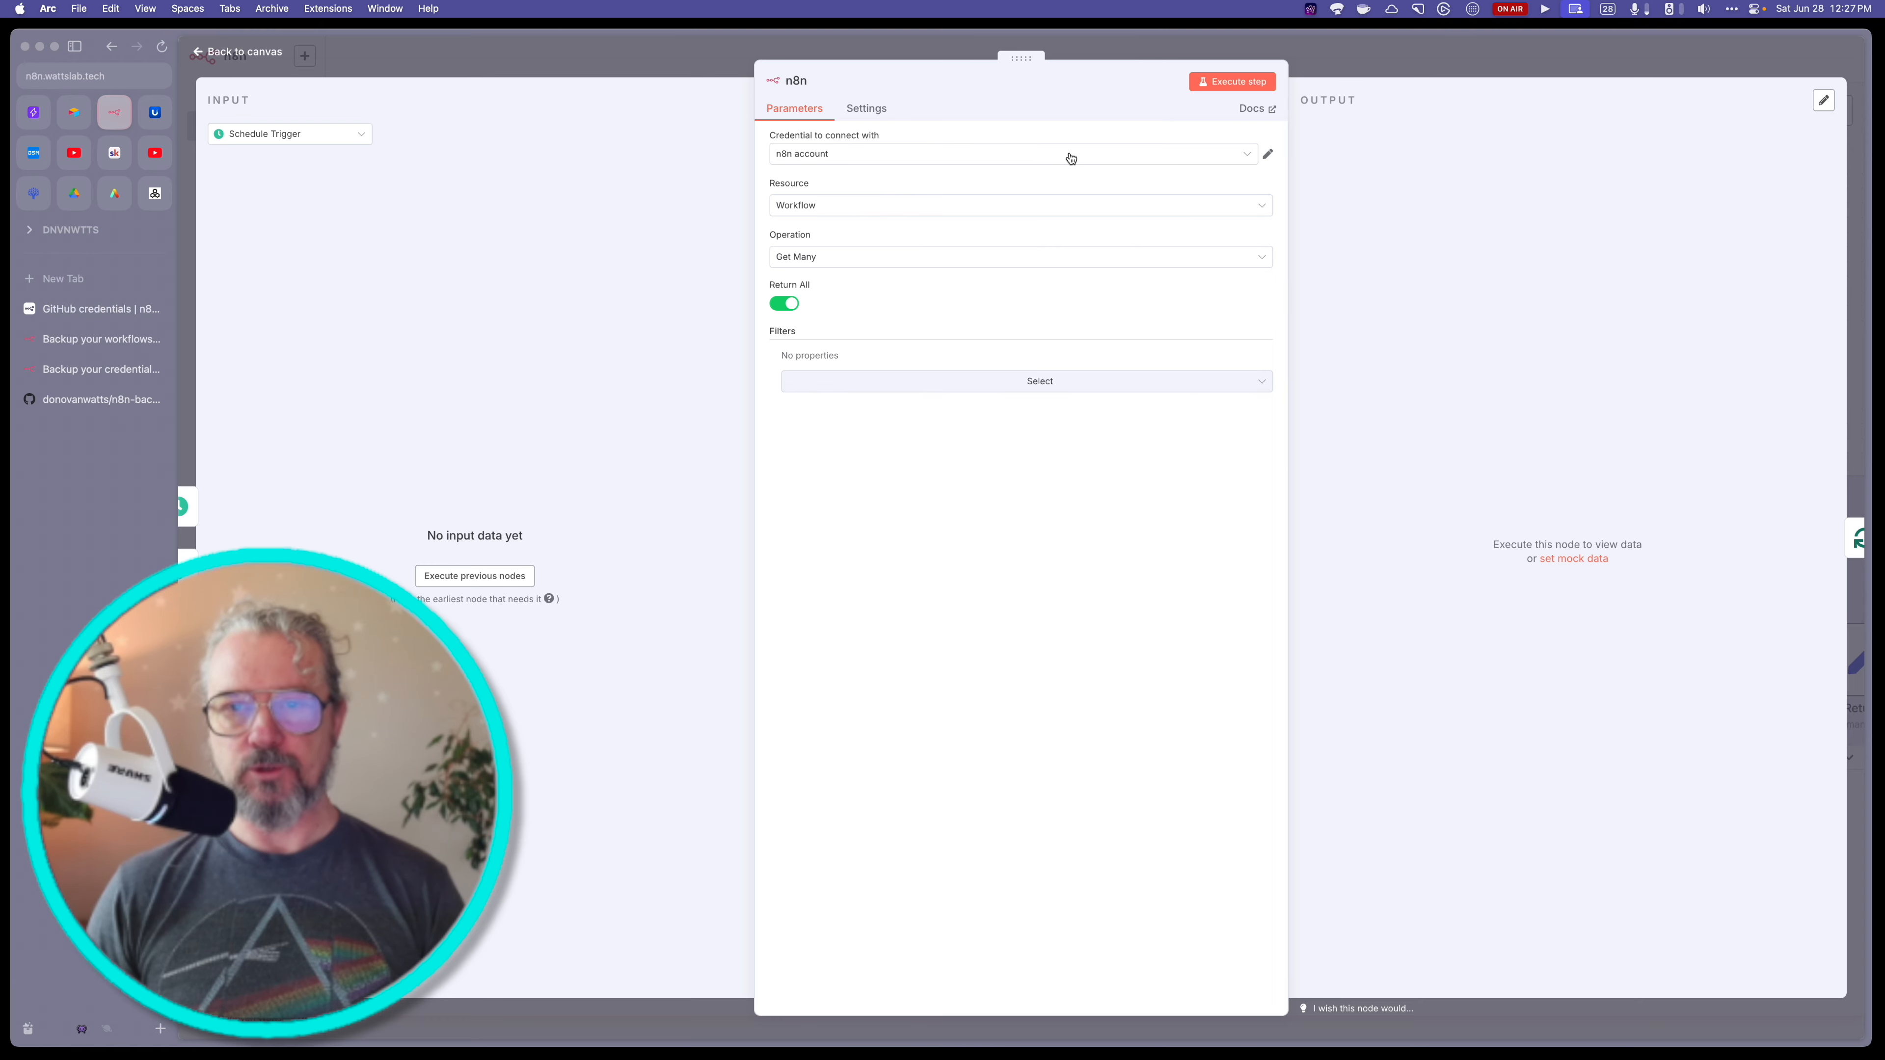
click(1247, 158)
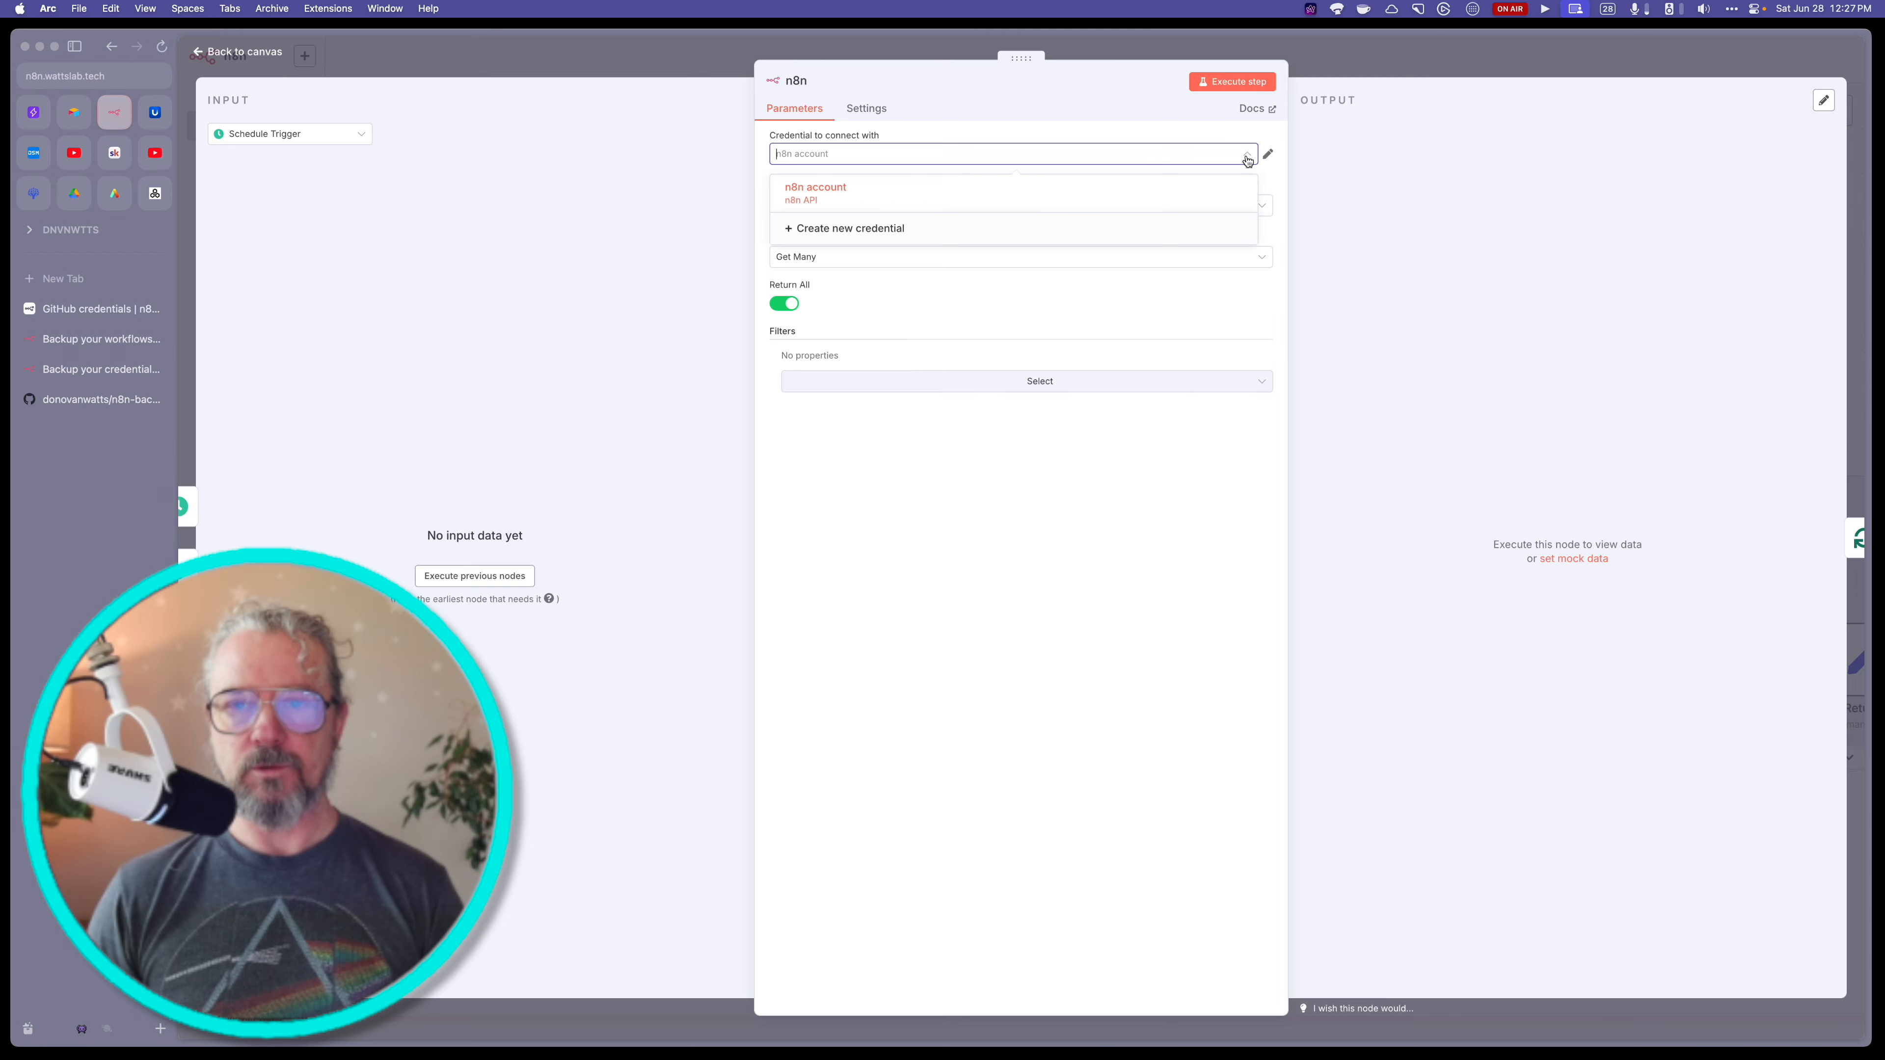
click(863, 234)
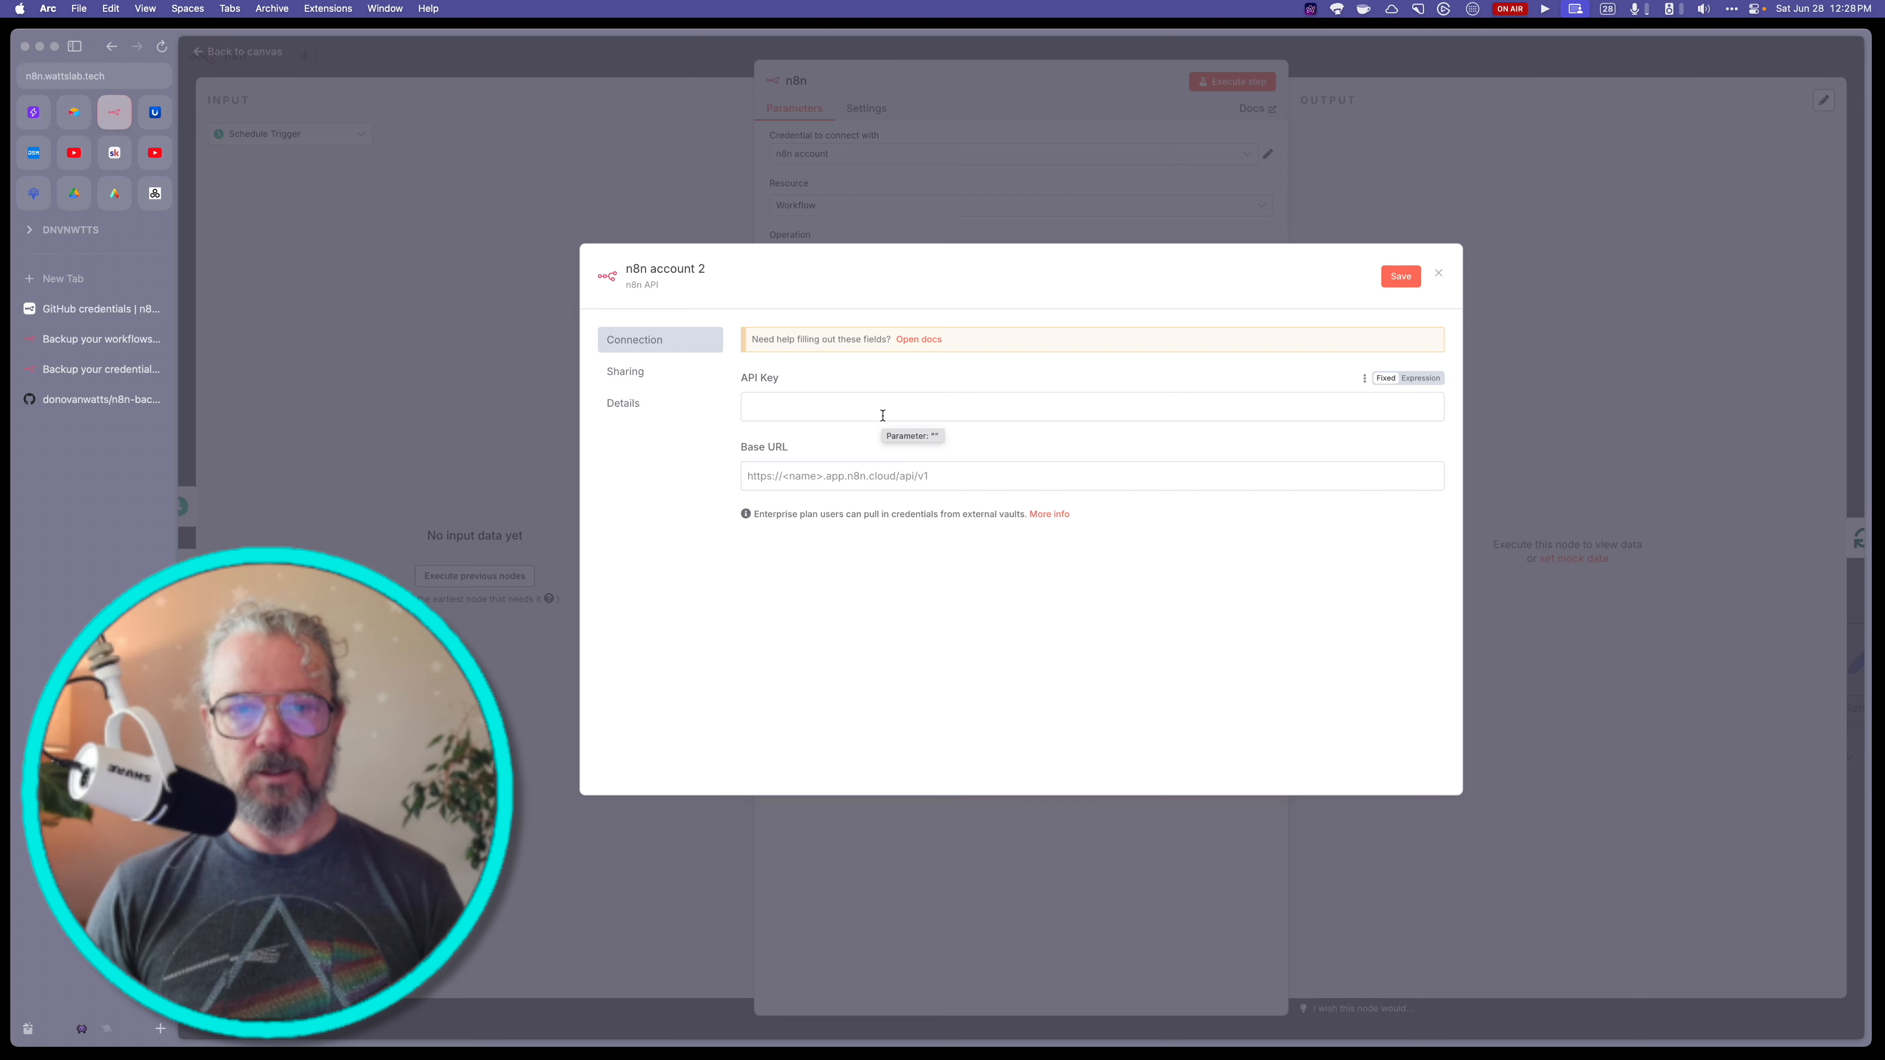
click(920, 342)
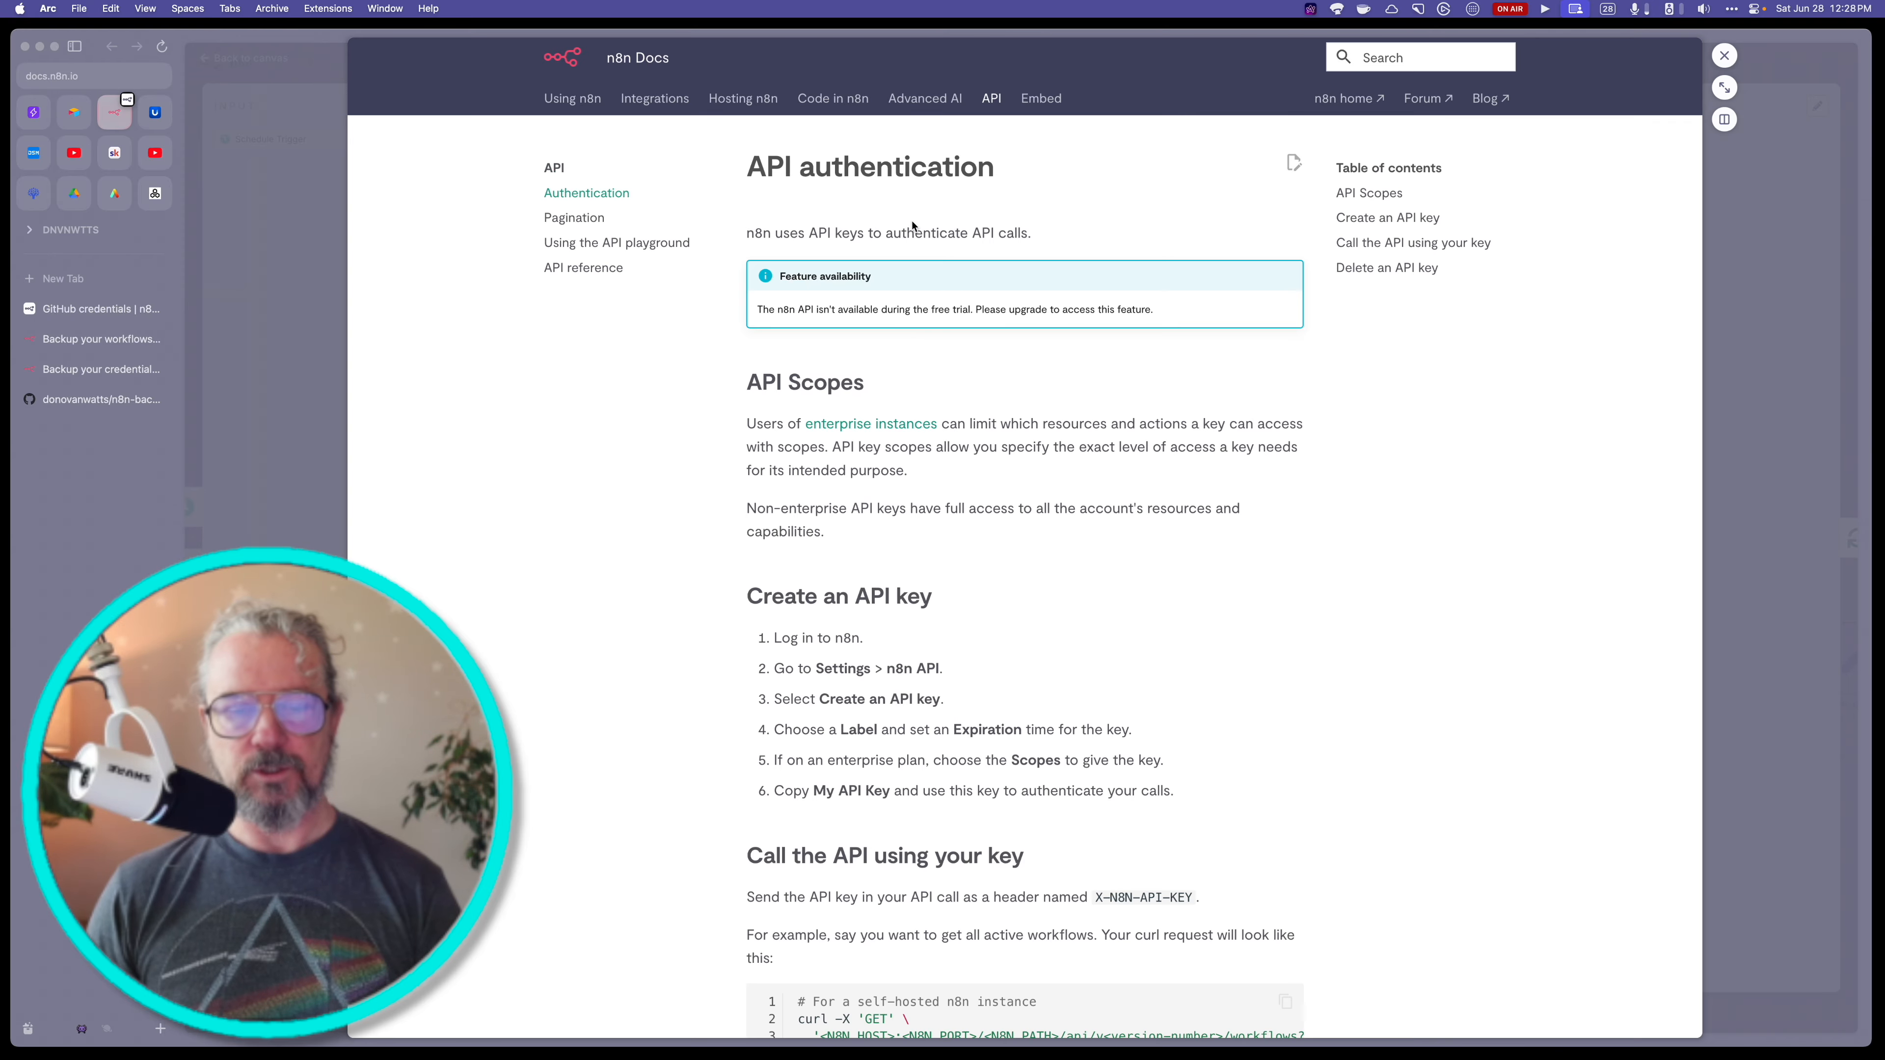
scroll(920, 275, down, 5)
scroll(931, 306, down, 6)
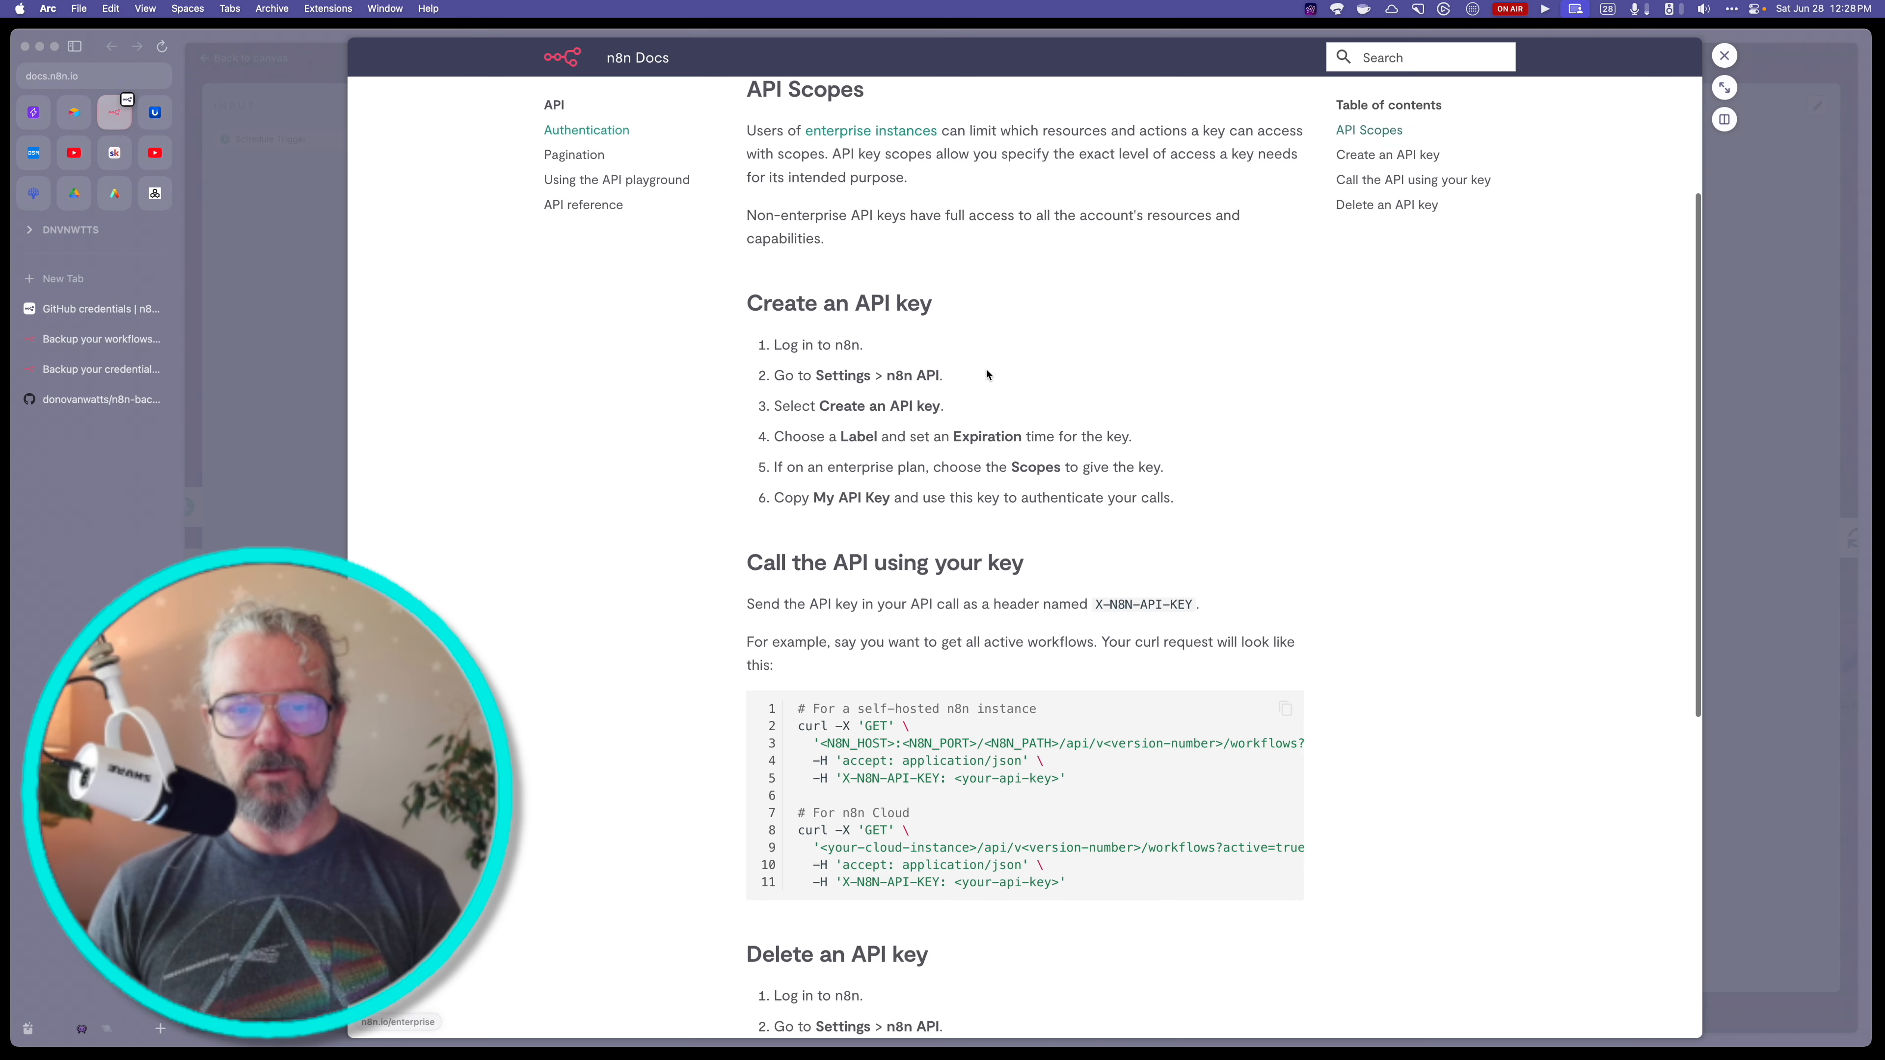
click(1724, 55)
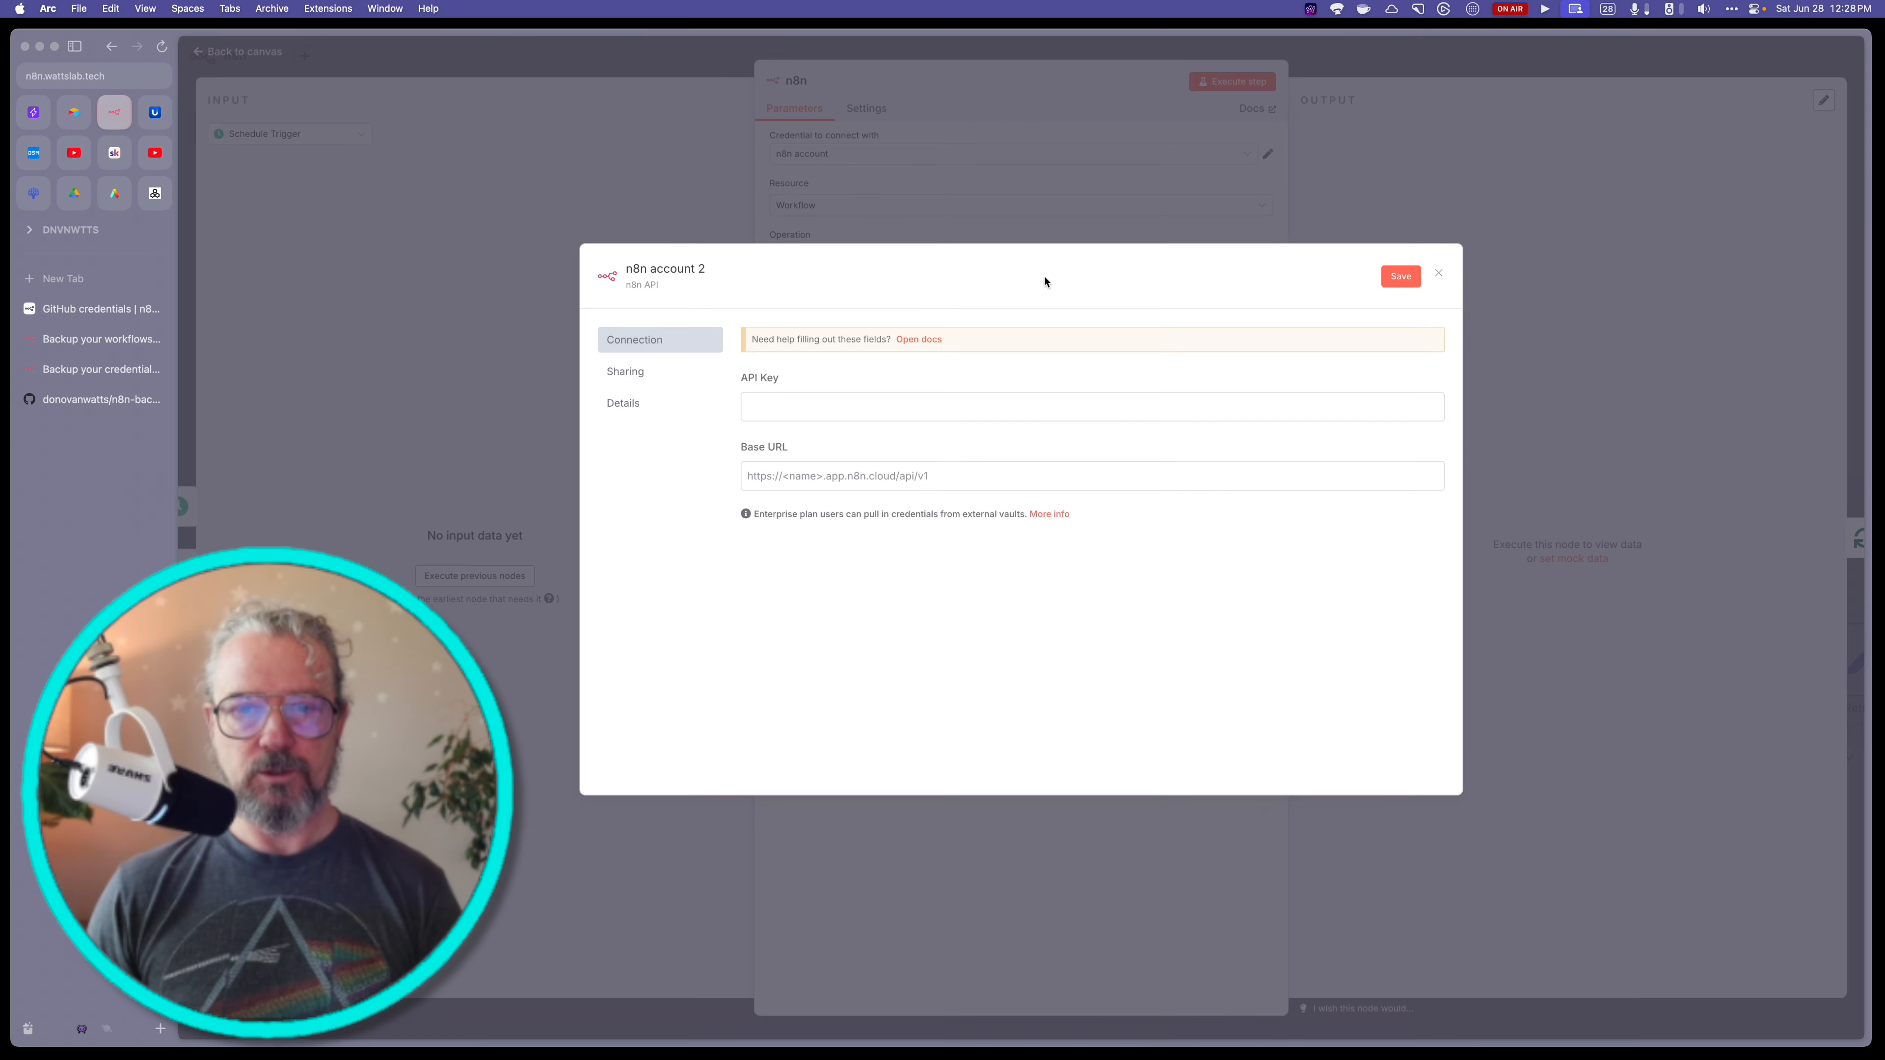
click(1440, 272)
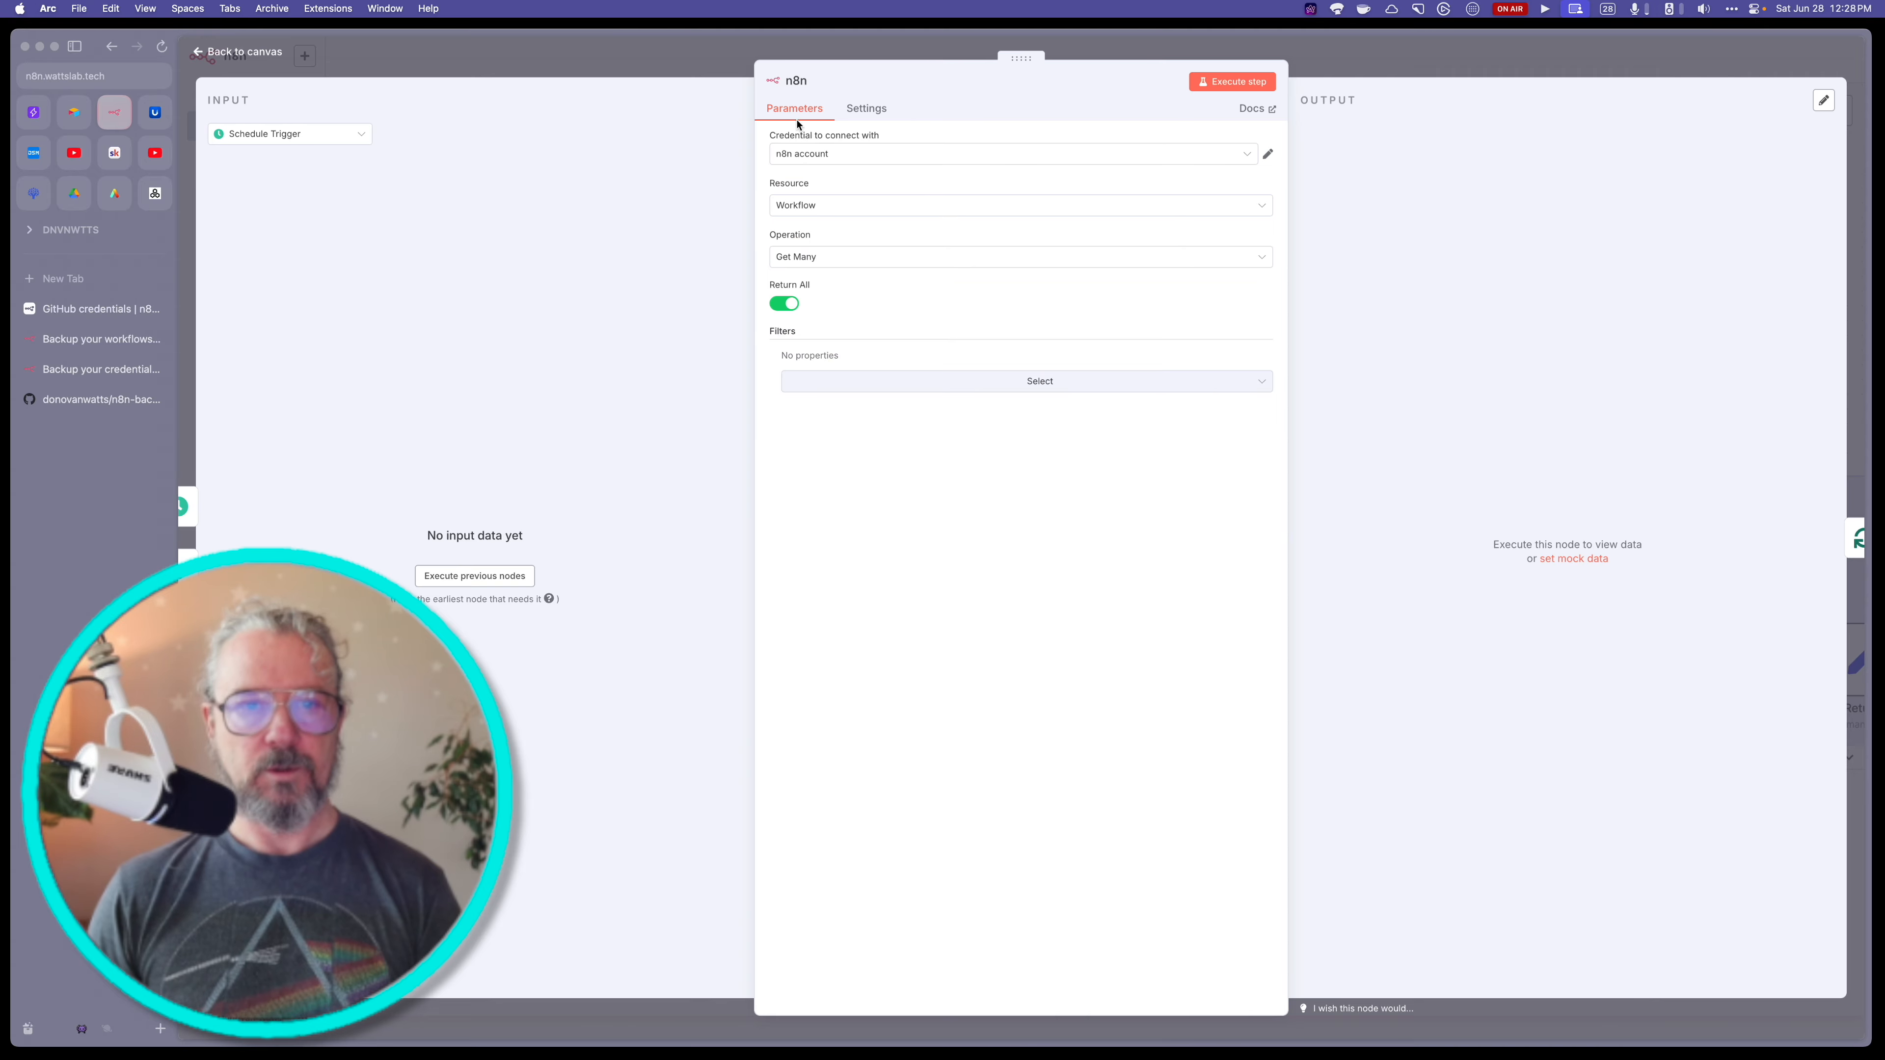
click(703, 70)
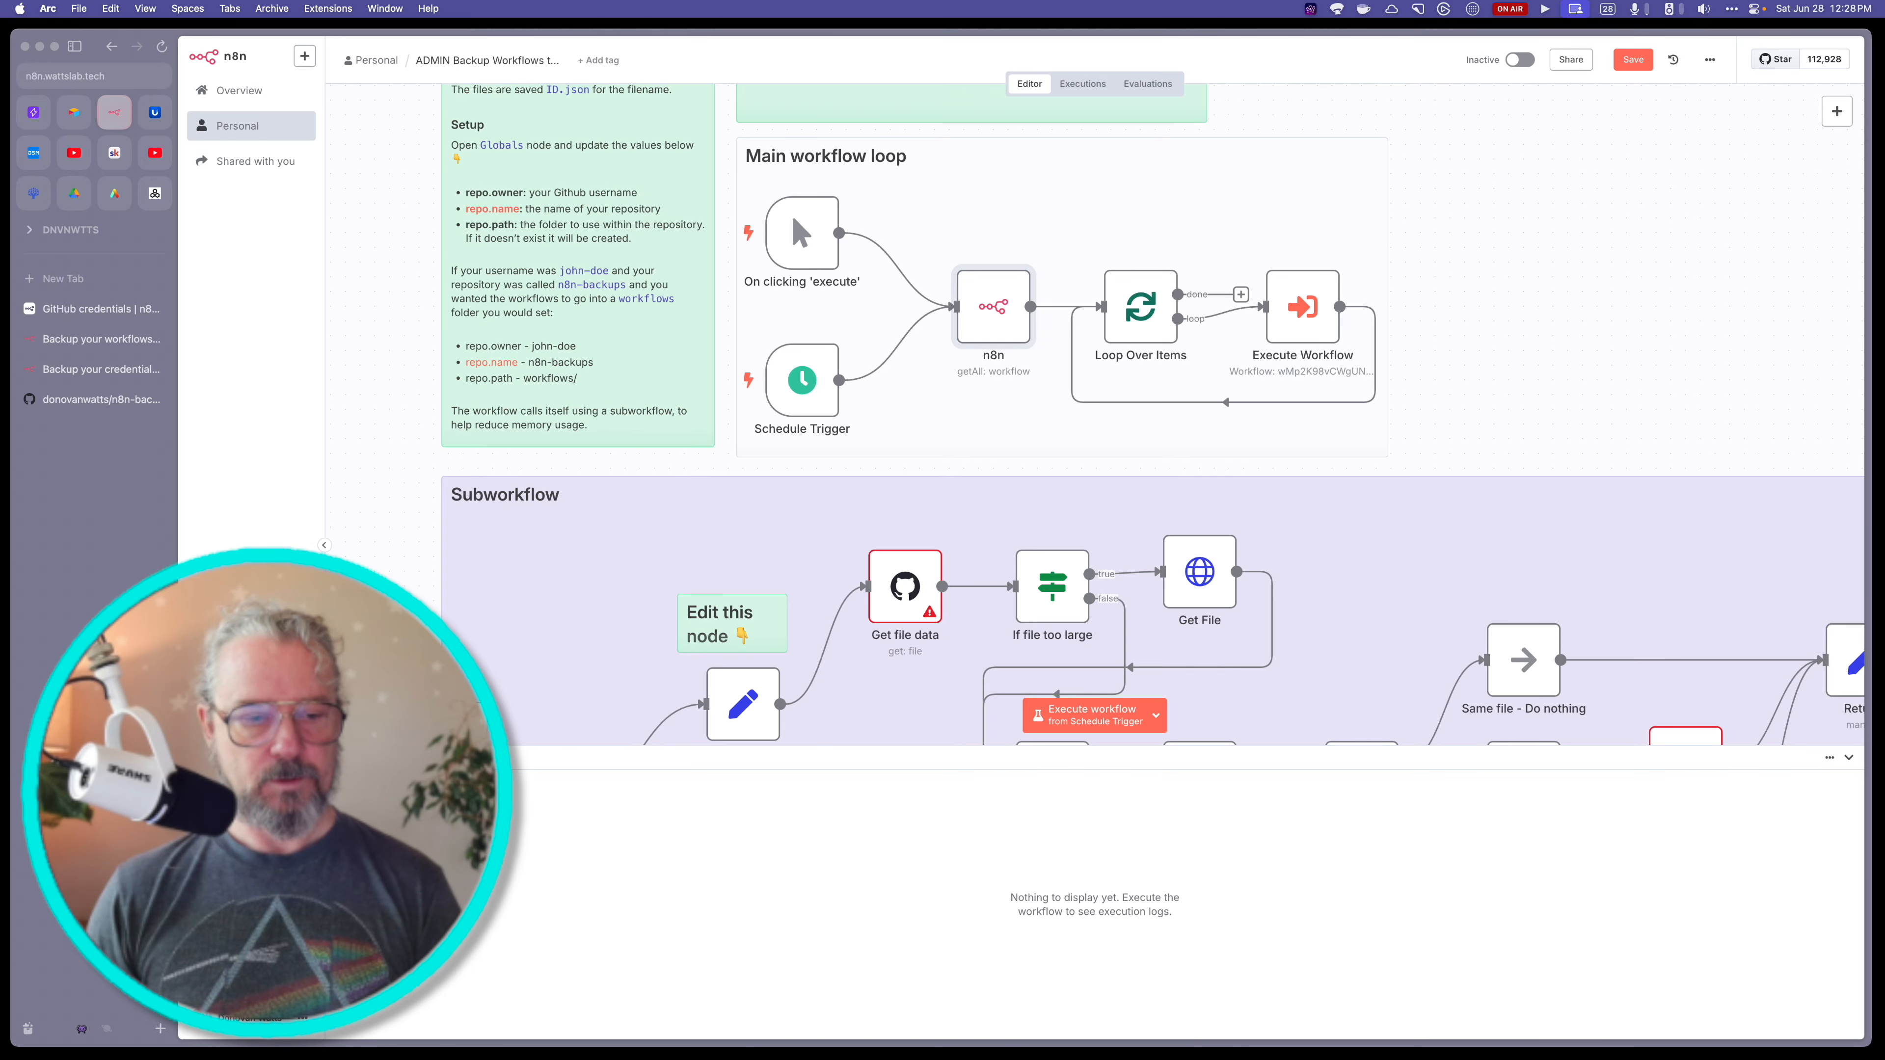
- Save the workflow and go to the n8n API settings
click(326, 957)
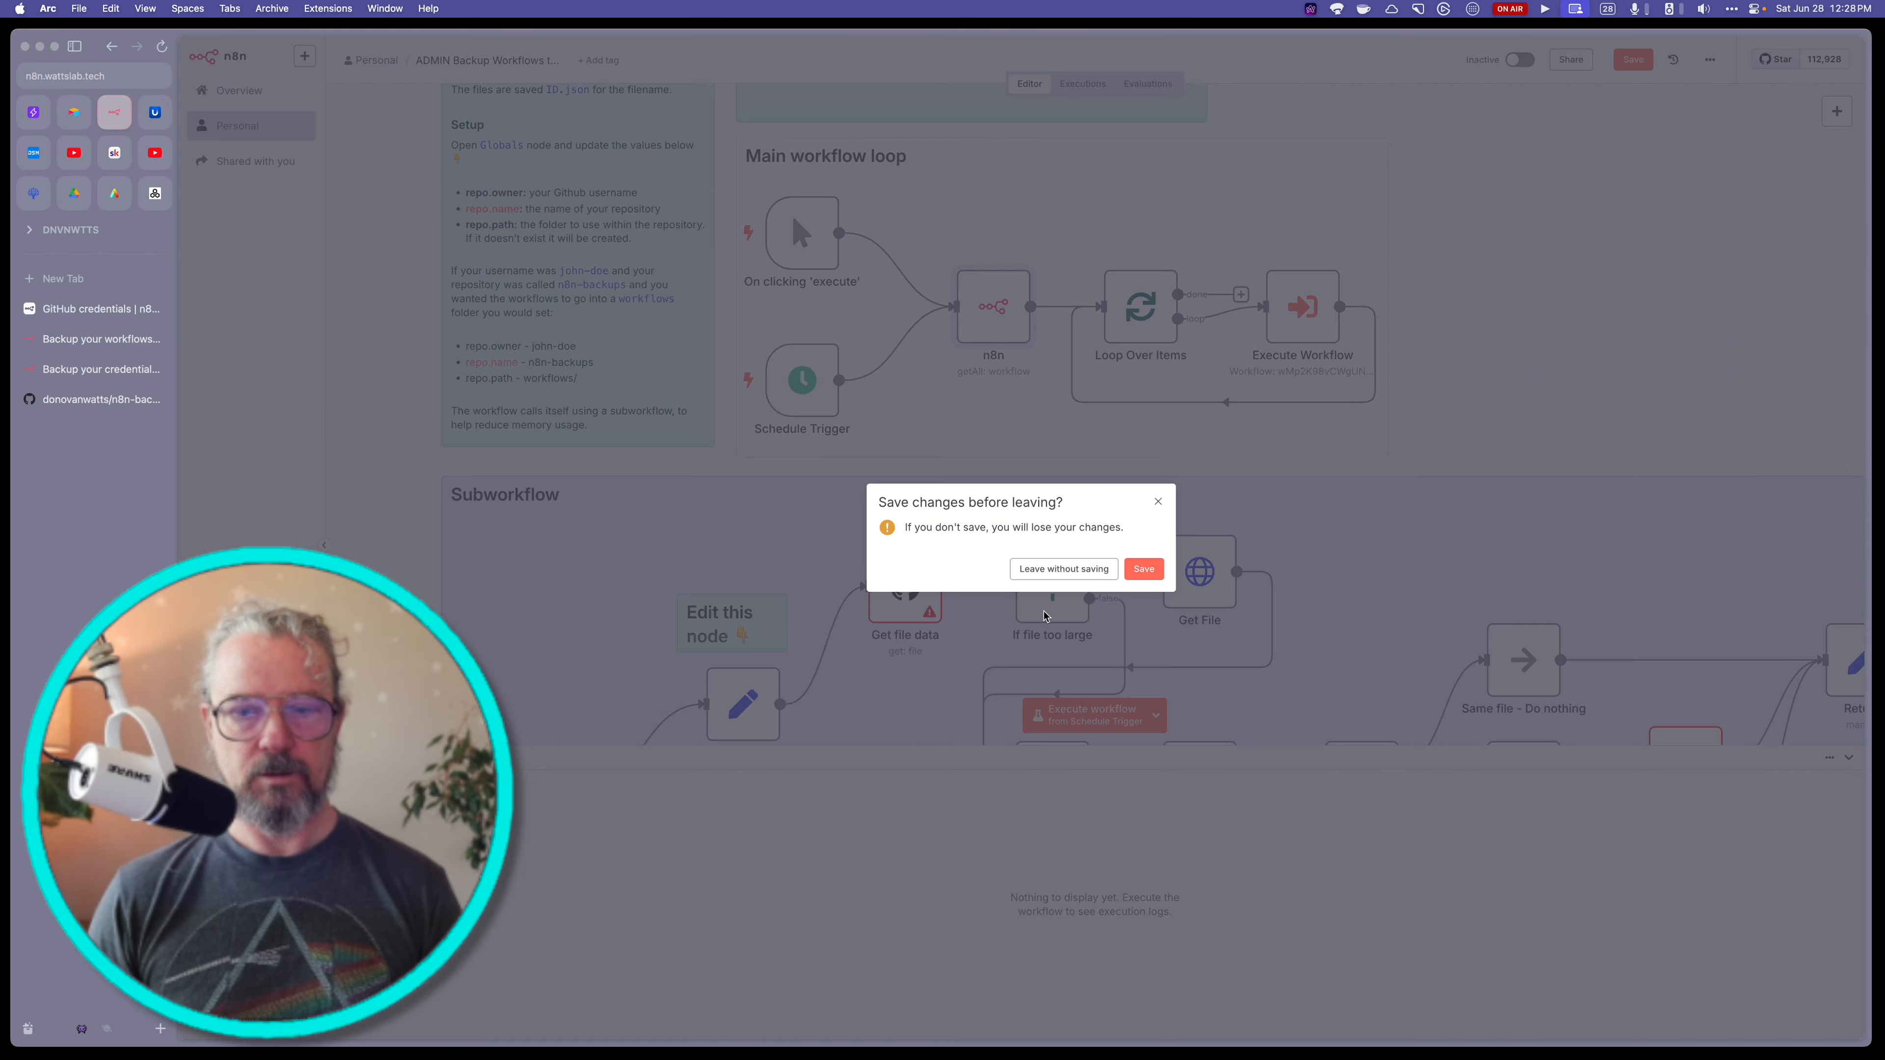
click(1143, 569)
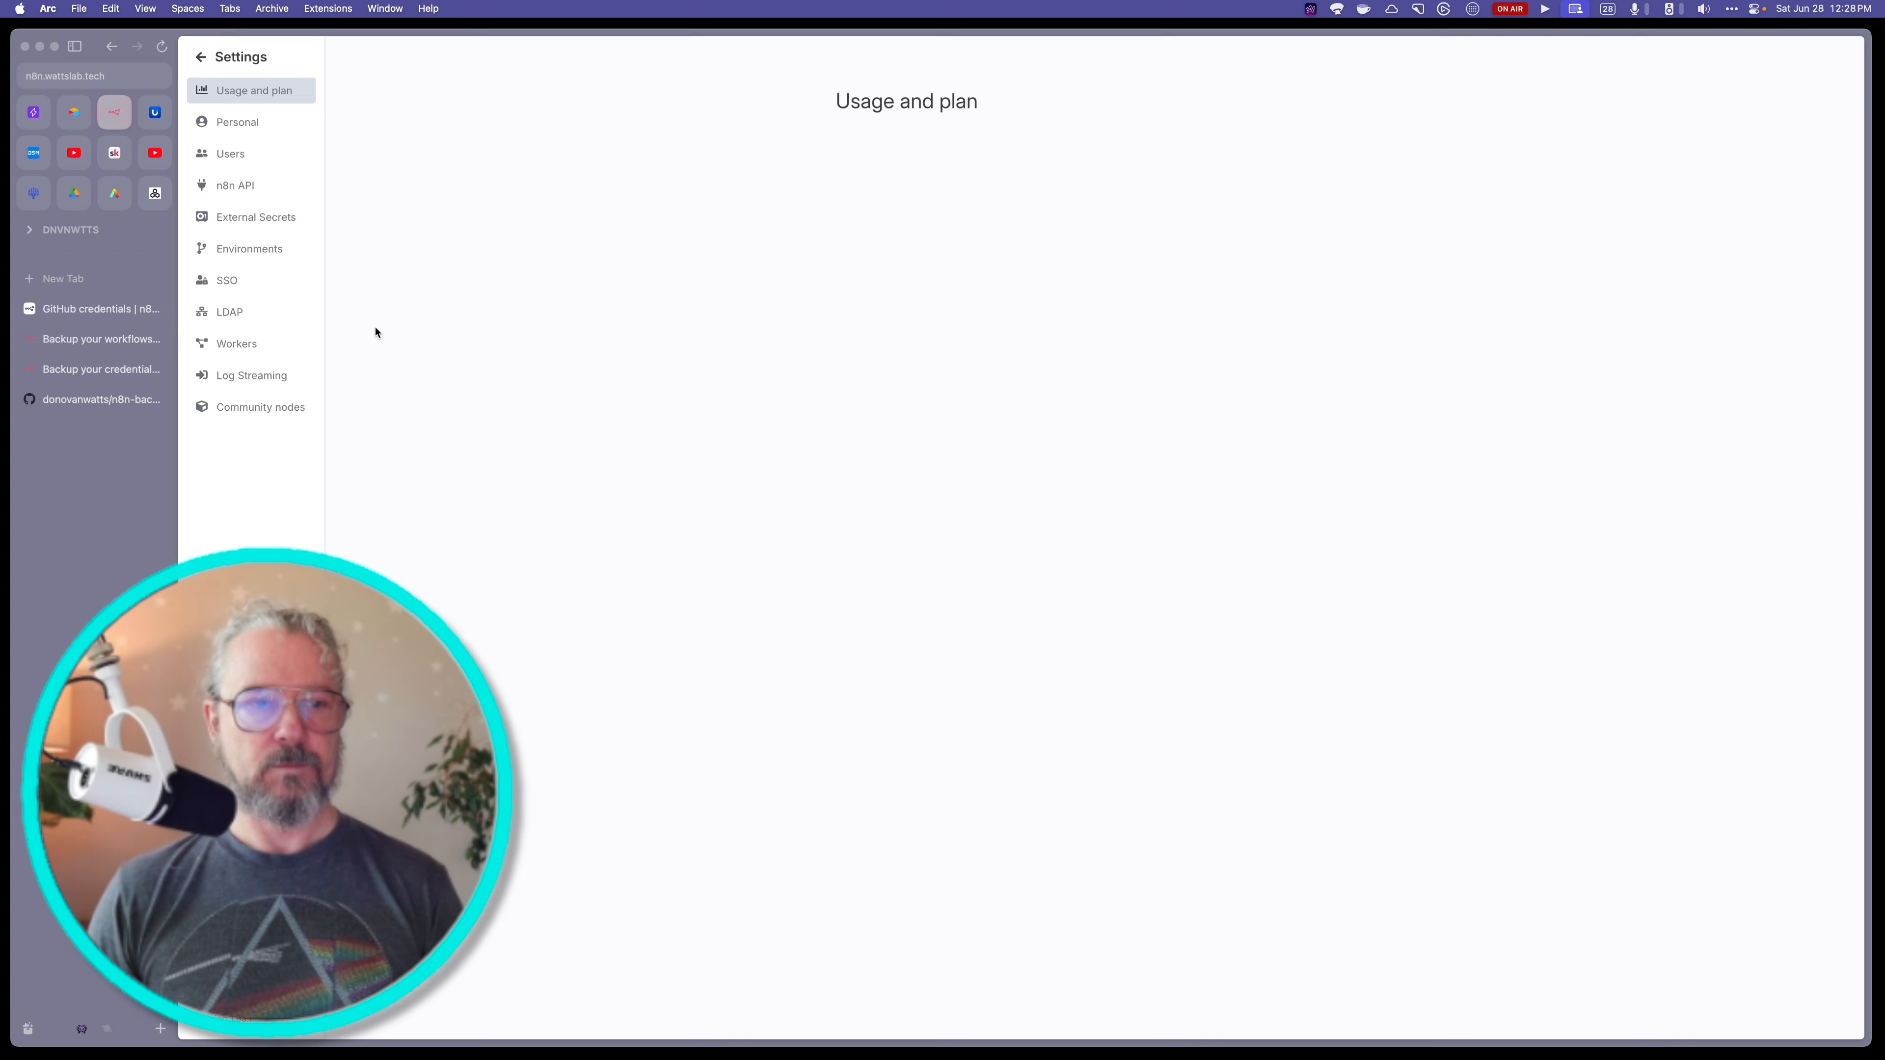
click(242, 193)
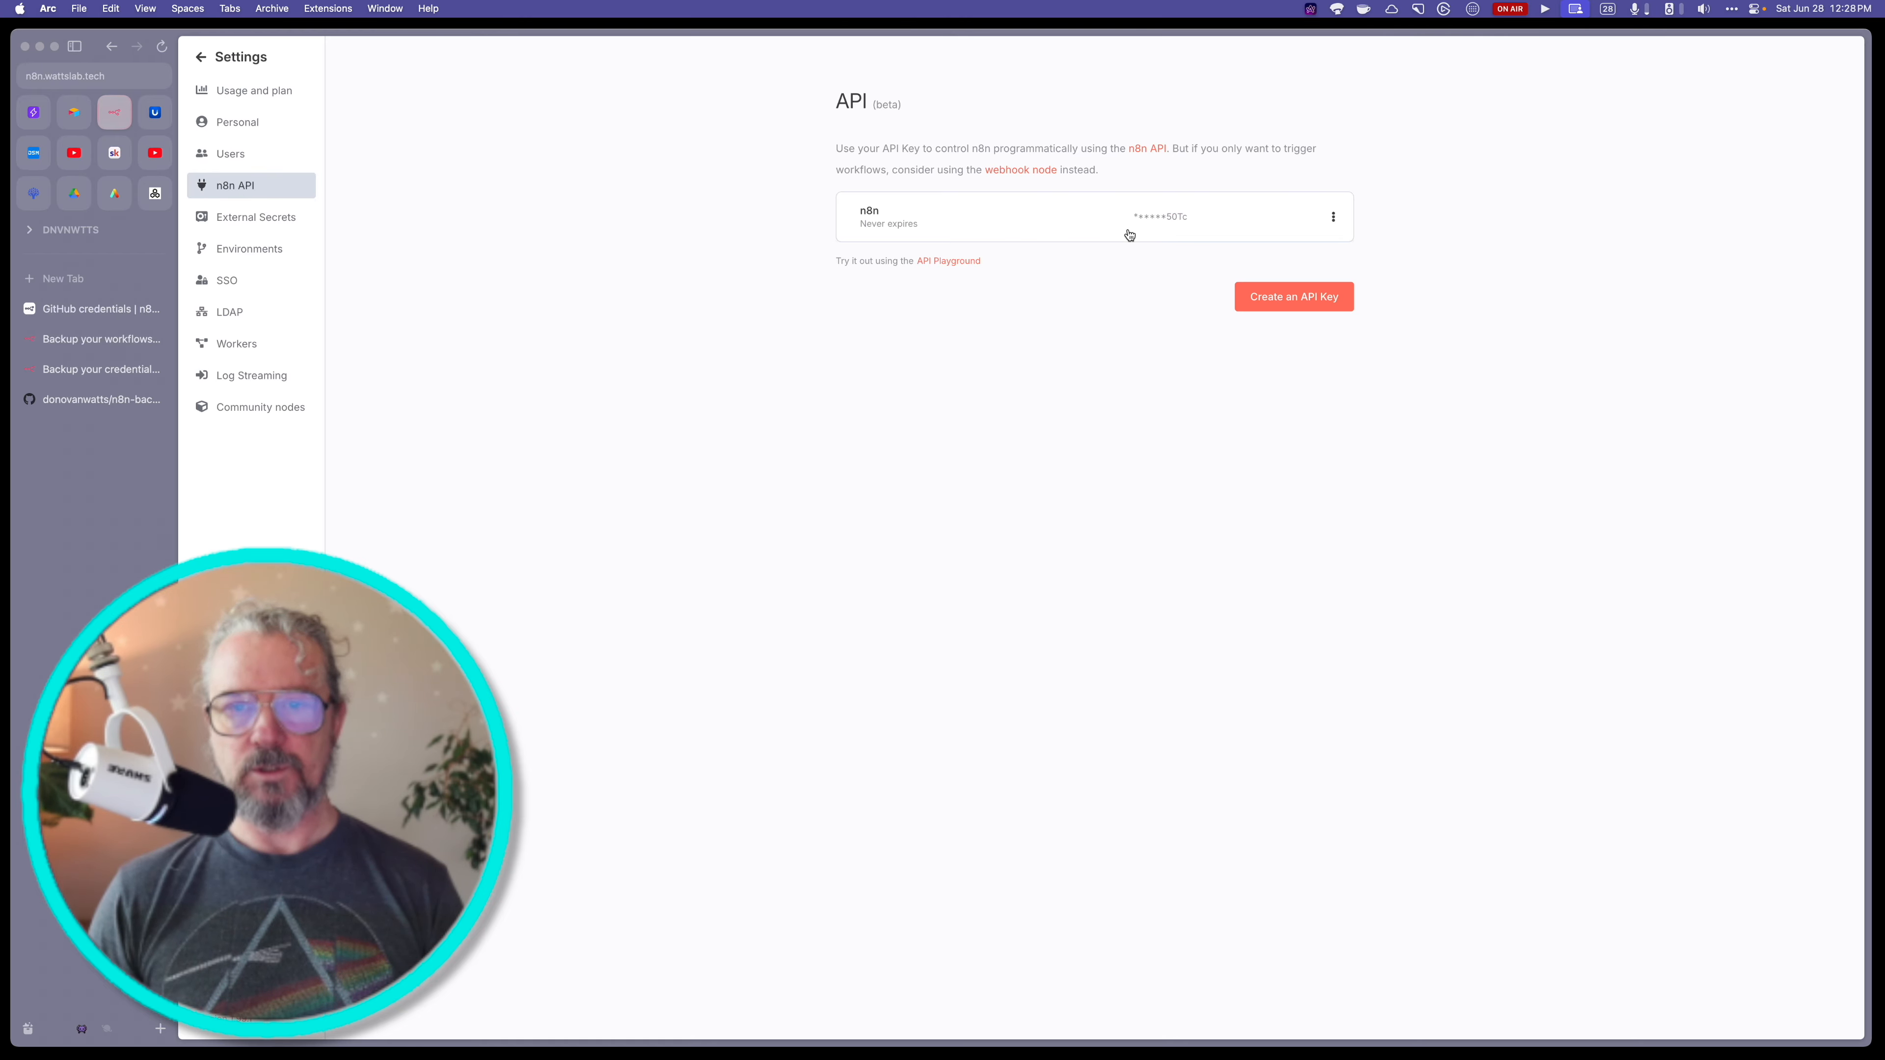
- Create a never-expiring API key labelled 'n8n API DEMO' and copy it to the clipboard
click(1292, 297)
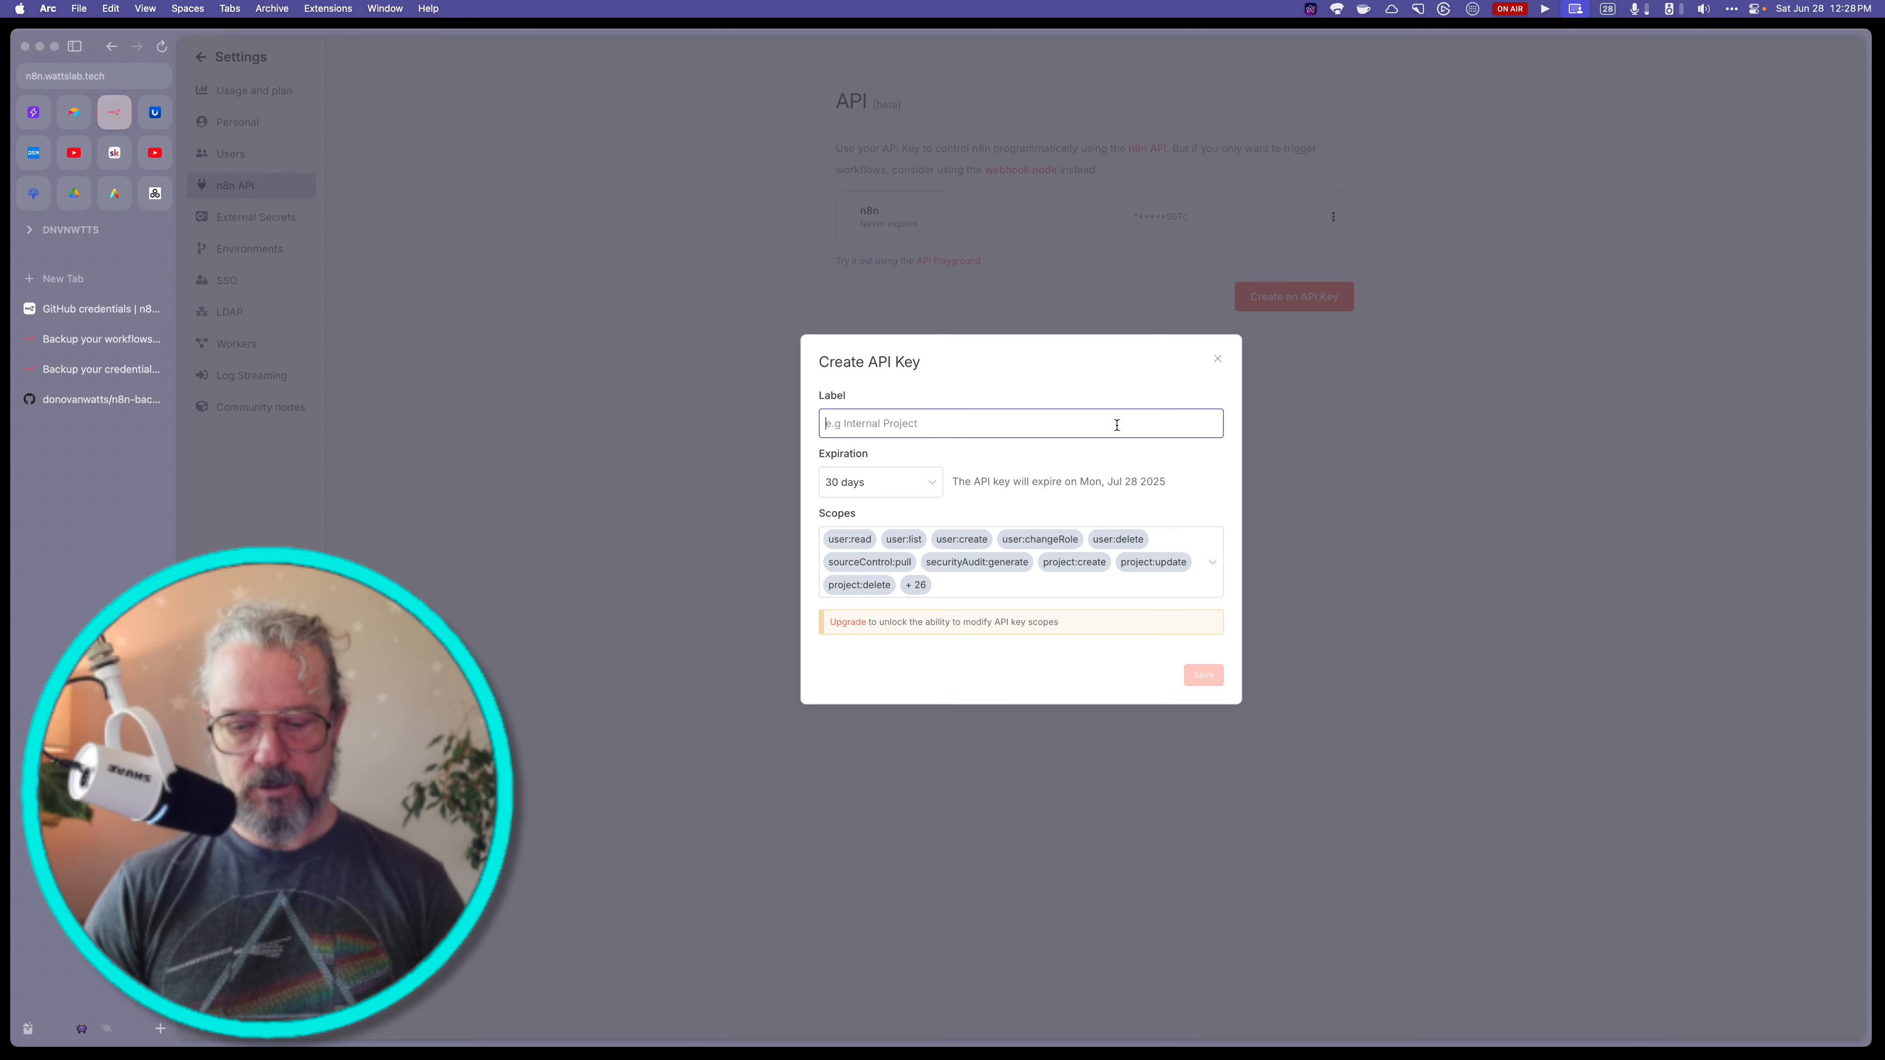
text(DEMO)
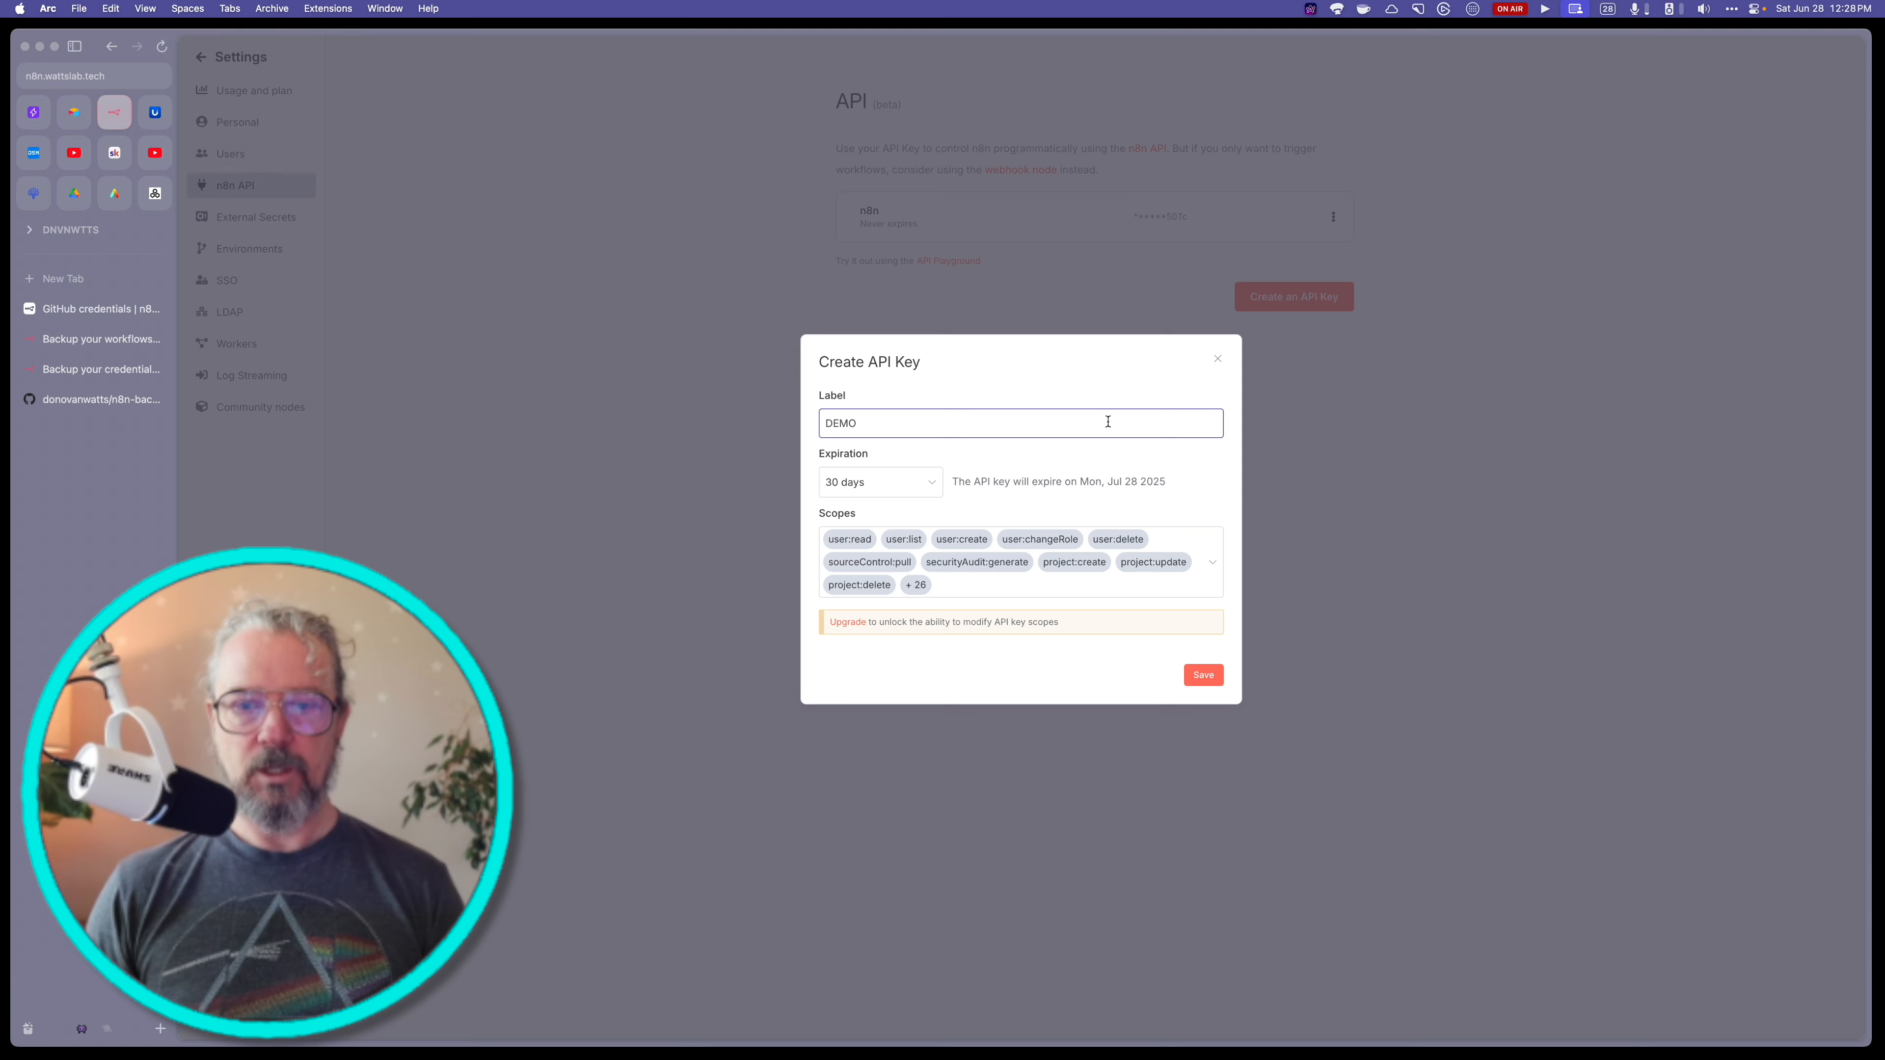
click(930, 483)
click(900, 654)
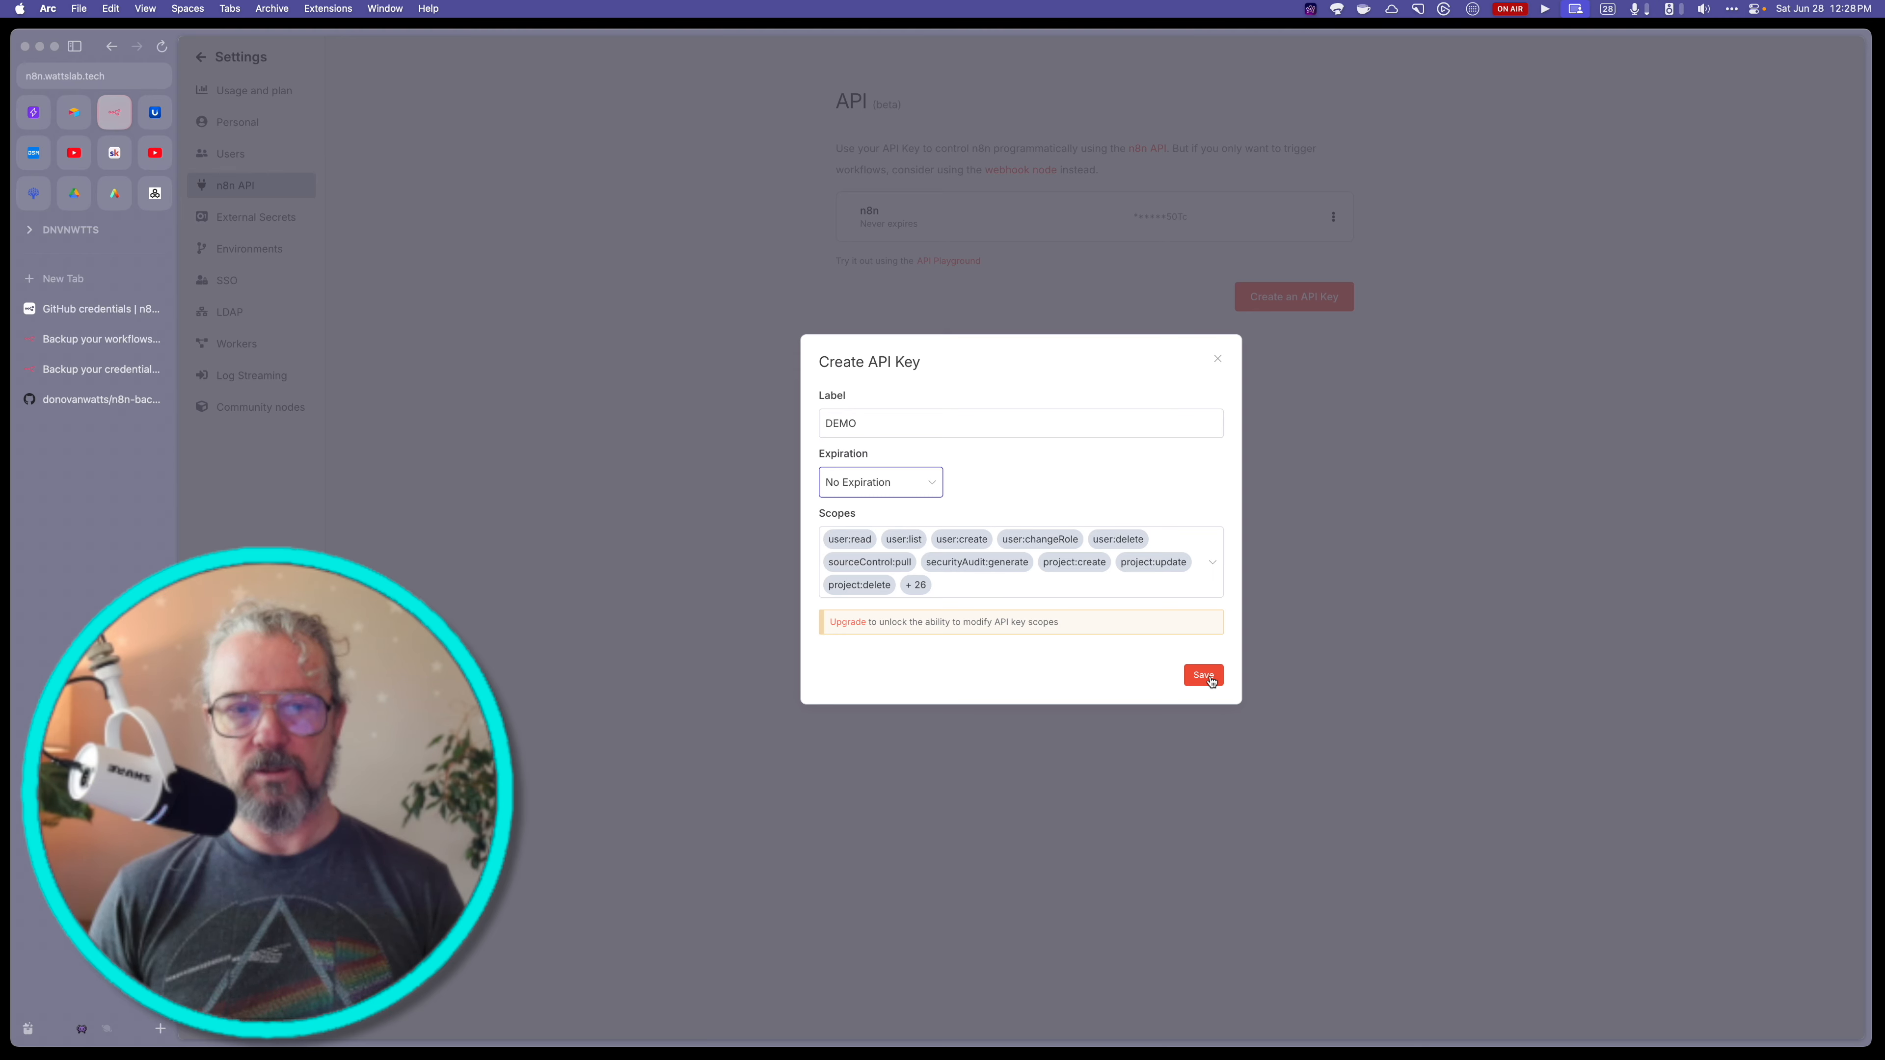
click(867, 426)
text(n8n API)
click(1216, 676)
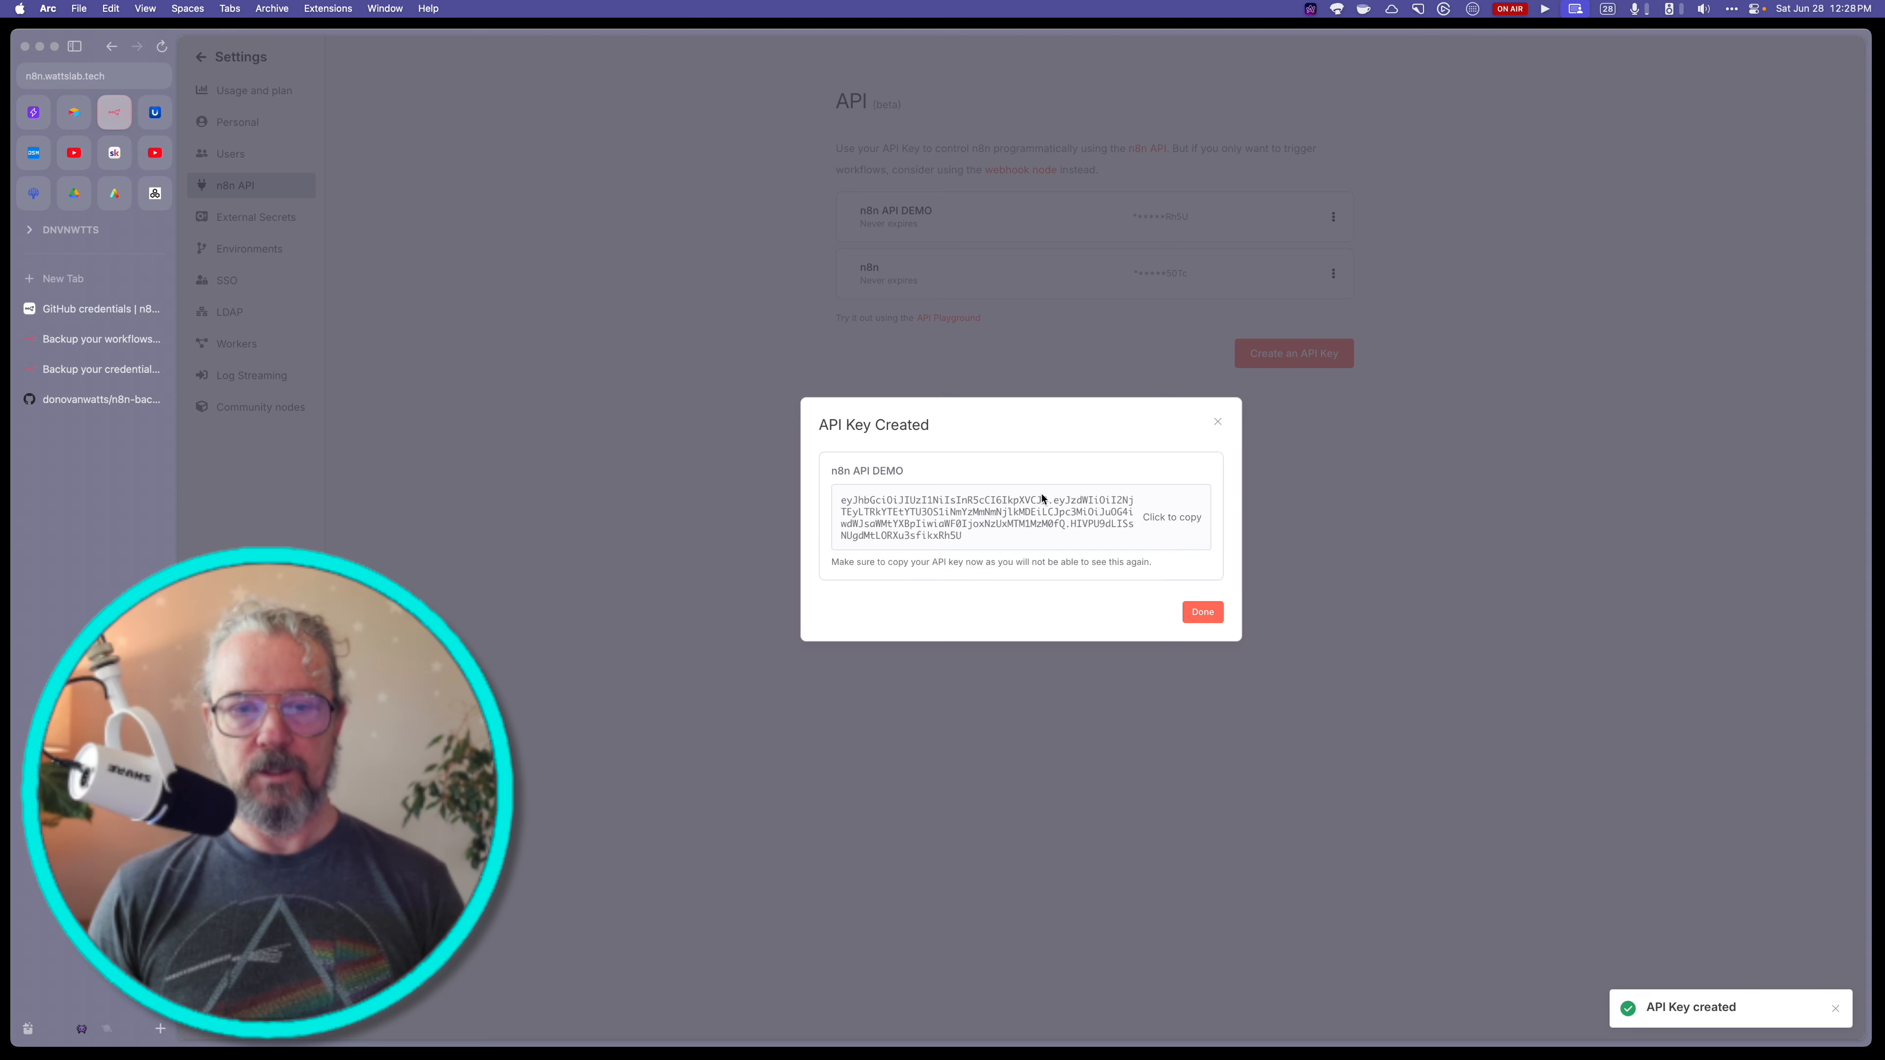
click(1185, 520)
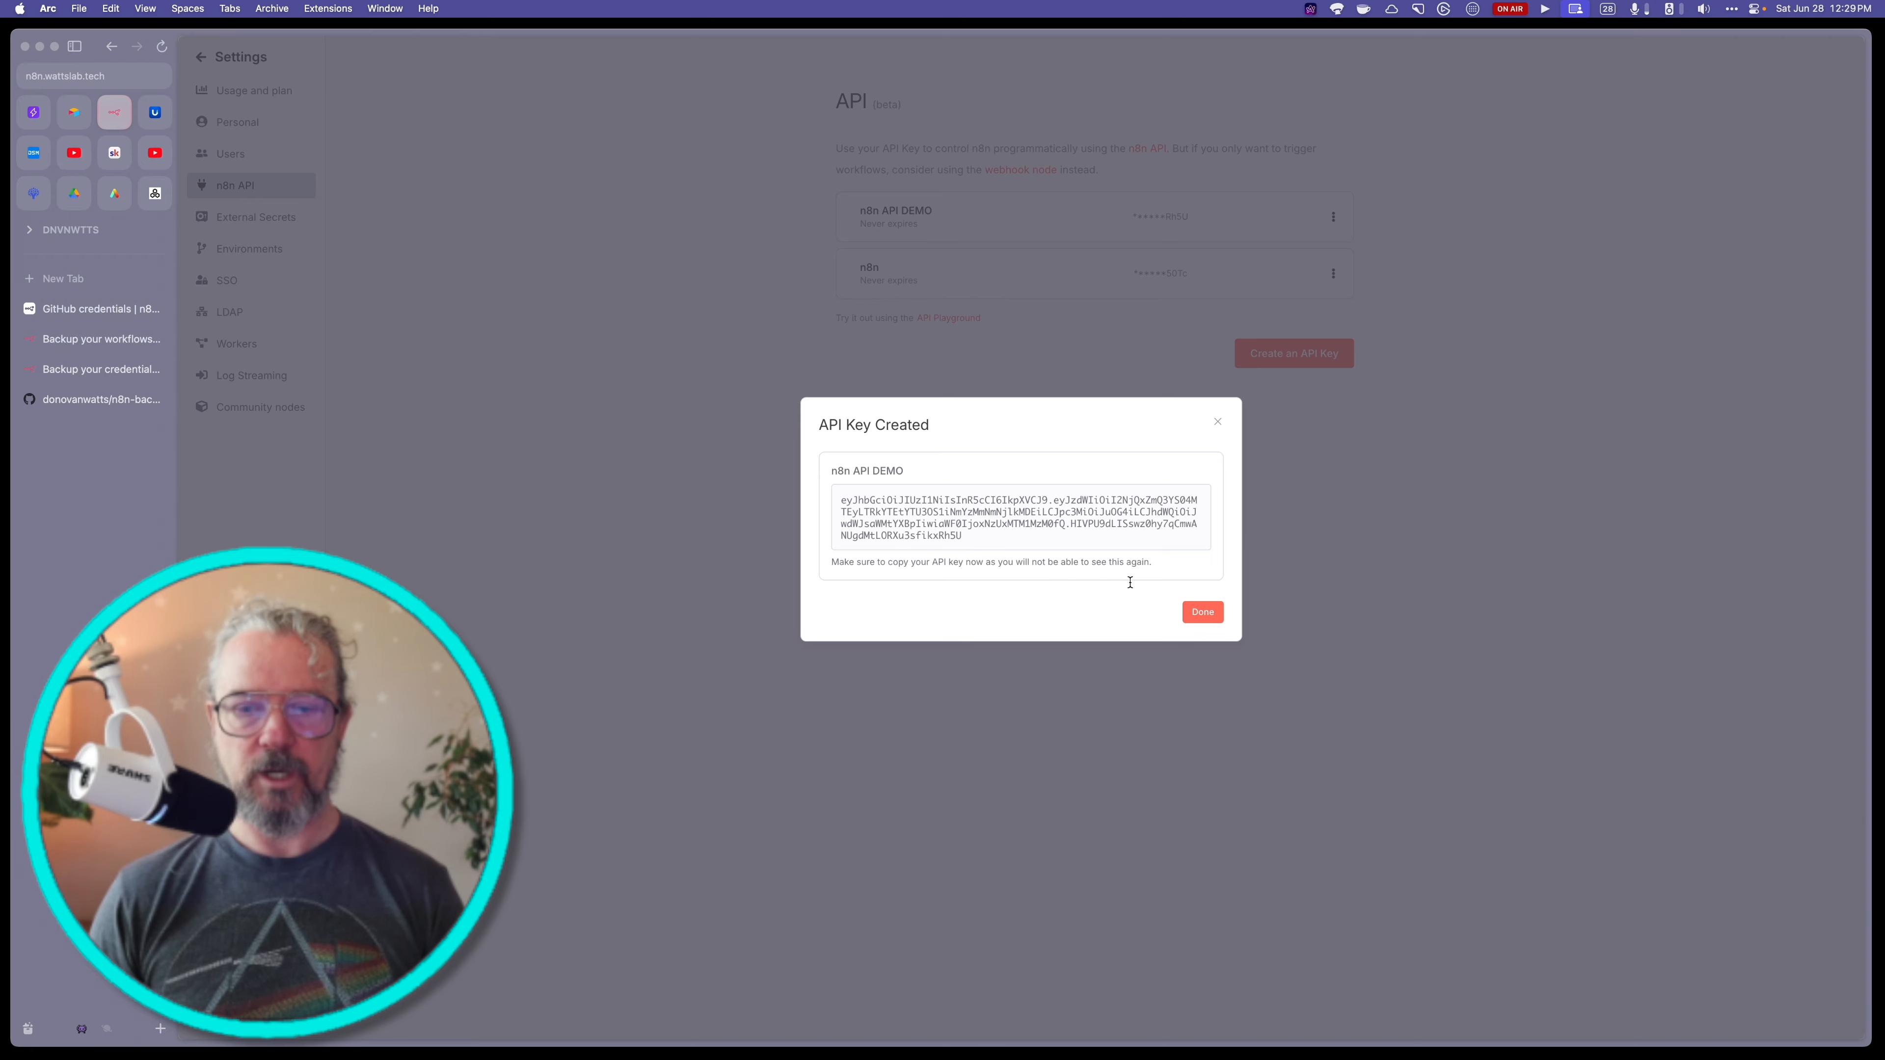
click(1203, 613)
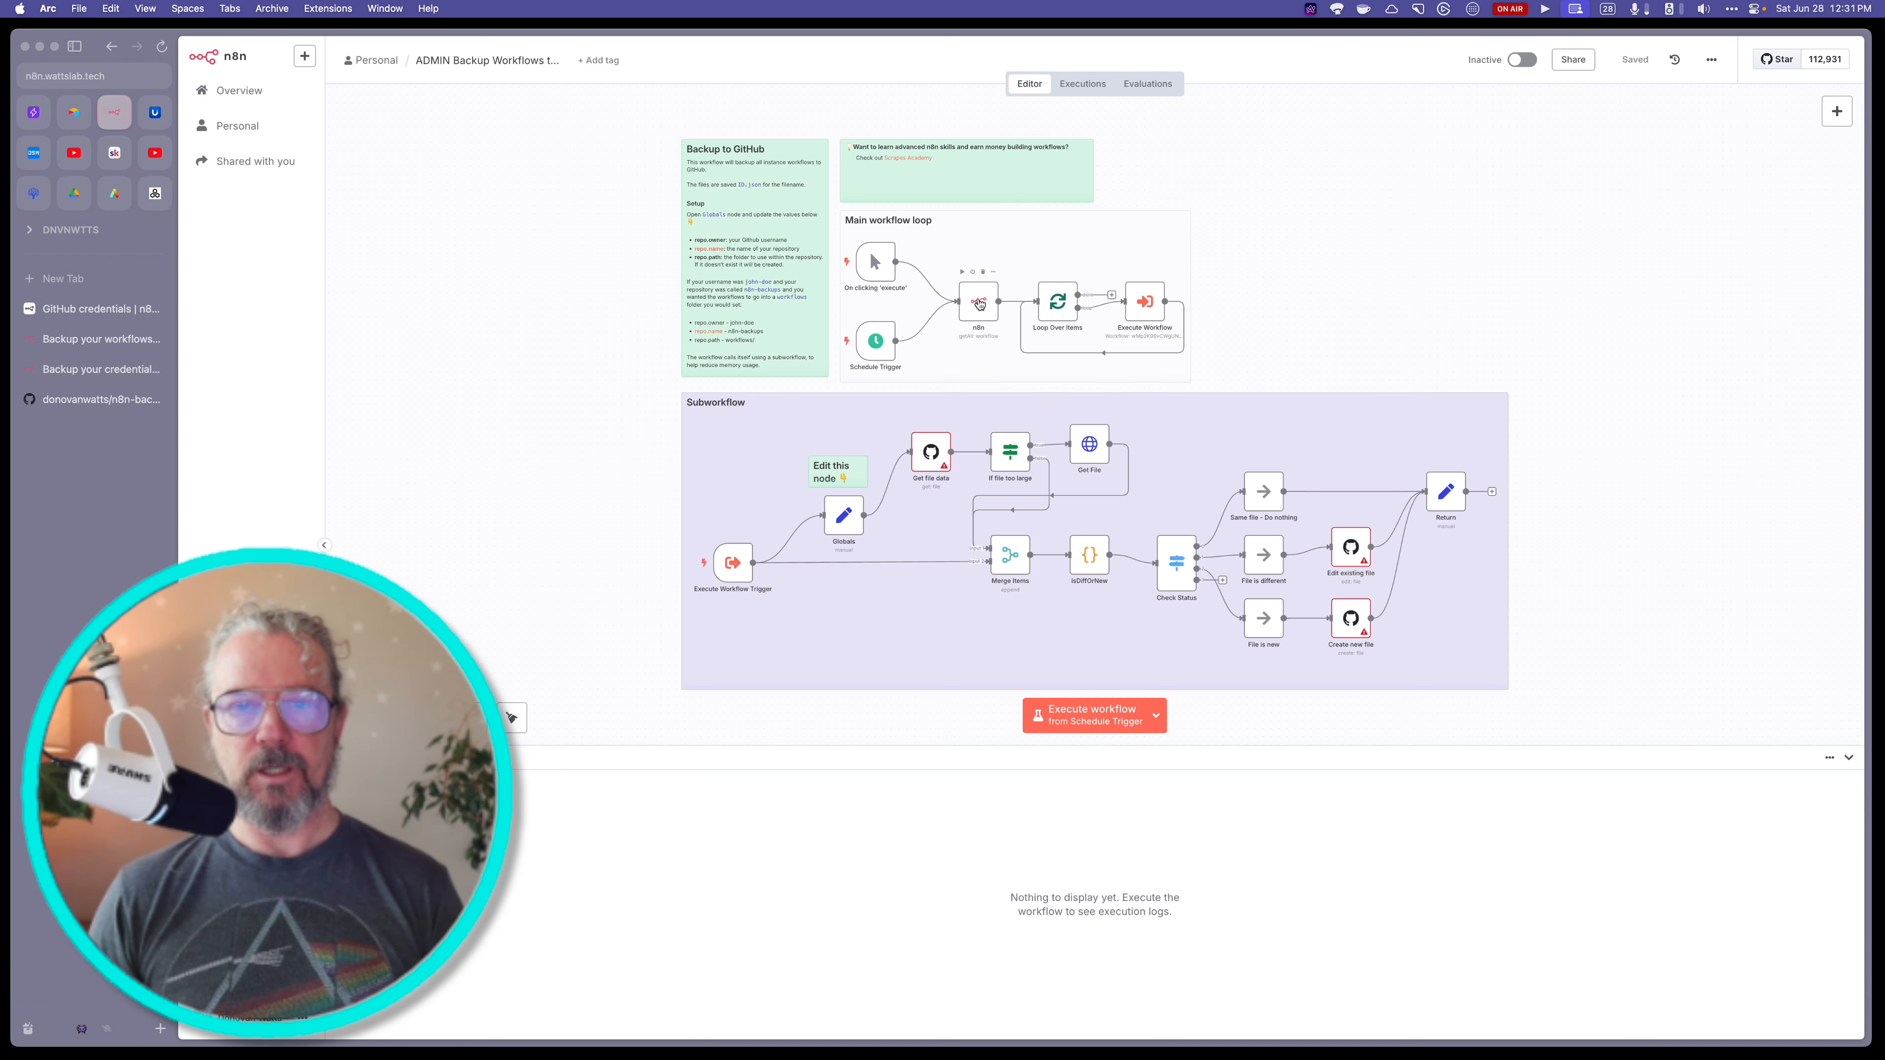
- Start a new n8n API credential for the n8n node and paste in the copied API key
double_click(980, 304)
click(1046, 162)
click(1014, 269)
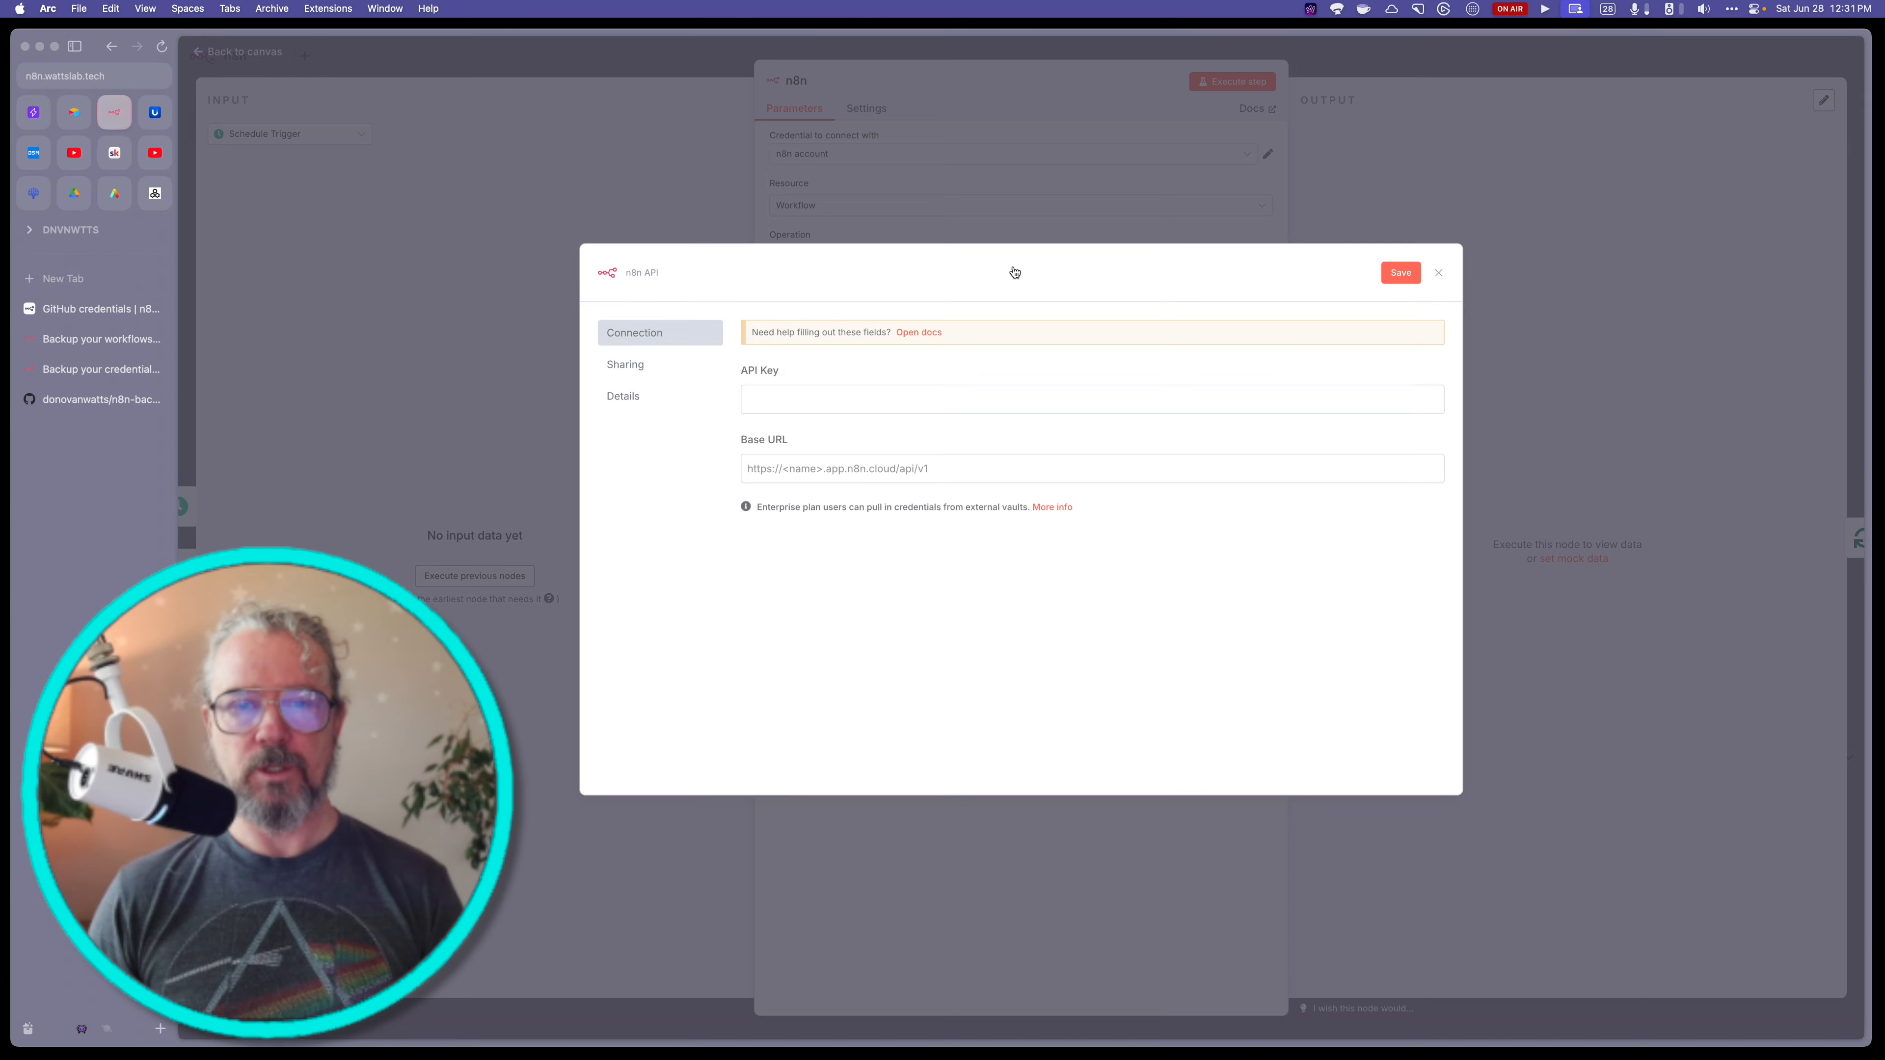
click(951, 409)
key(super+v)
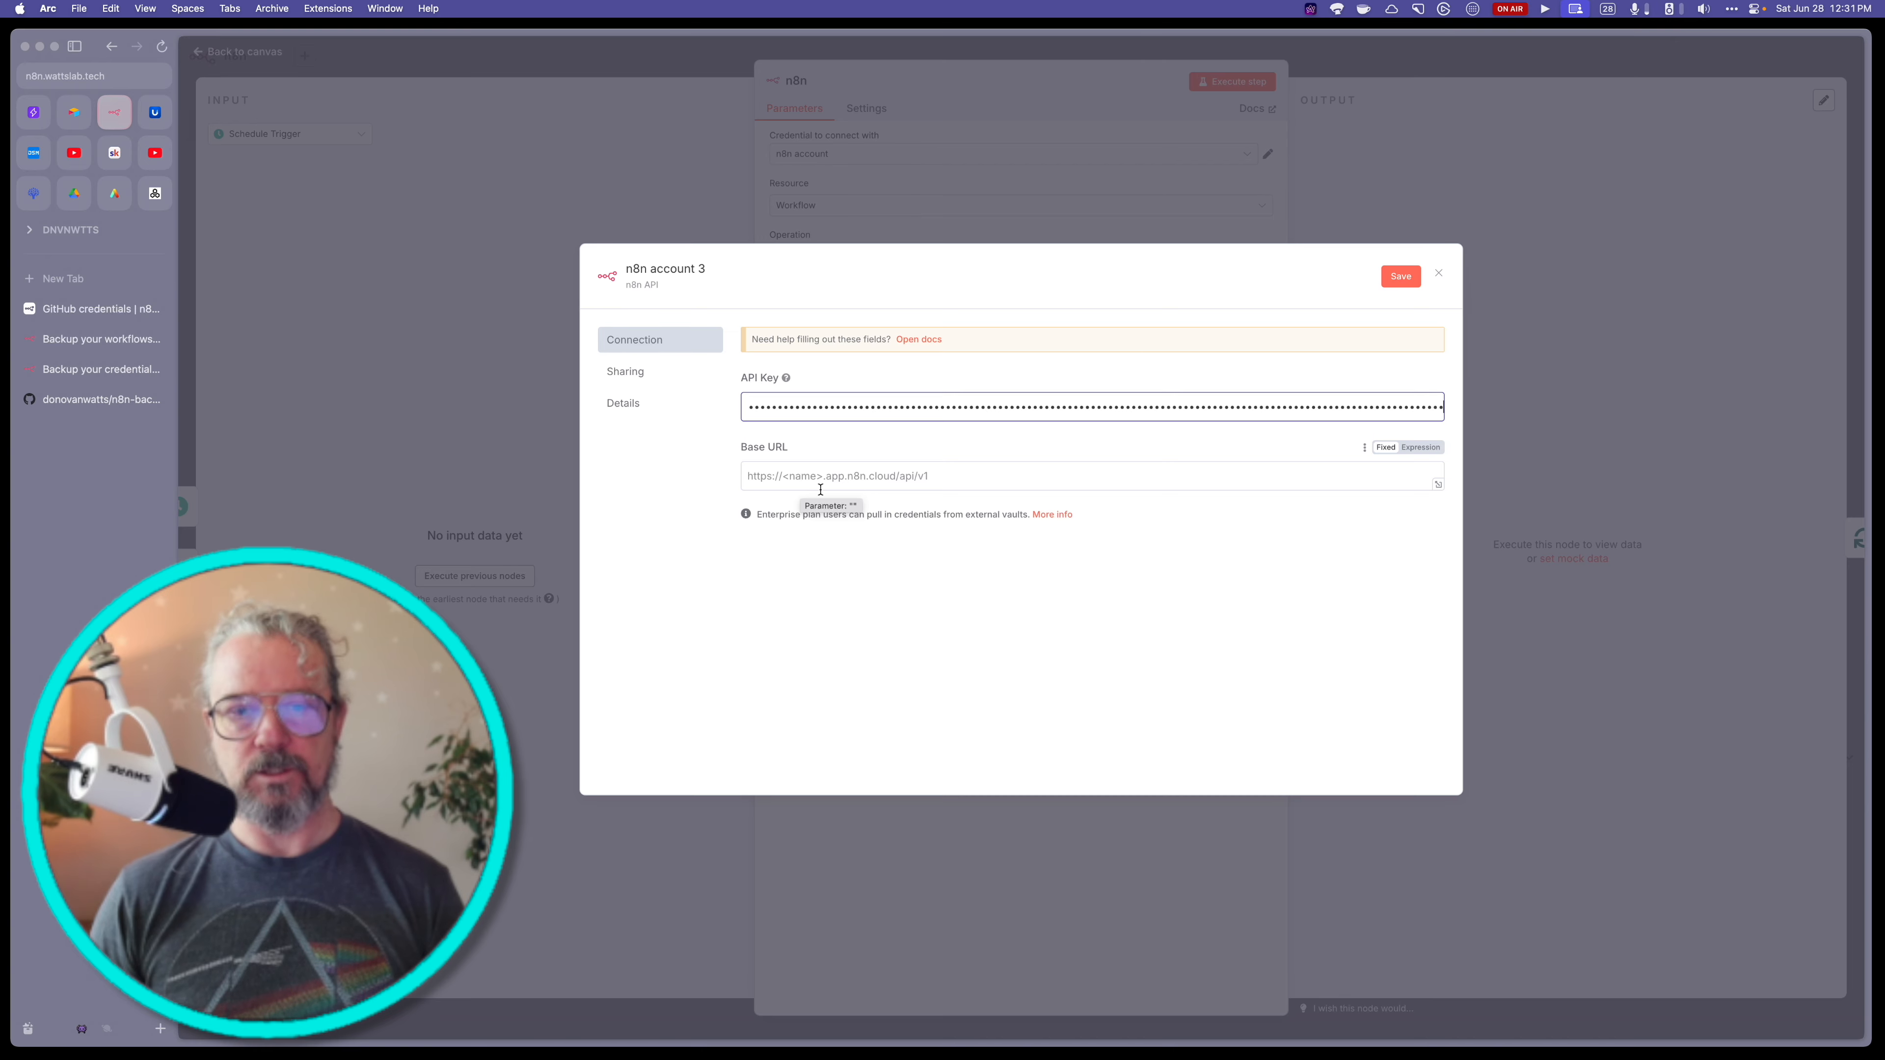
- Set the Base URL to the instance host plus /api/v1, then save and test the credential
click(900, 476)
text(/api/v1)
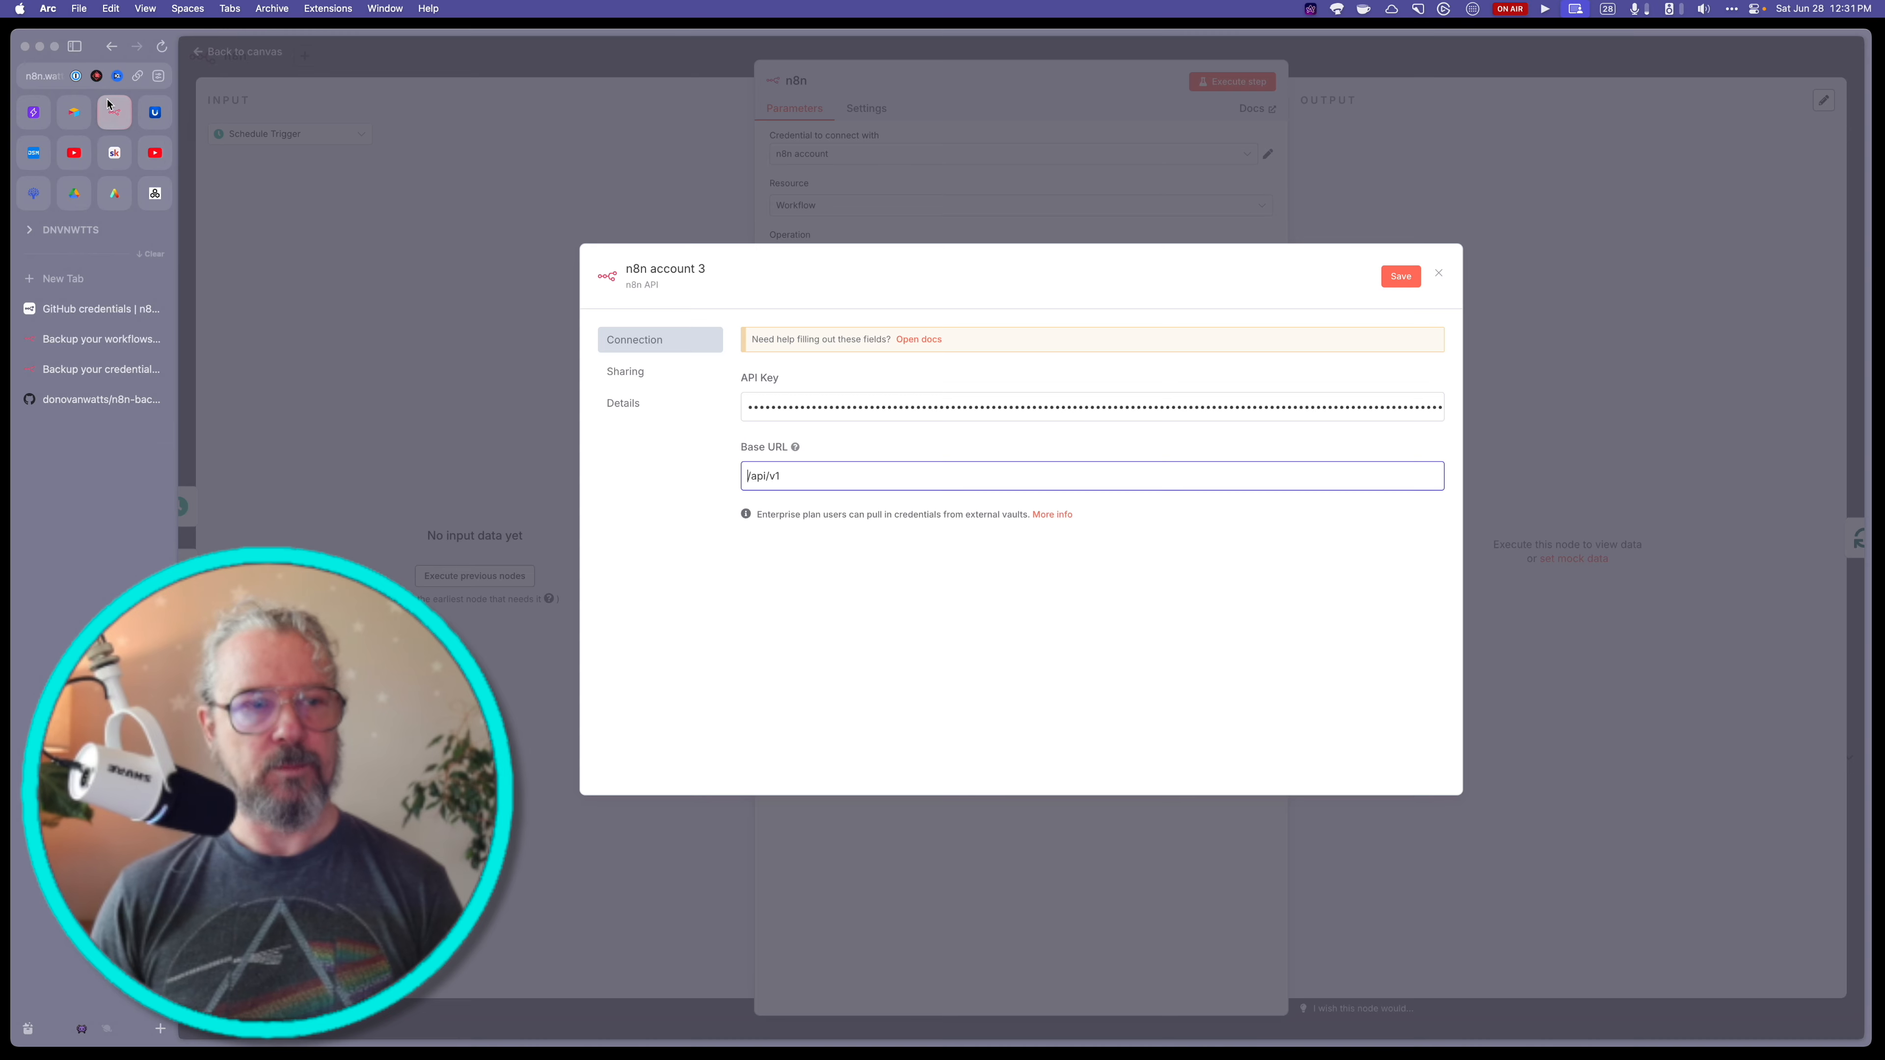
key(super+l)
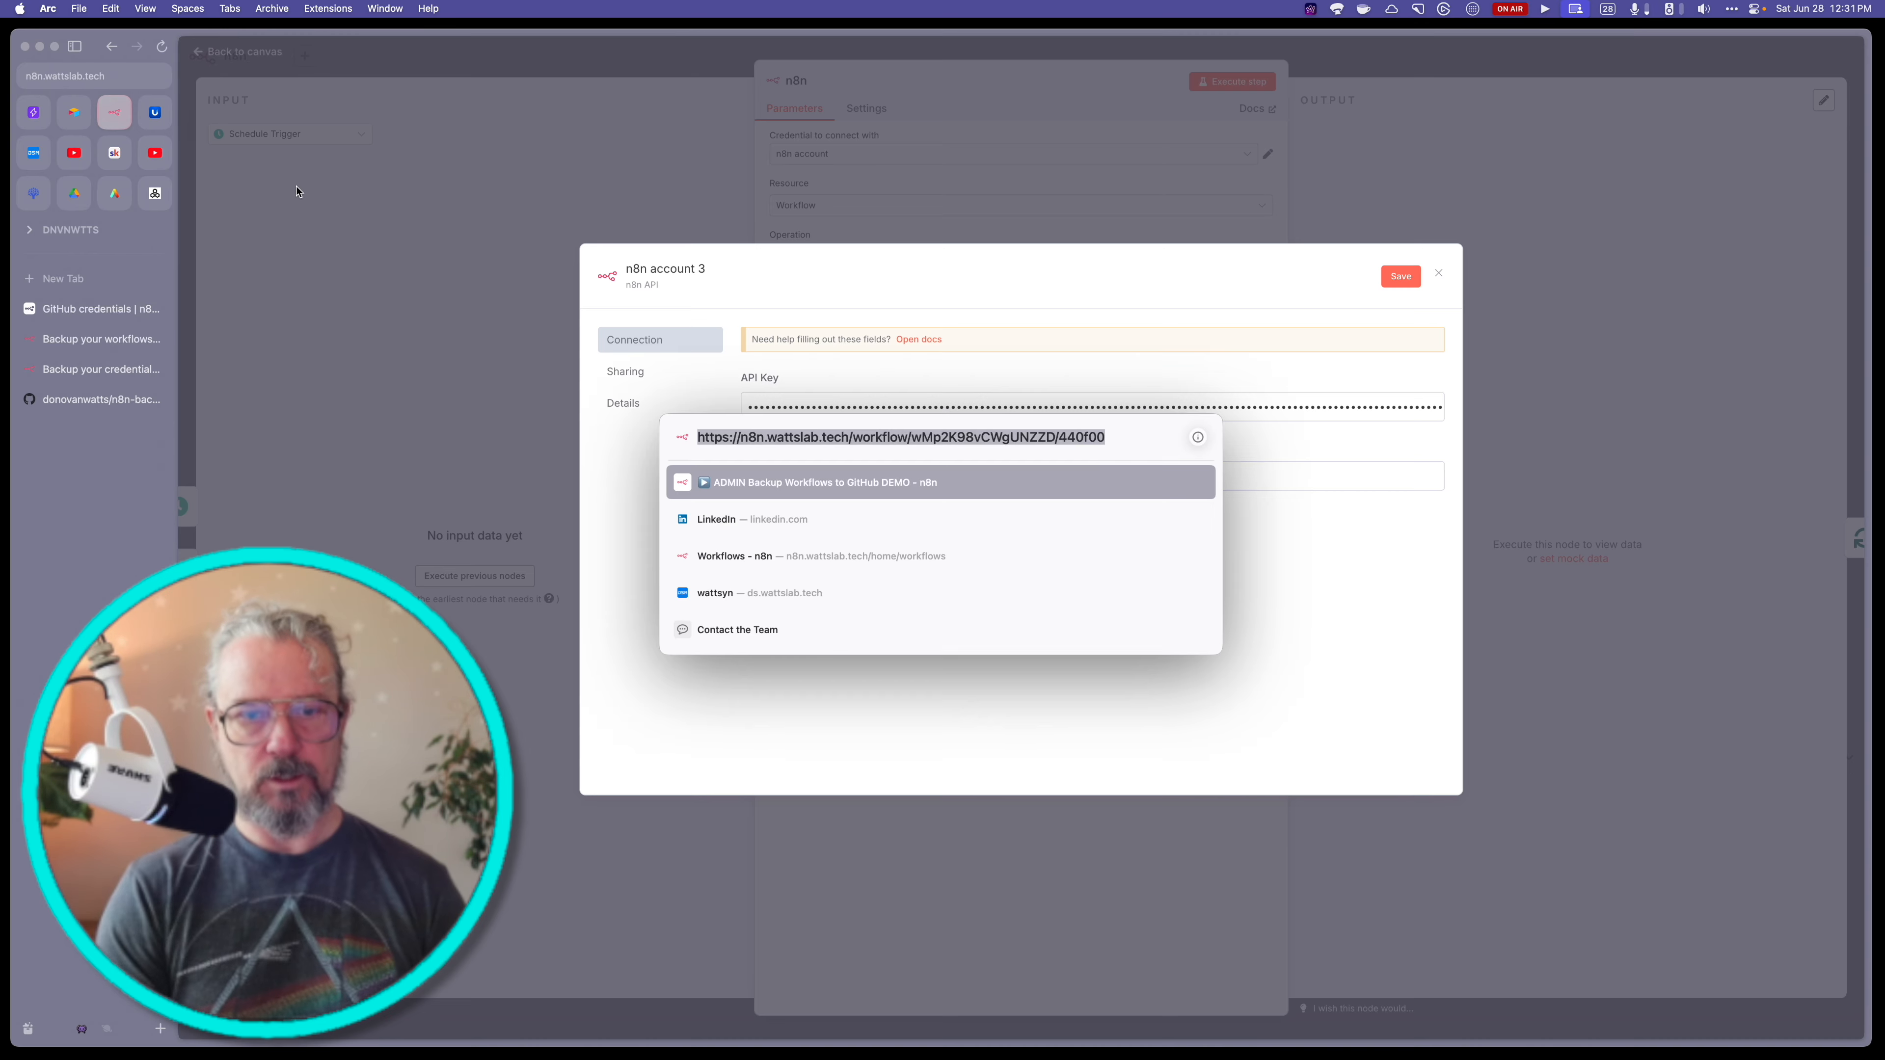
key(Escape)
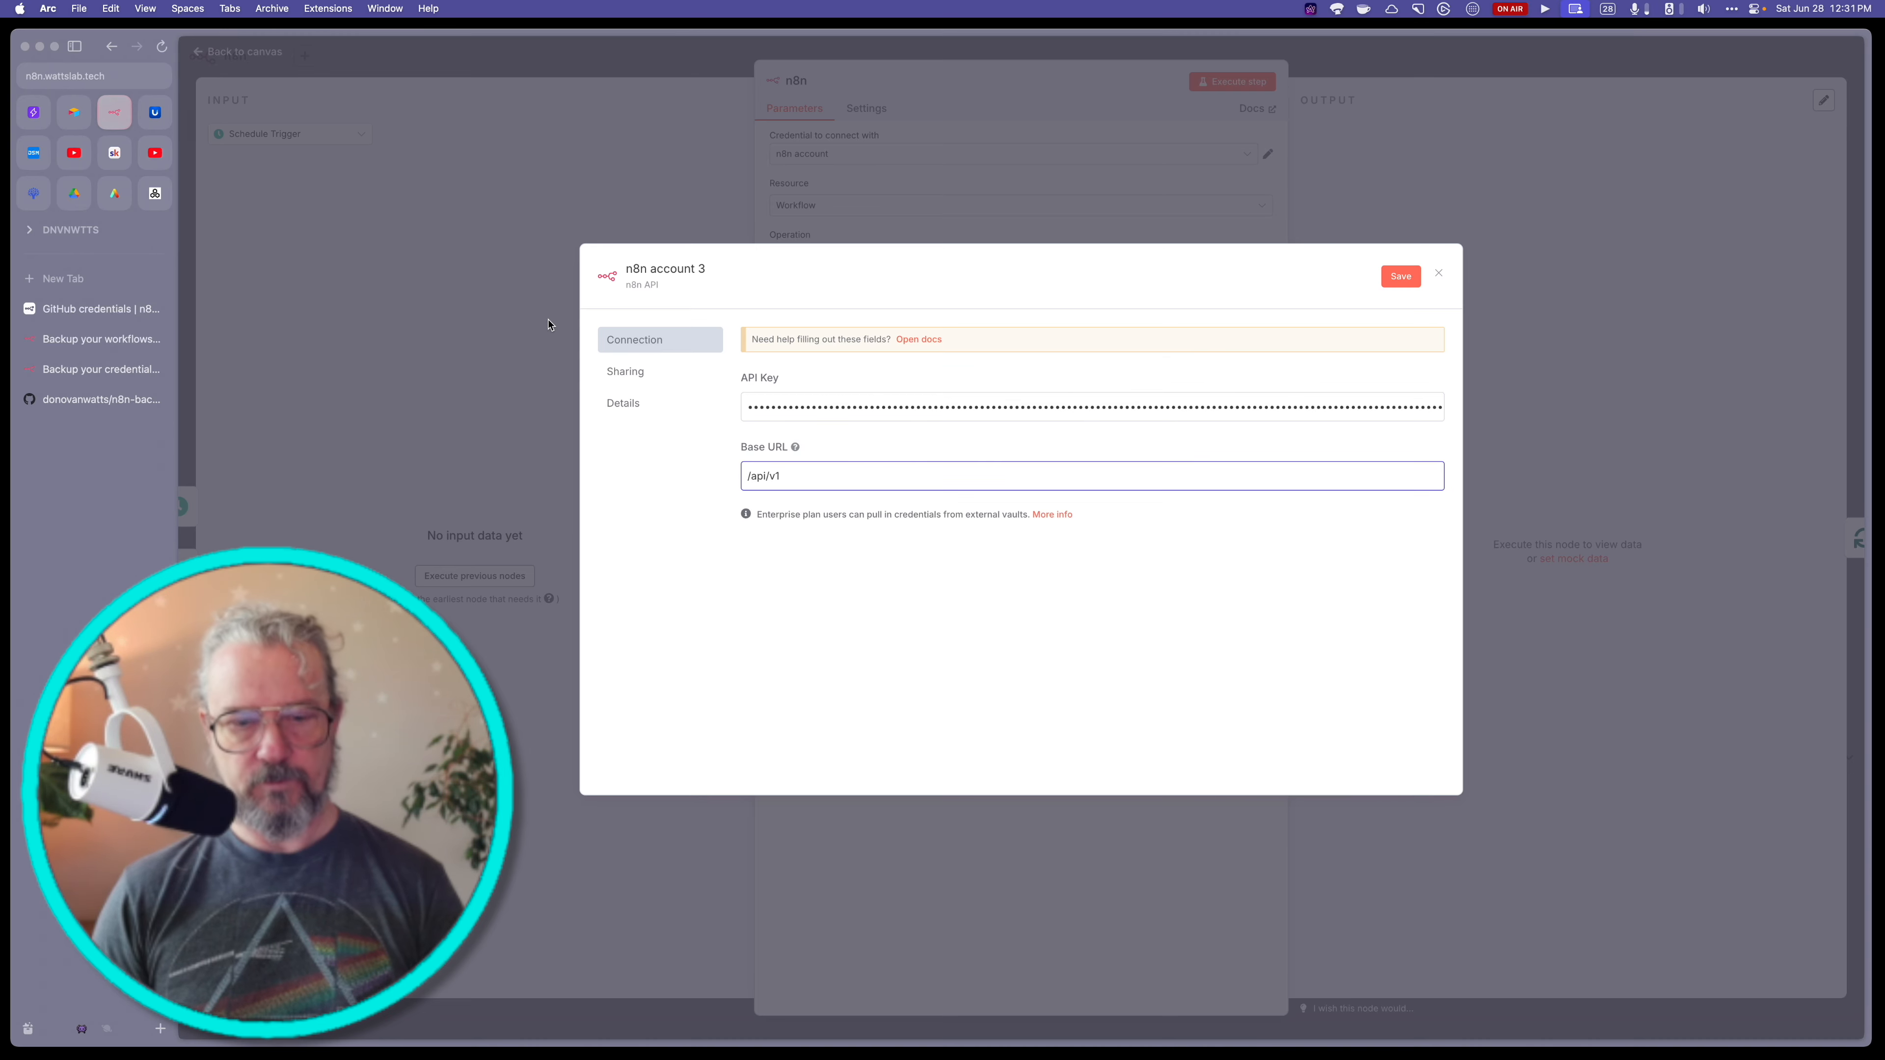
key(super+v)
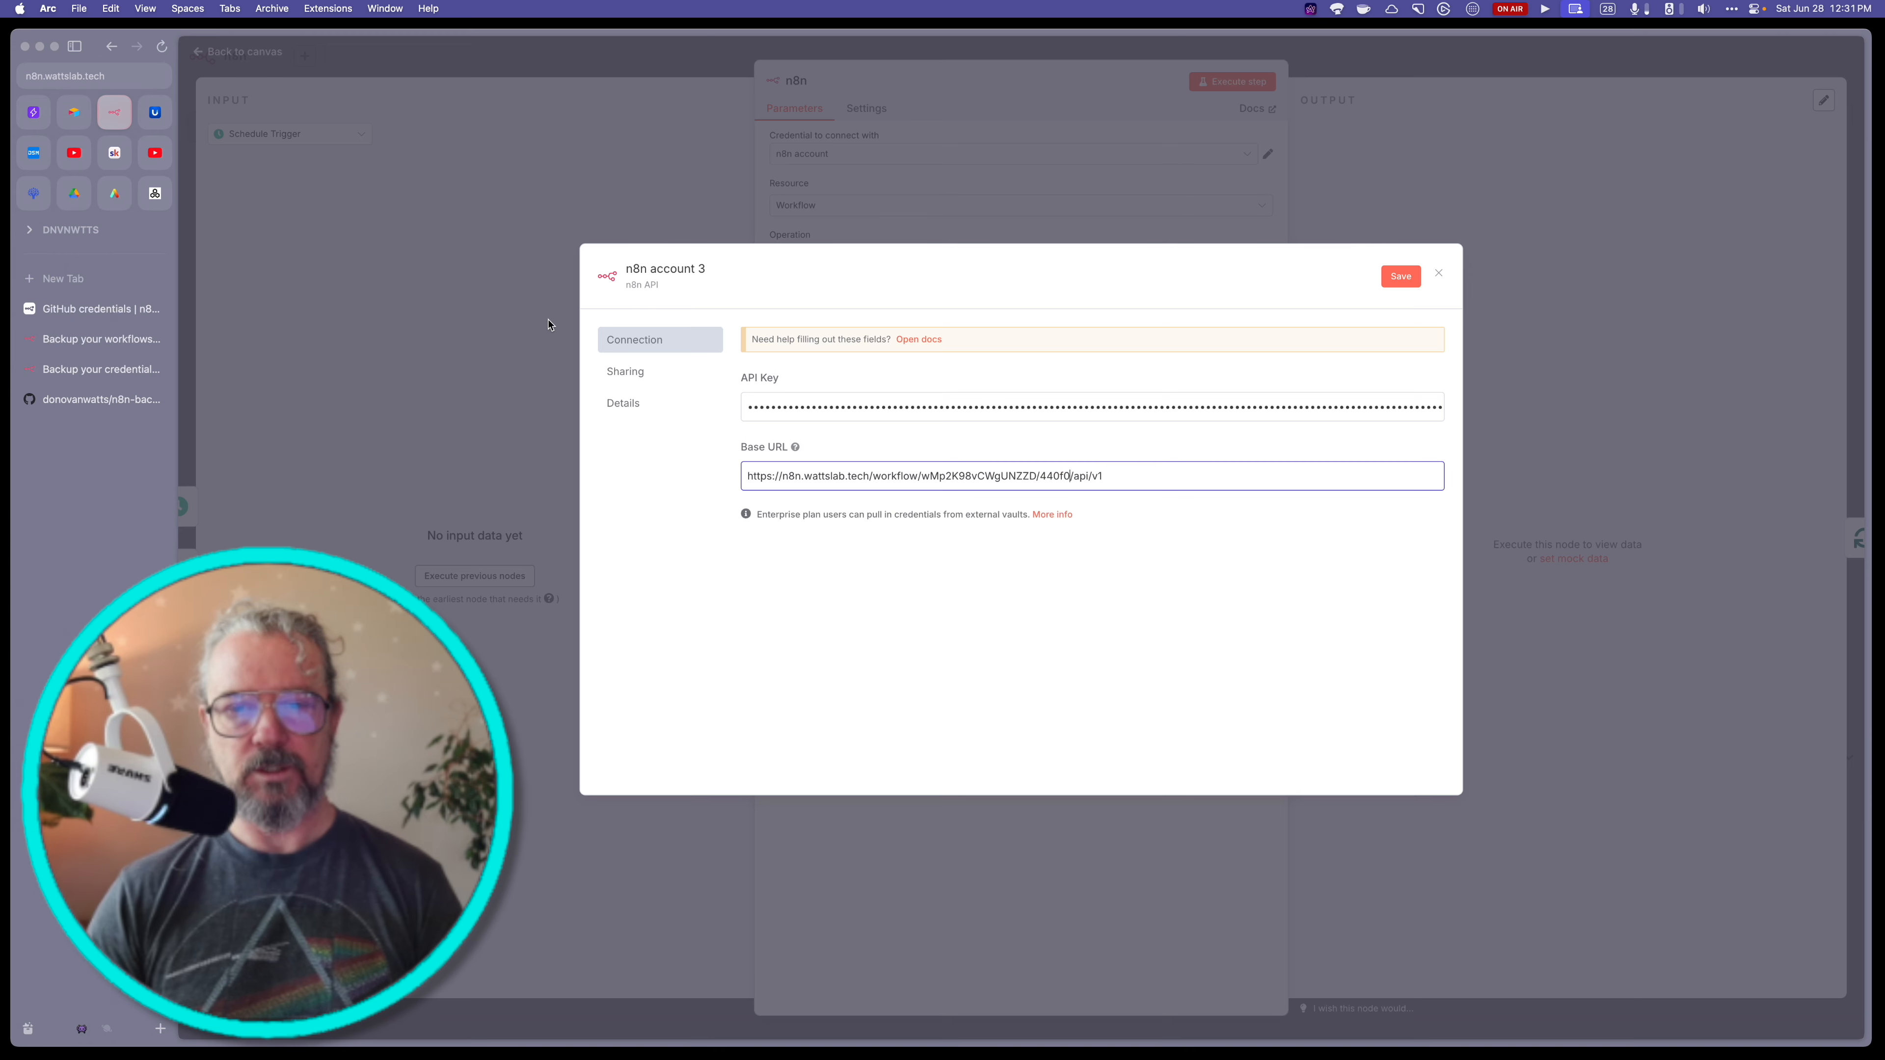
key(BackSpace)
key(BackSpace)
key(BackSpace)
key(BackSpace)
key(BackSpace)
key(BackSpace)
key(BackSpace)
key(BackSpace)
key(BackSpace)
key(BackSpace)
key(BackSpace)
key(BackSpace)
key(BackSpace)
key(BackSpace)
key(BackSpace)
key(BackSpace)
key(BackSpace)
key(BackSpace)
key(BackSpace)
key(BackSpace)
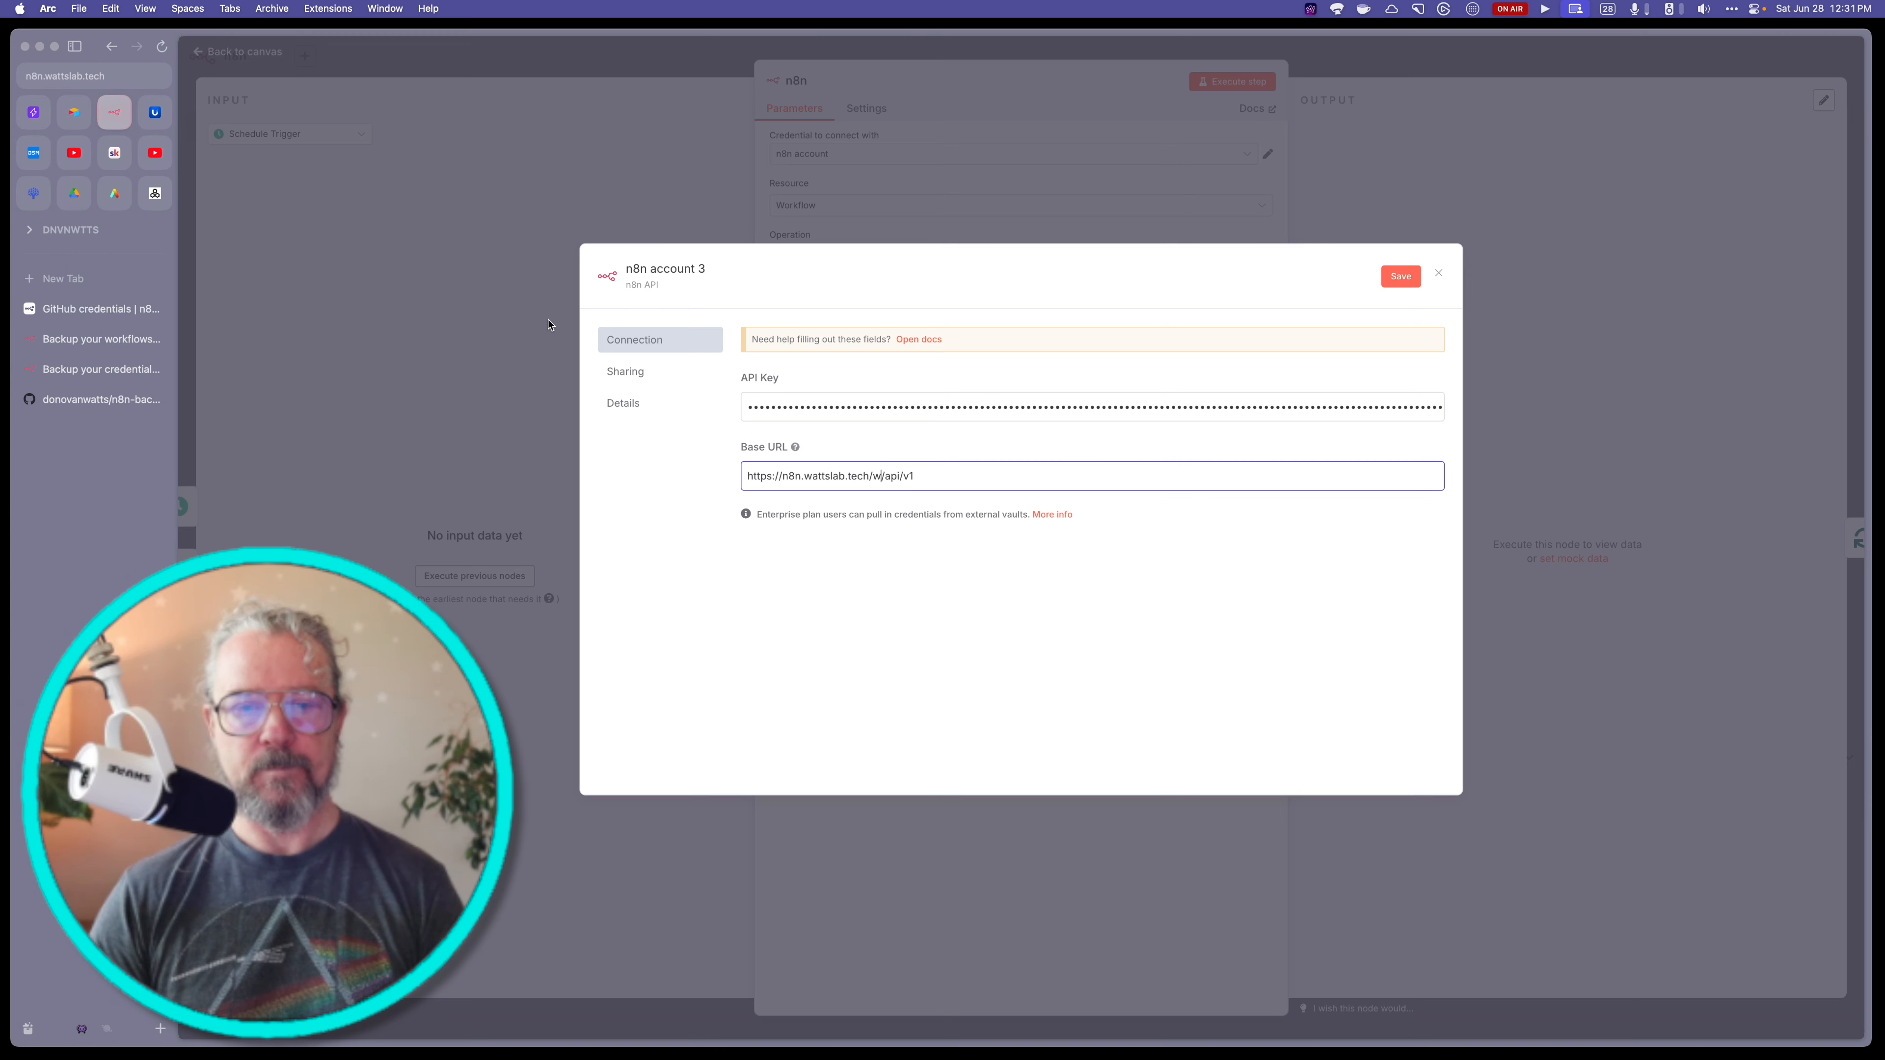
key(BackSpace)
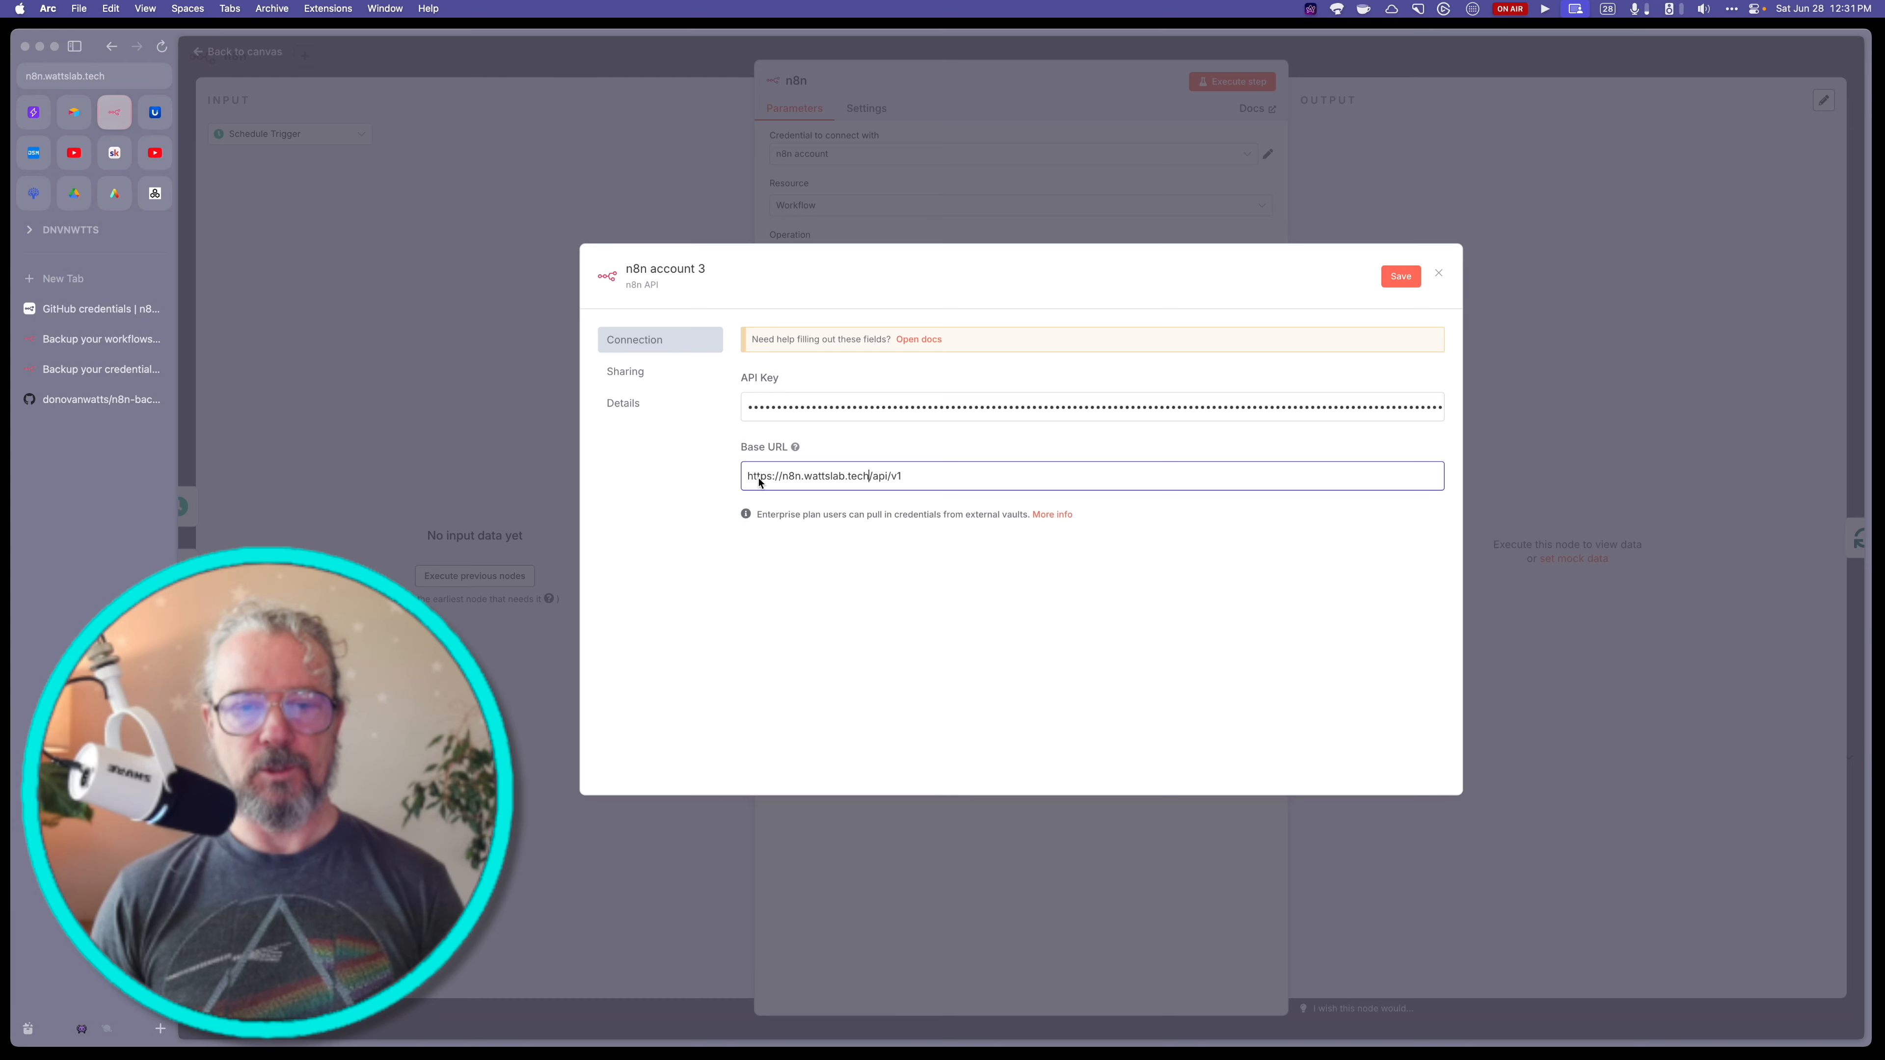
drag(746, 478, 870, 476)
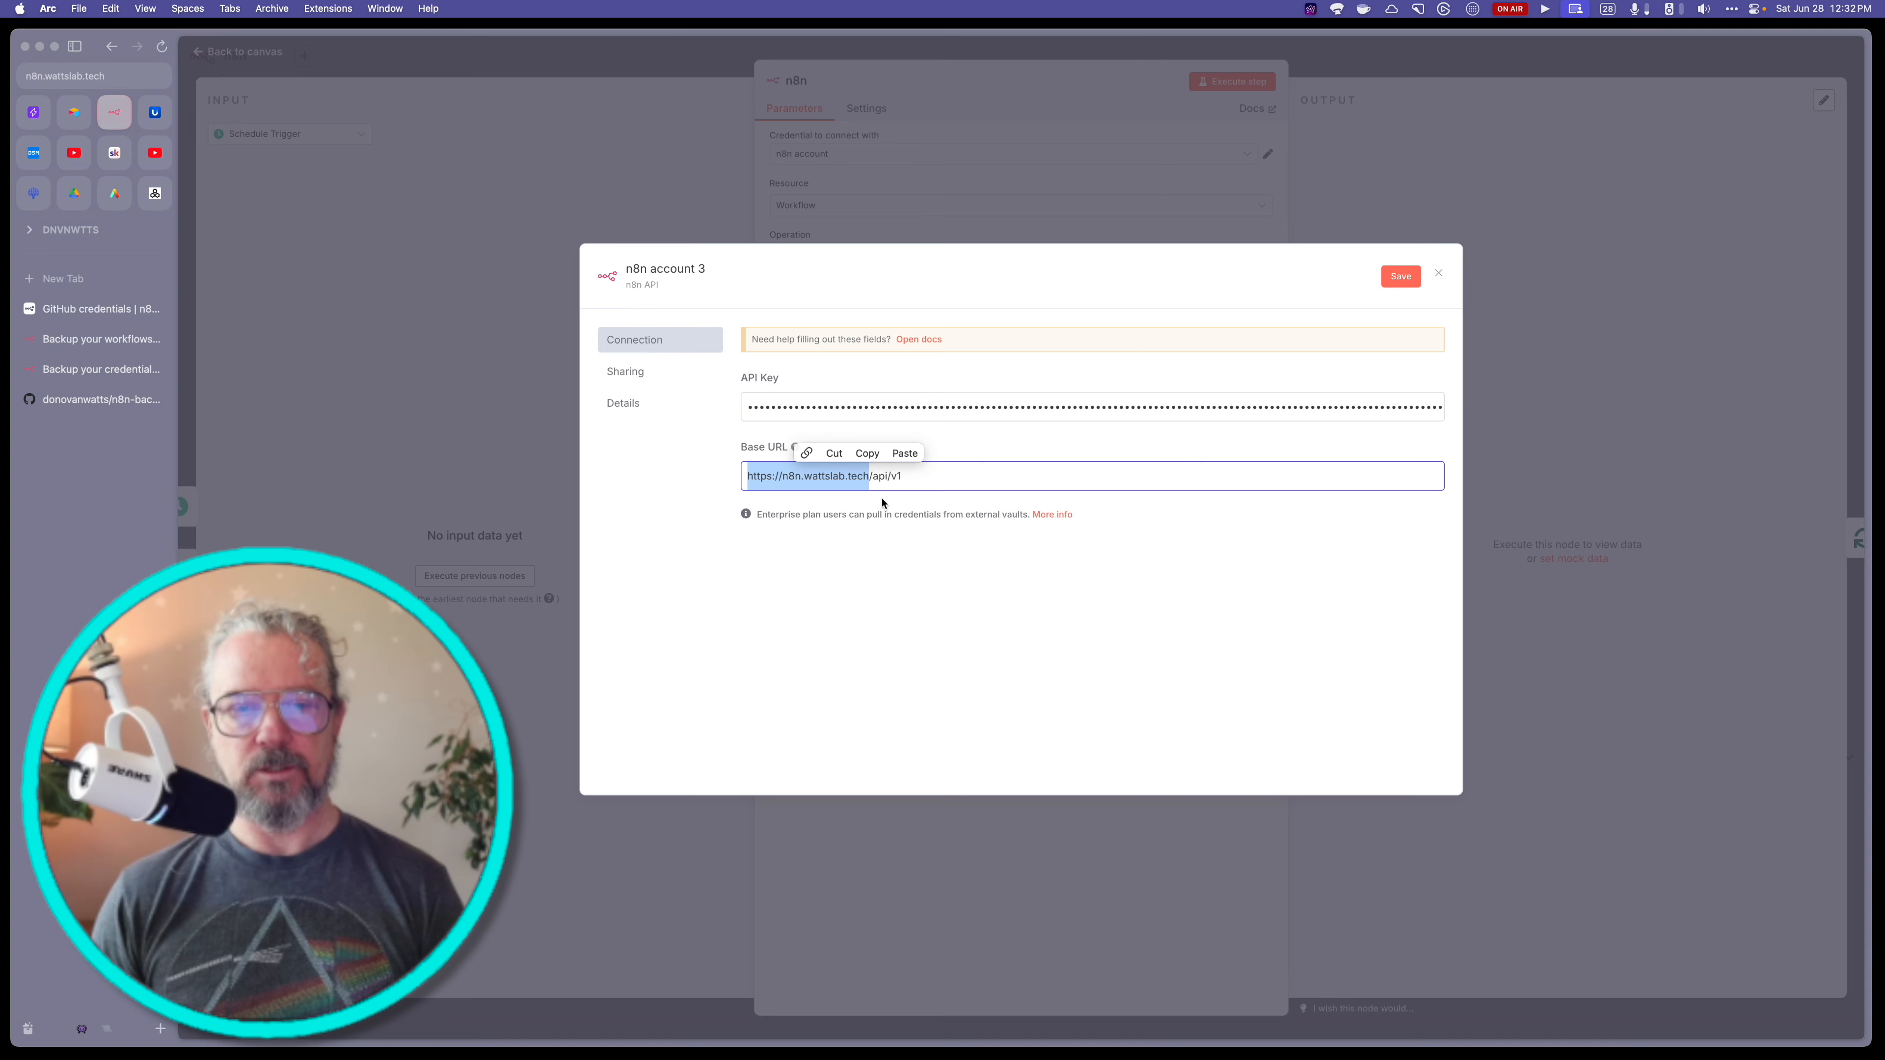
click(878, 486)
click(948, 476)
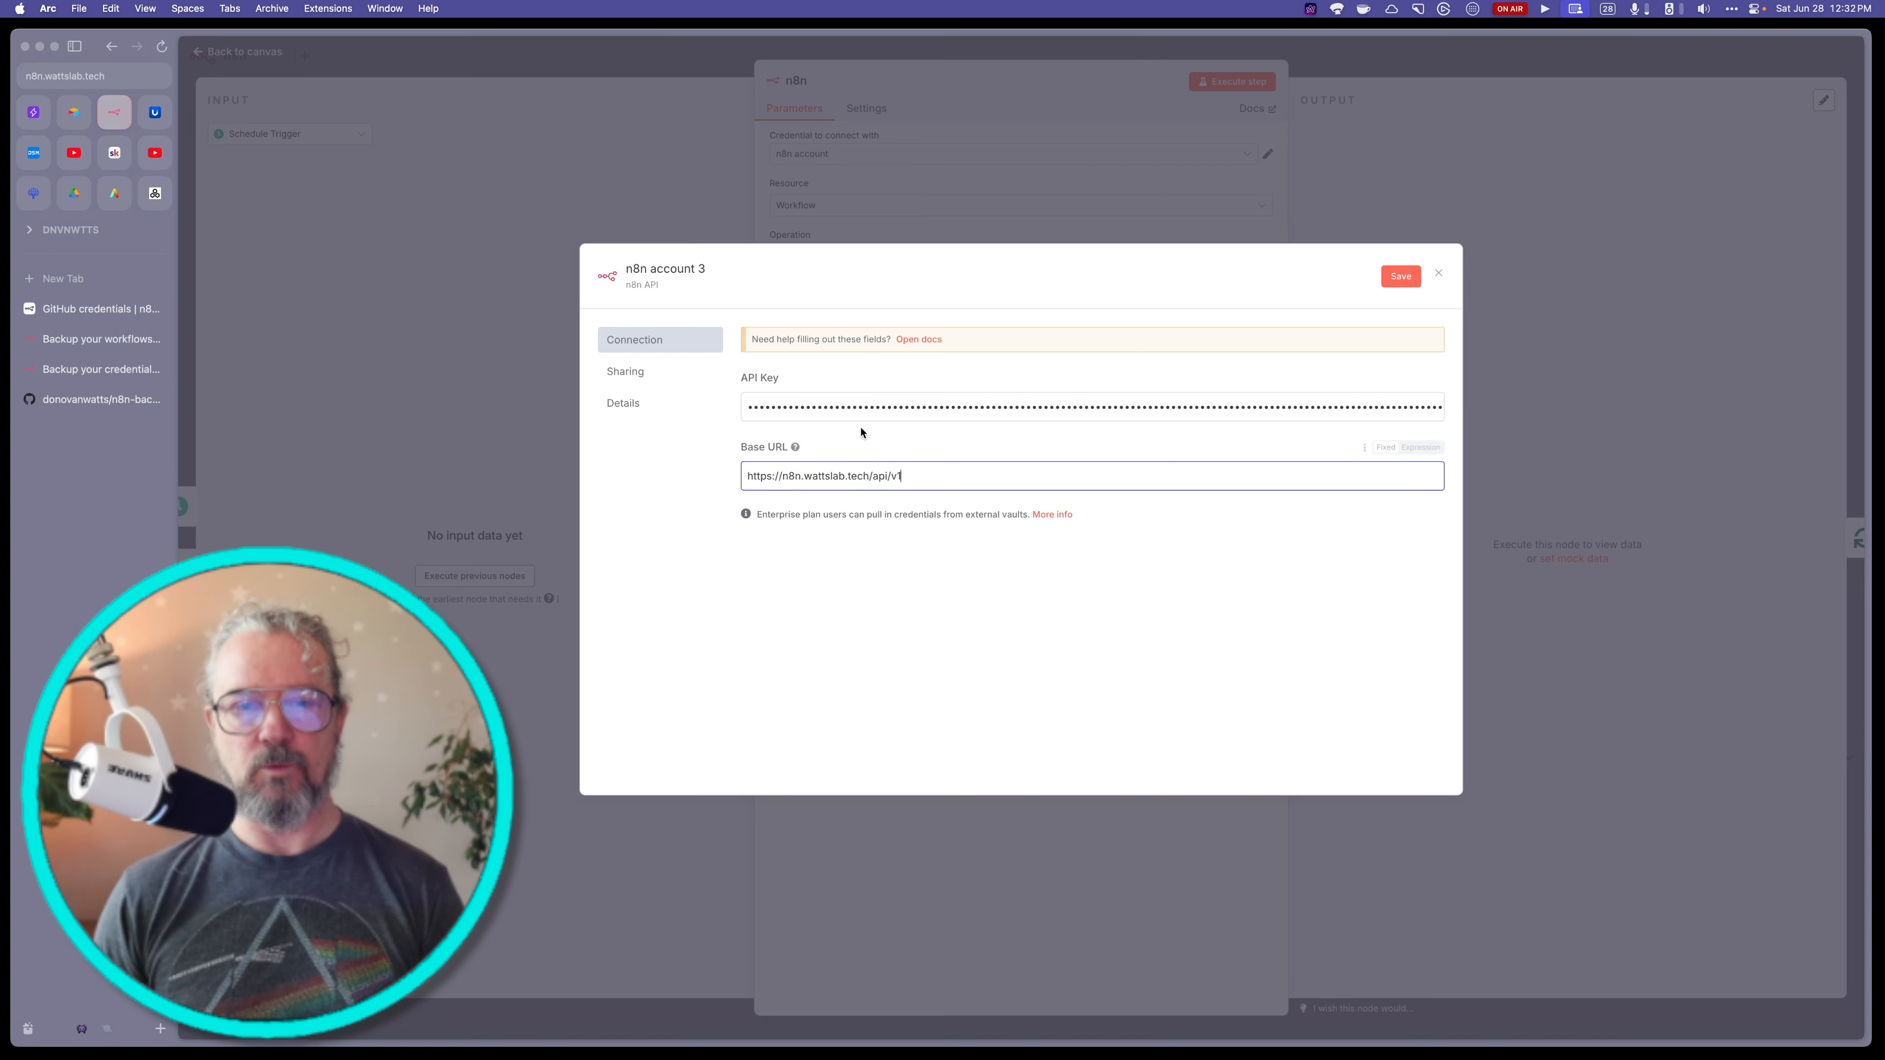
click(1399, 276)
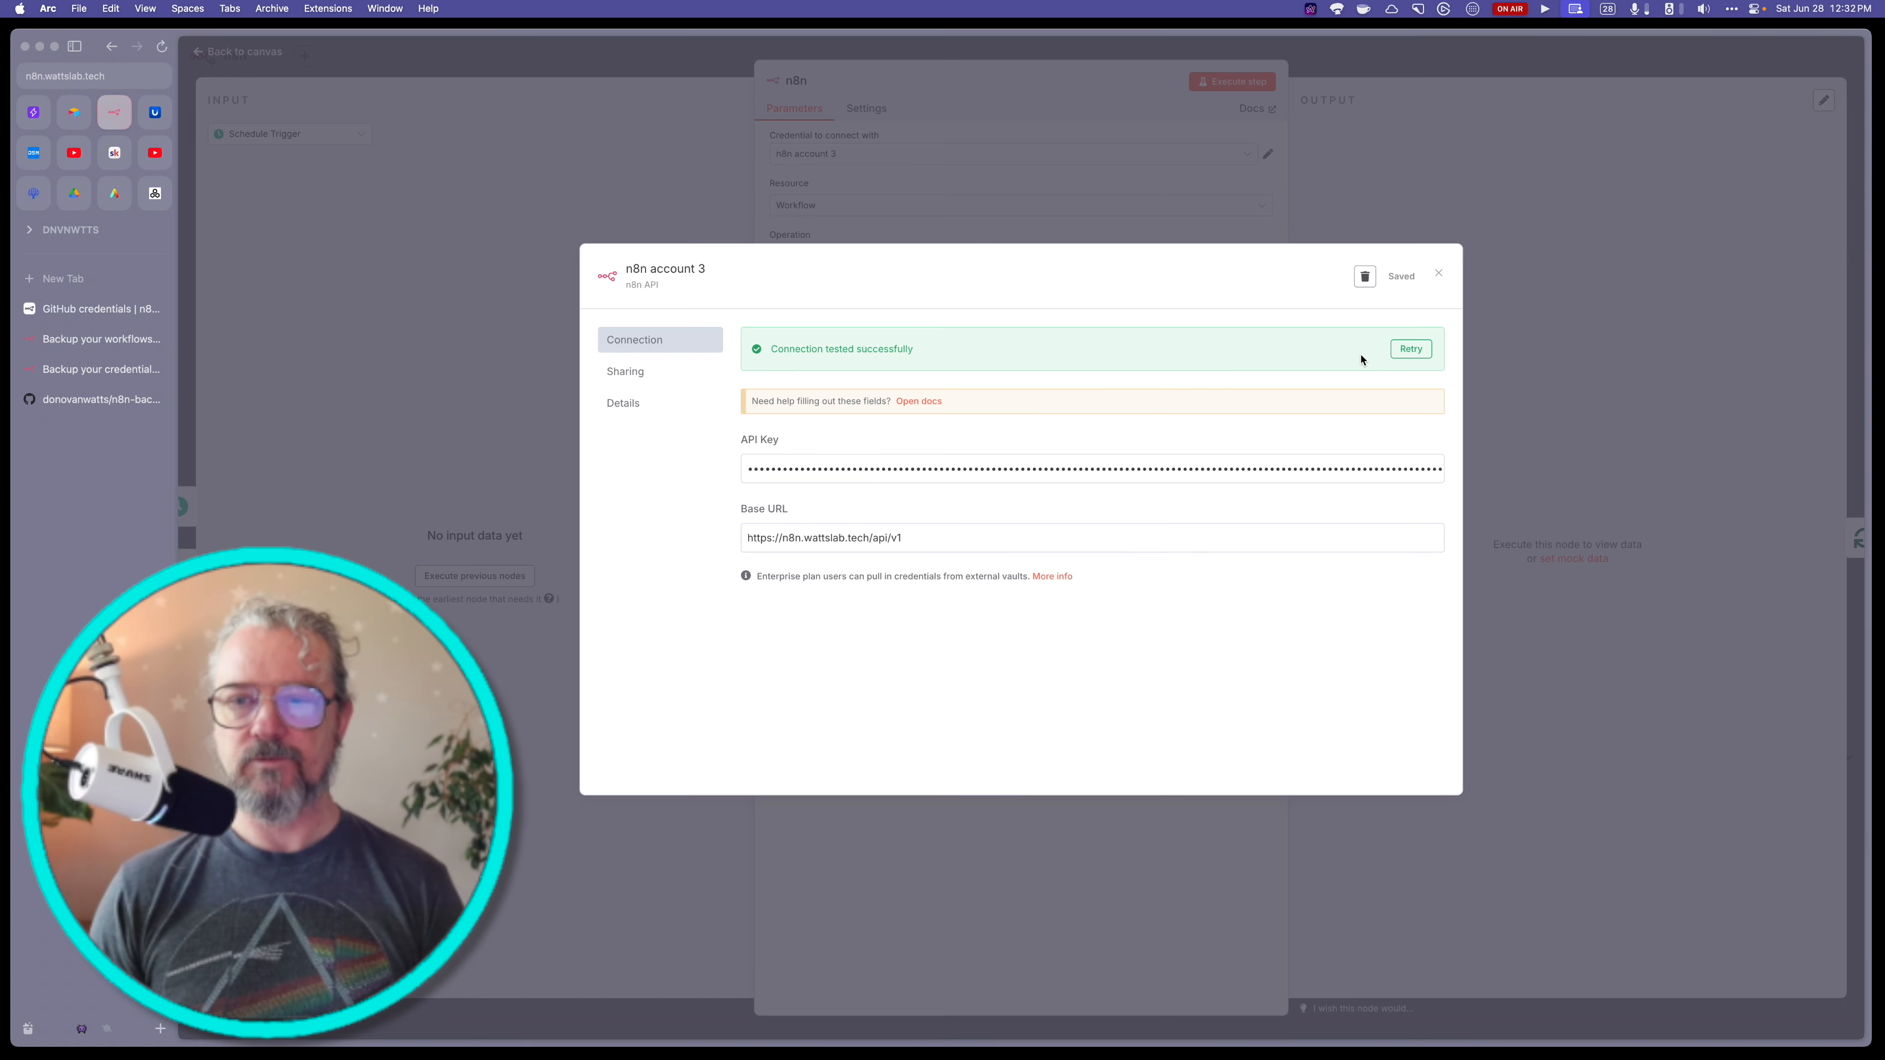
click(1439, 274)
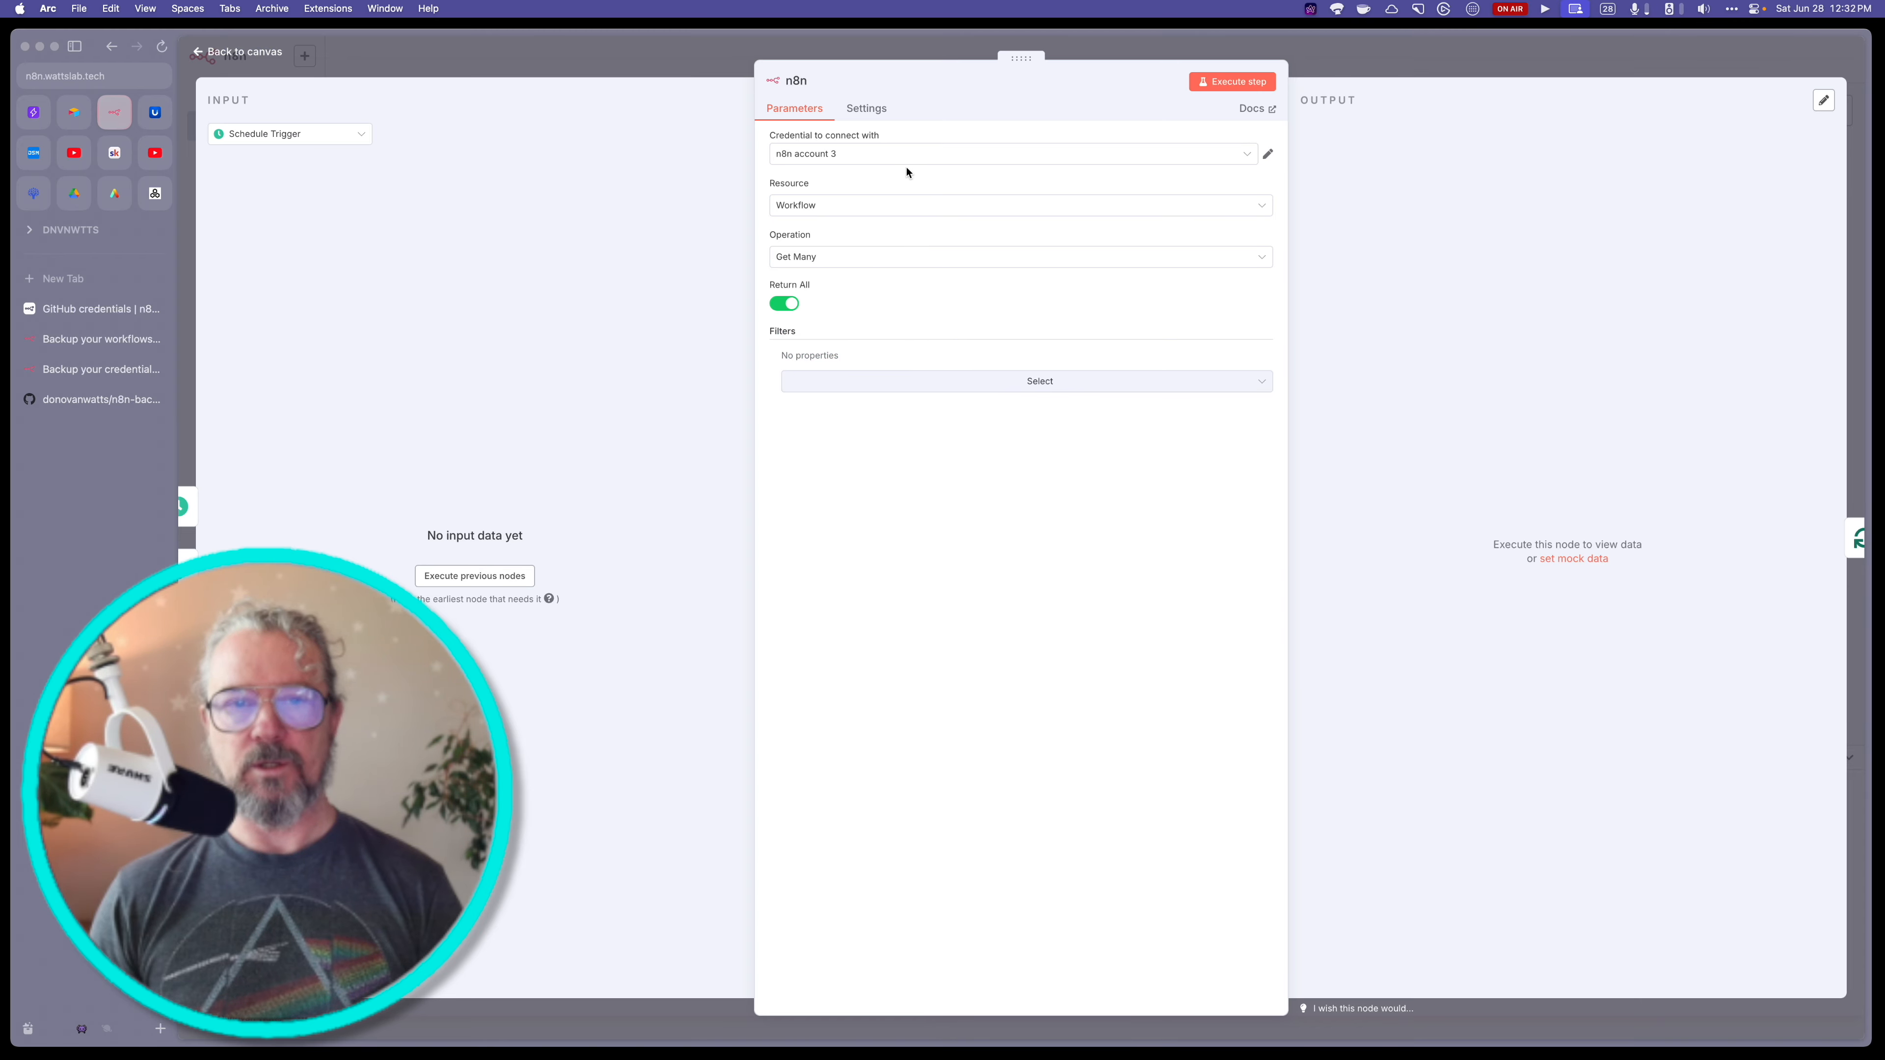
- Open the Get file data node and check that it keeps the GitHub account credential
click(673, 75)
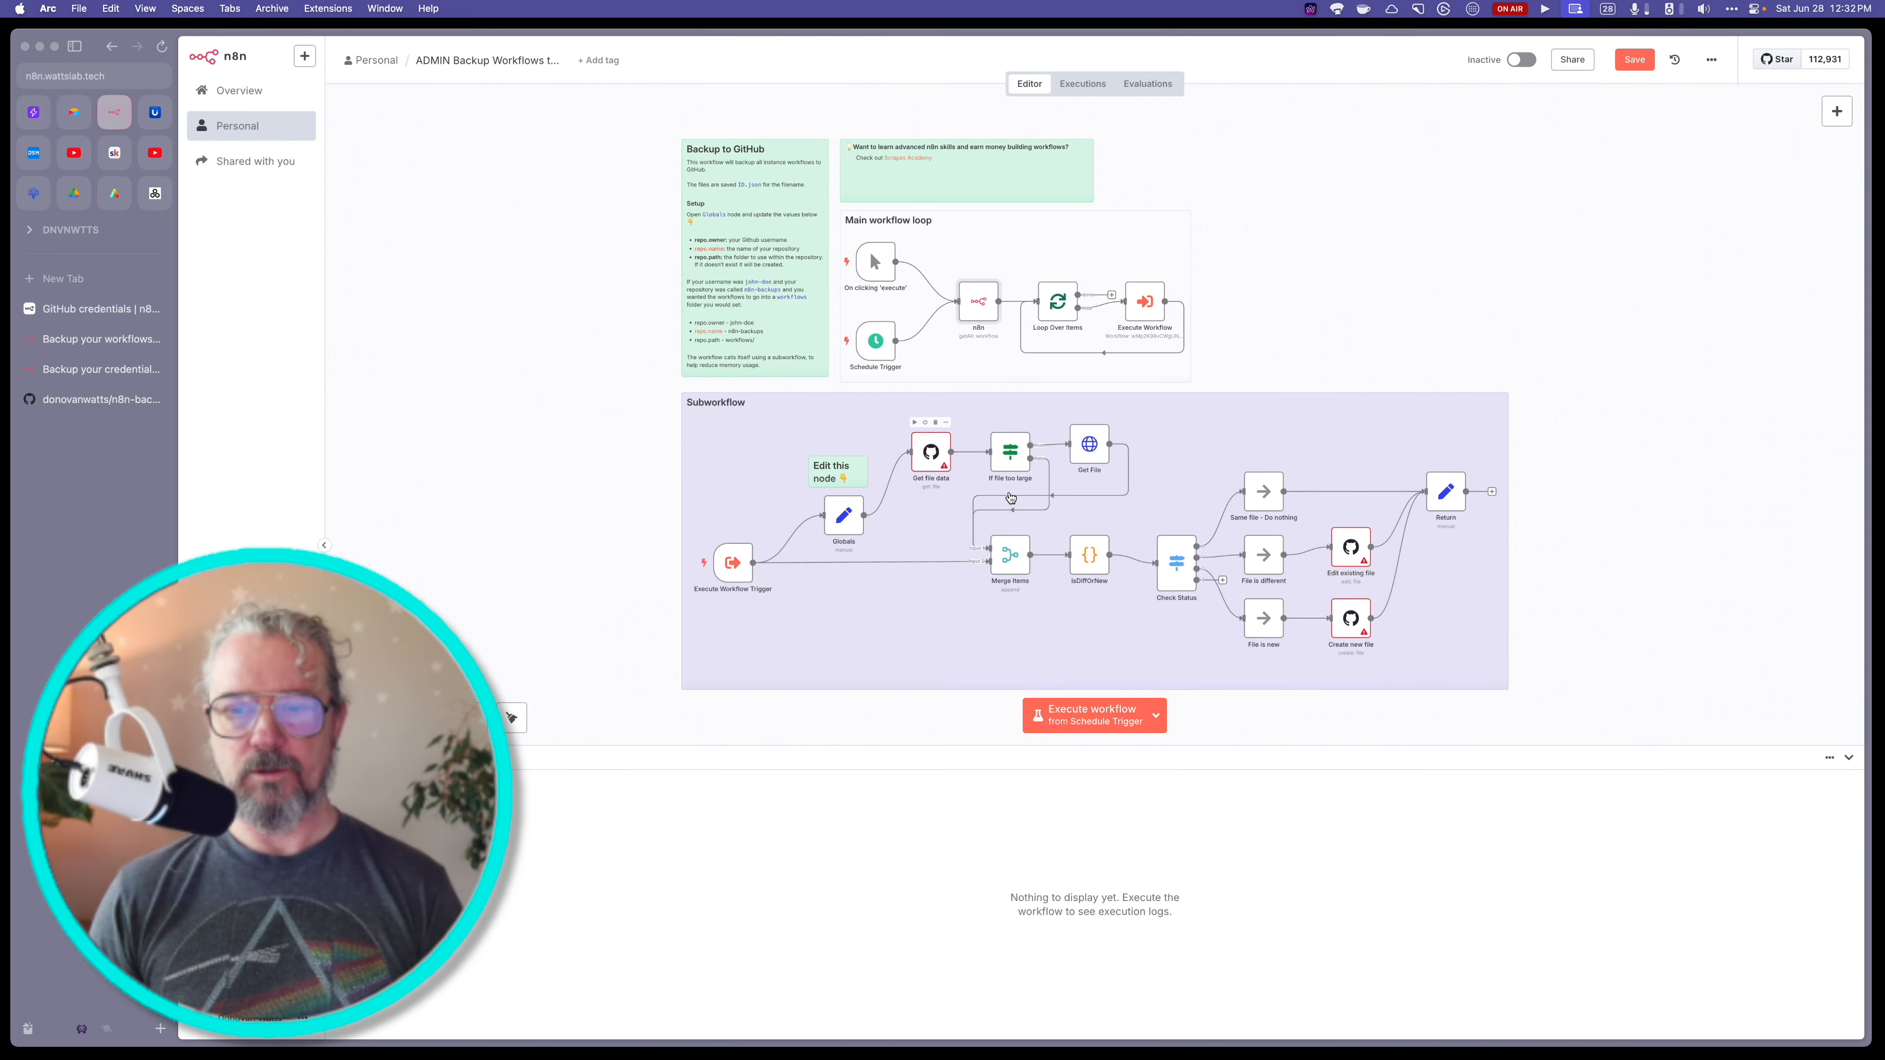
double_click(930, 460)
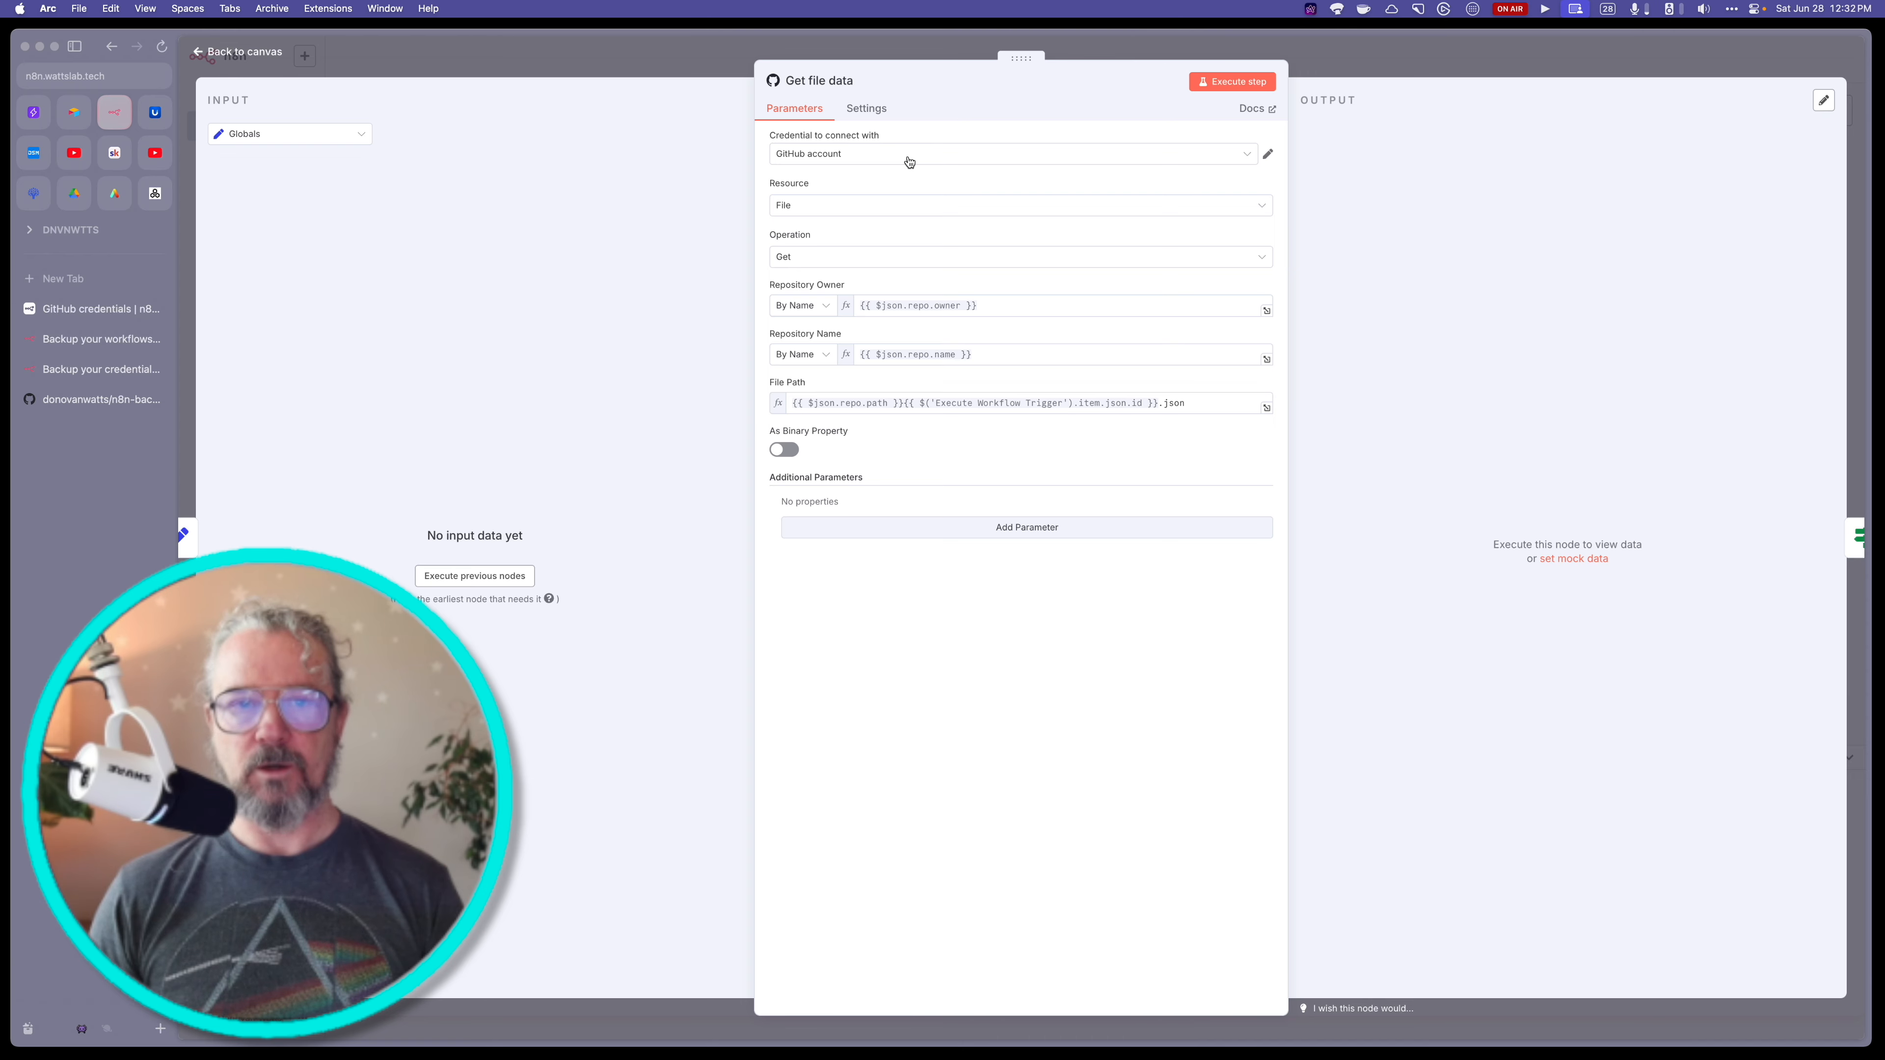
click(958, 157)
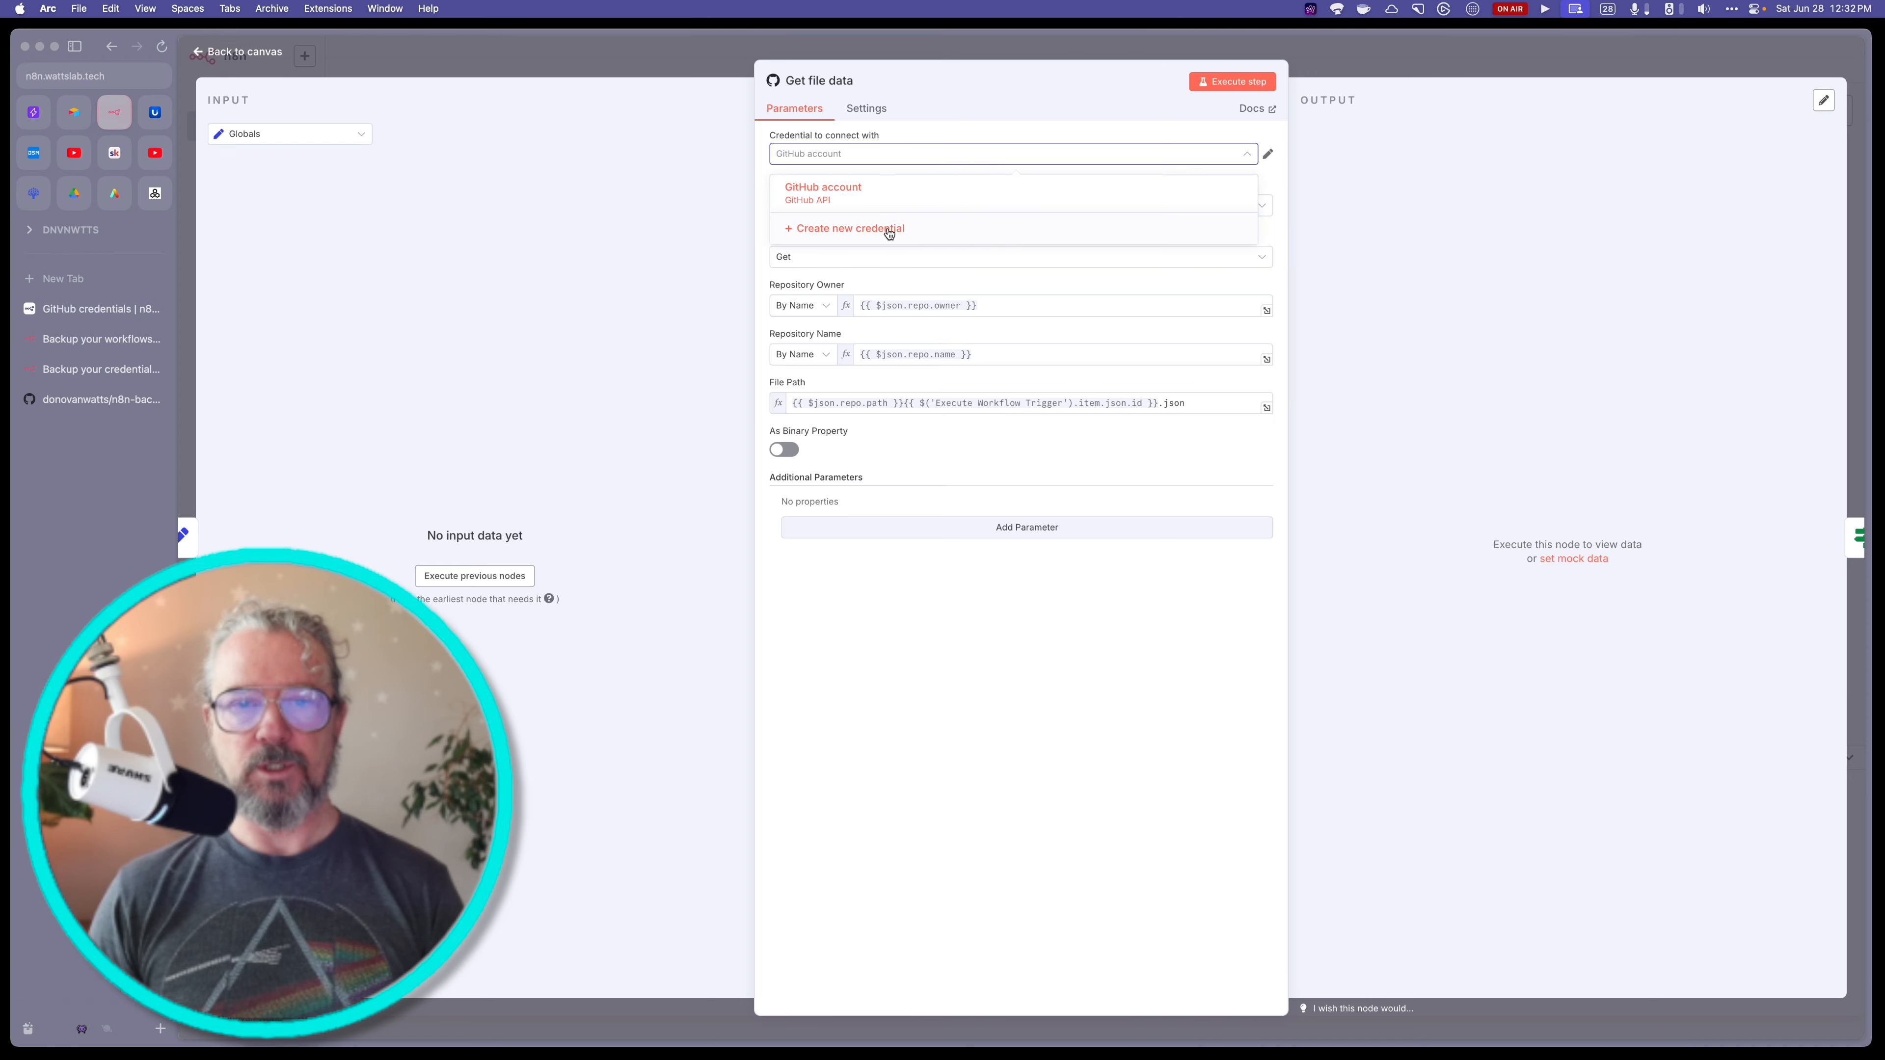
click(1006, 124)
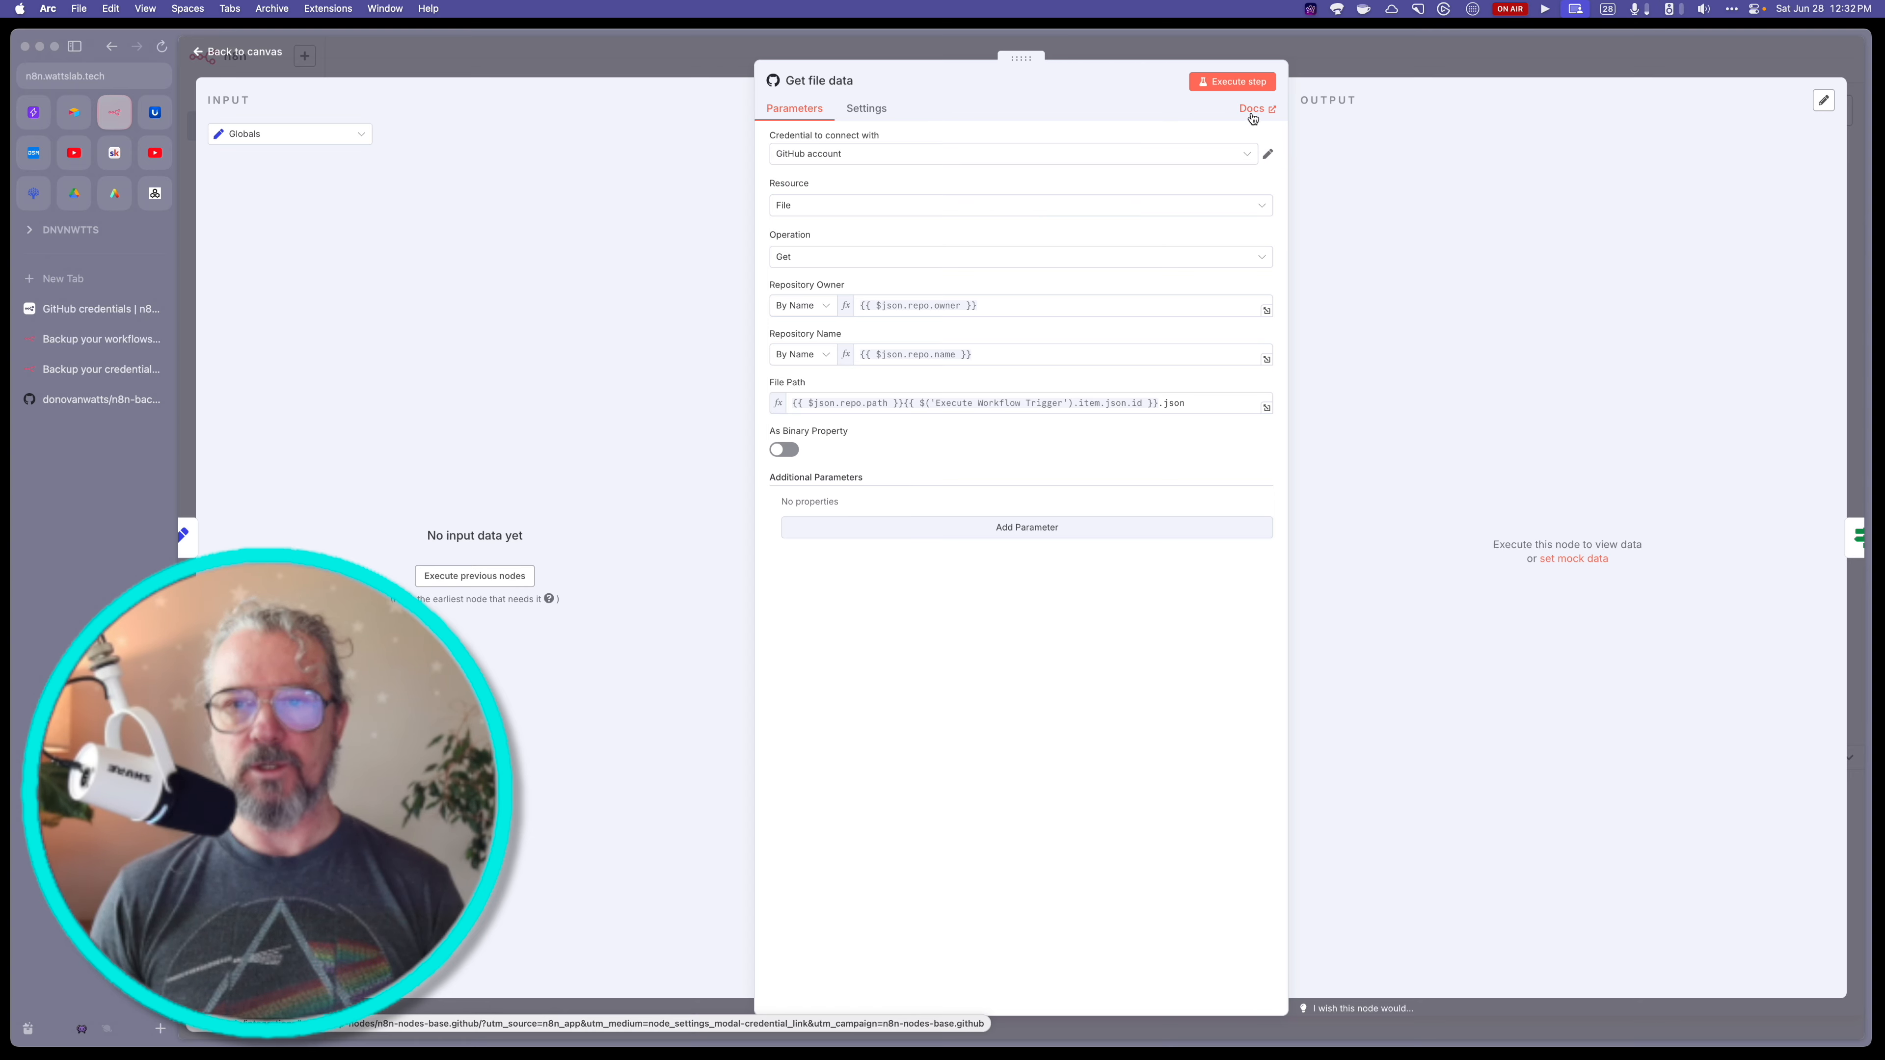
- Read through the GitHub node documentation from the node panel
click(1253, 111)
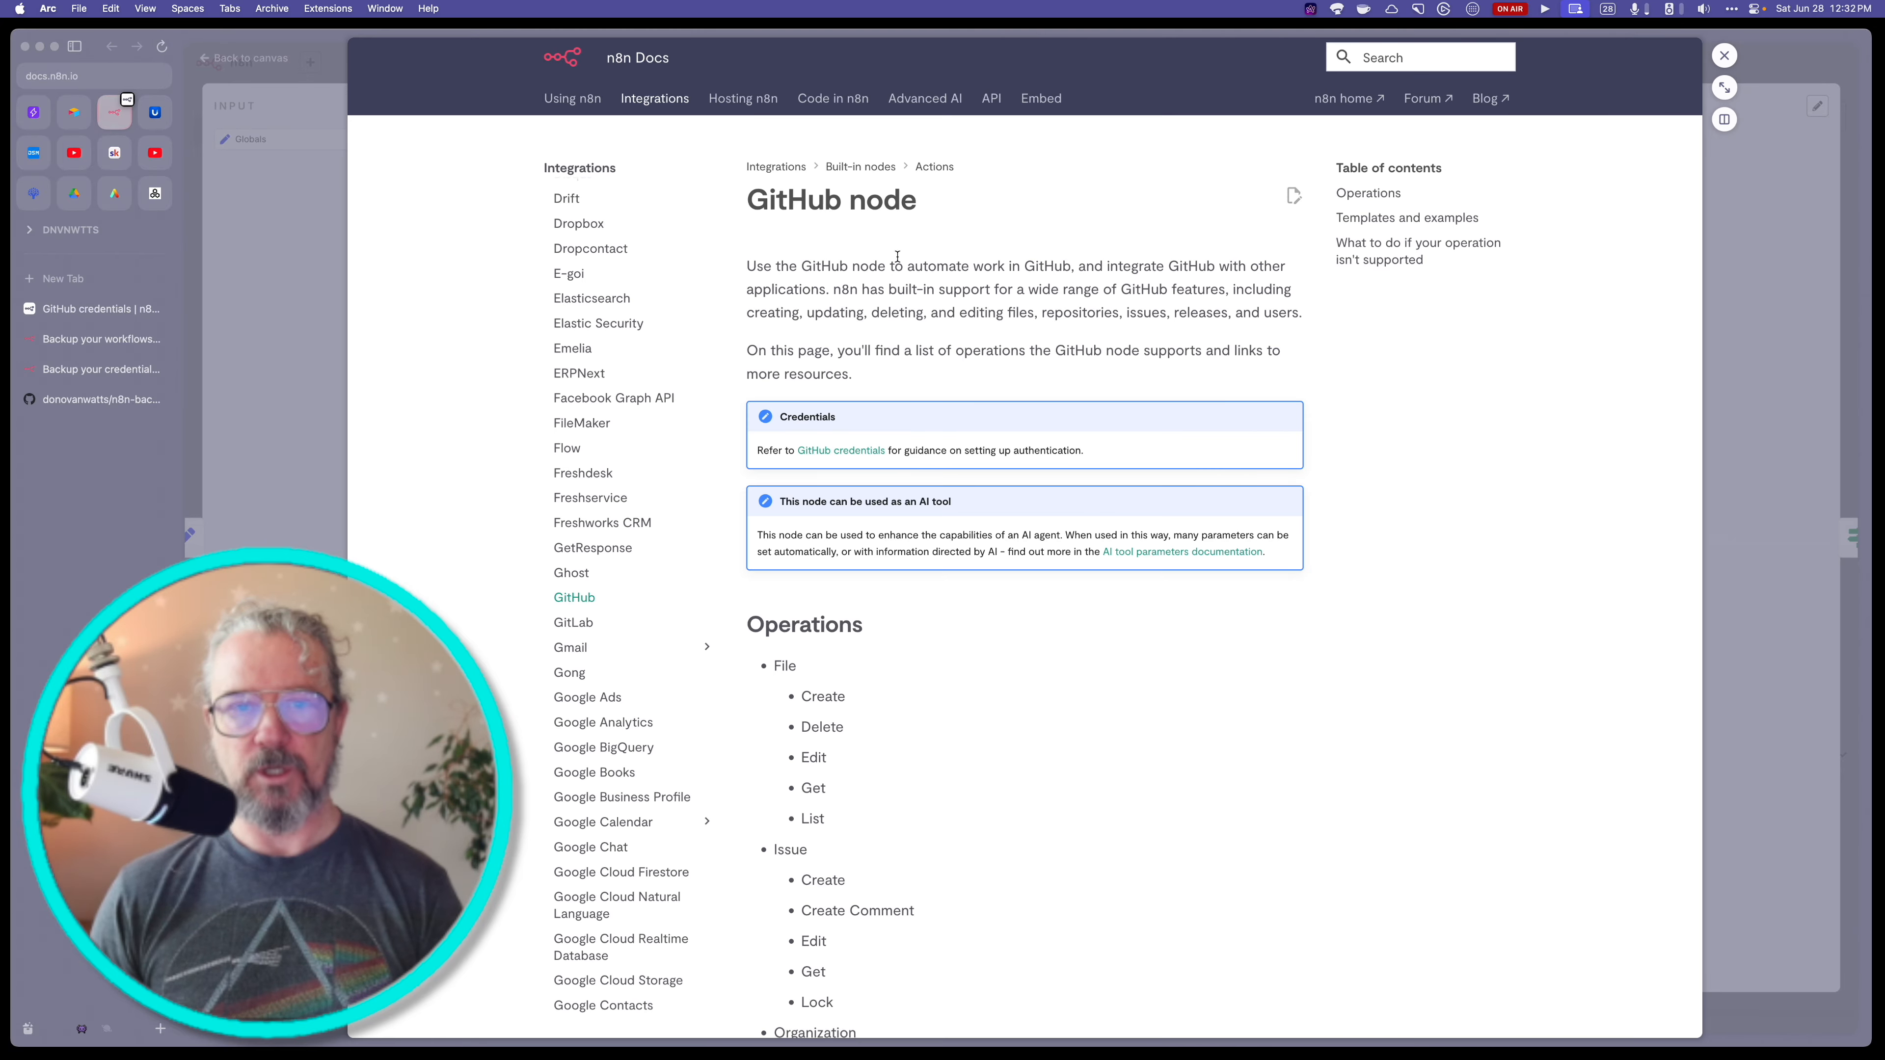
scroll(878, 229, down, 2)
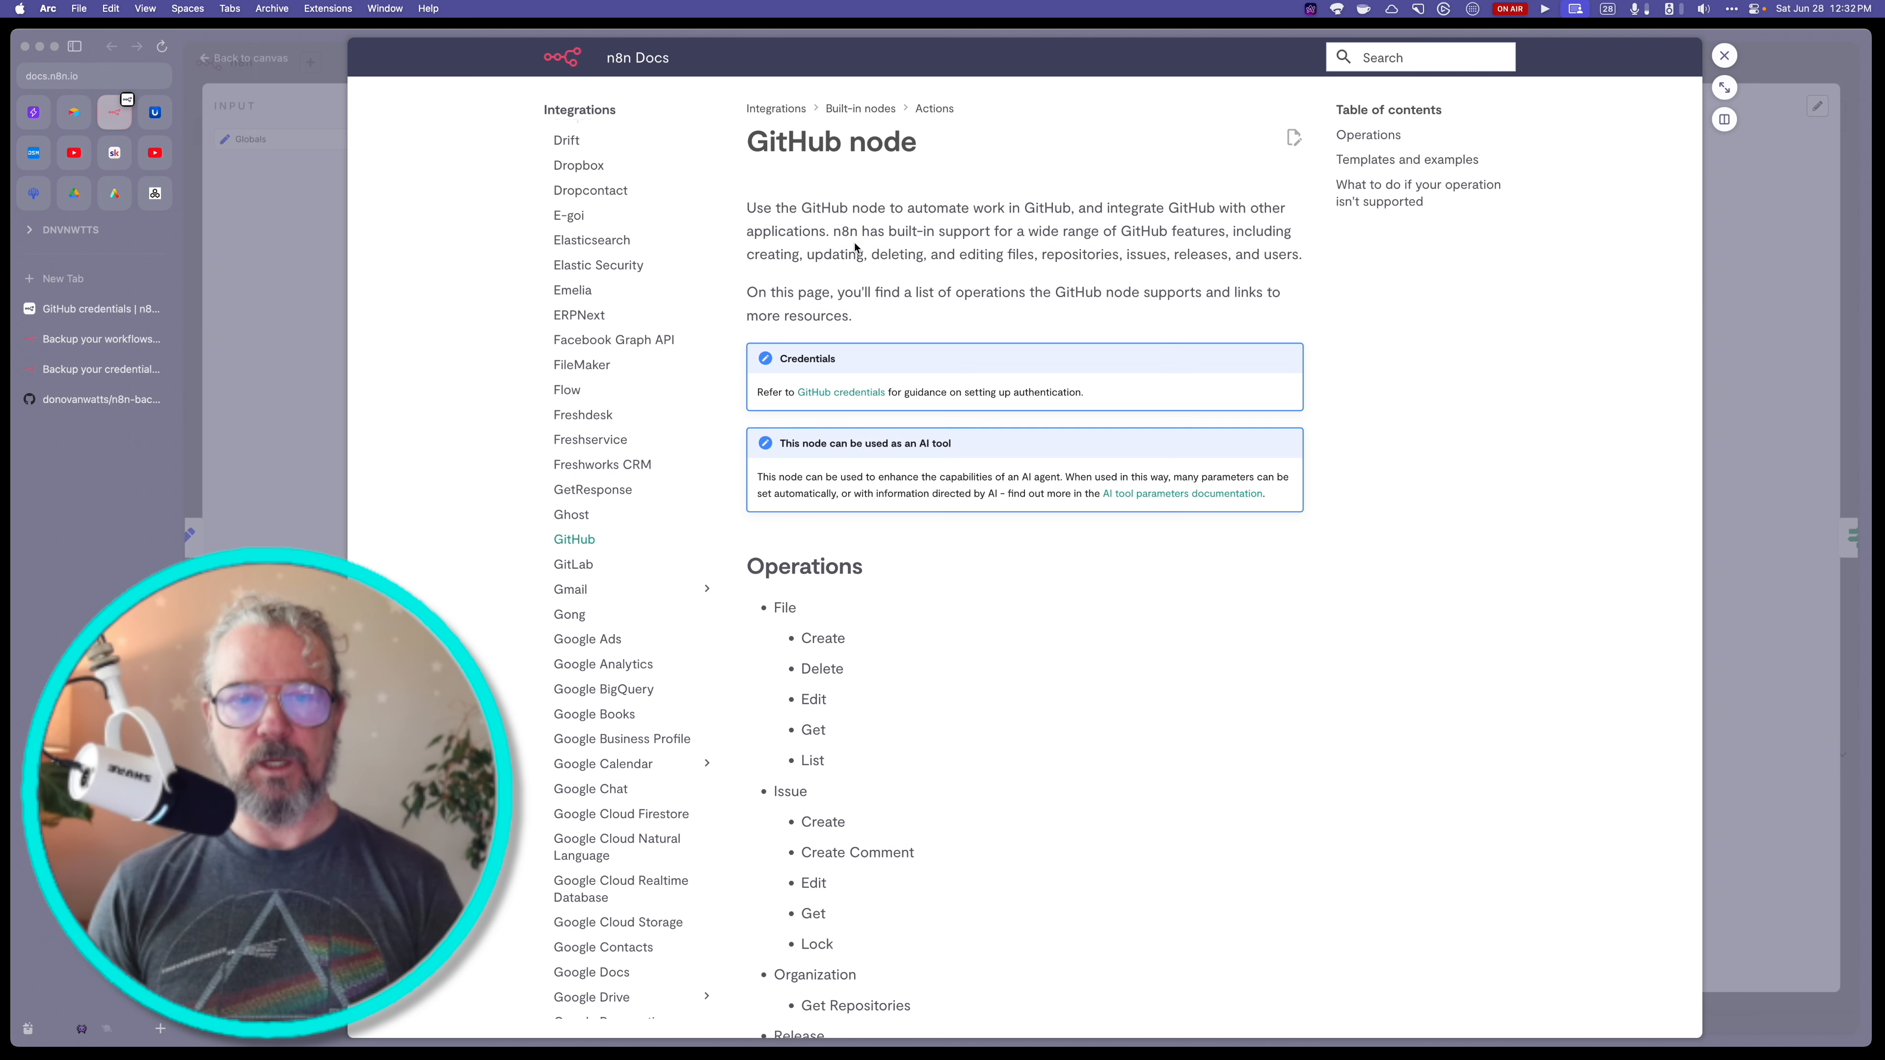
scroll(861, 252, down, 2)
scroll(854, 336, down, 2)
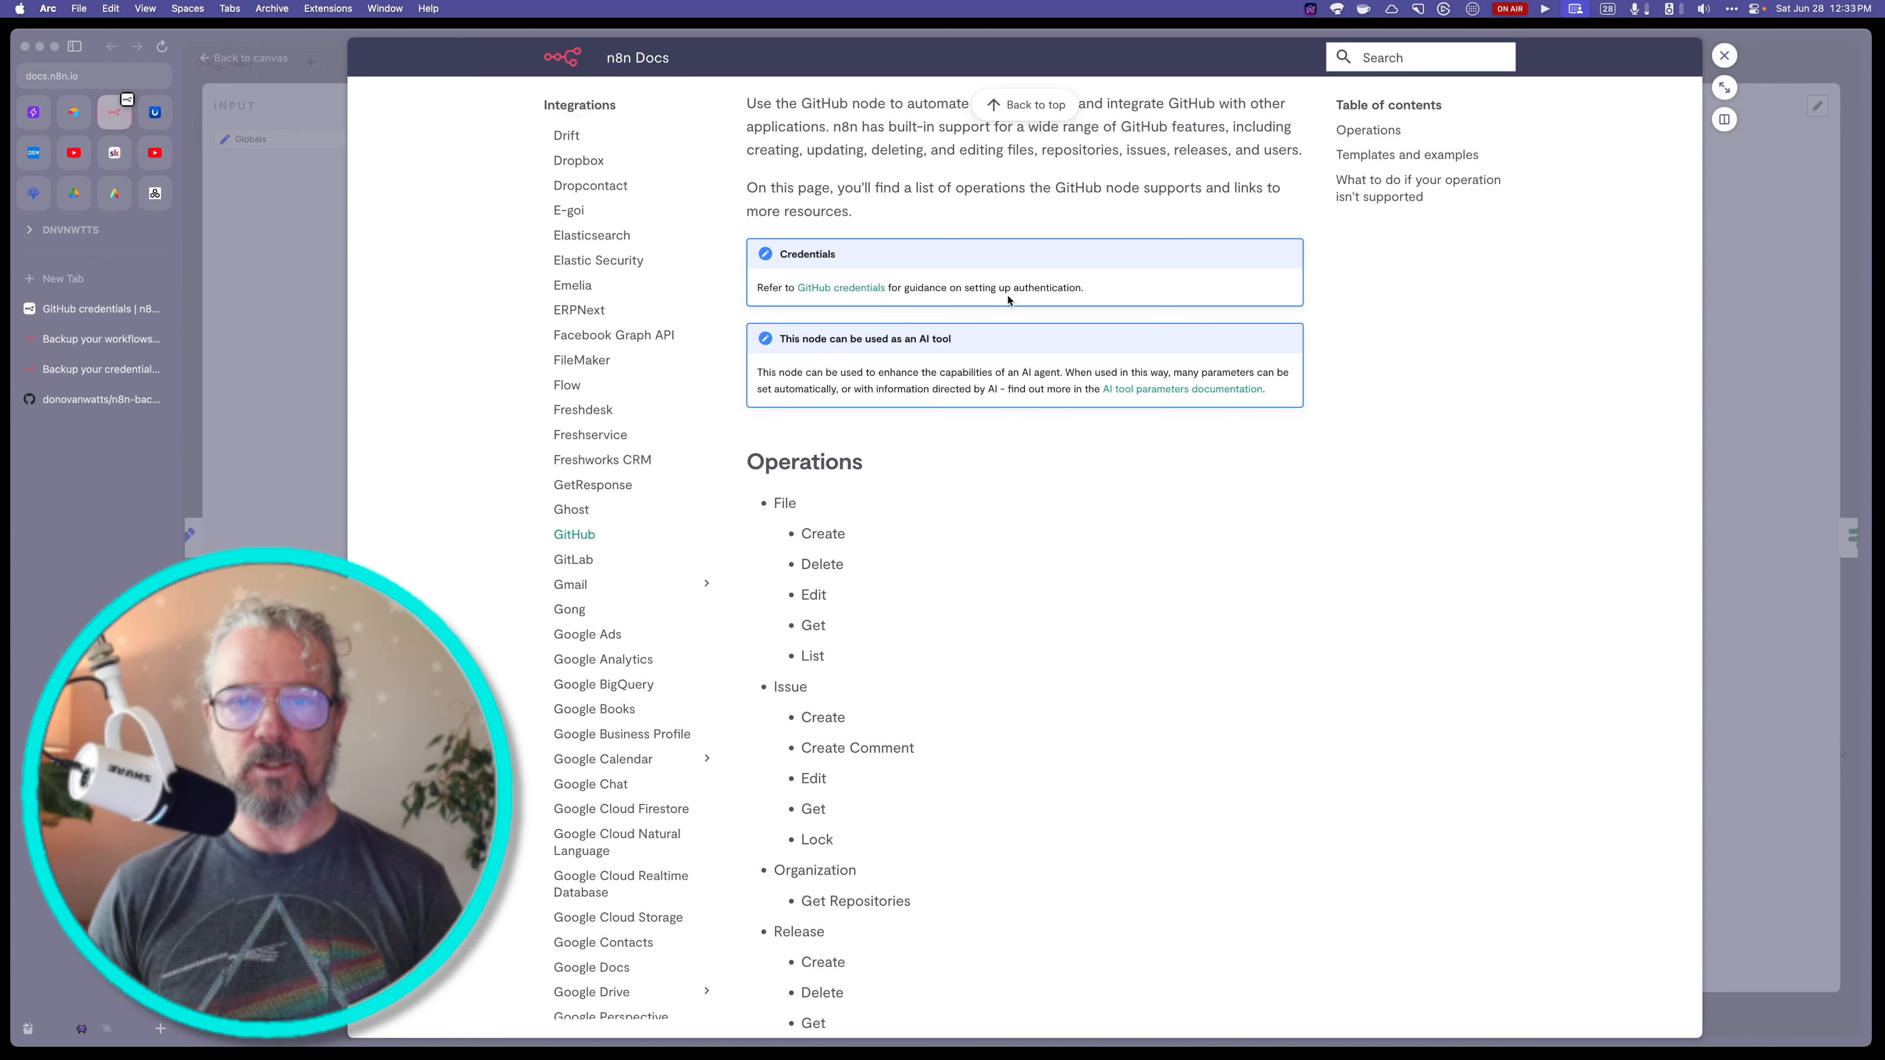
click(1714, 63)
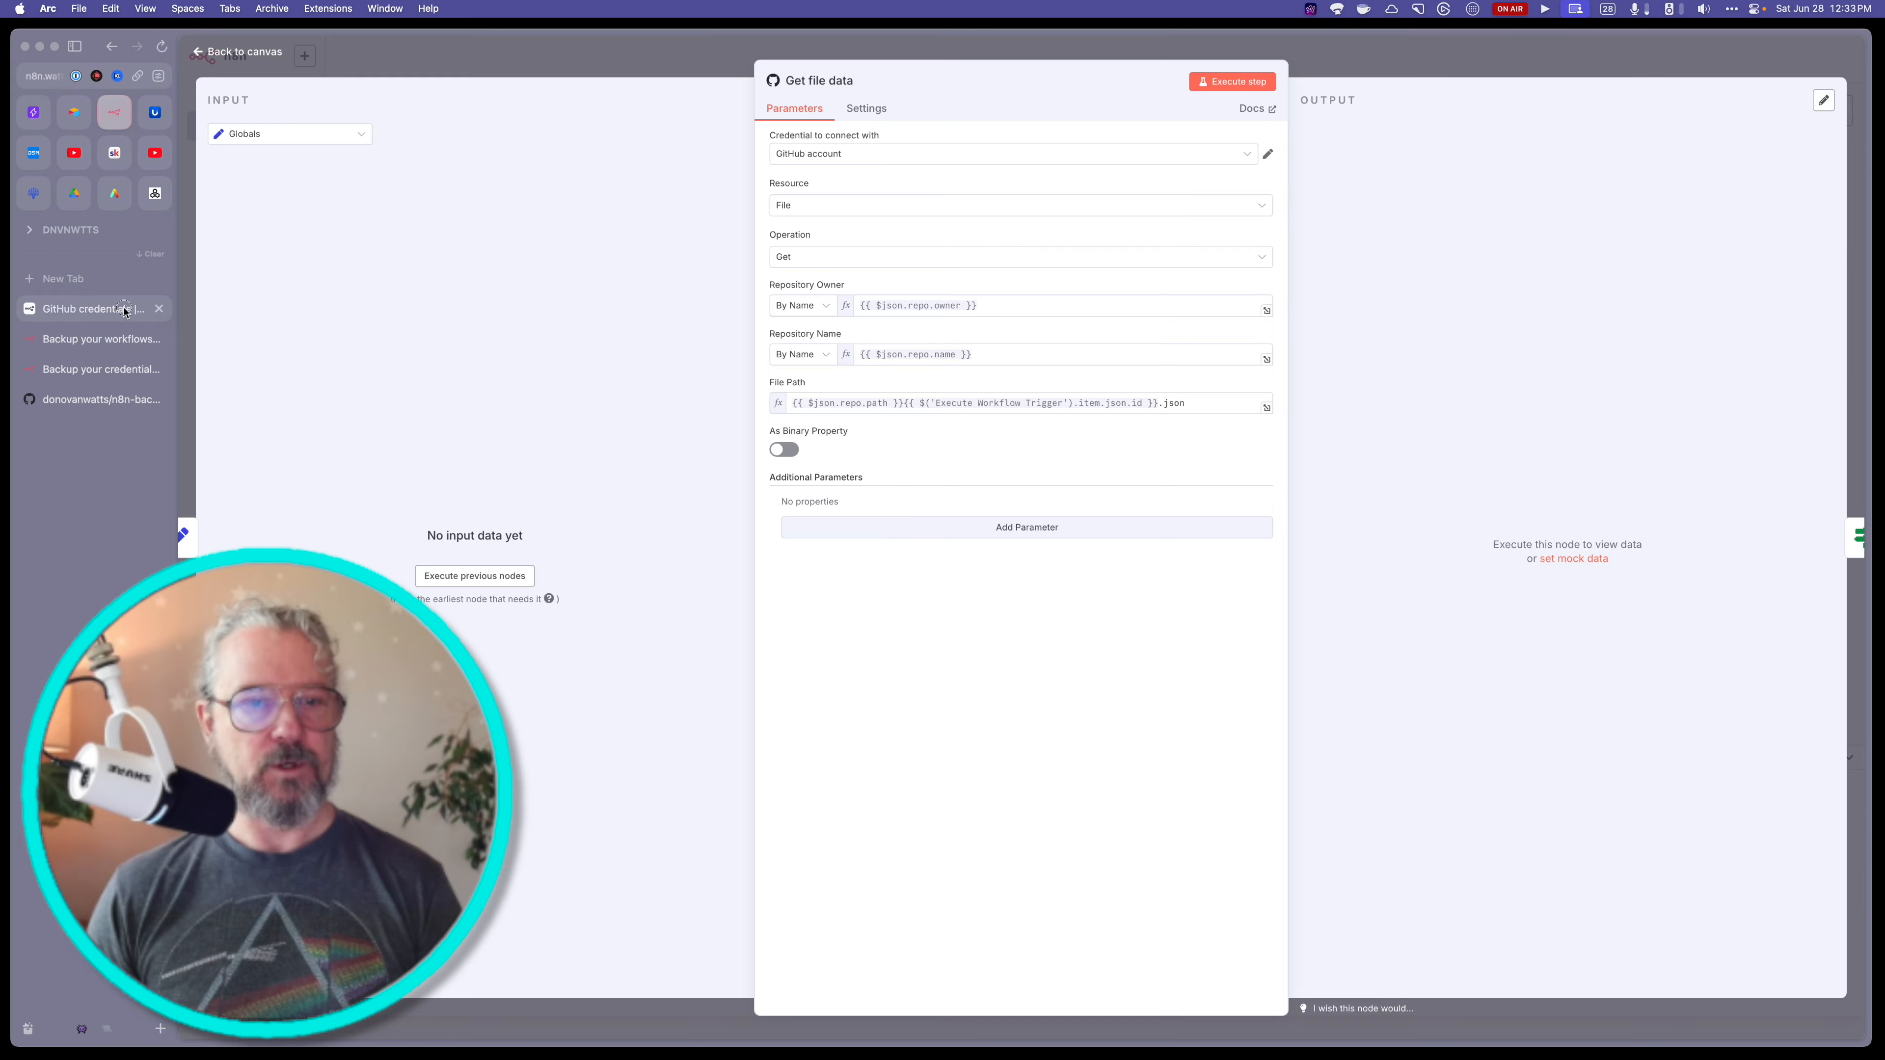
- Show the GitHub credentials 'Generate personal access token' steps beside a second pane
click(126, 312)
scroll(1091, 402, down, 3)
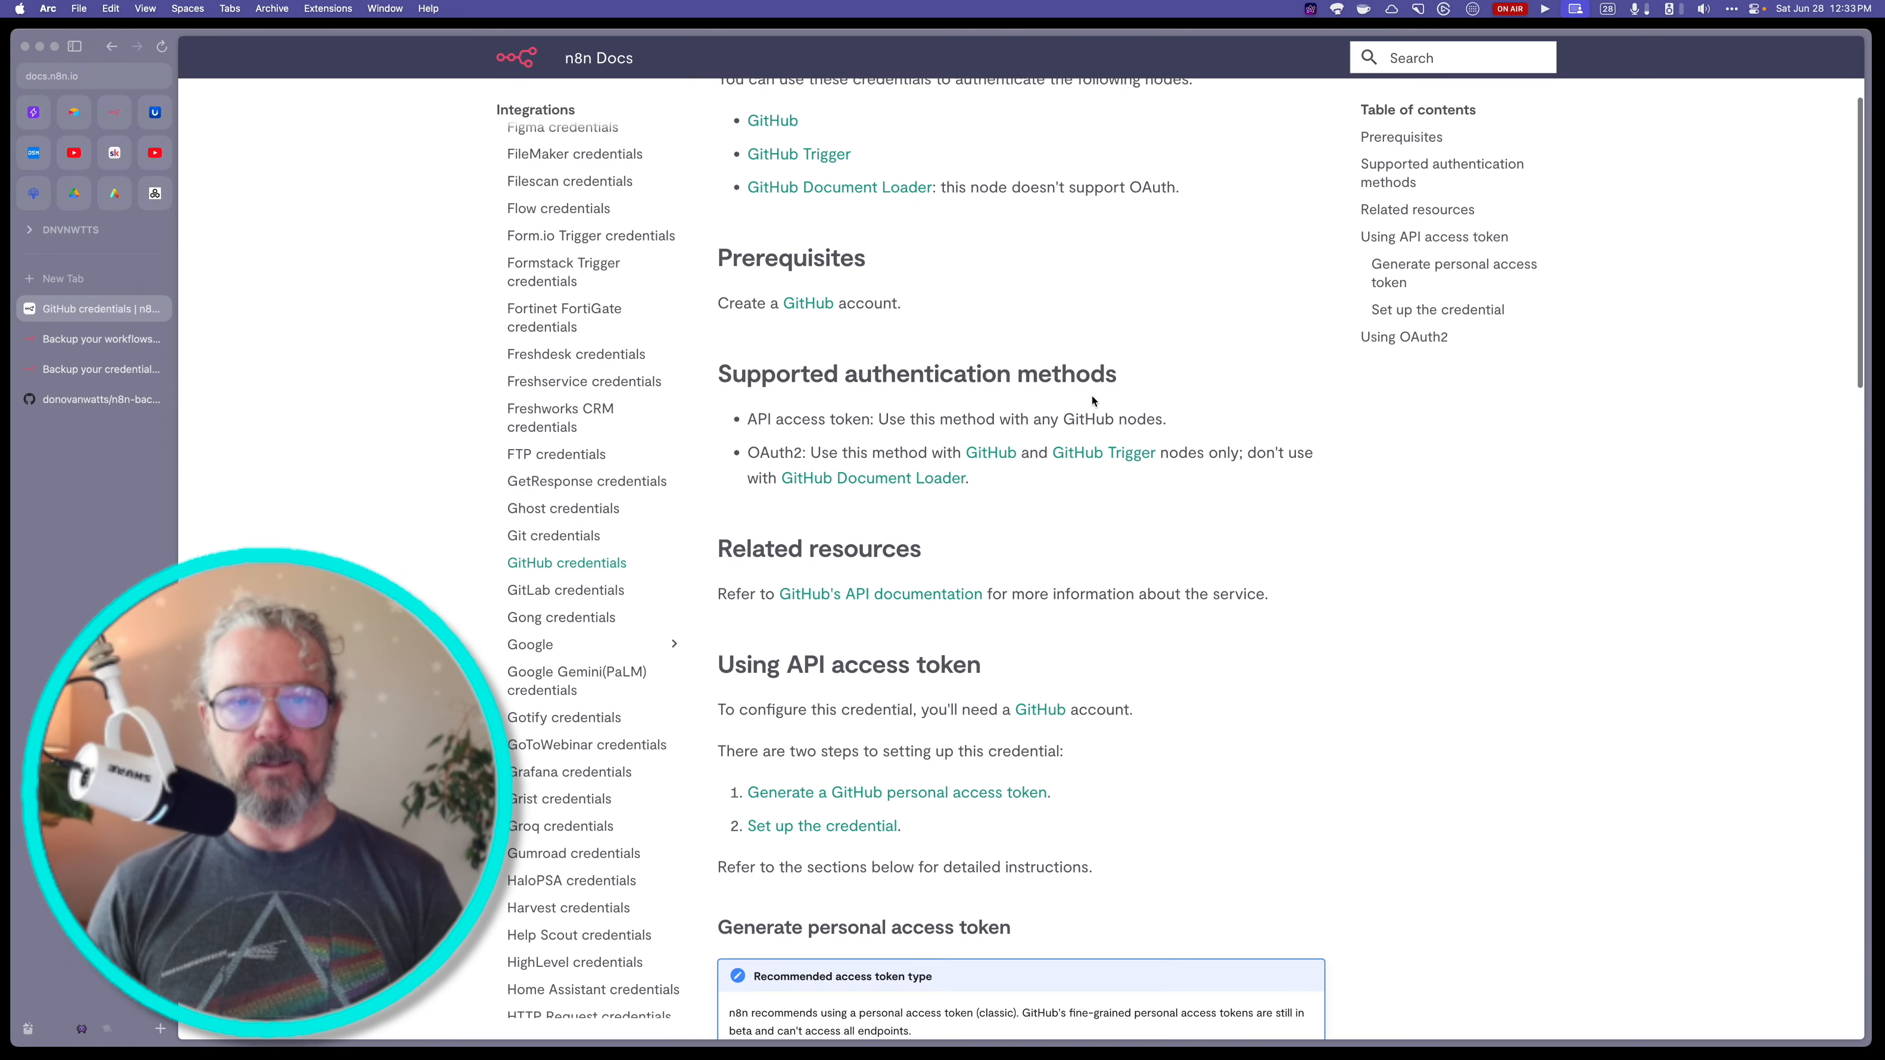
scroll(1092, 401, down, 5)
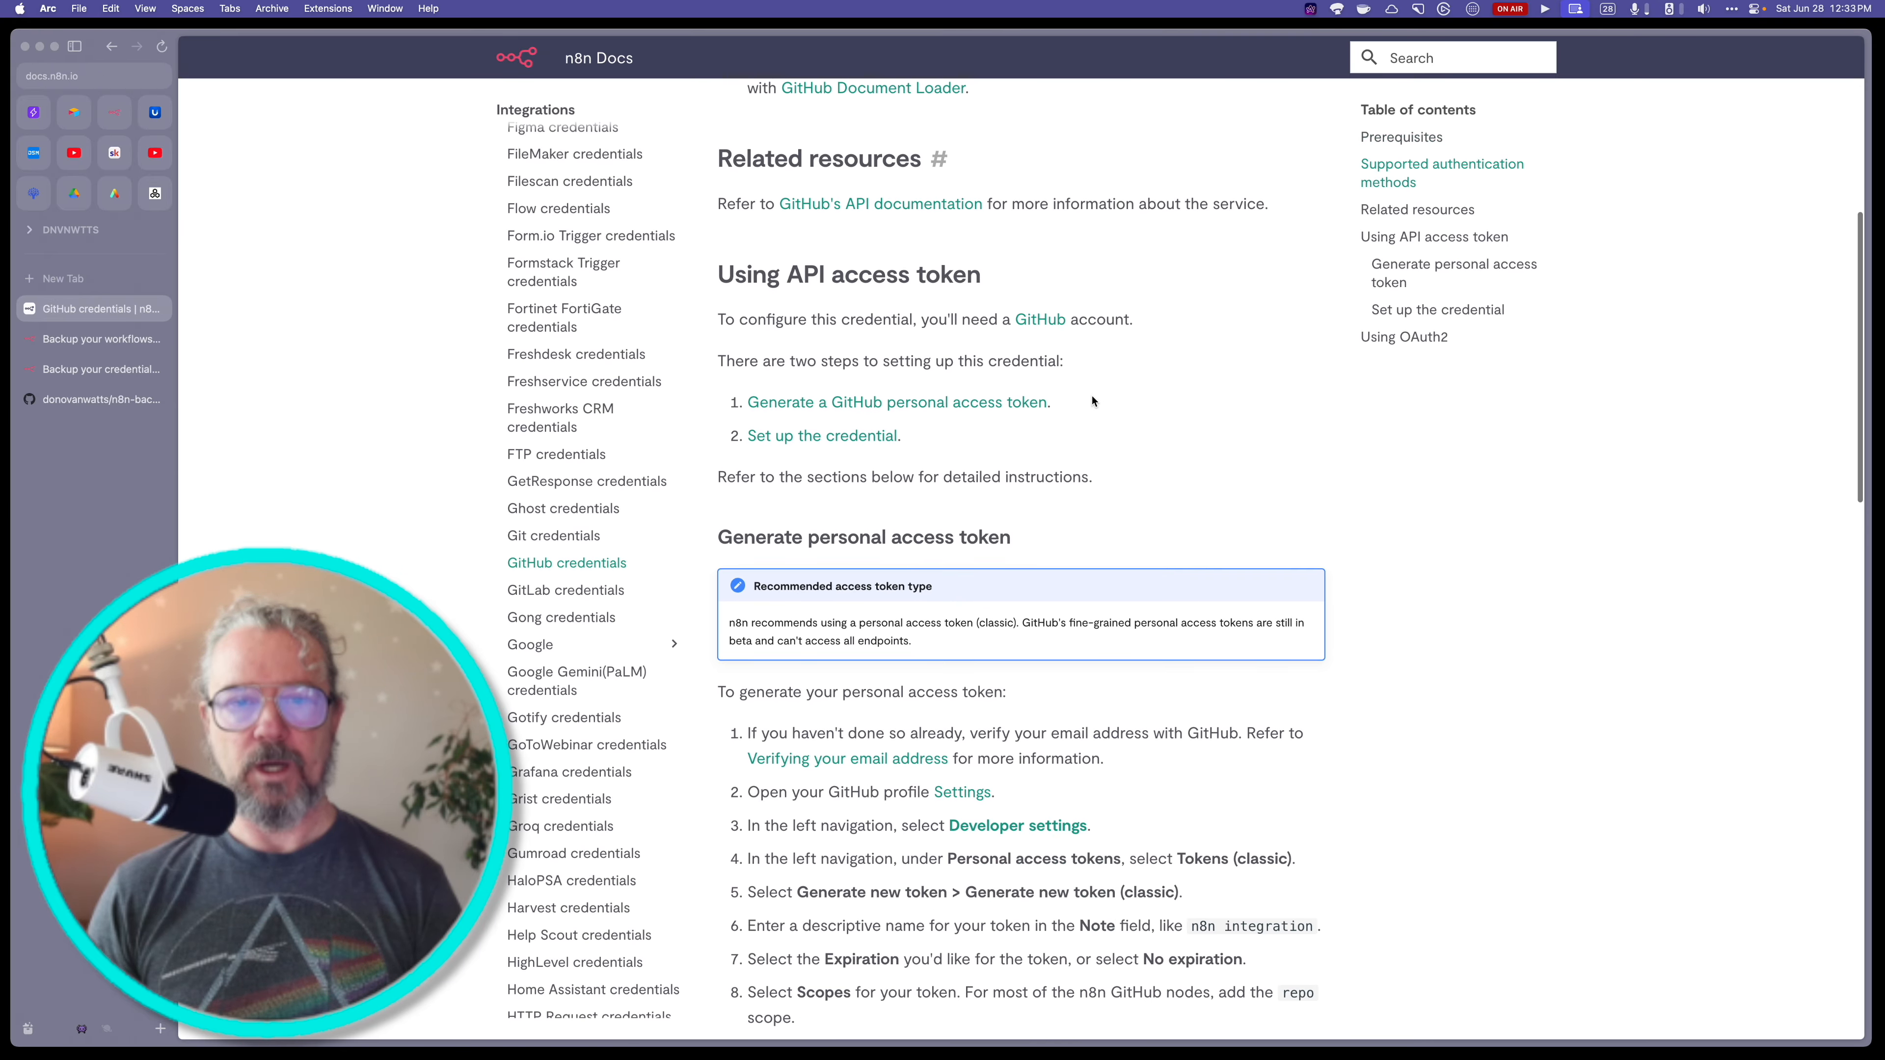
scroll(1092, 401, down, 3)
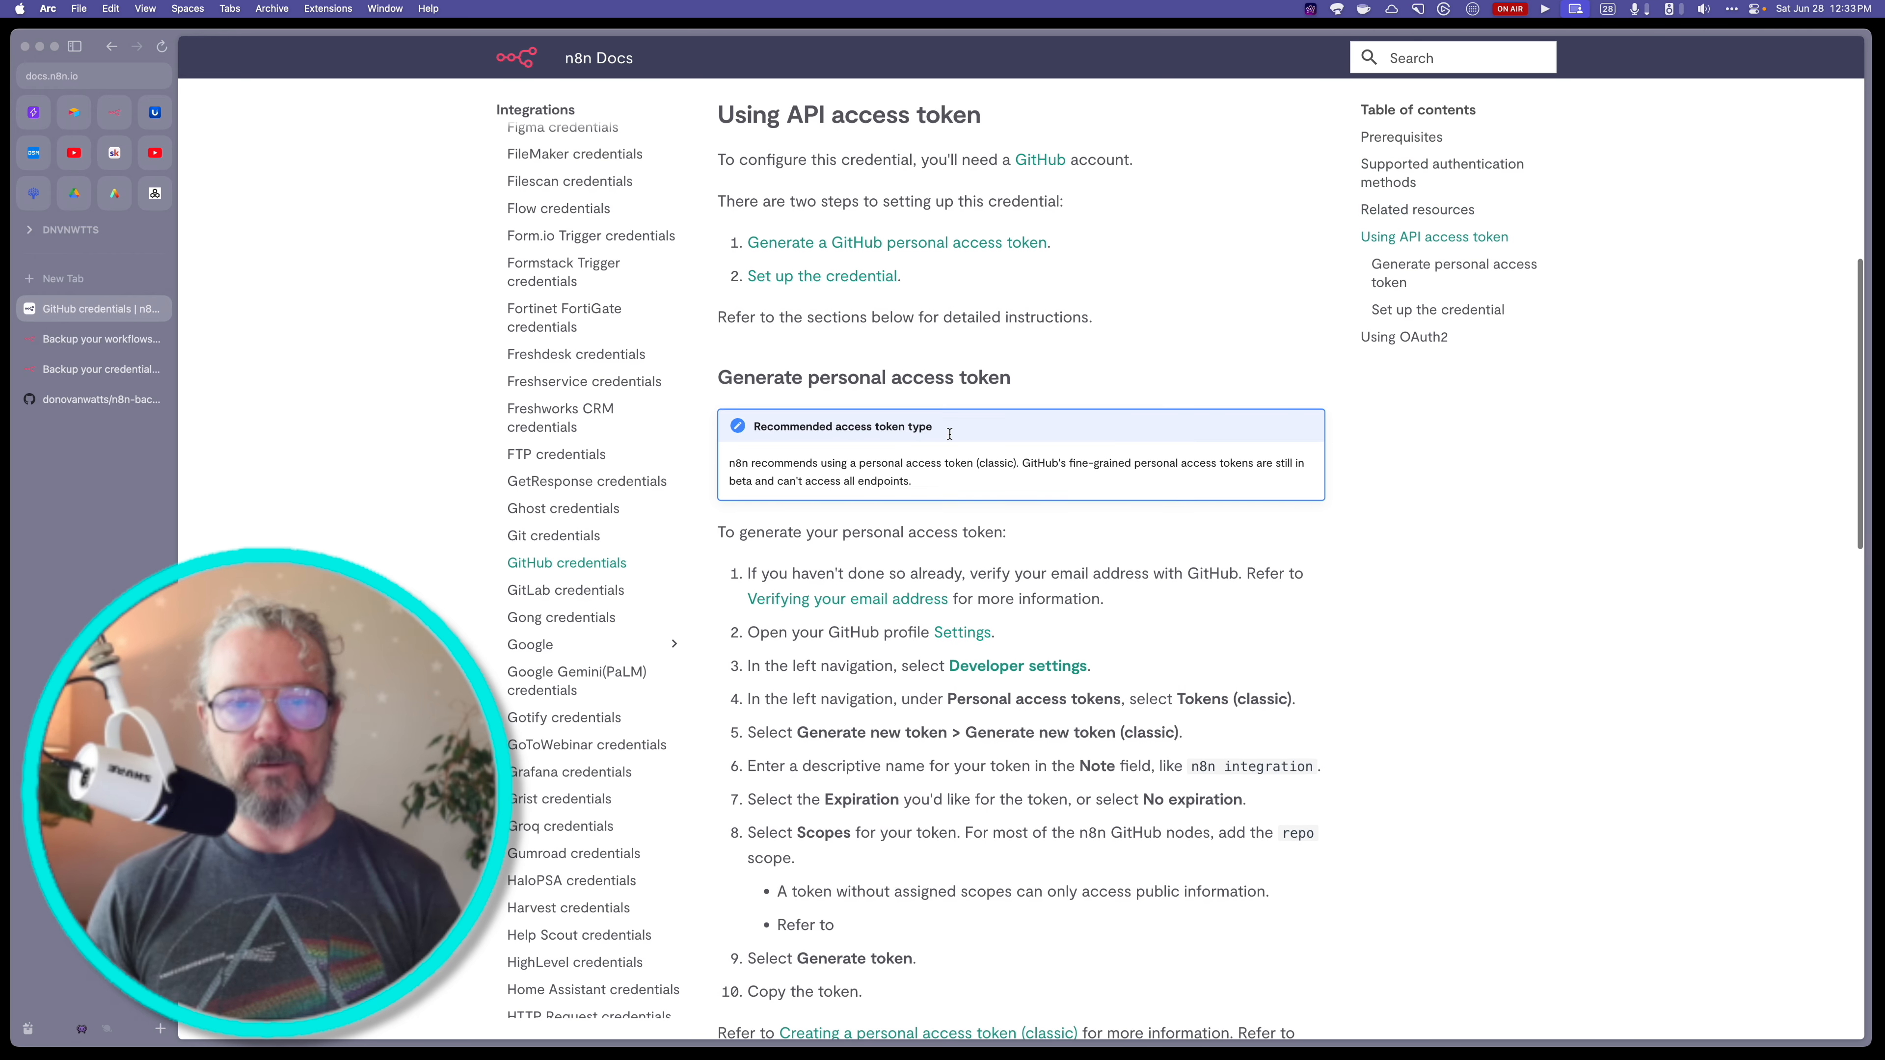
scroll(949, 433, down, 5)
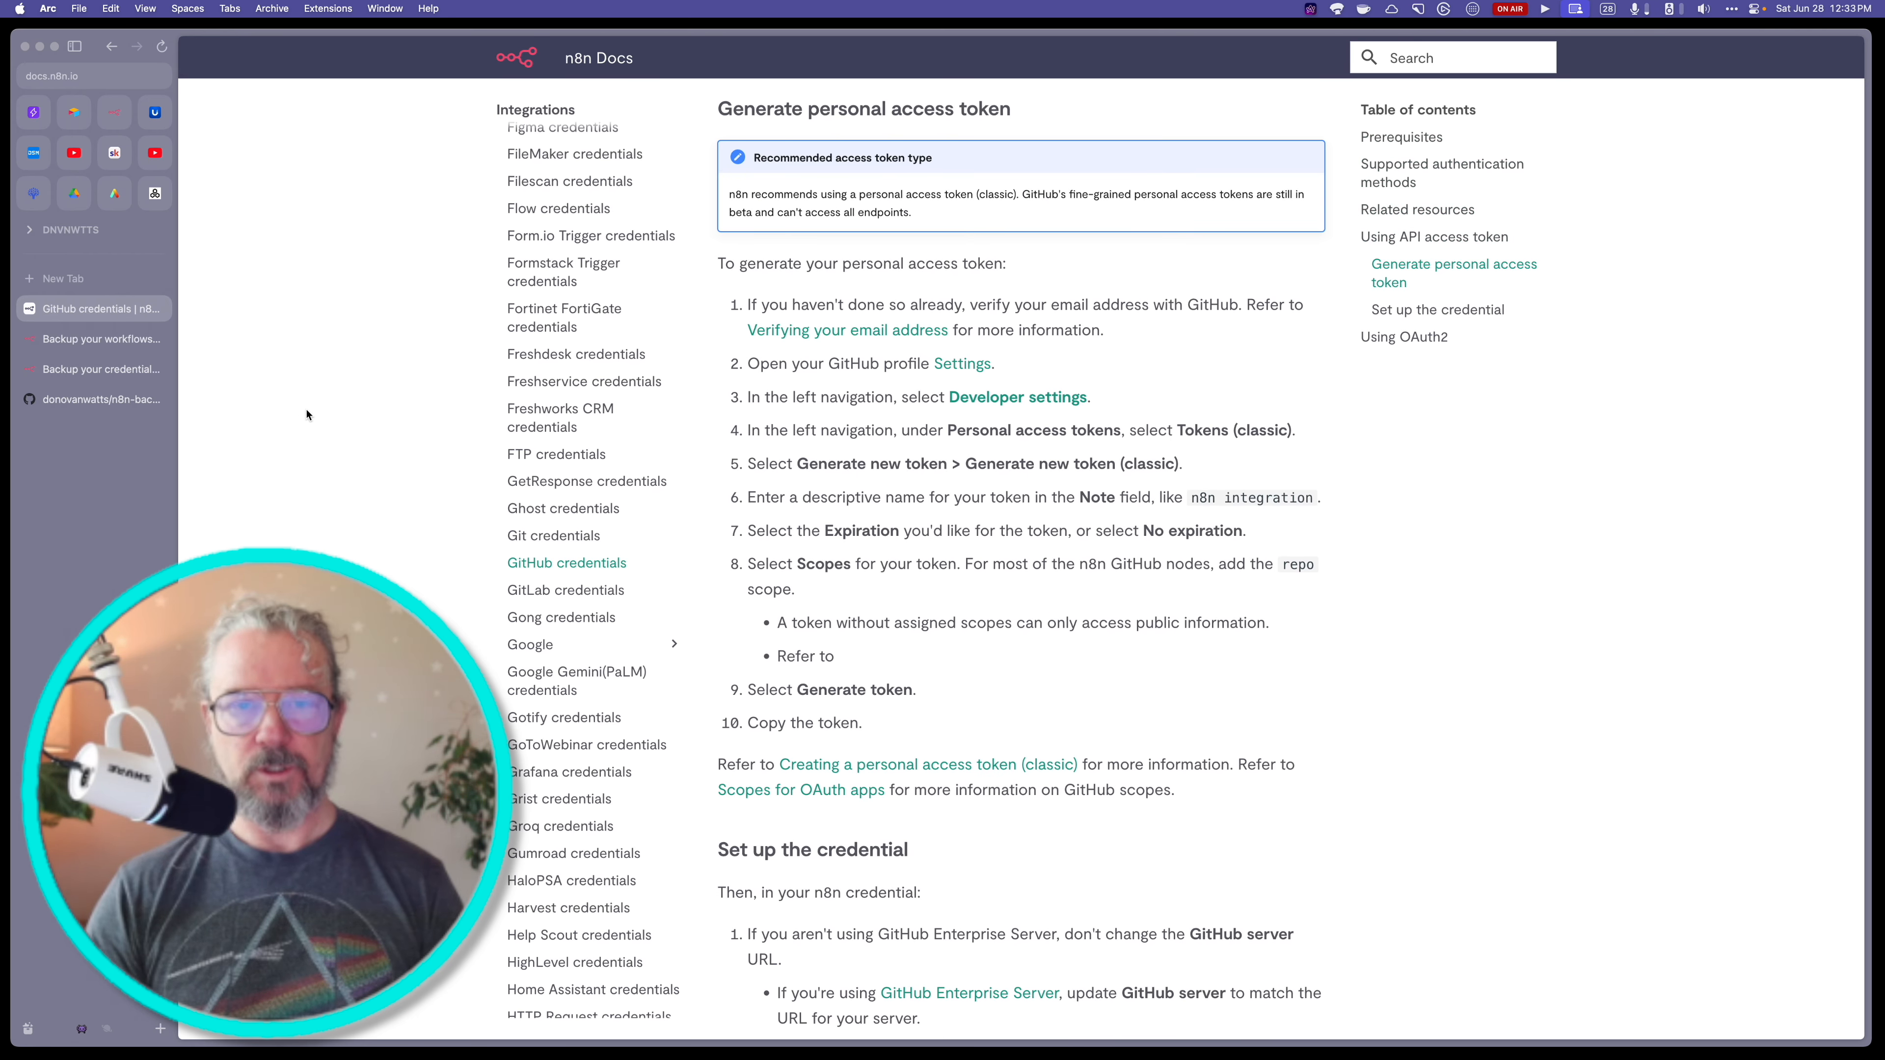
key(ctrl+shift+equal)
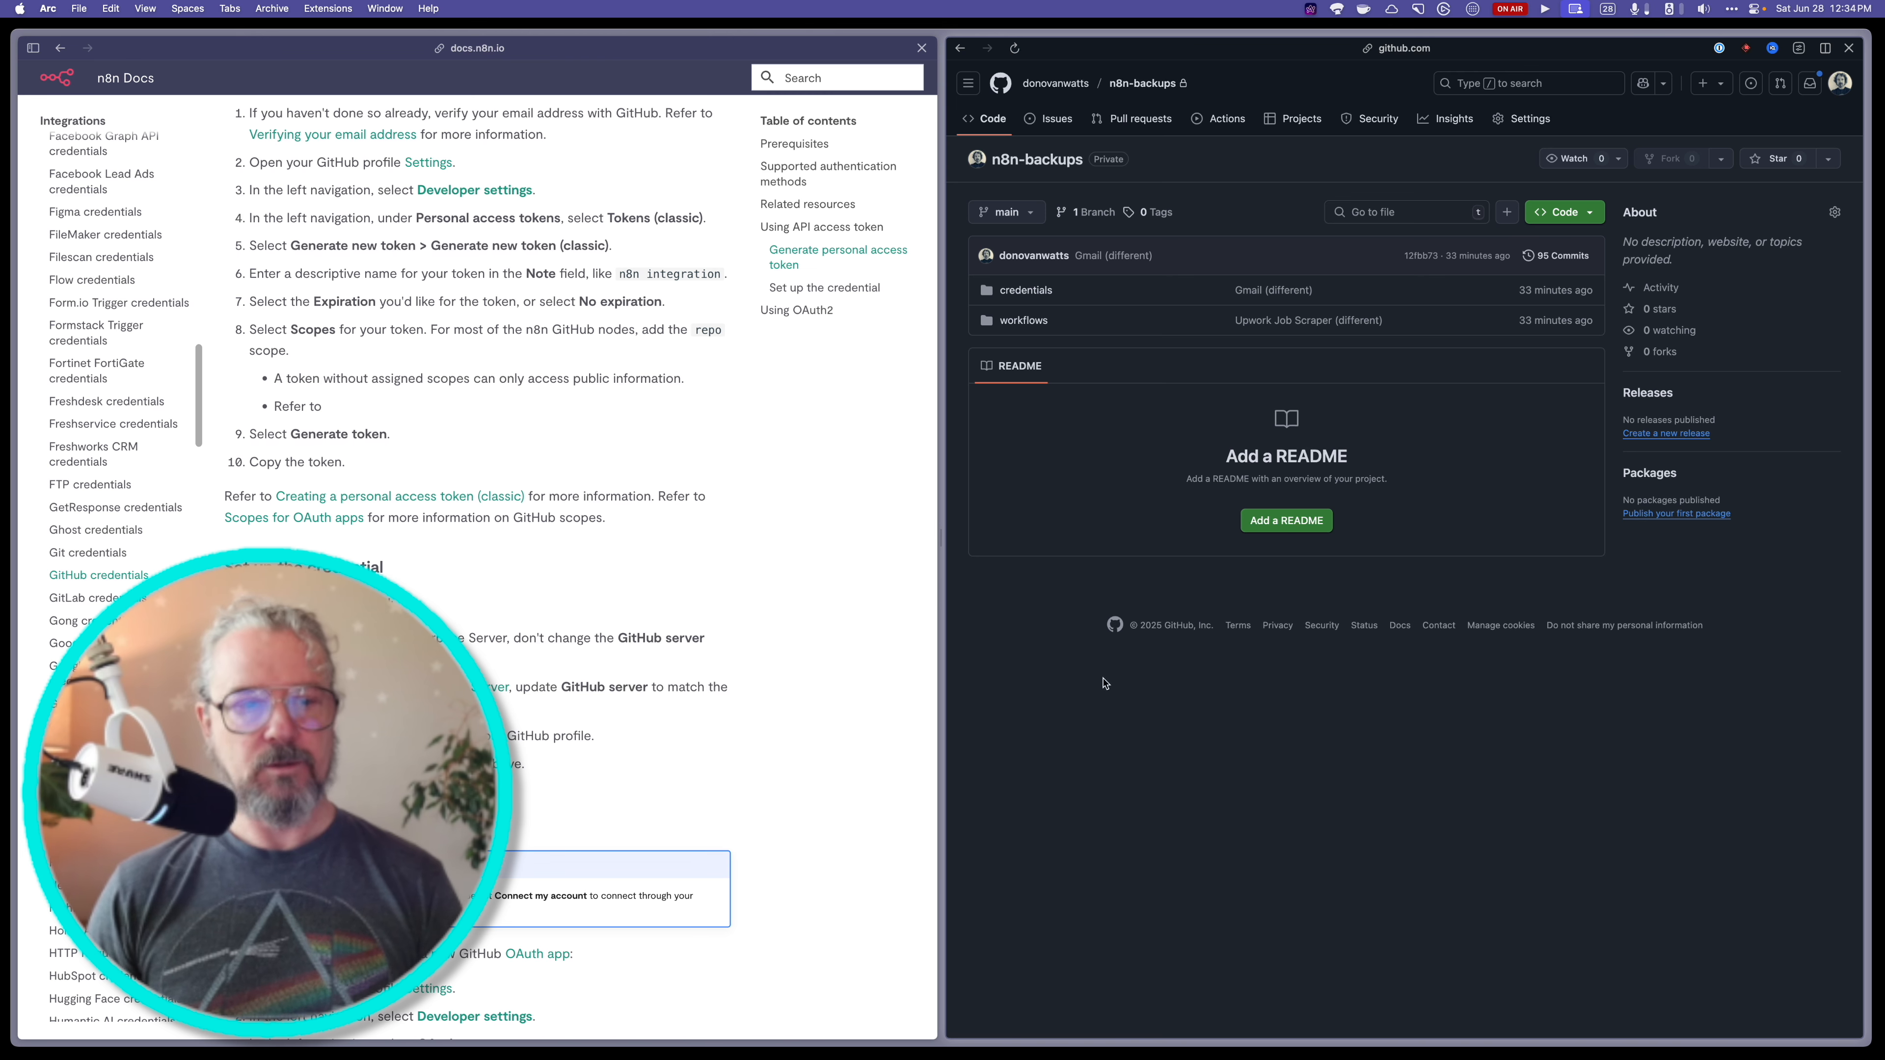
- Navigate from GitHub account settings to Developer settings' classic personal access tokens list
scroll(800, 582, down, 2)
scroll(800, 582, down, 6)
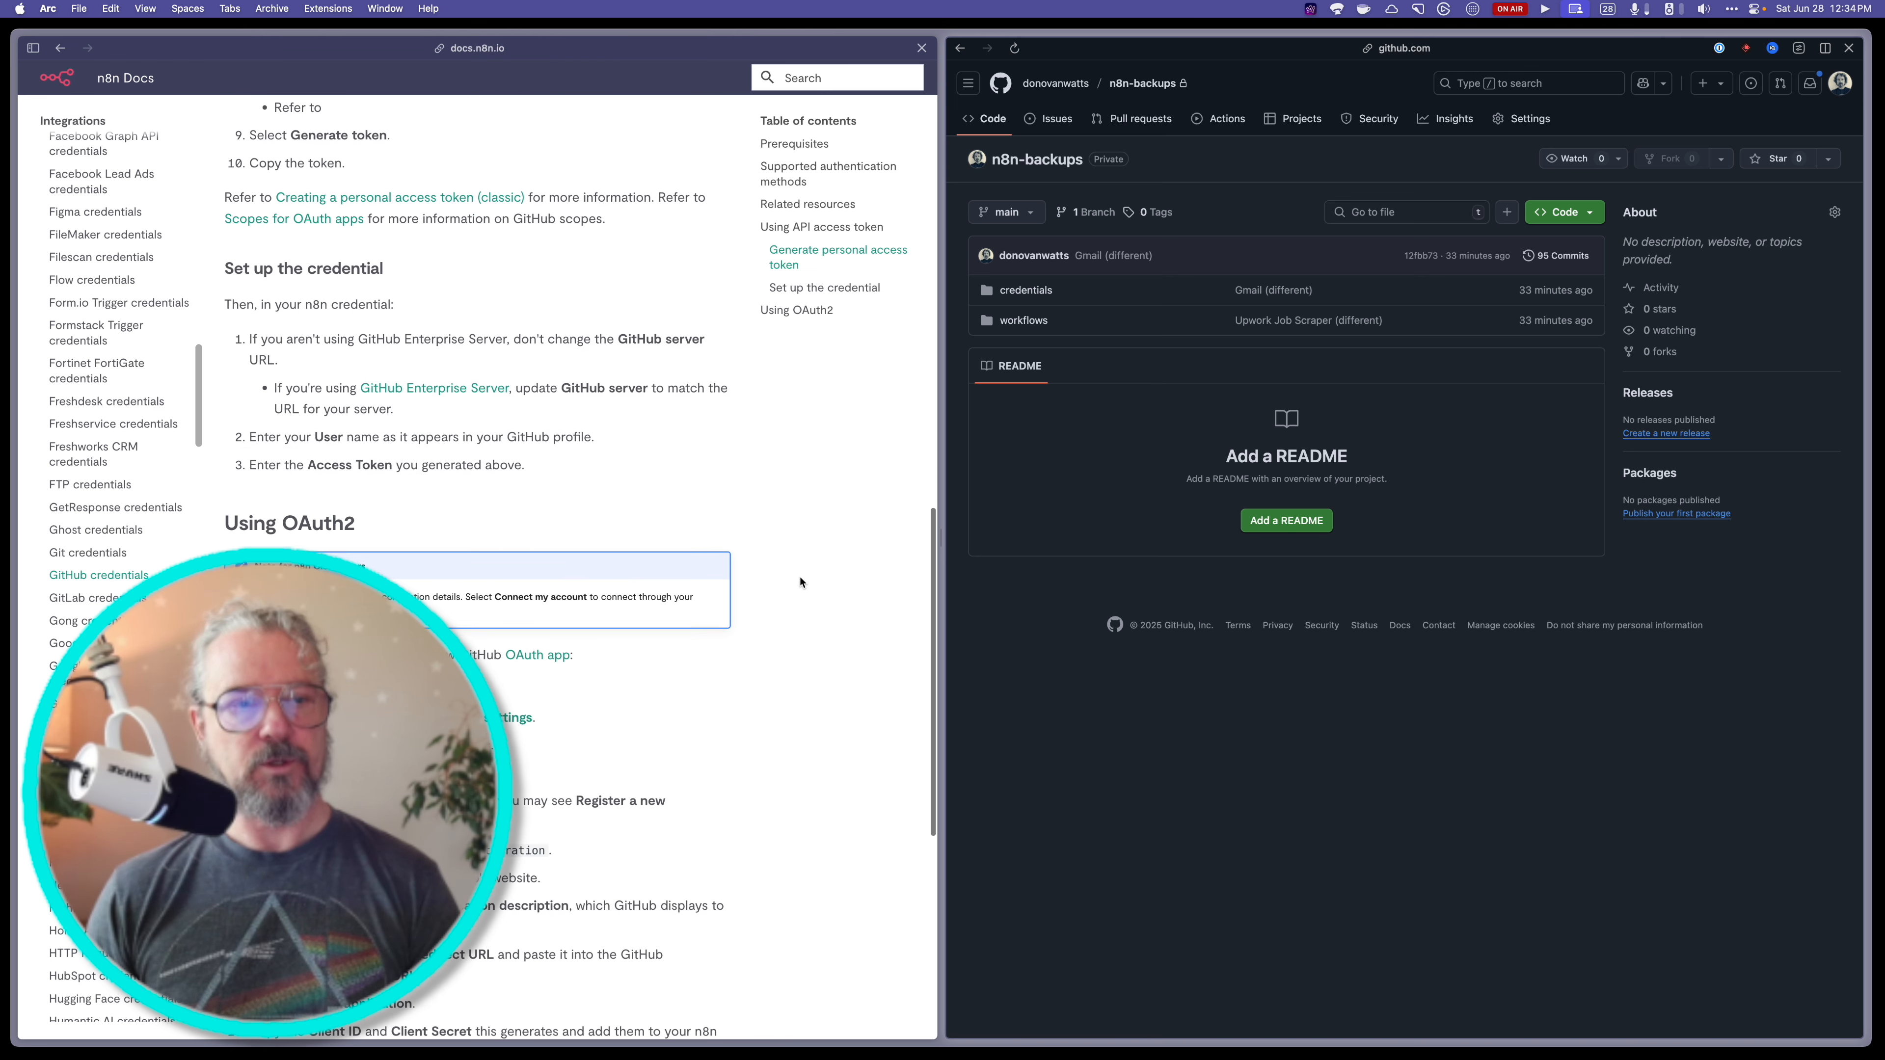
scroll(800, 582, up, 8)
click(1839, 87)
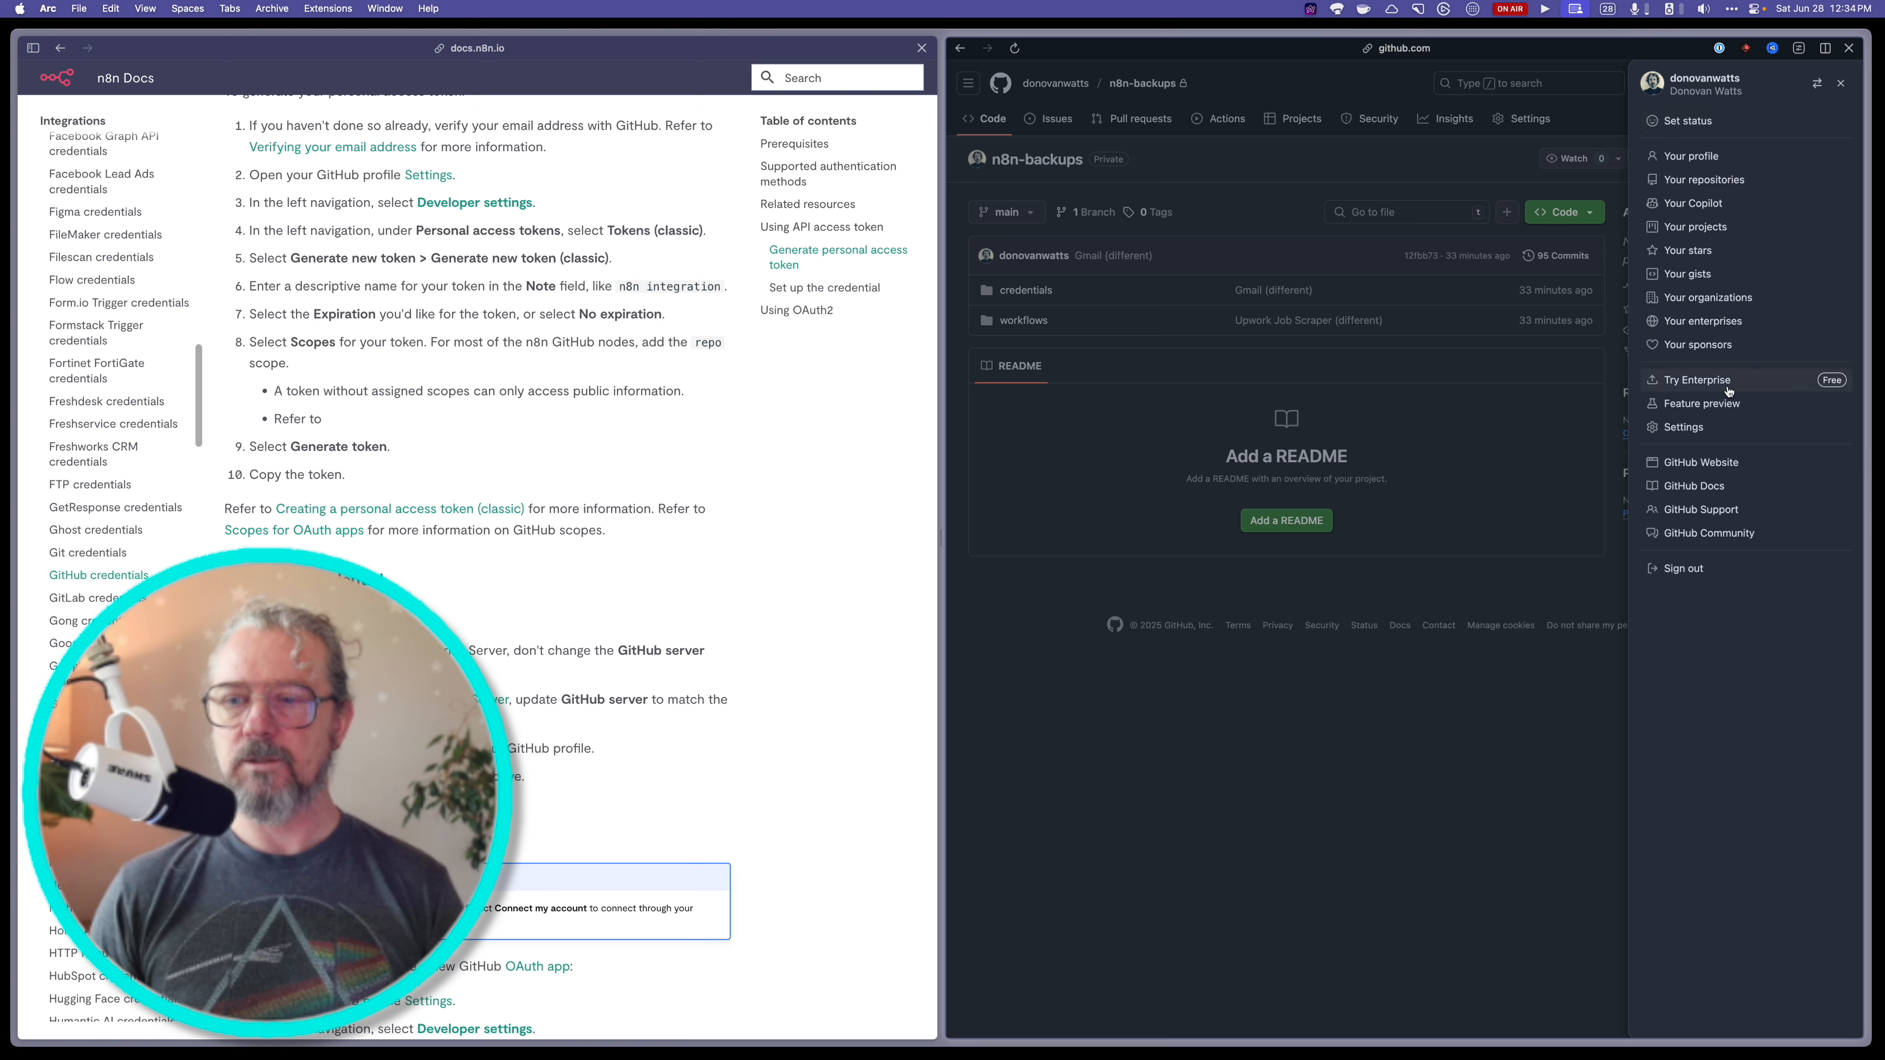
click(1683, 427)
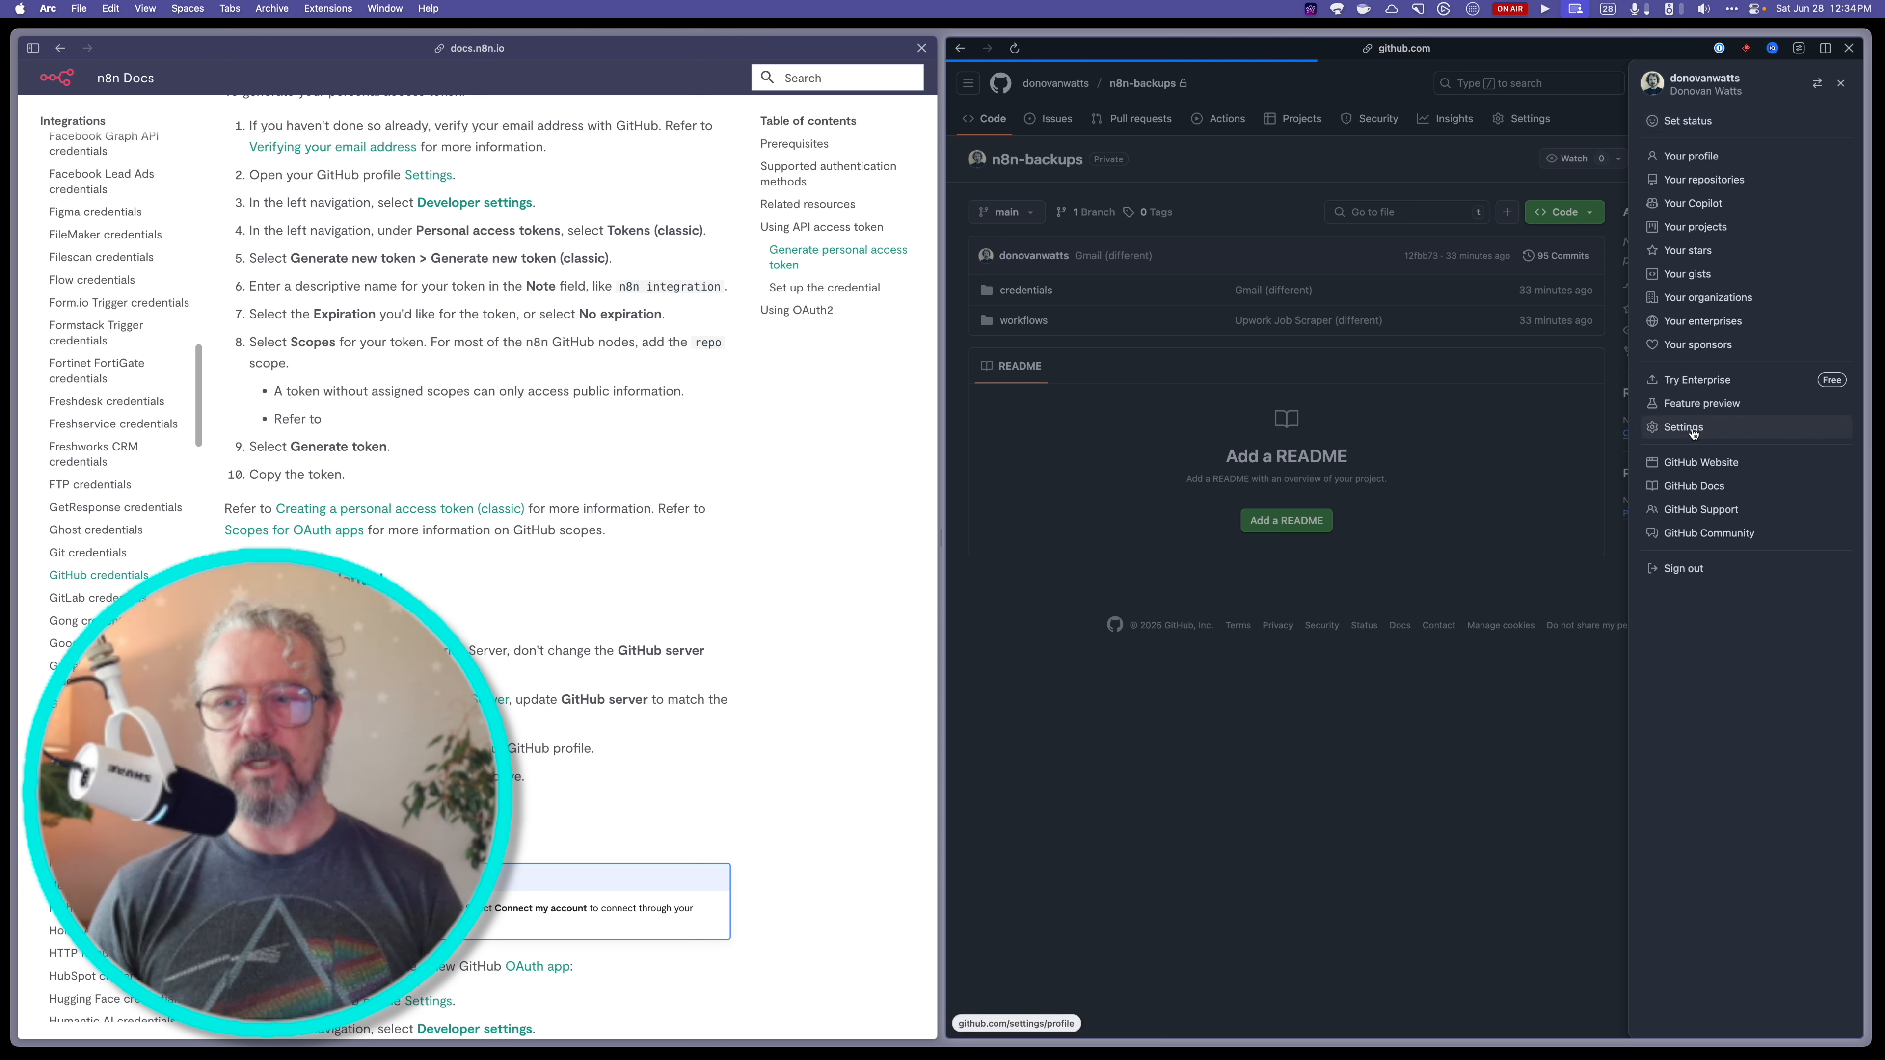
scroll(1113, 537, down, 1)
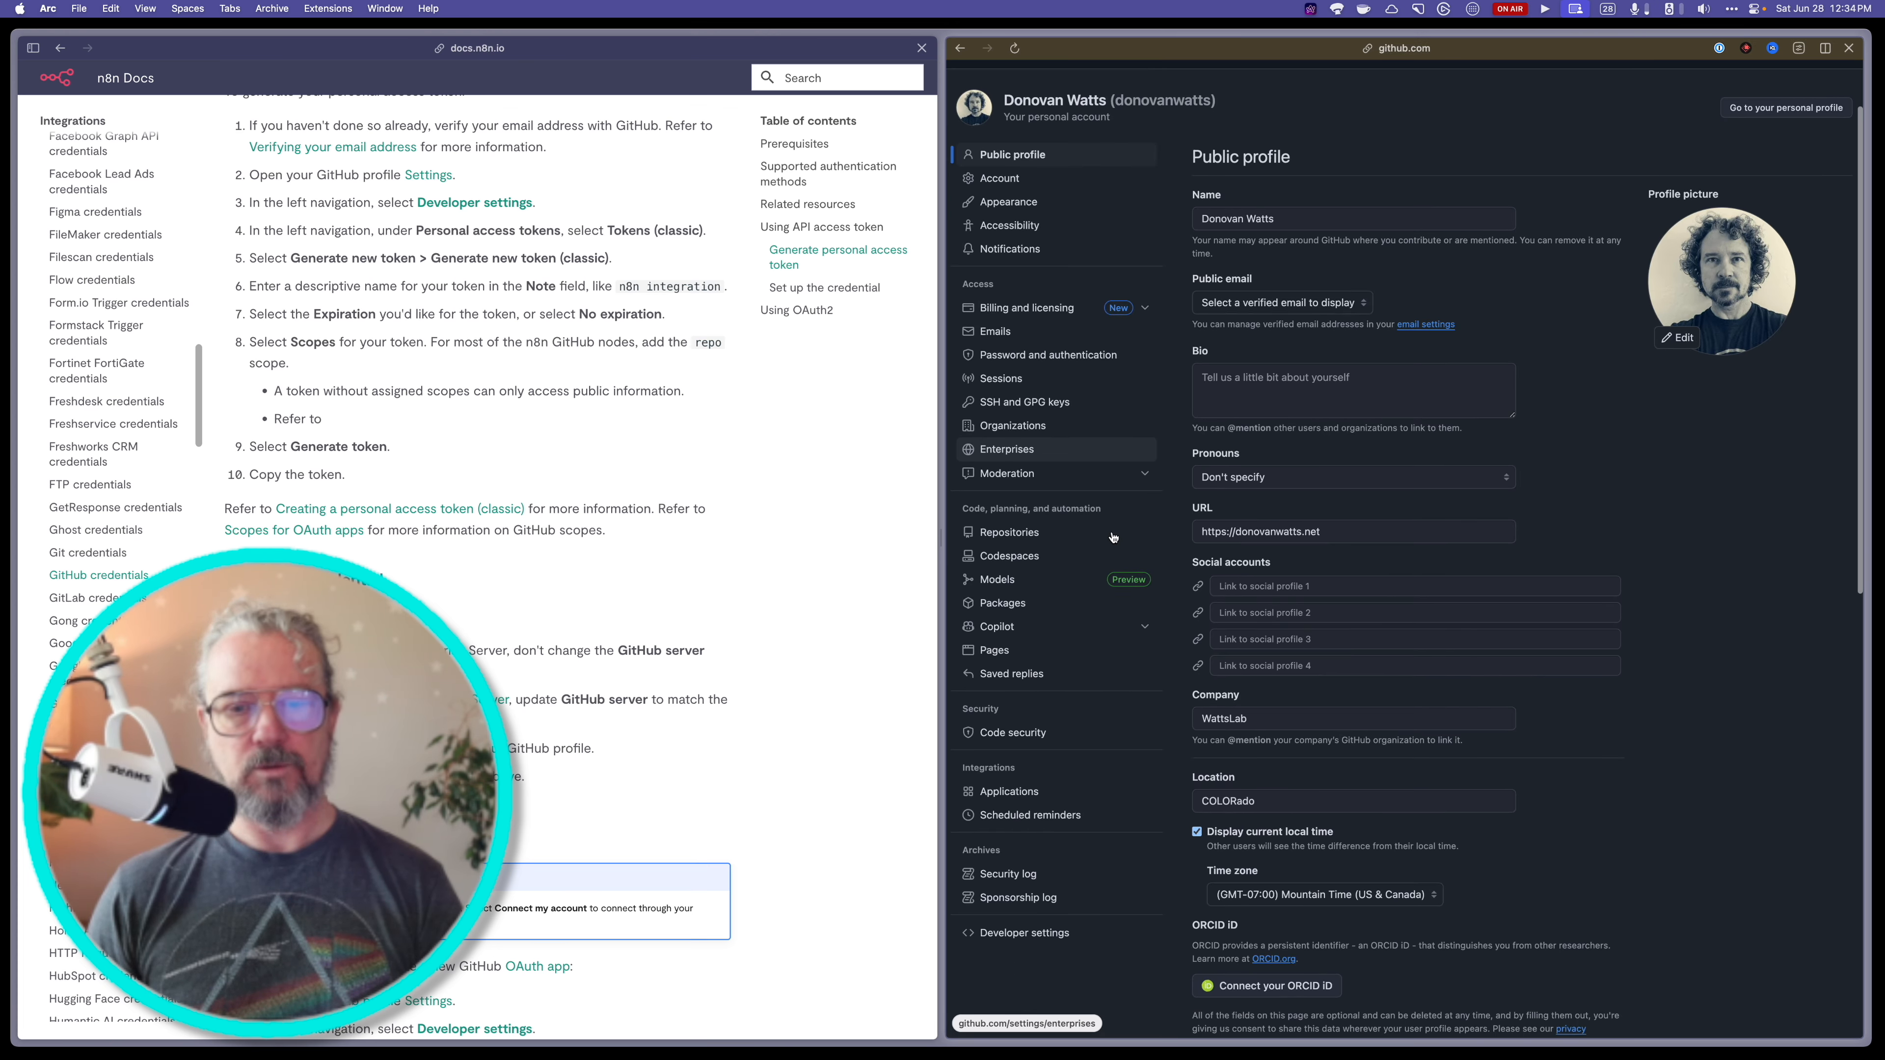
scroll(1039, 779, down, 5)
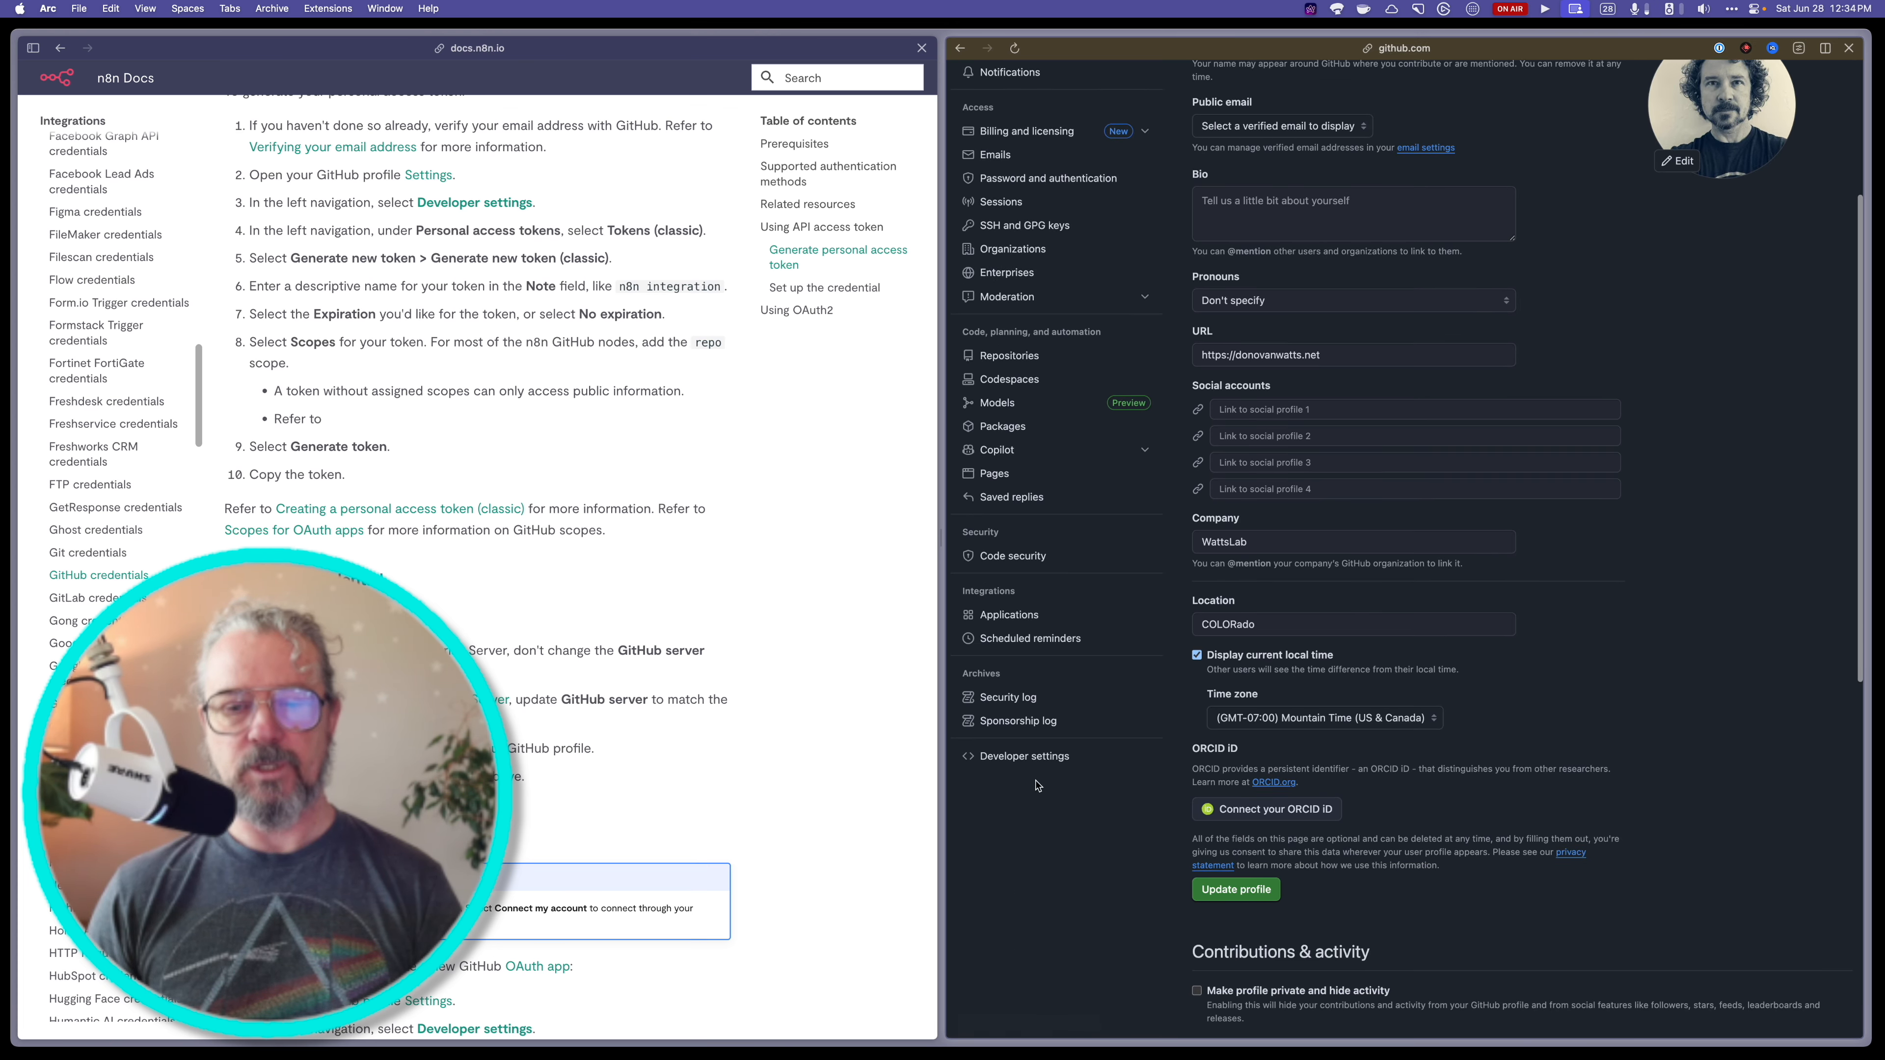
click(1024, 746)
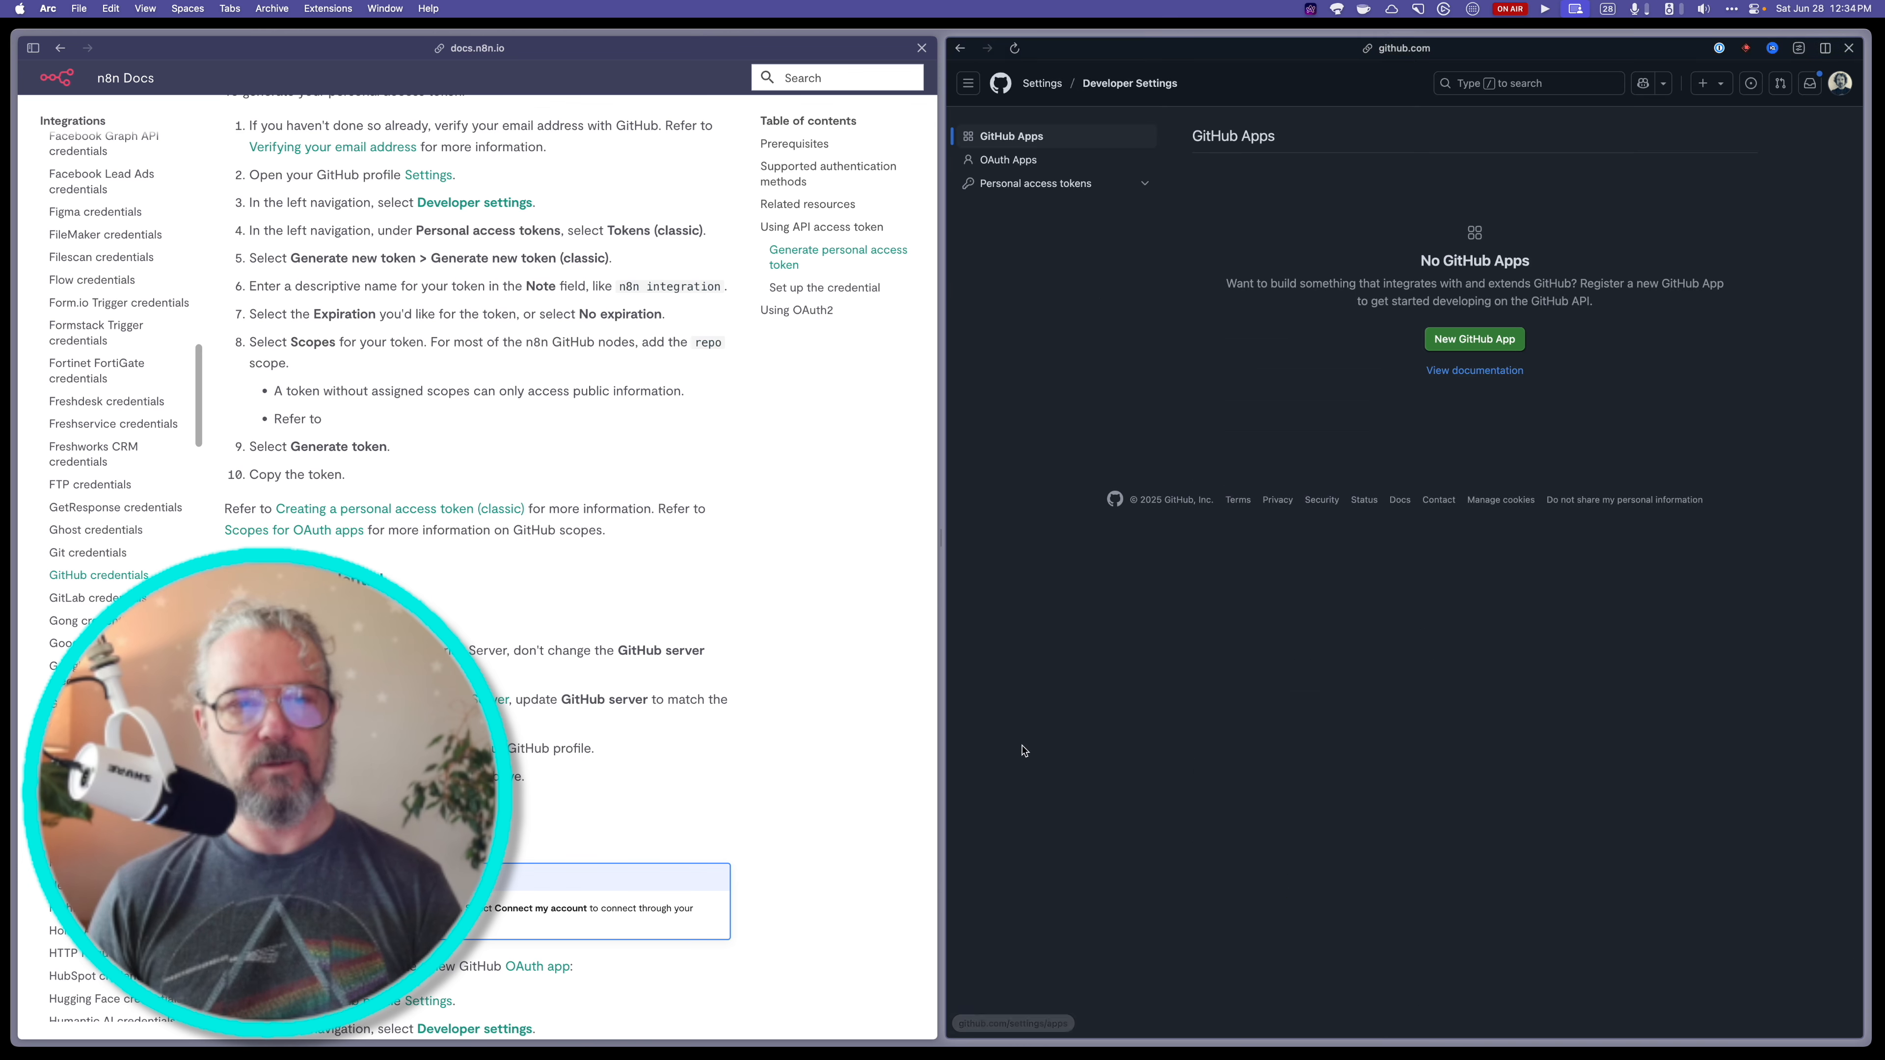
click(1109, 190)
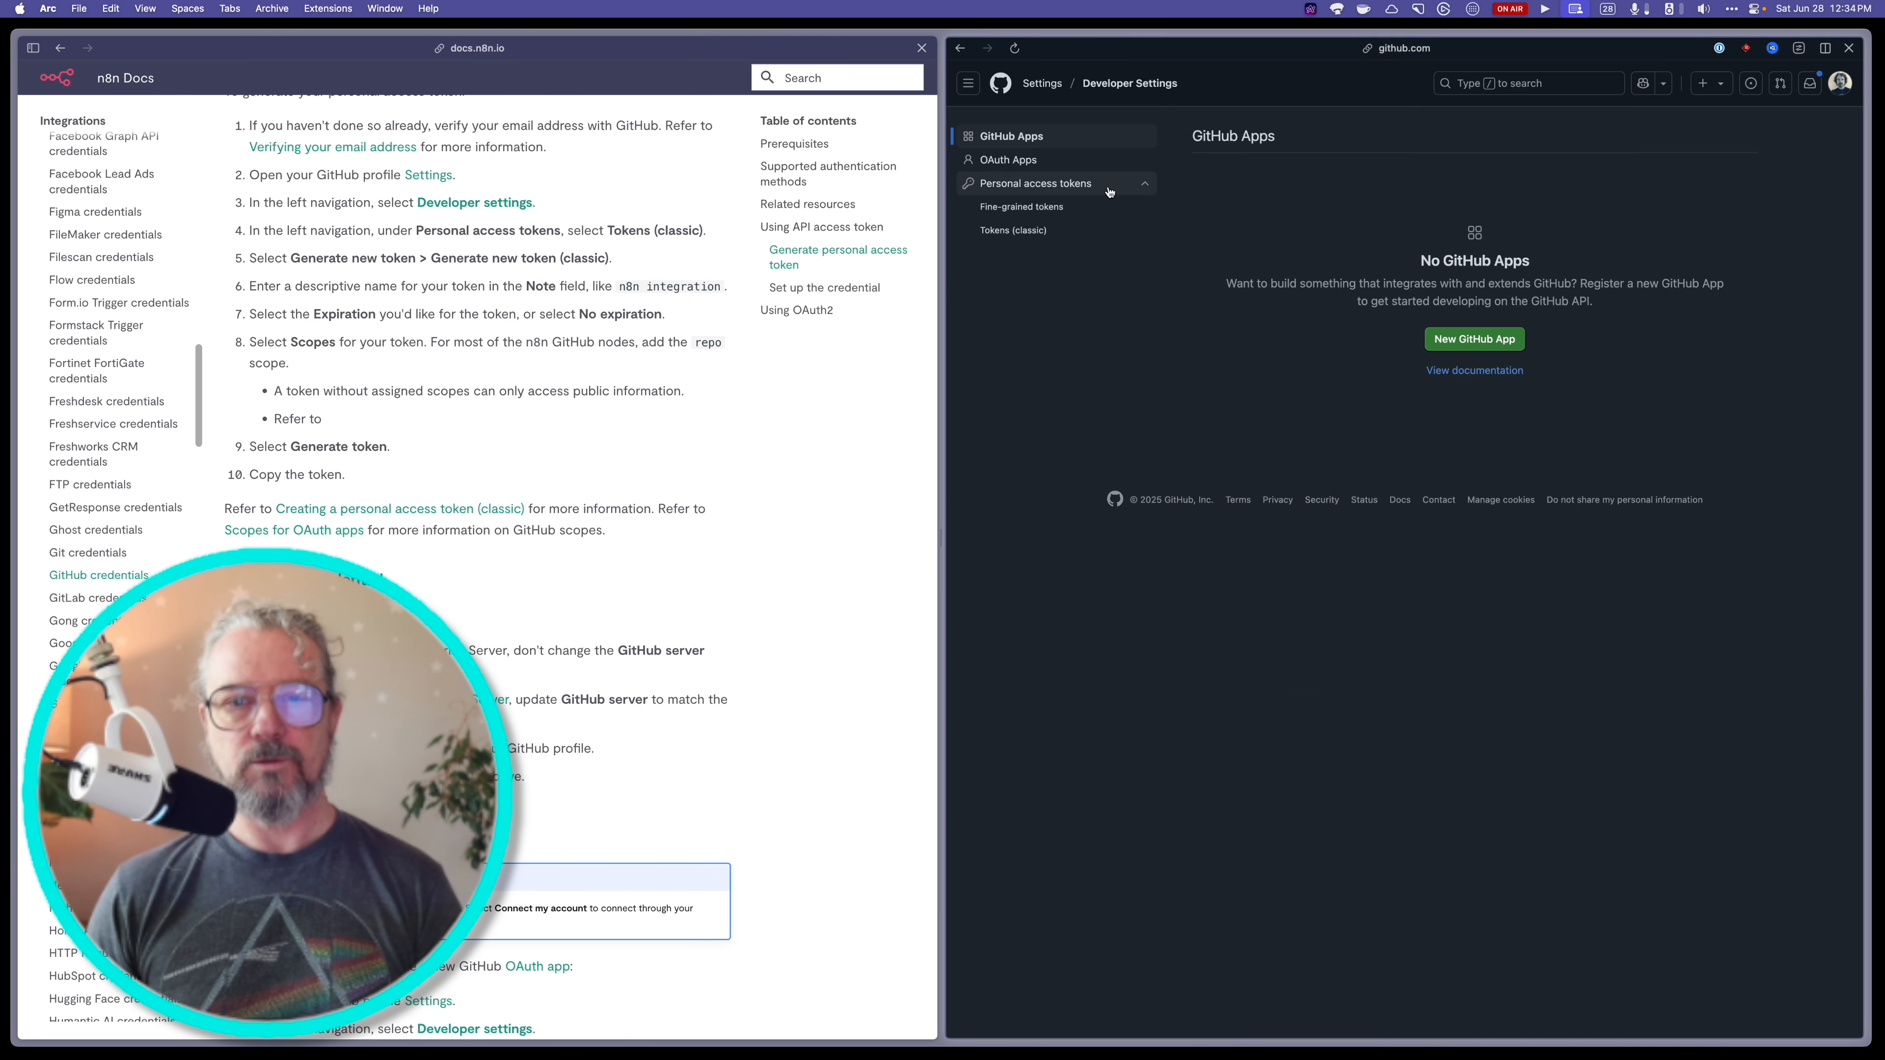
click(1053, 236)
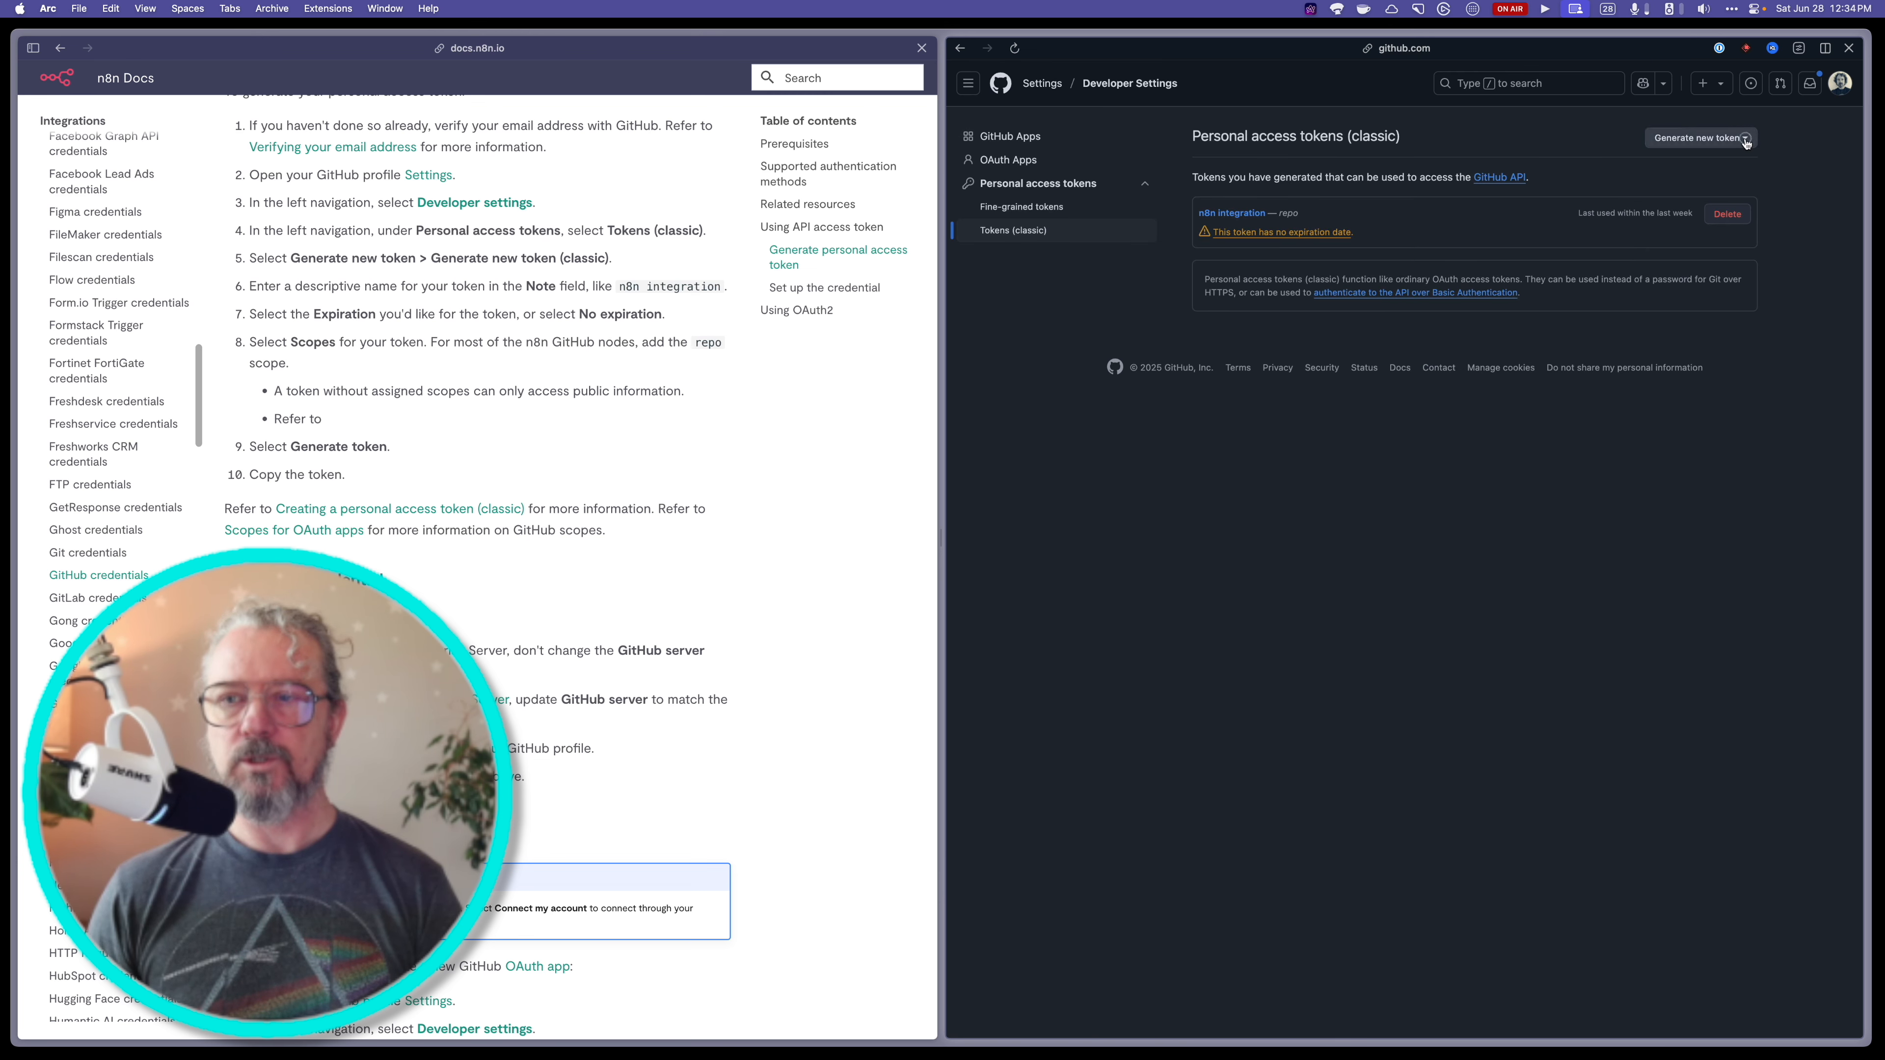
- Generate a classic token noted 'n8n DEMO' with repo scope and copy its value
click(1745, 139)
click(1696, 211)
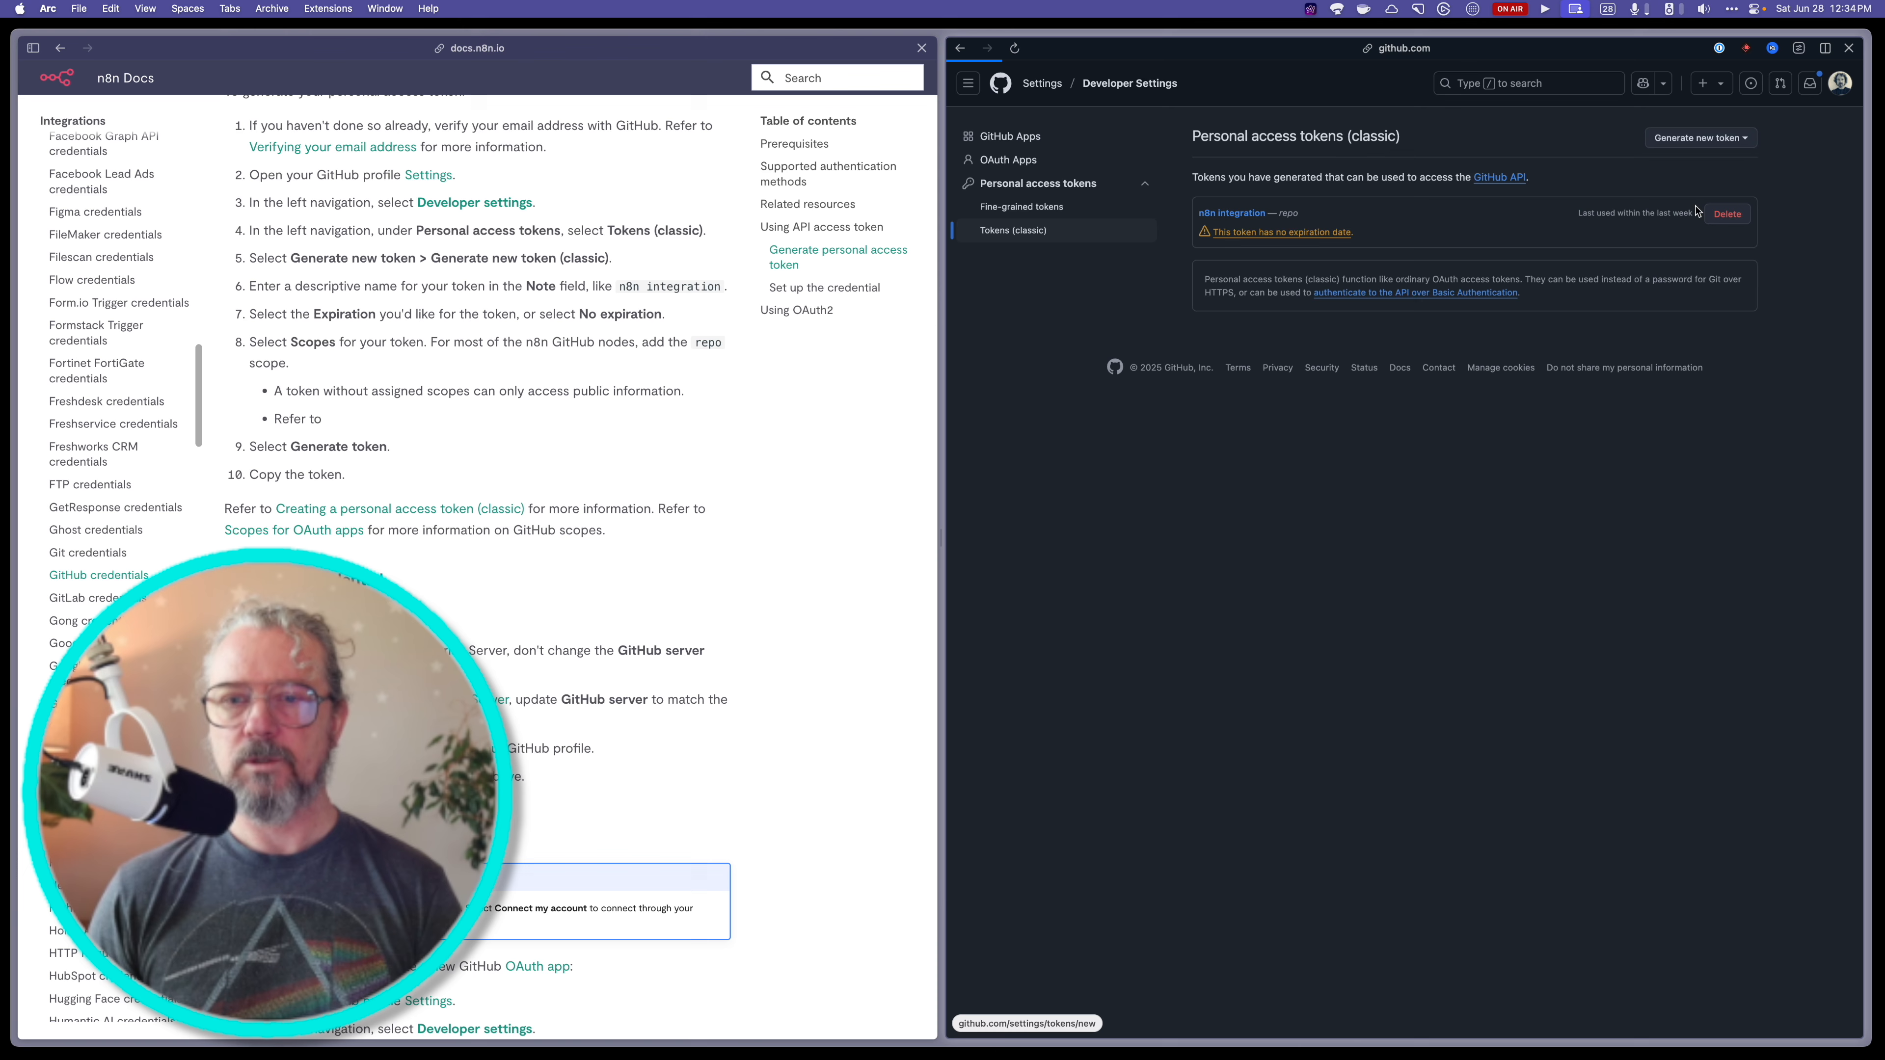
text(n8n )
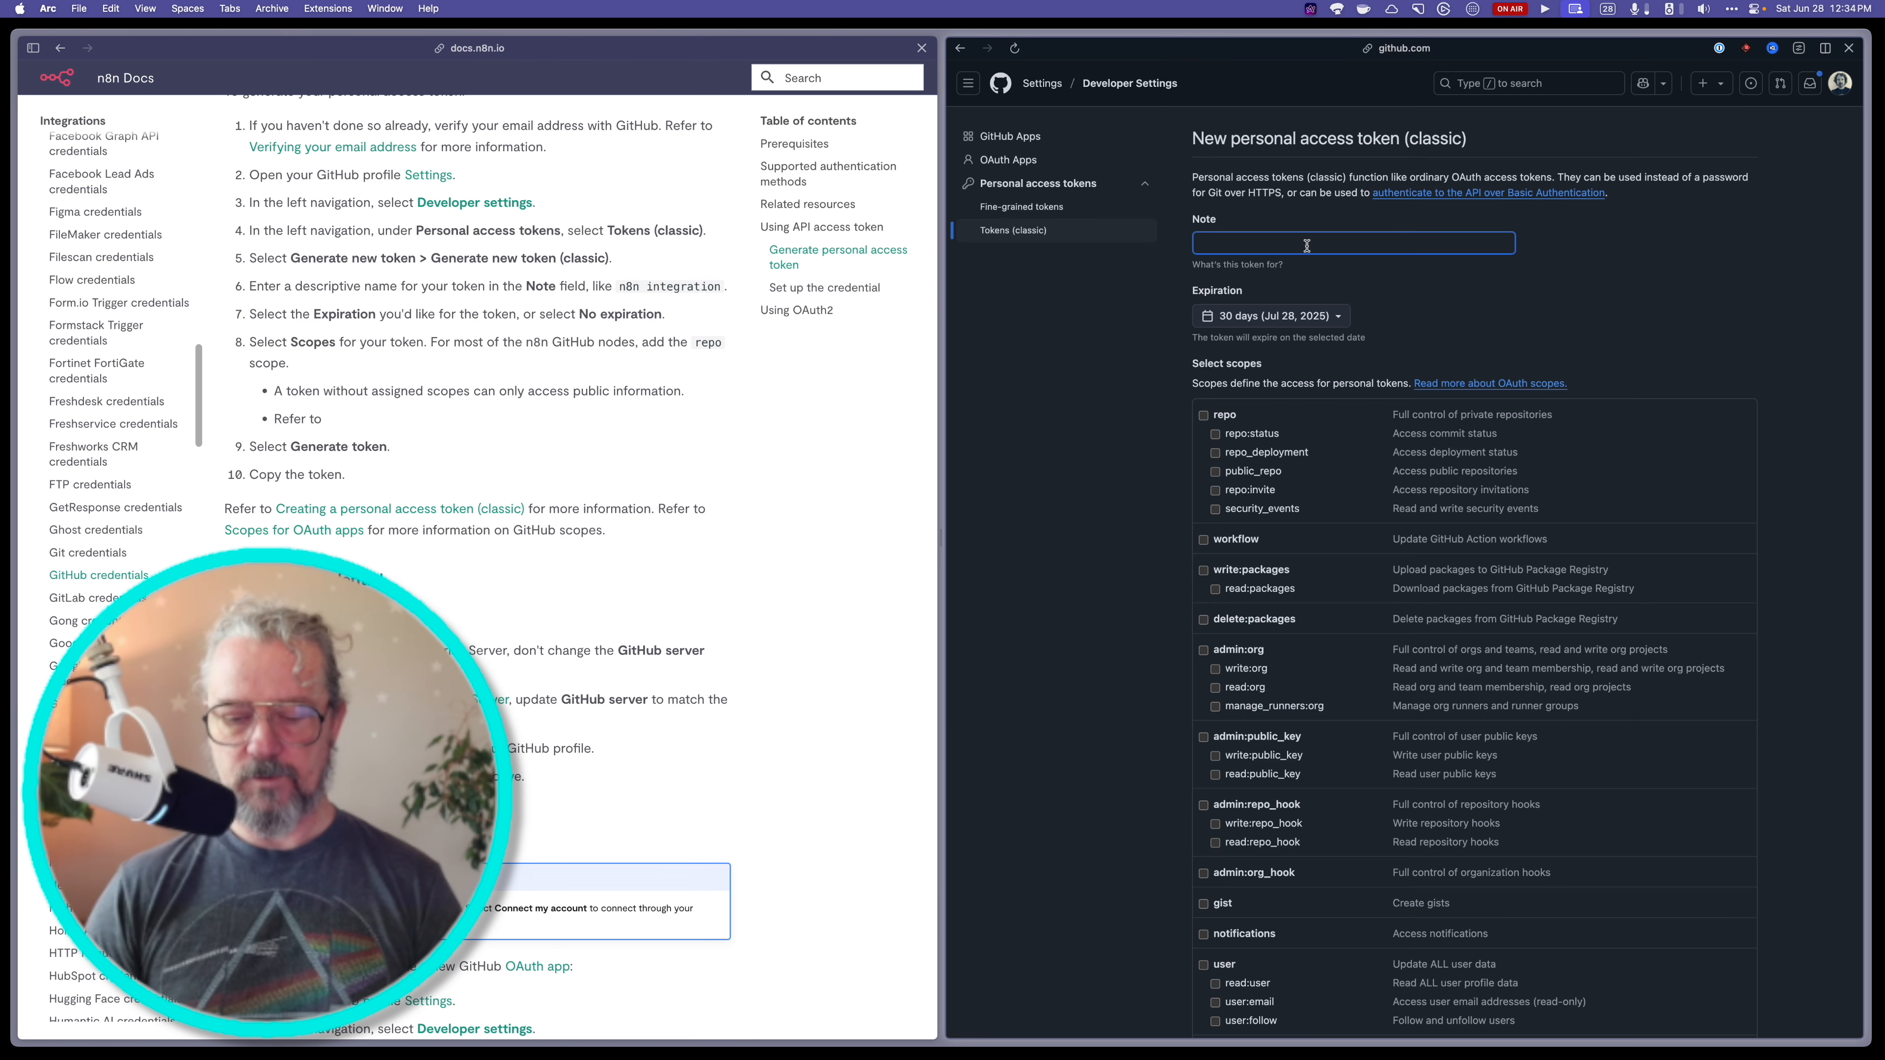
text(DEMO)
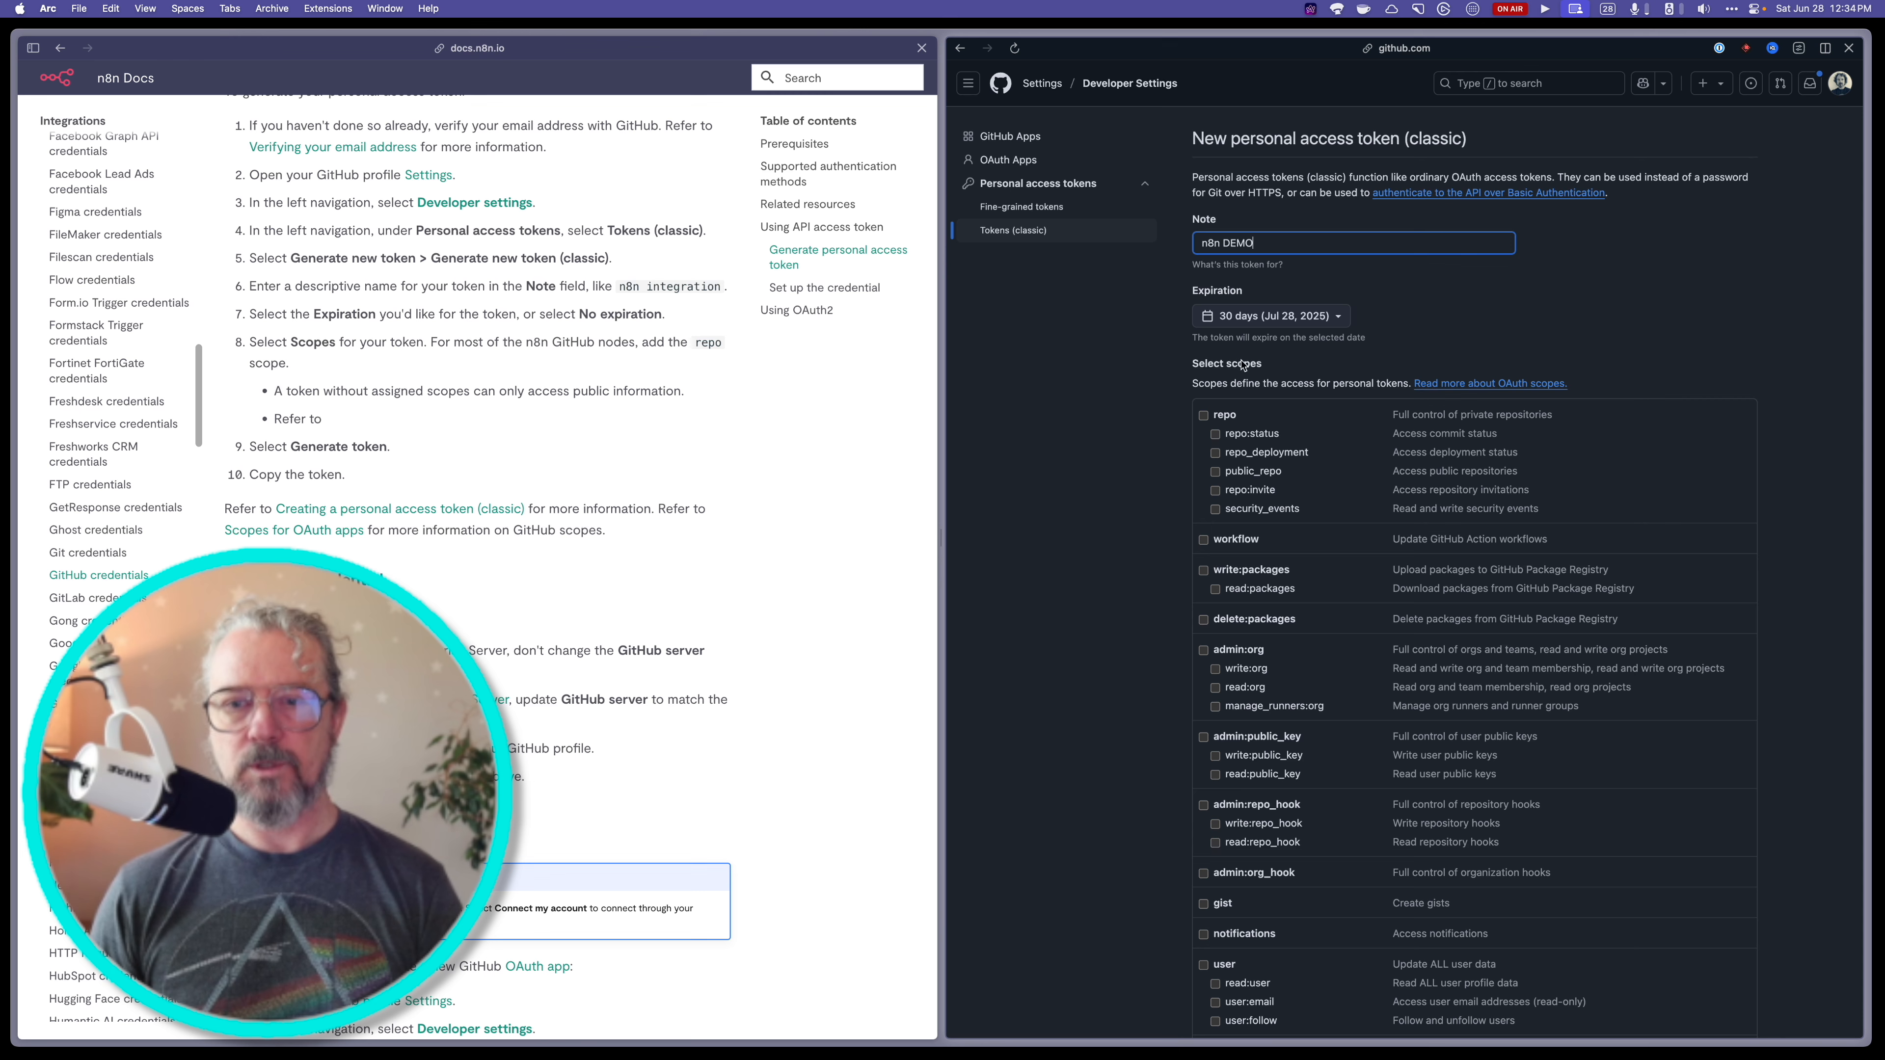
click(1203, 415)
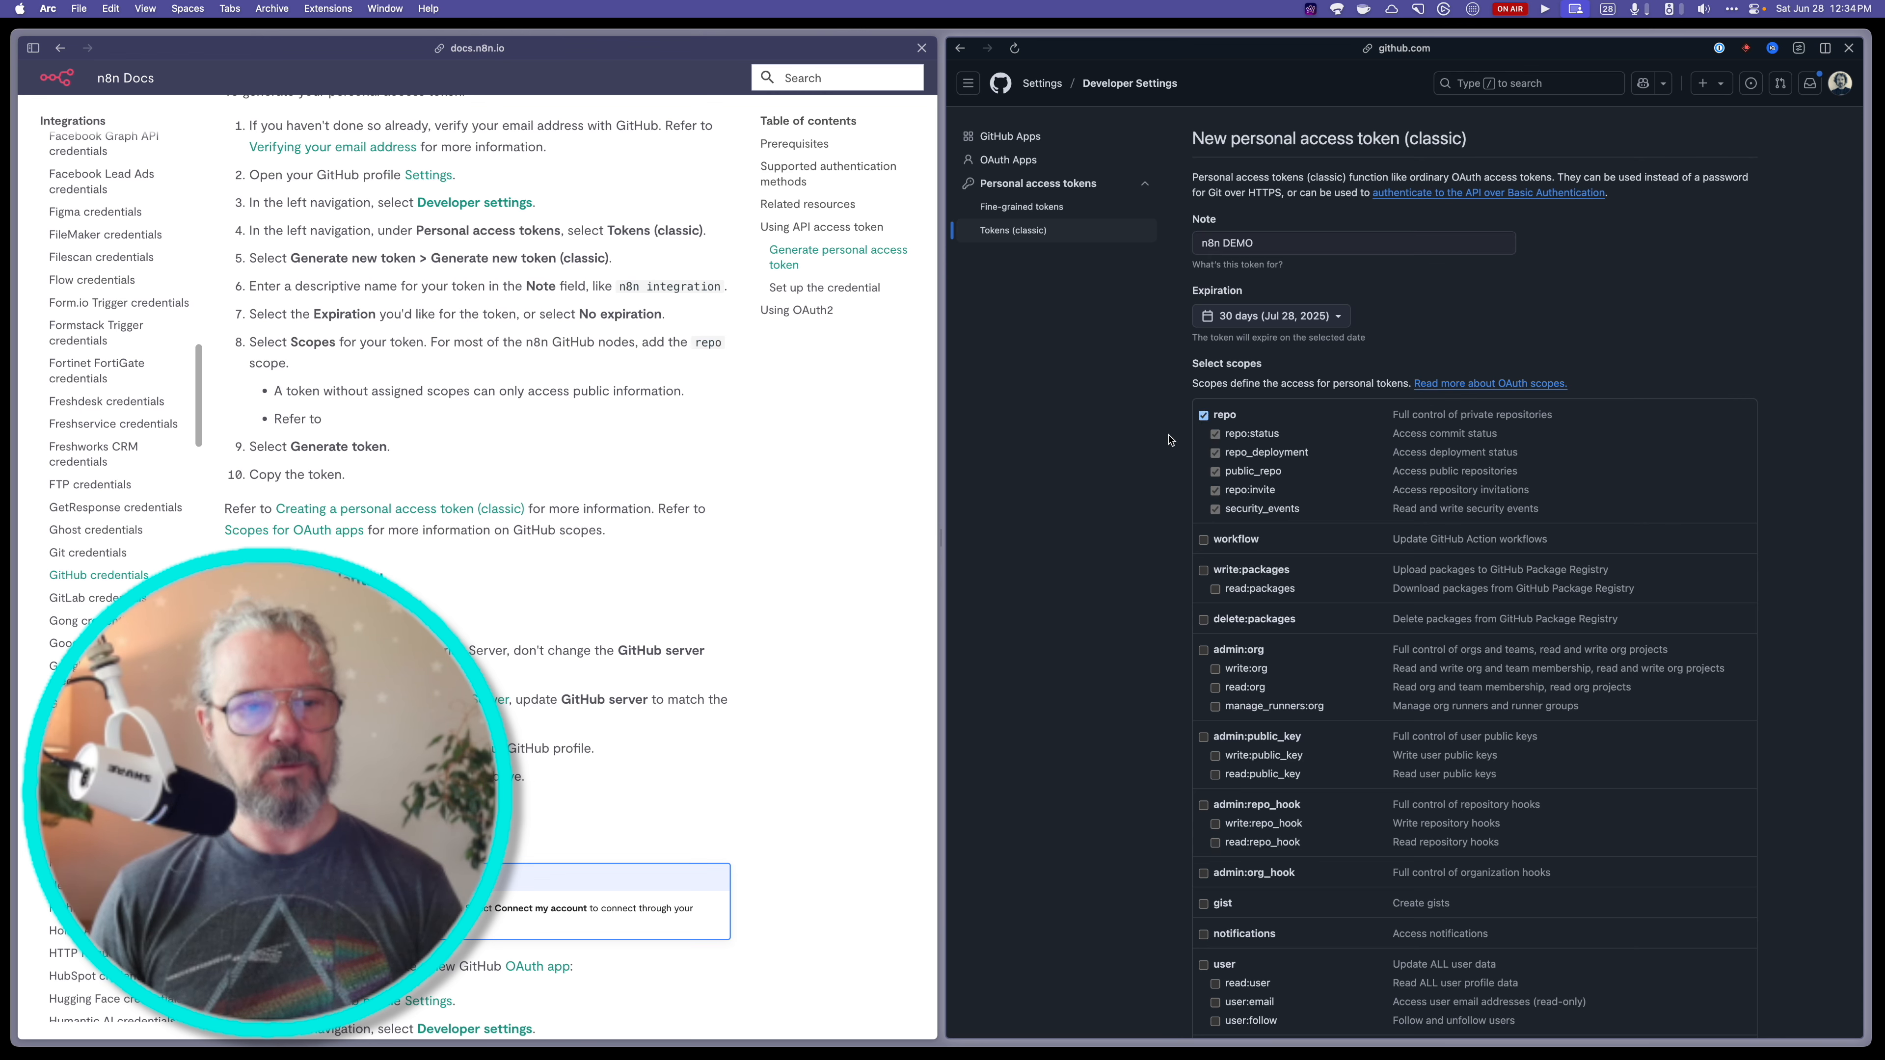
scroll(1168, 439, down, 10)
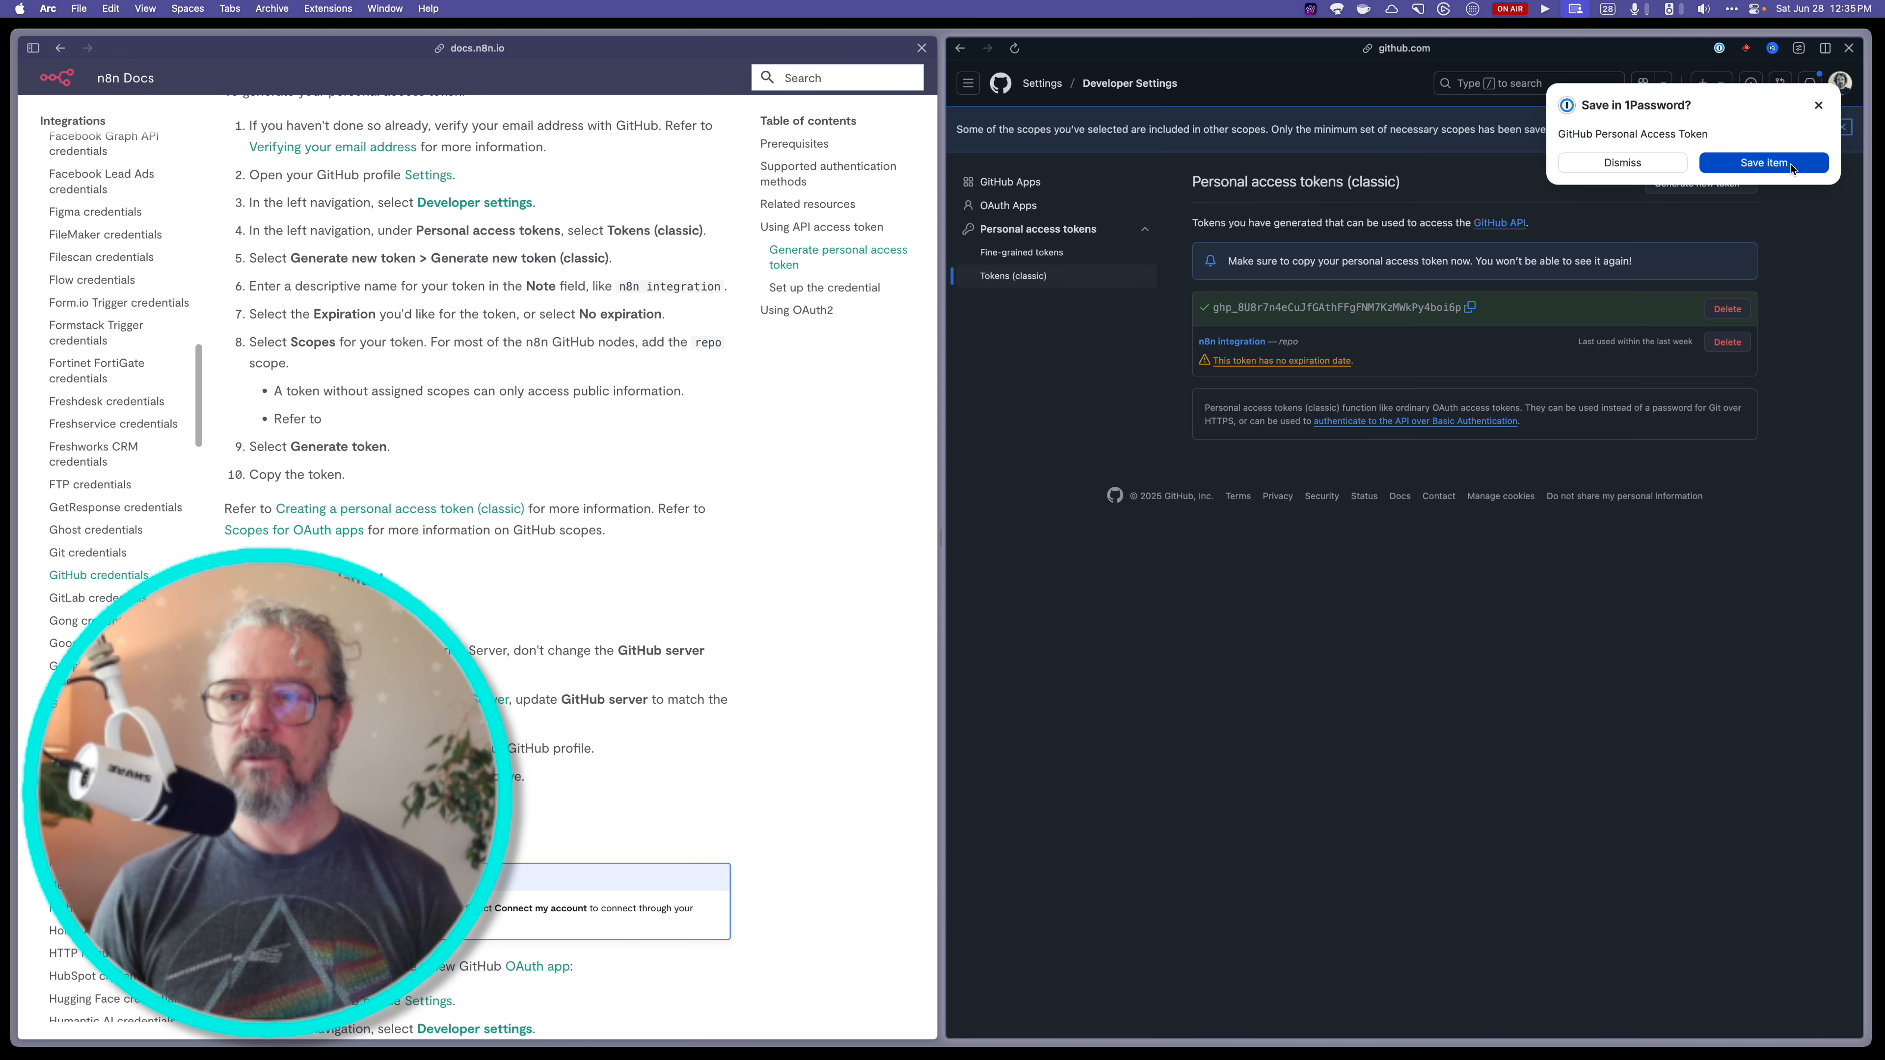
click(1622, 162)
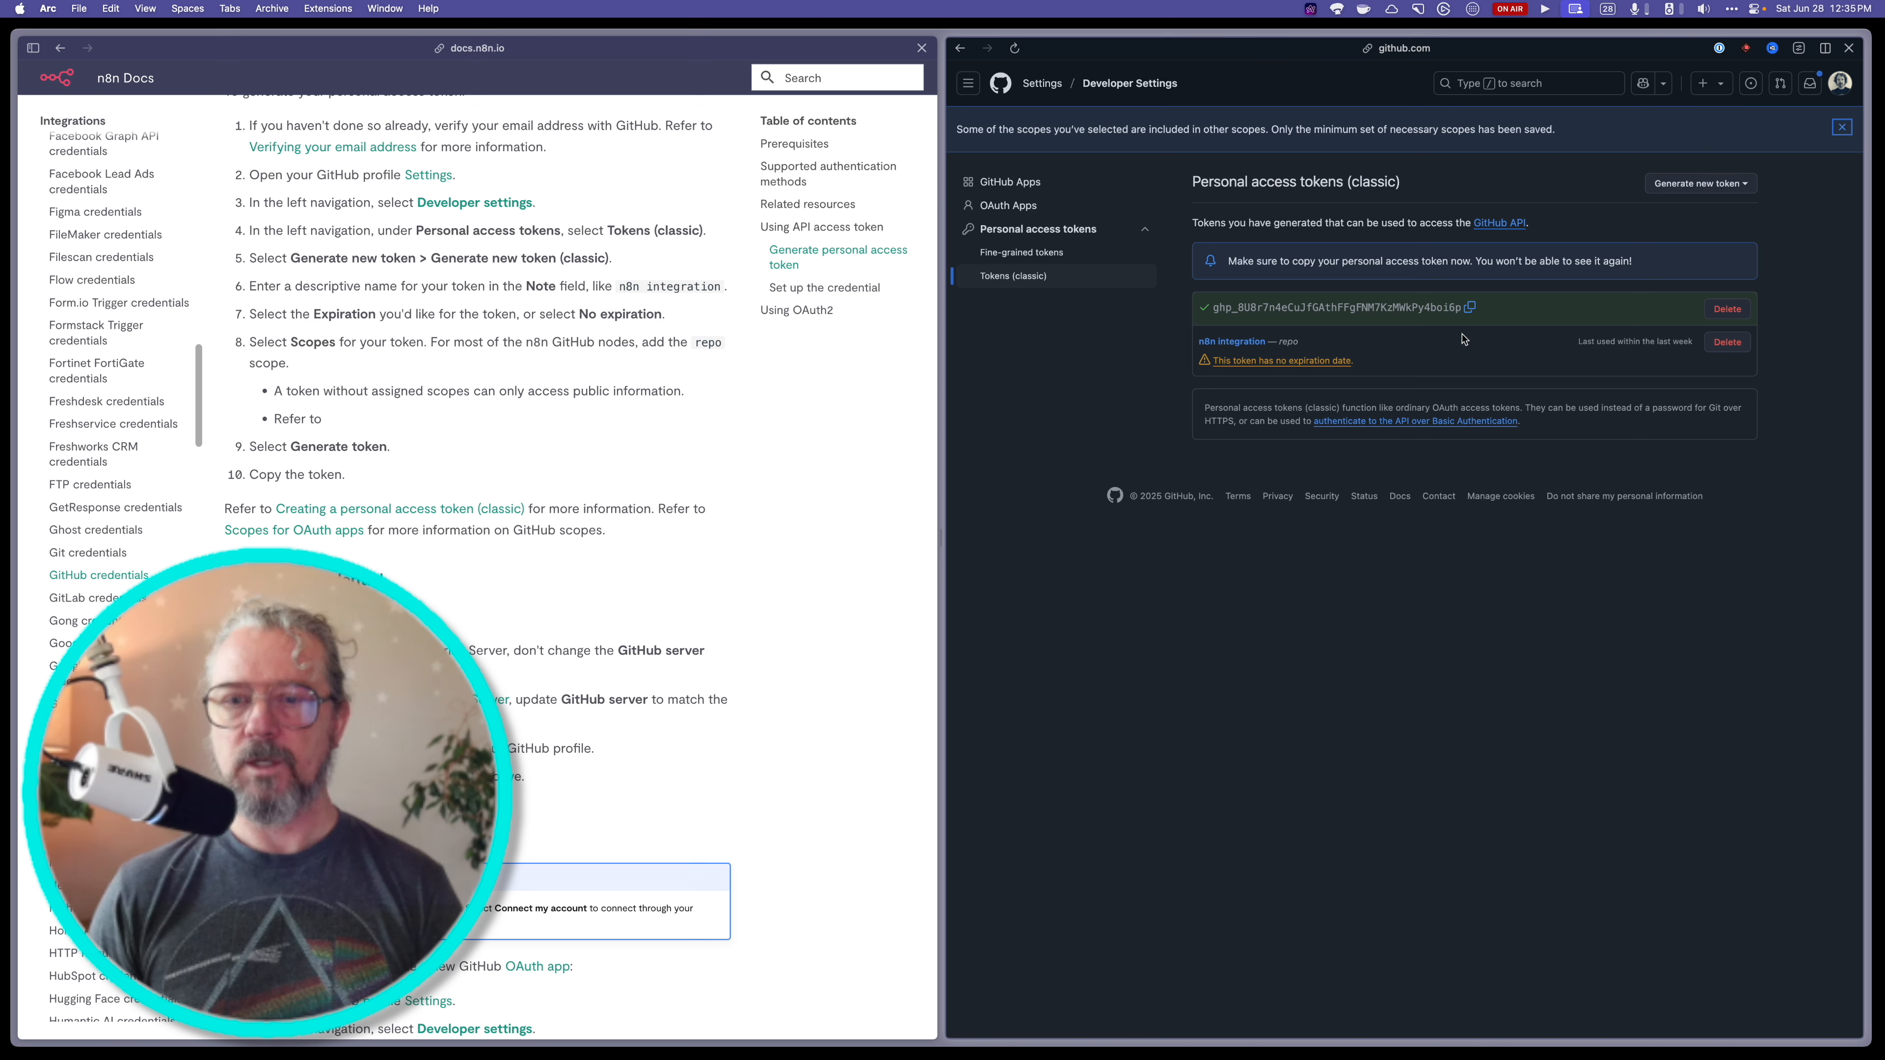
click(1471, 308)
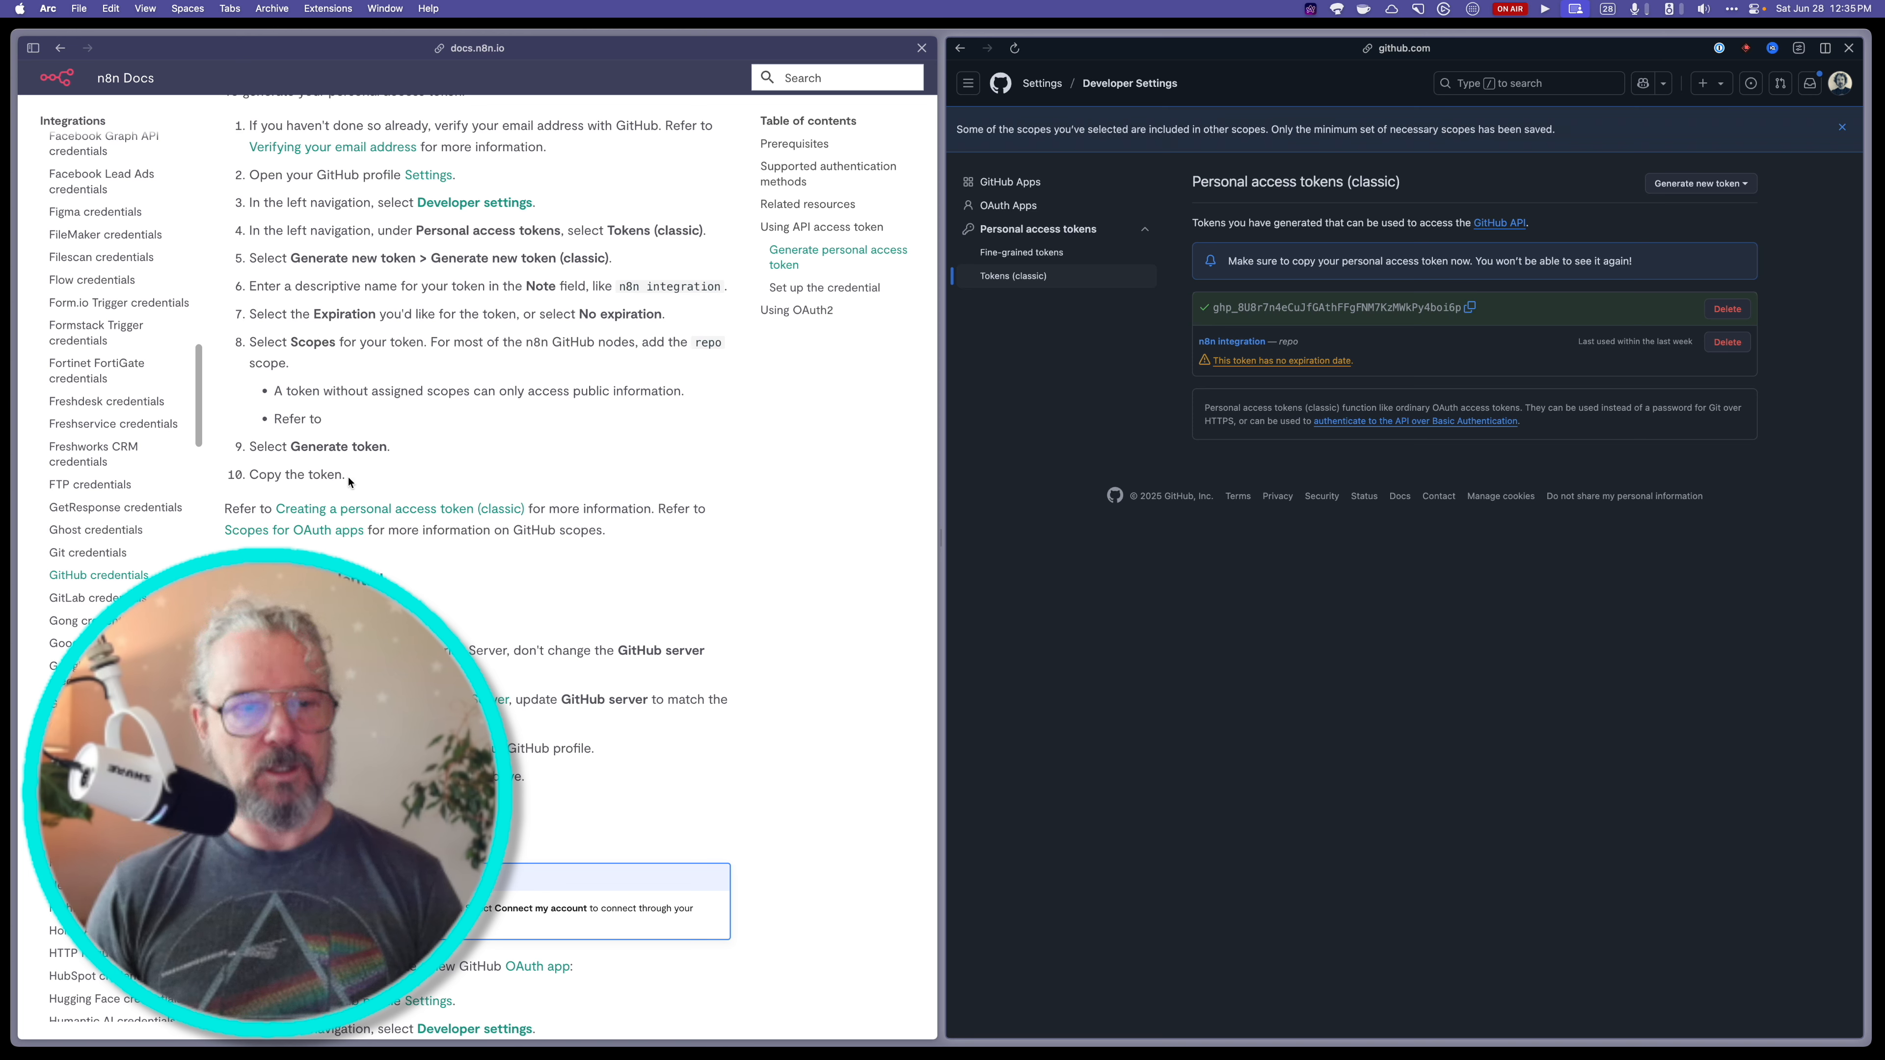
click(631, 523)
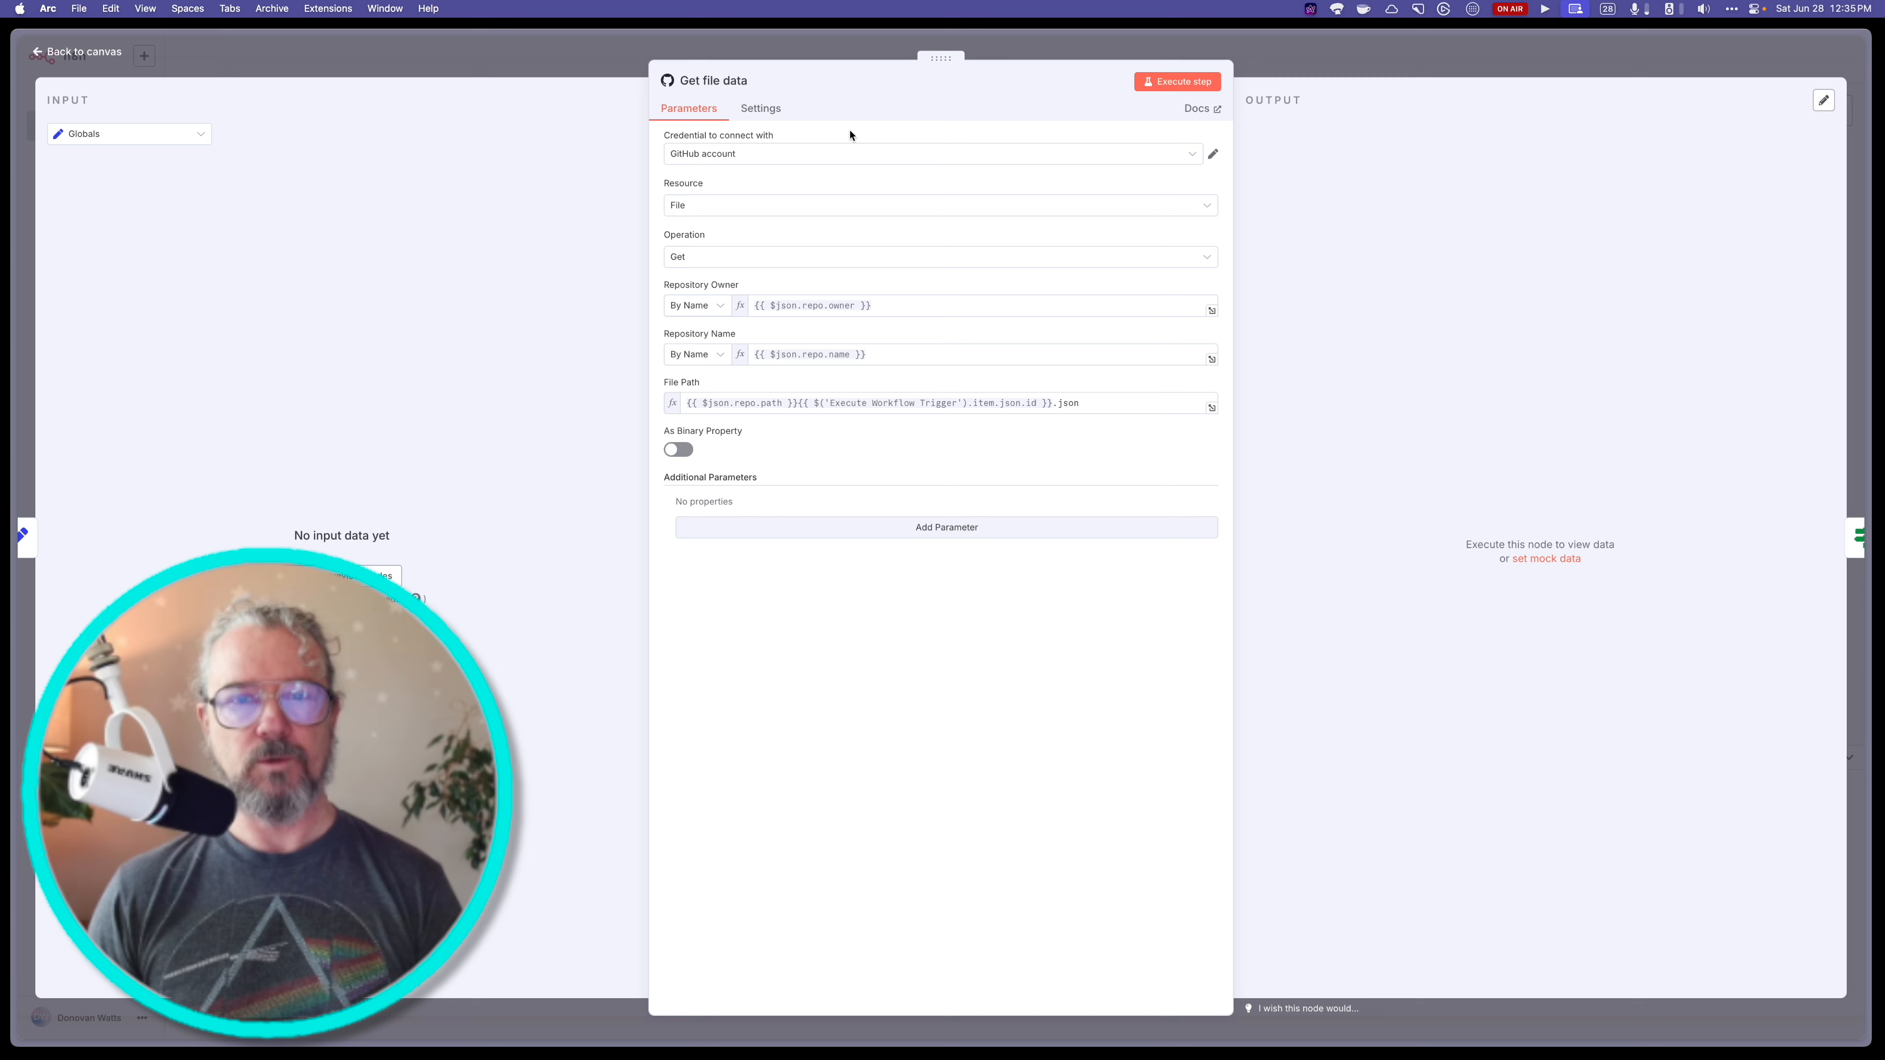
- Create the GitHub account 2 credential with your GitHub username and the pasted token, and apply it to Get file data
click(1192, 155)
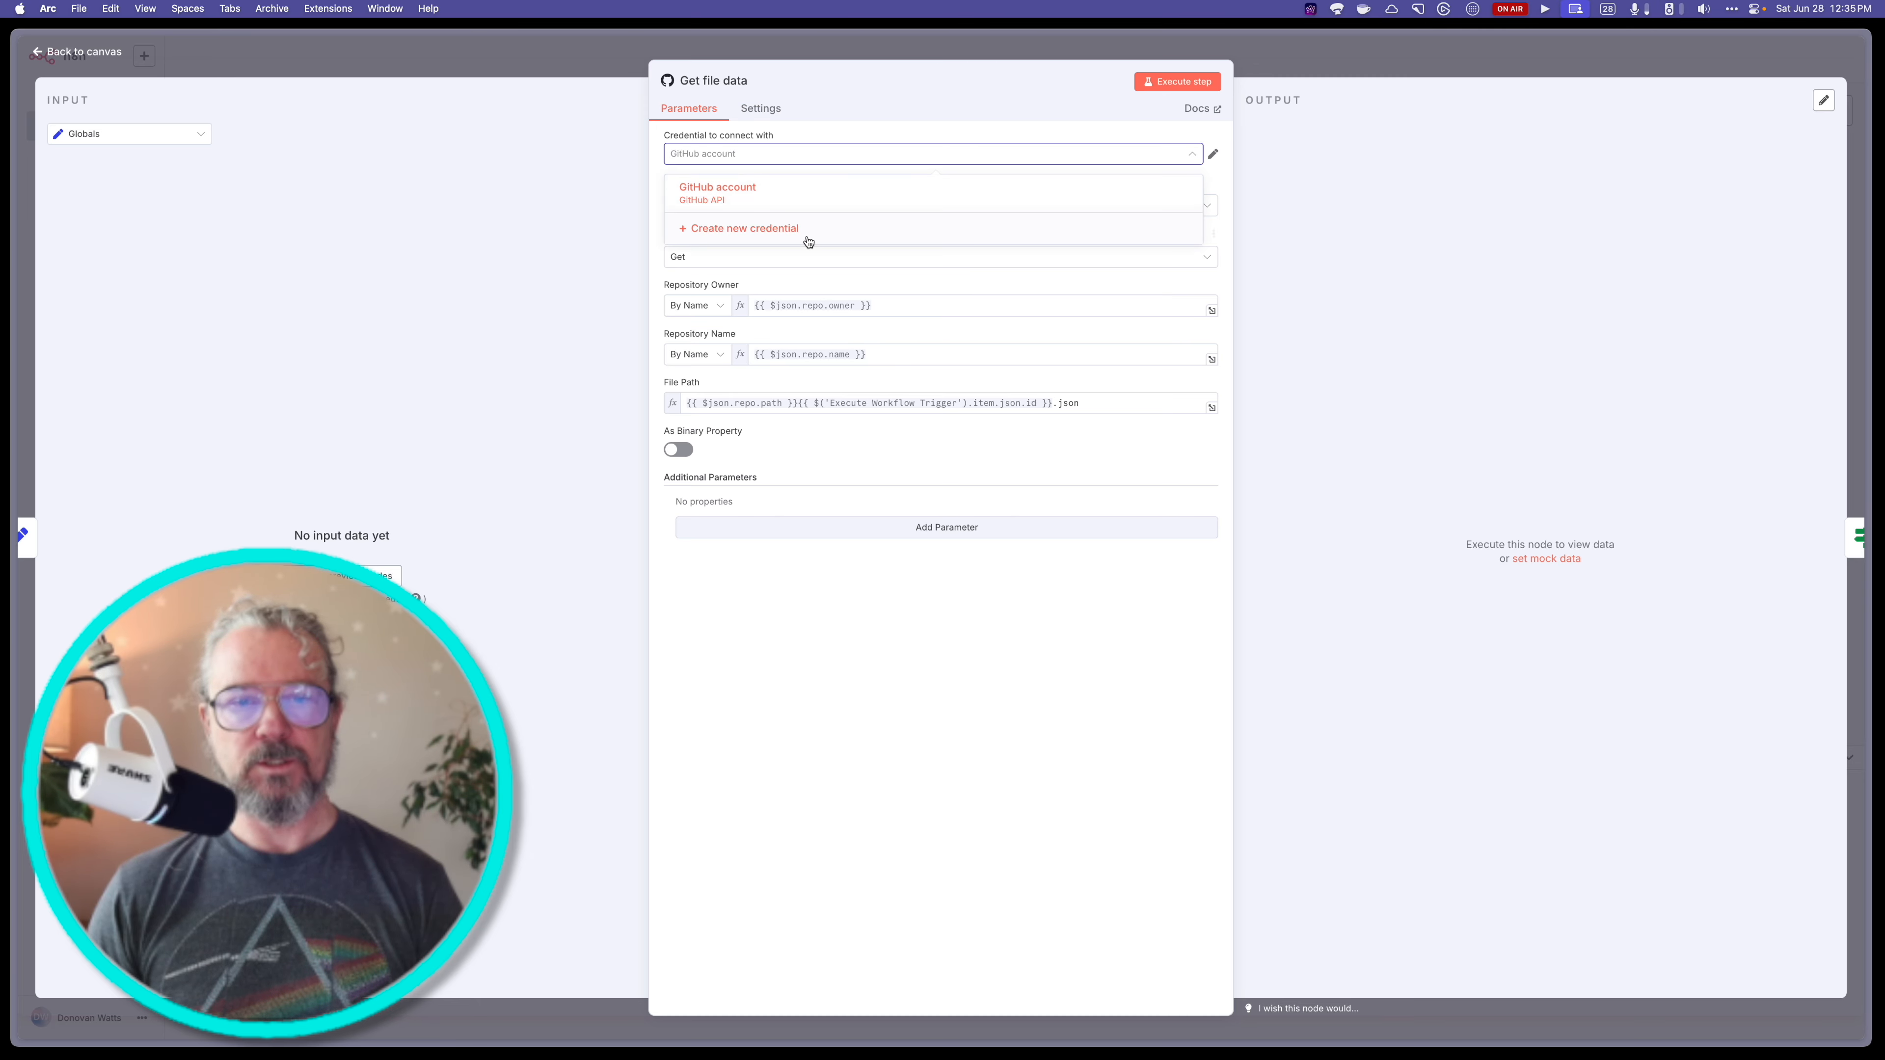
click(808, 236)
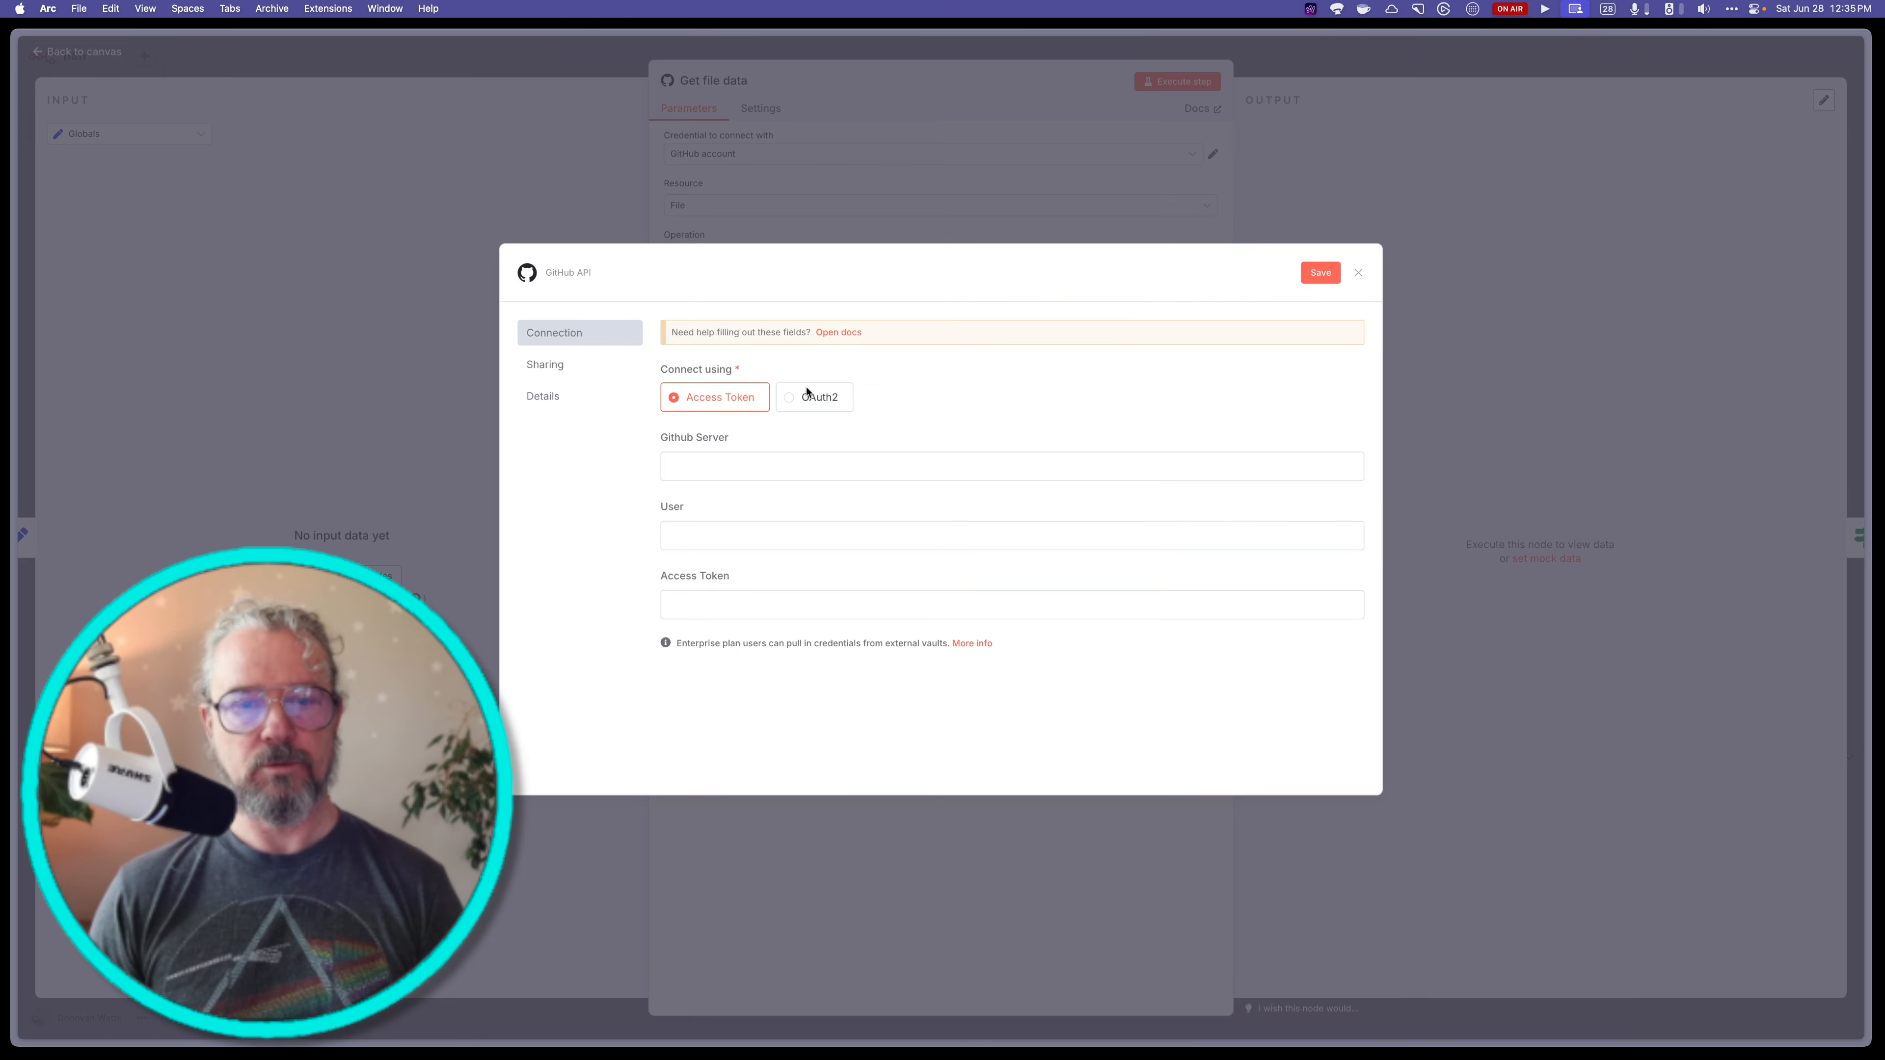
click(763, 548)
text(donovanwatts)
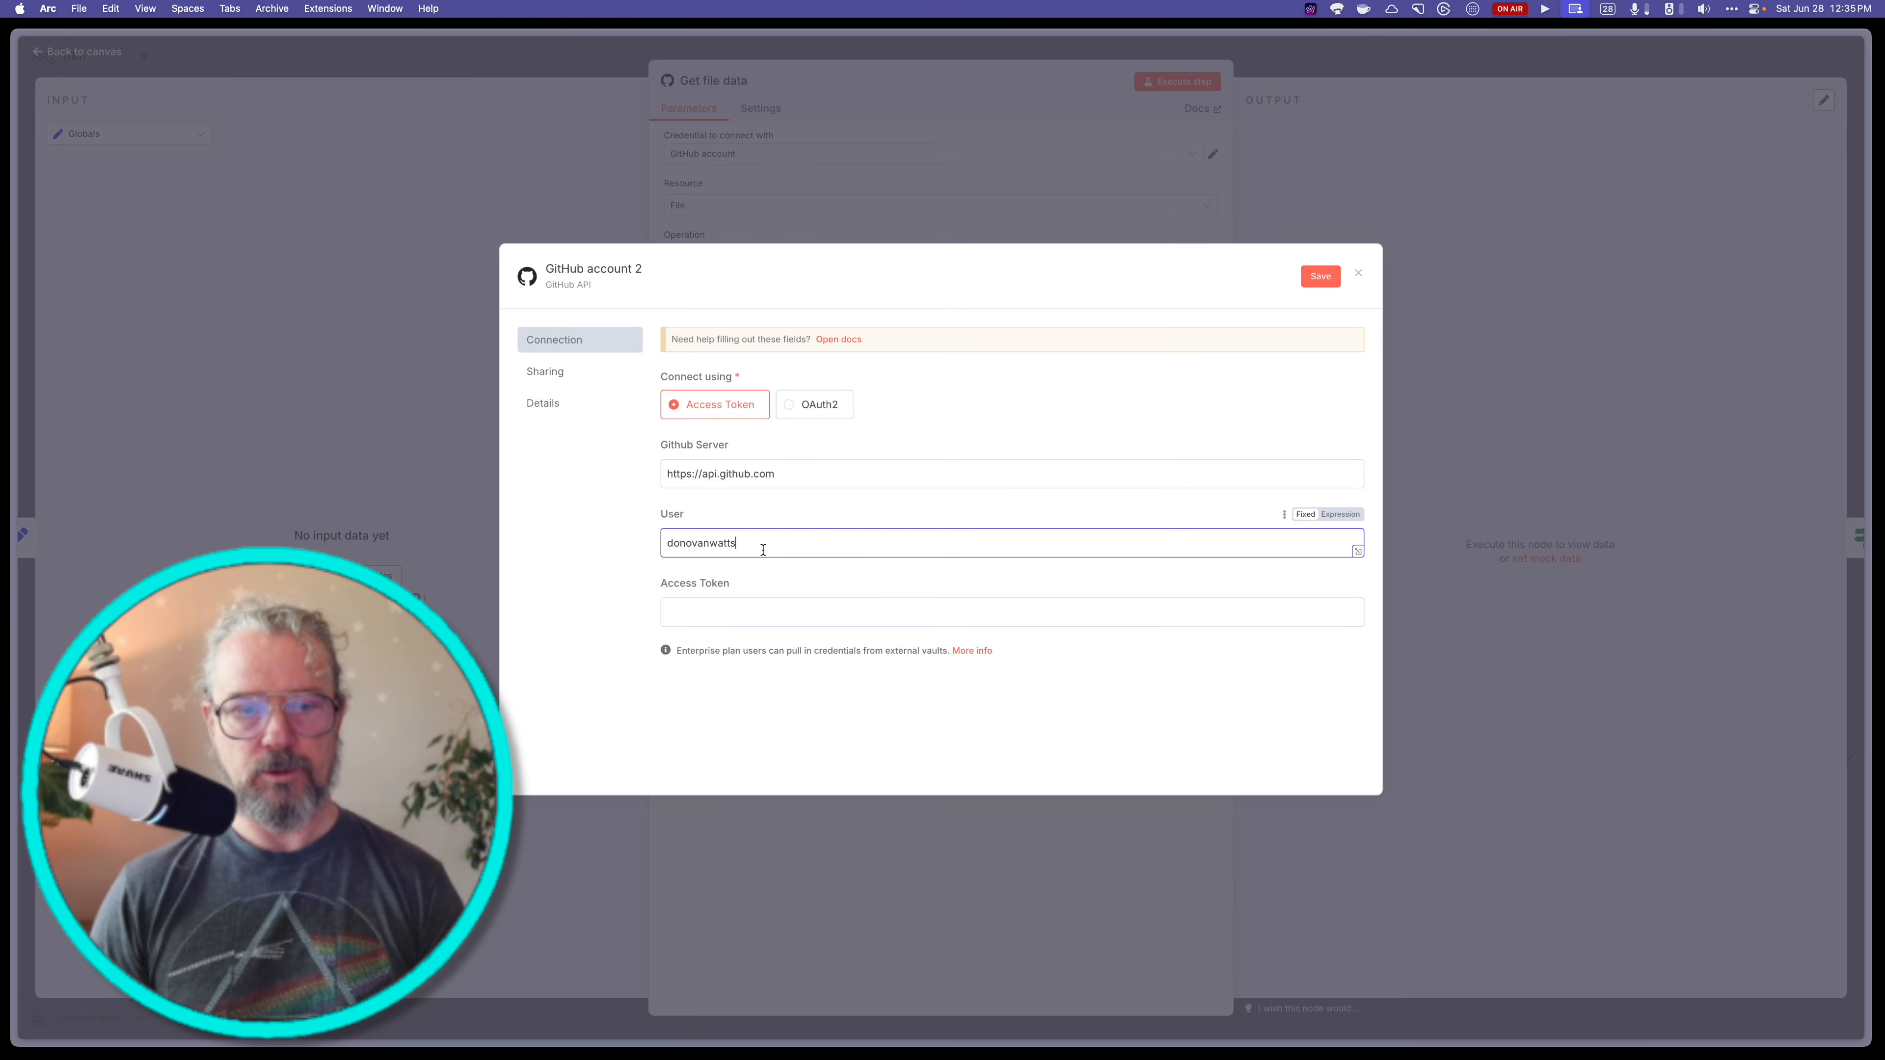
click(750, 613)
key(super+v)
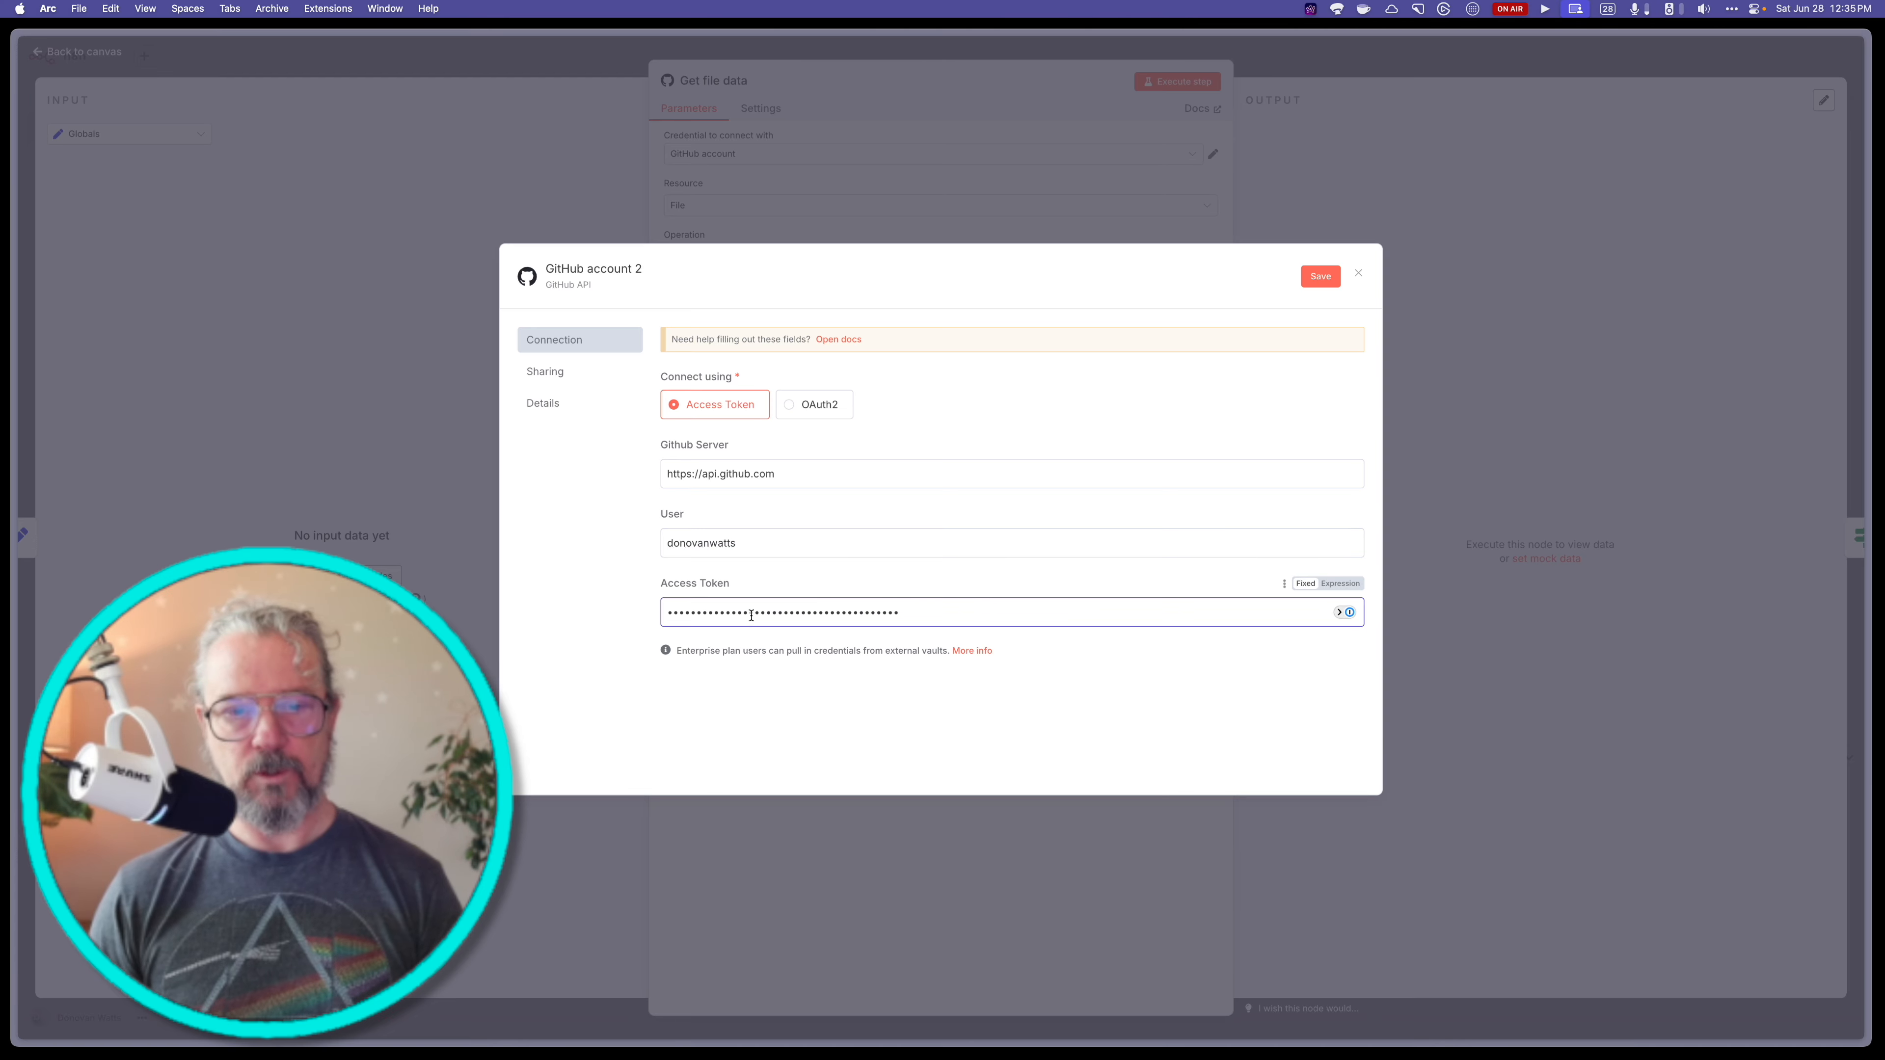
click(1320, 277)
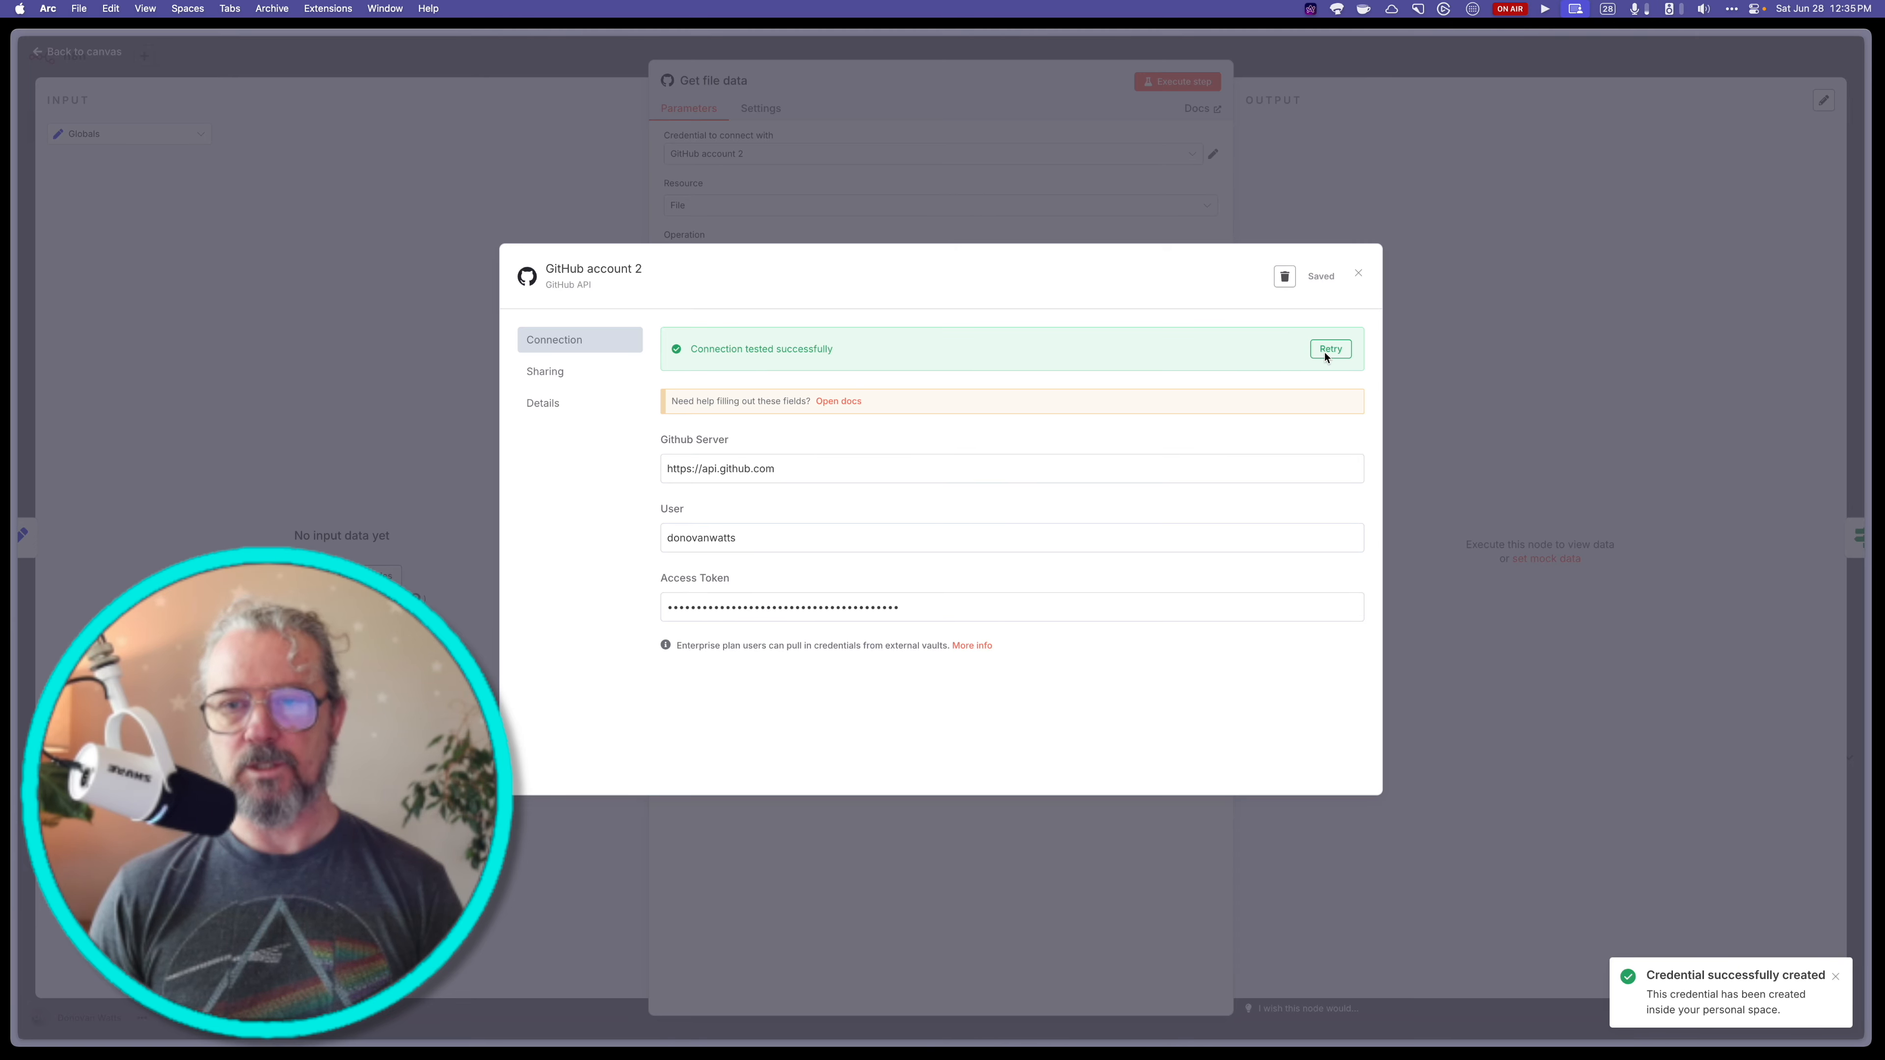
click(1358, 277)
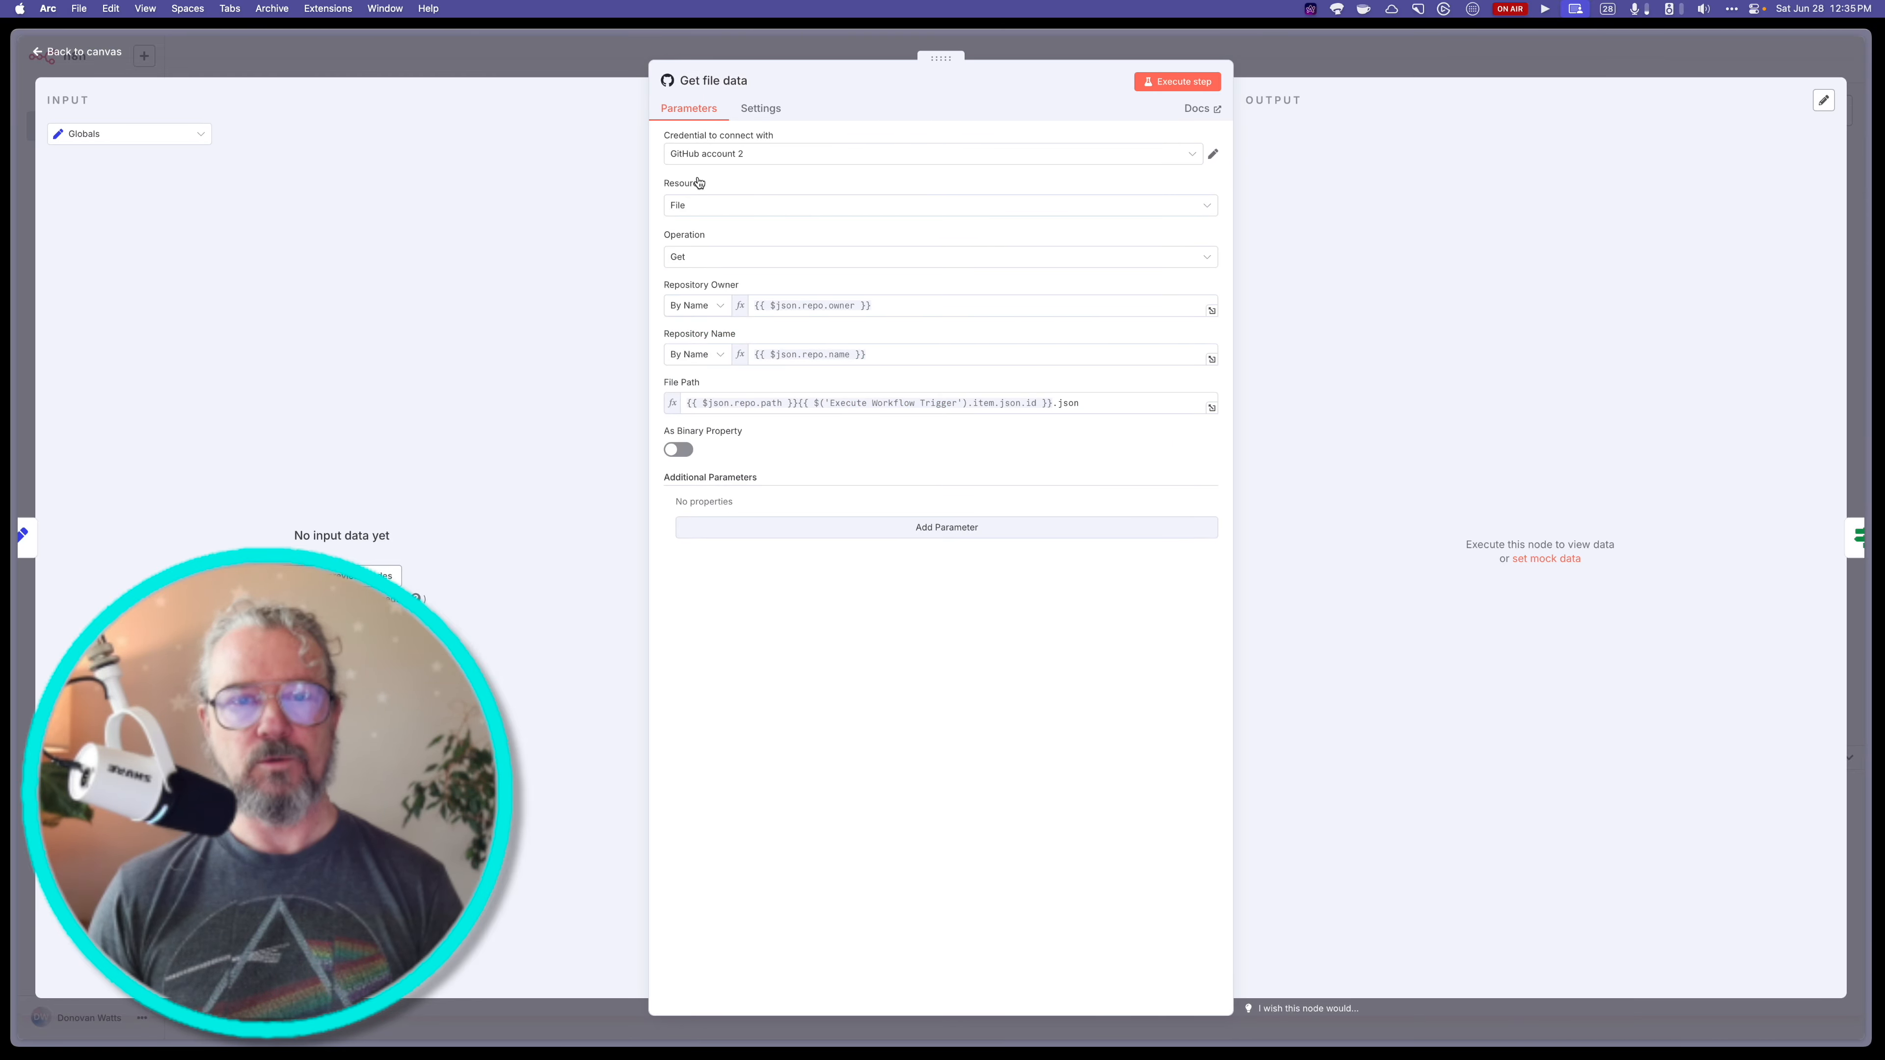
click(621, 74)
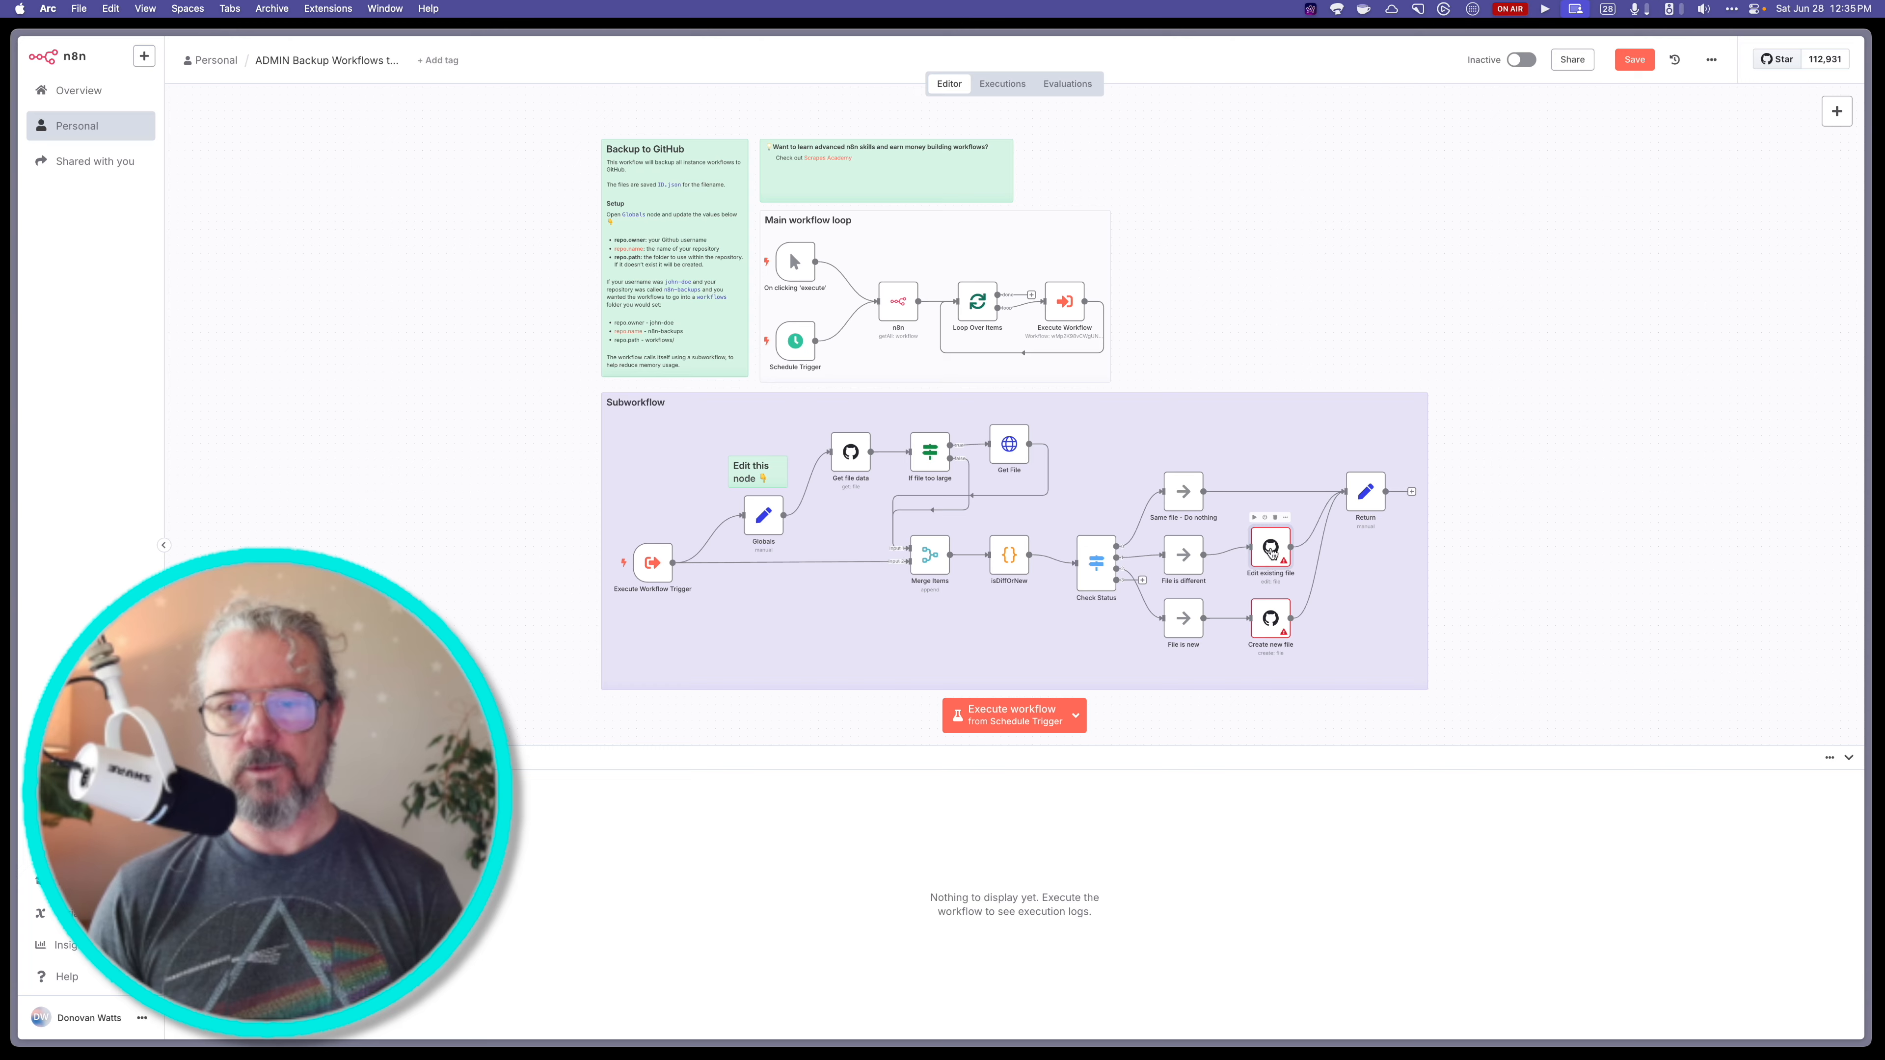
- Switch the Edit existing file node to GitHub account 2, then check Create new file's credential
double_click(1272, 551)
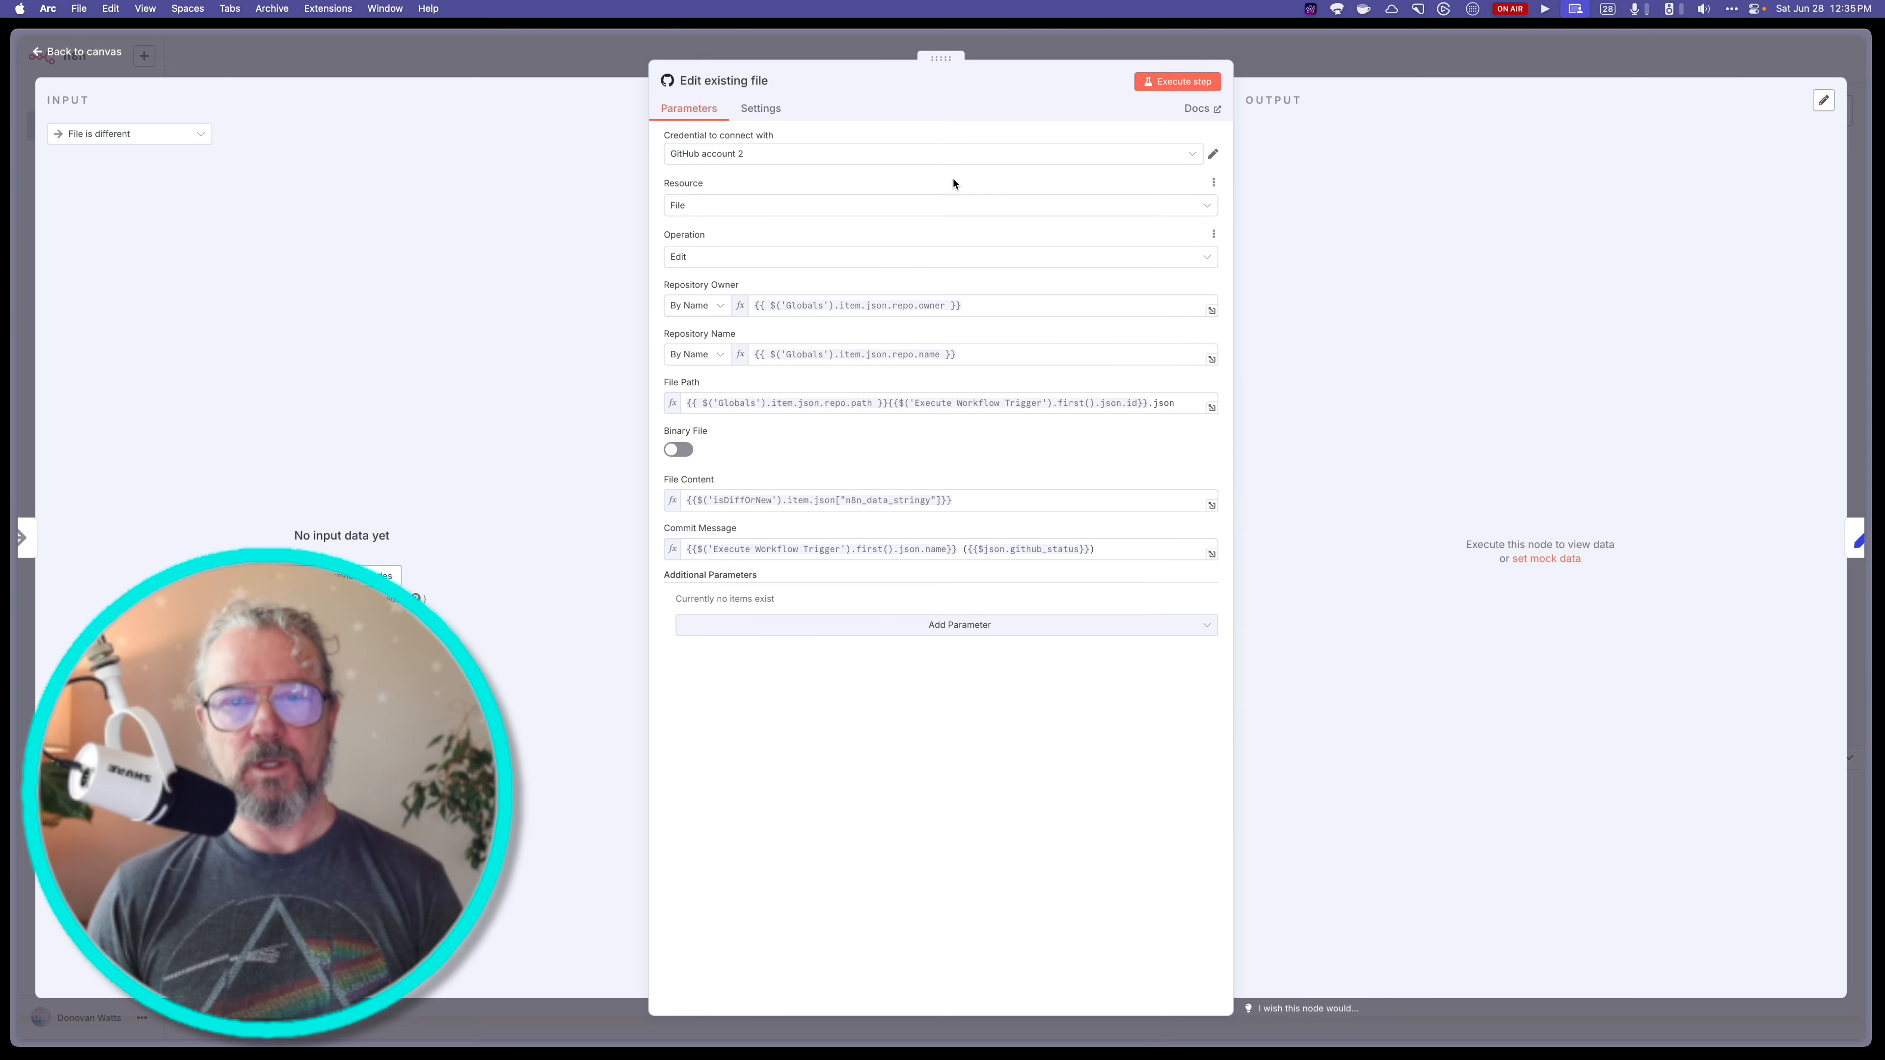
click(757, 156)
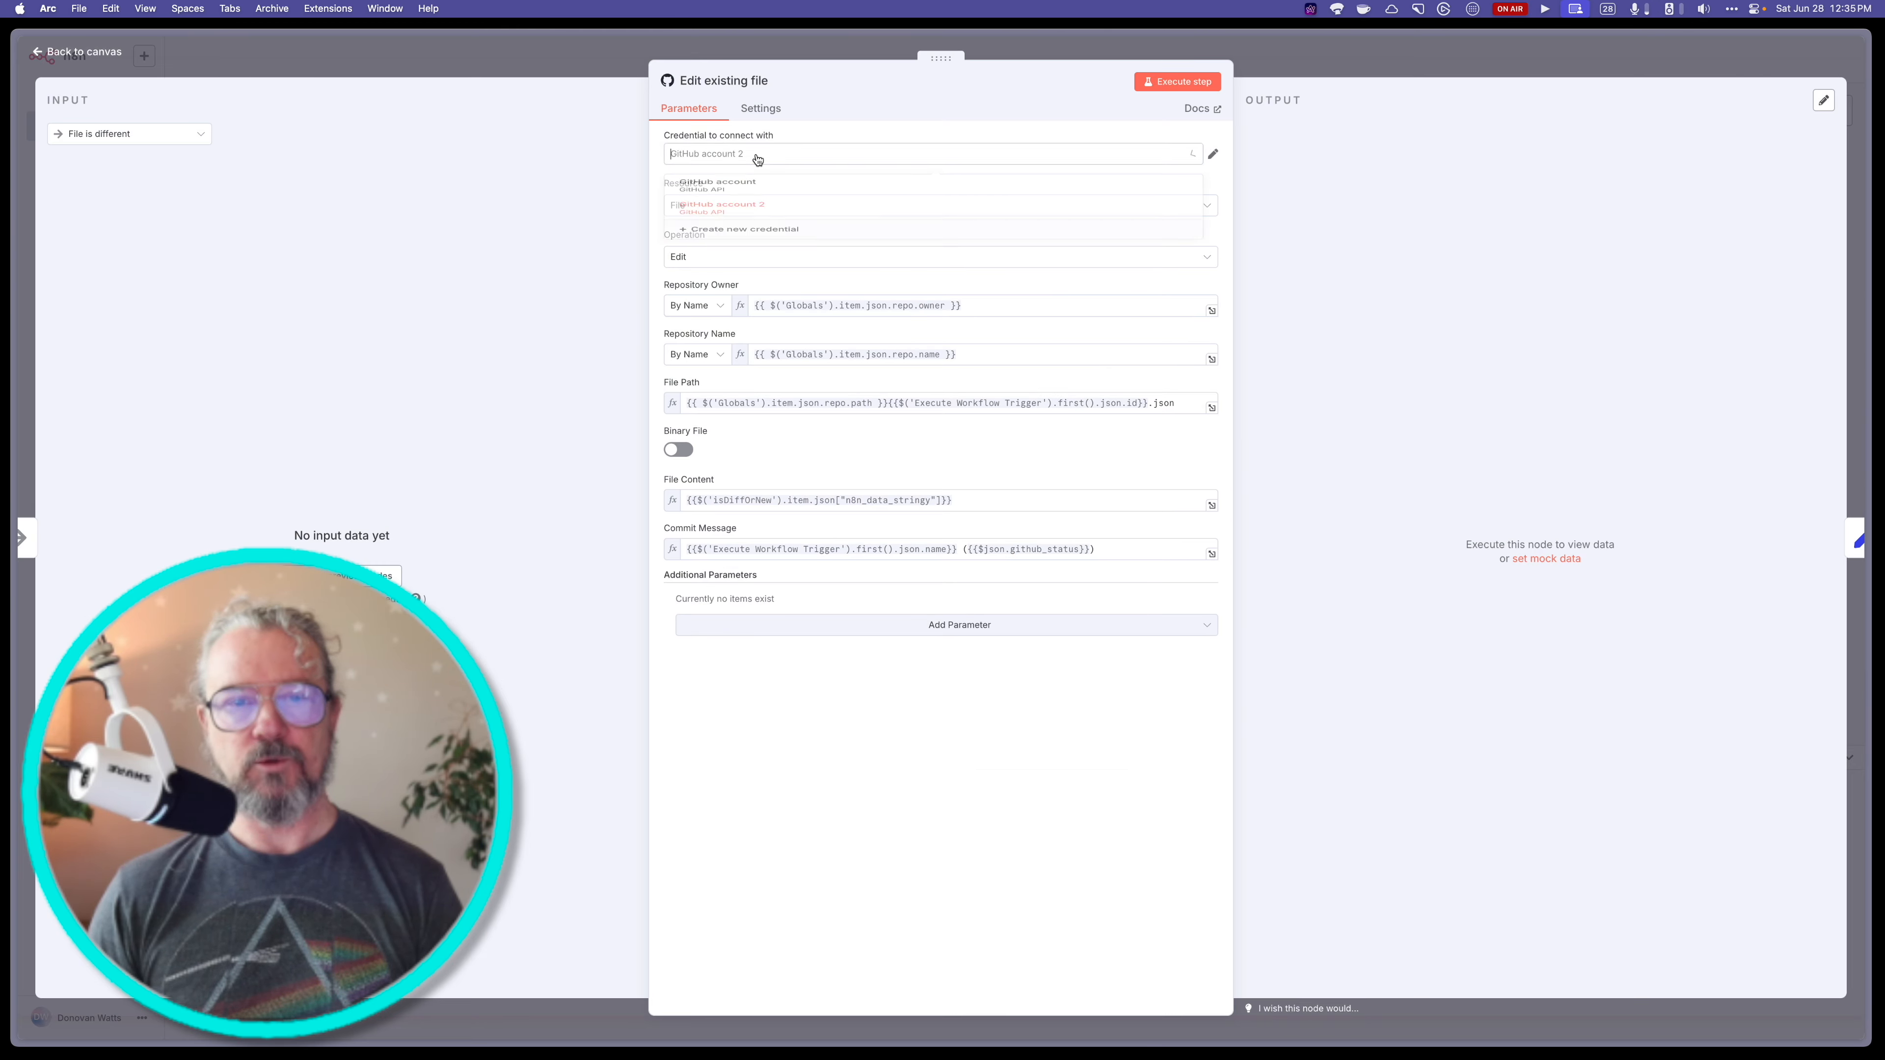
click(749, 227)
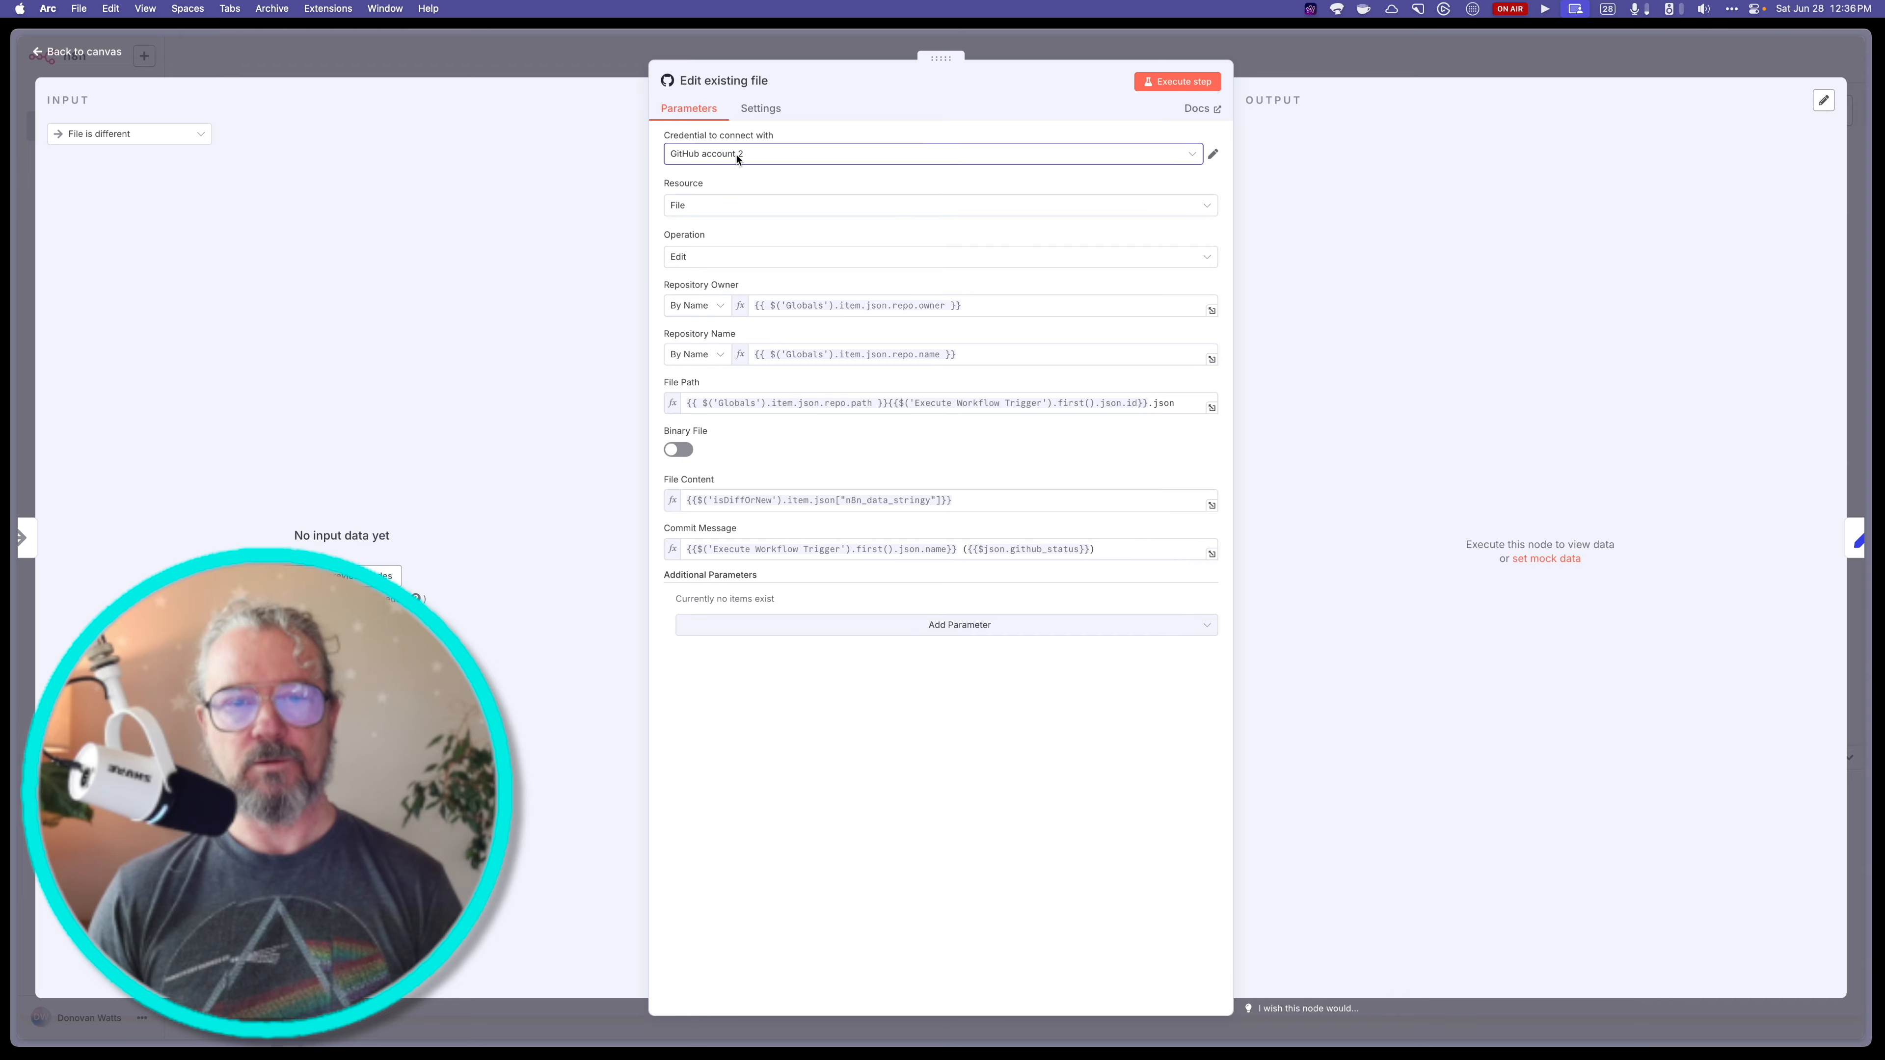
click(594, 60)
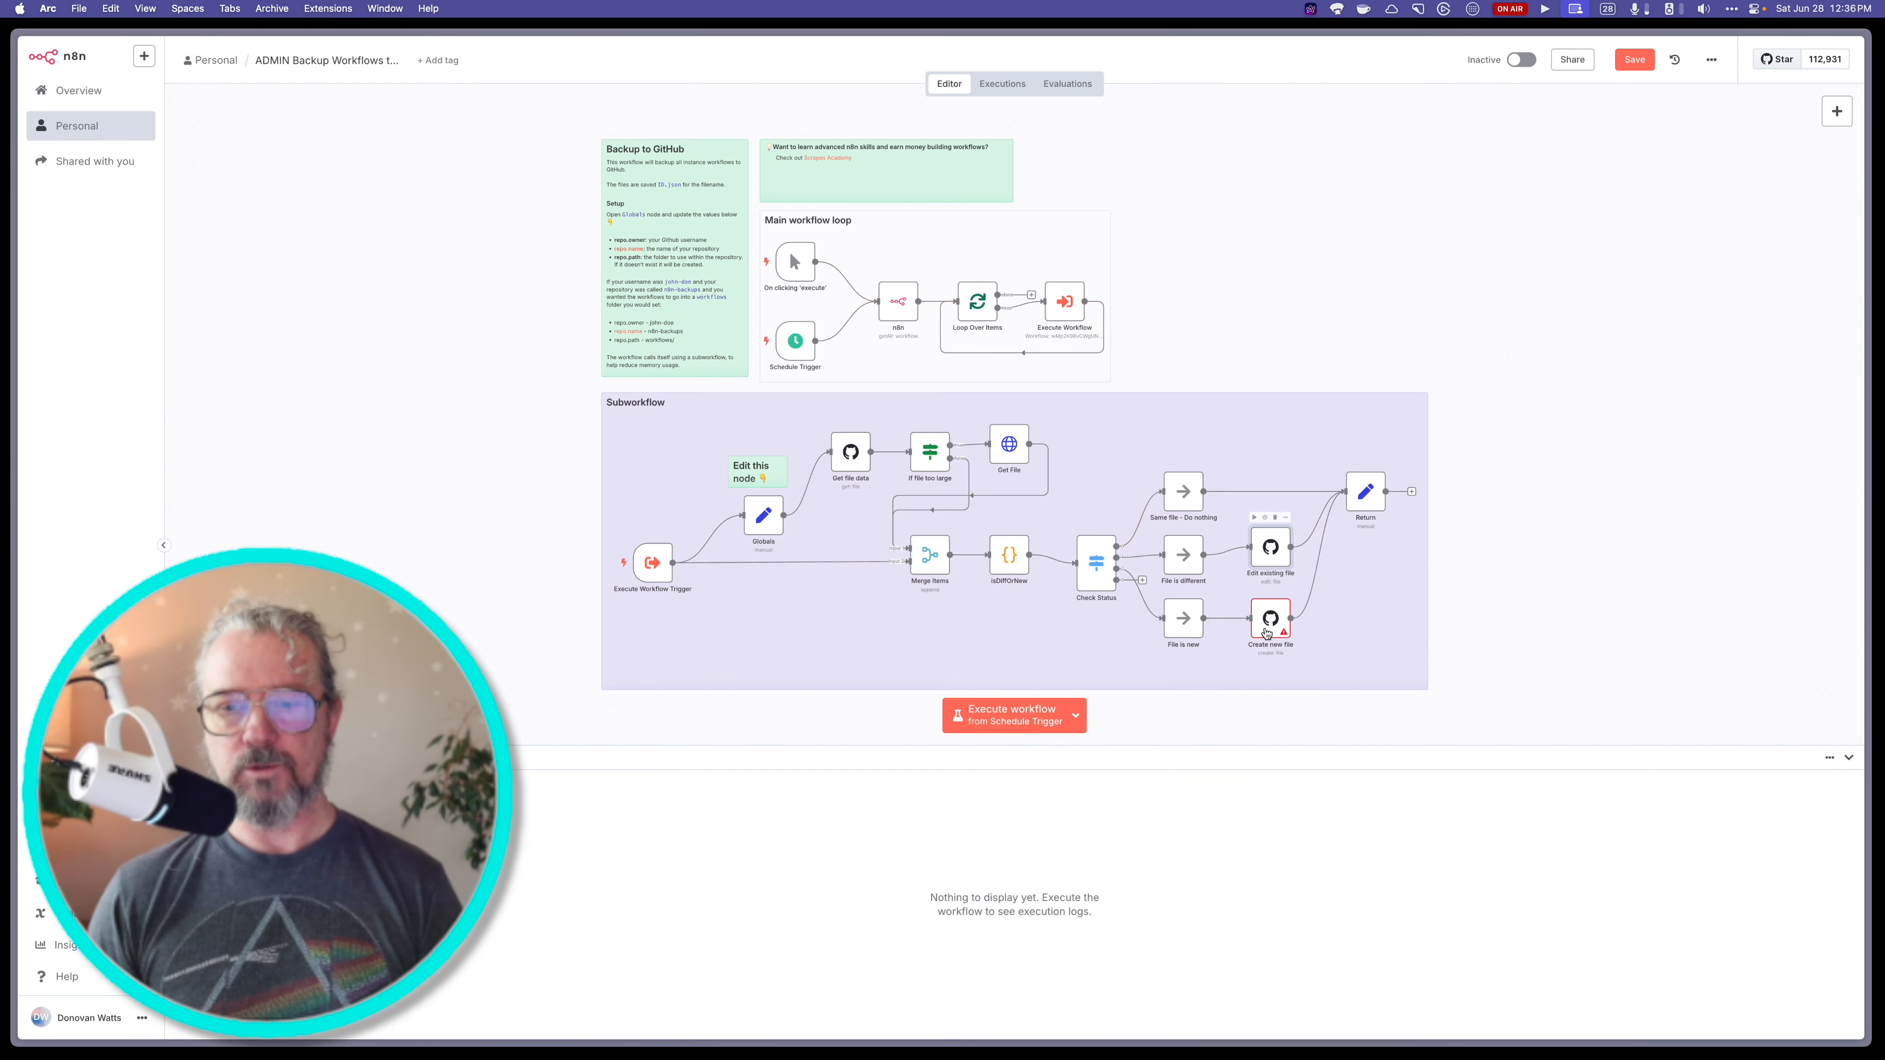
double_click(1268, 627)
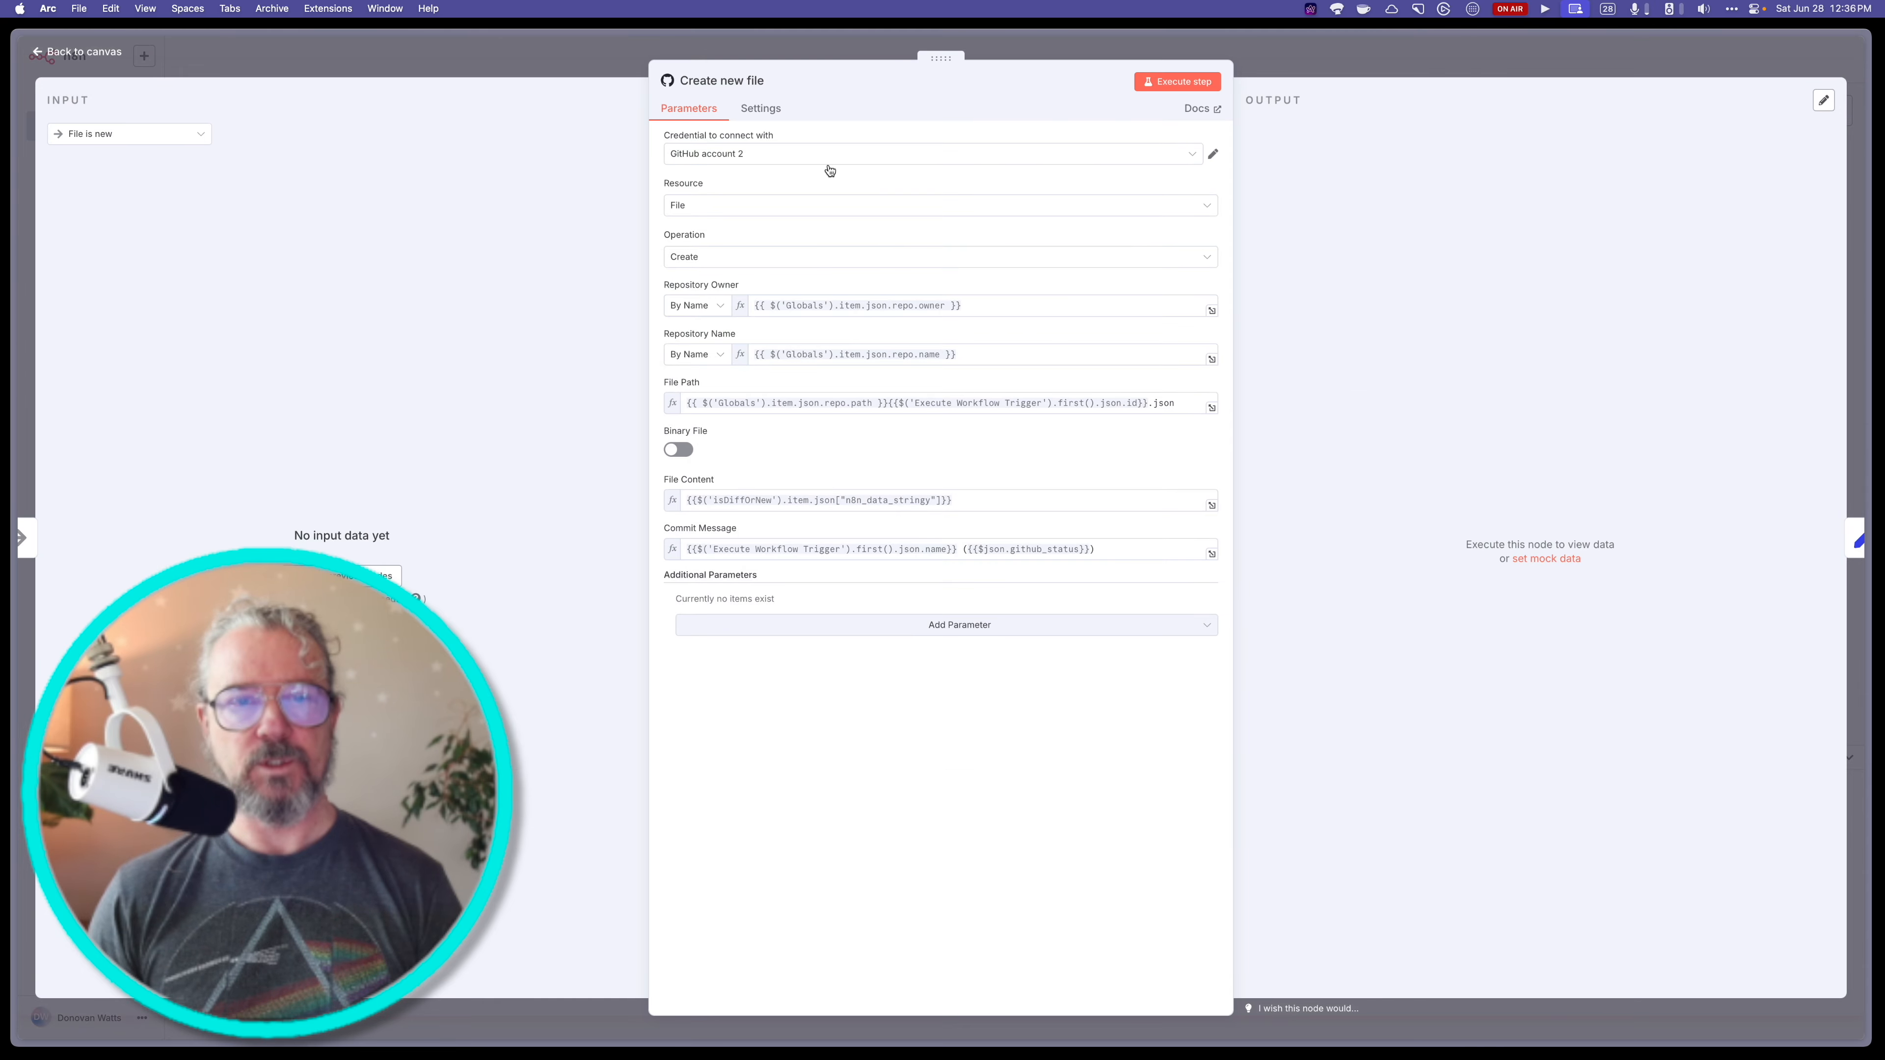
click(613, 65)
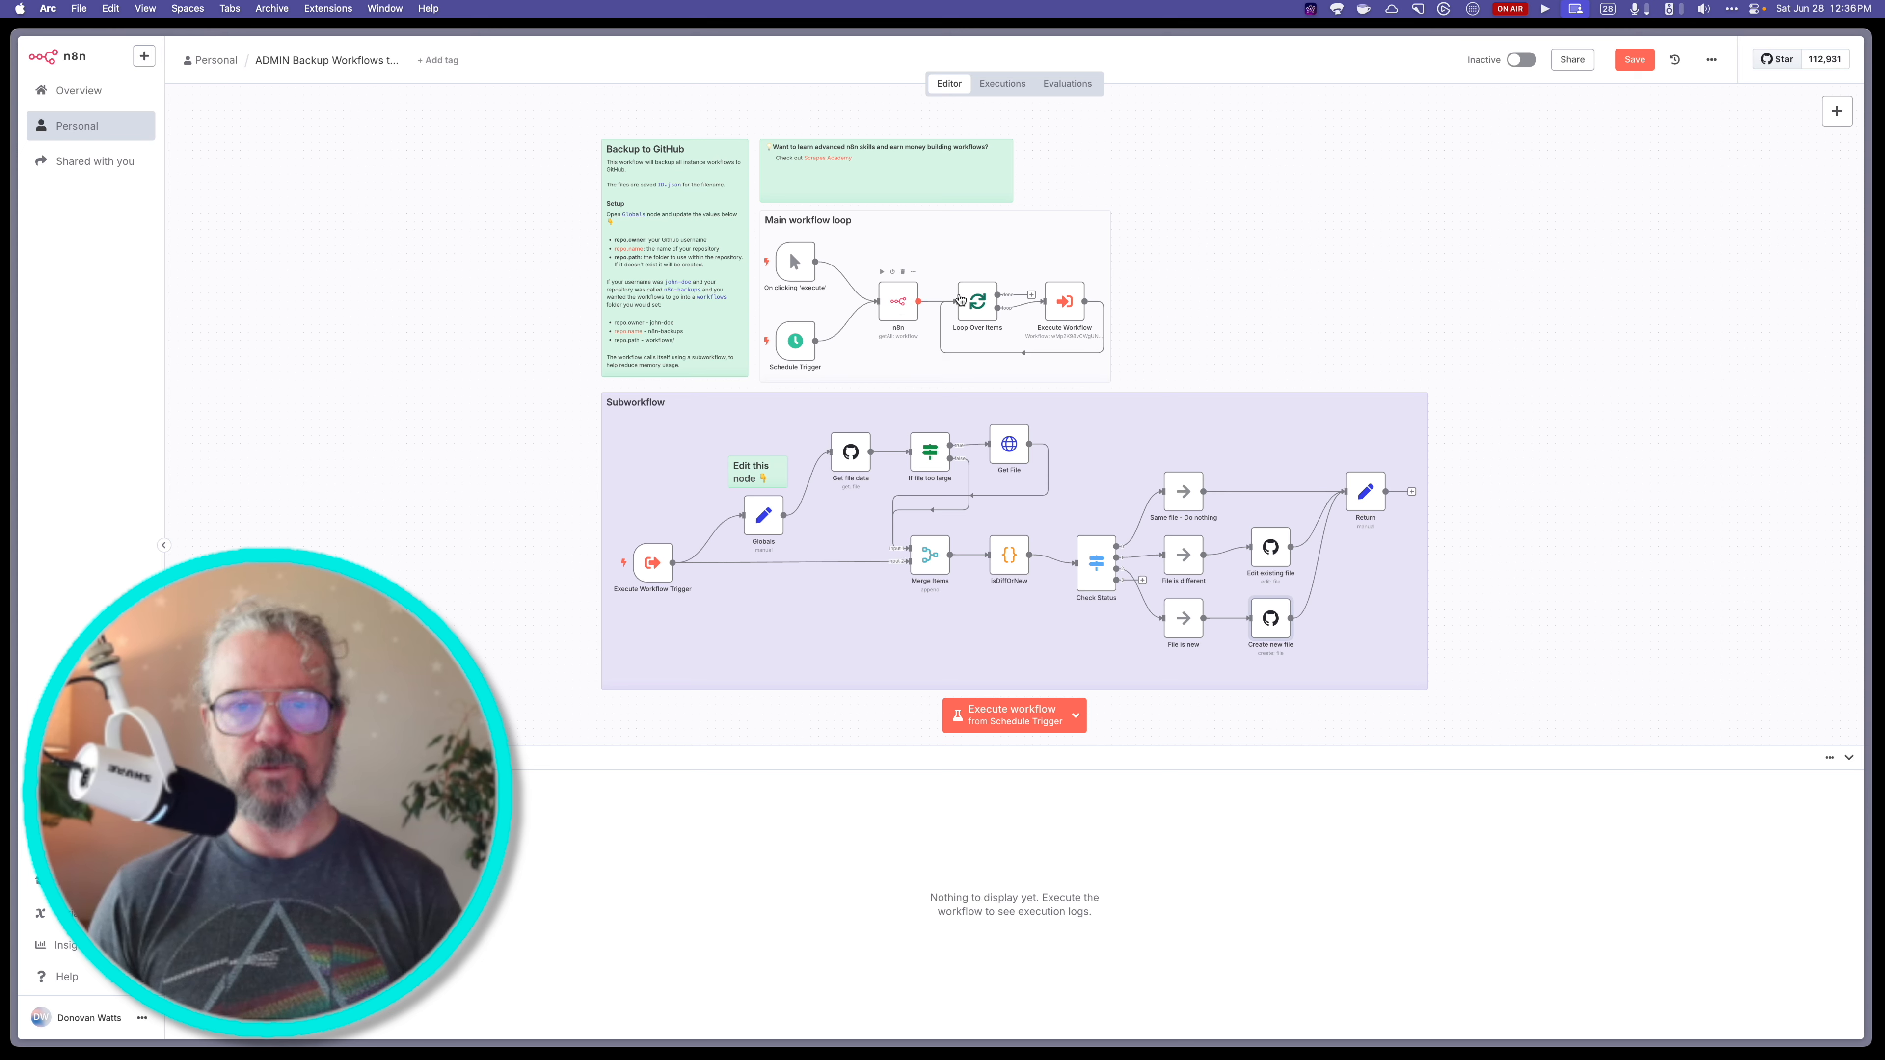
- Save the backup workflow and go to your GitHub repositories list
click(1631, 61)
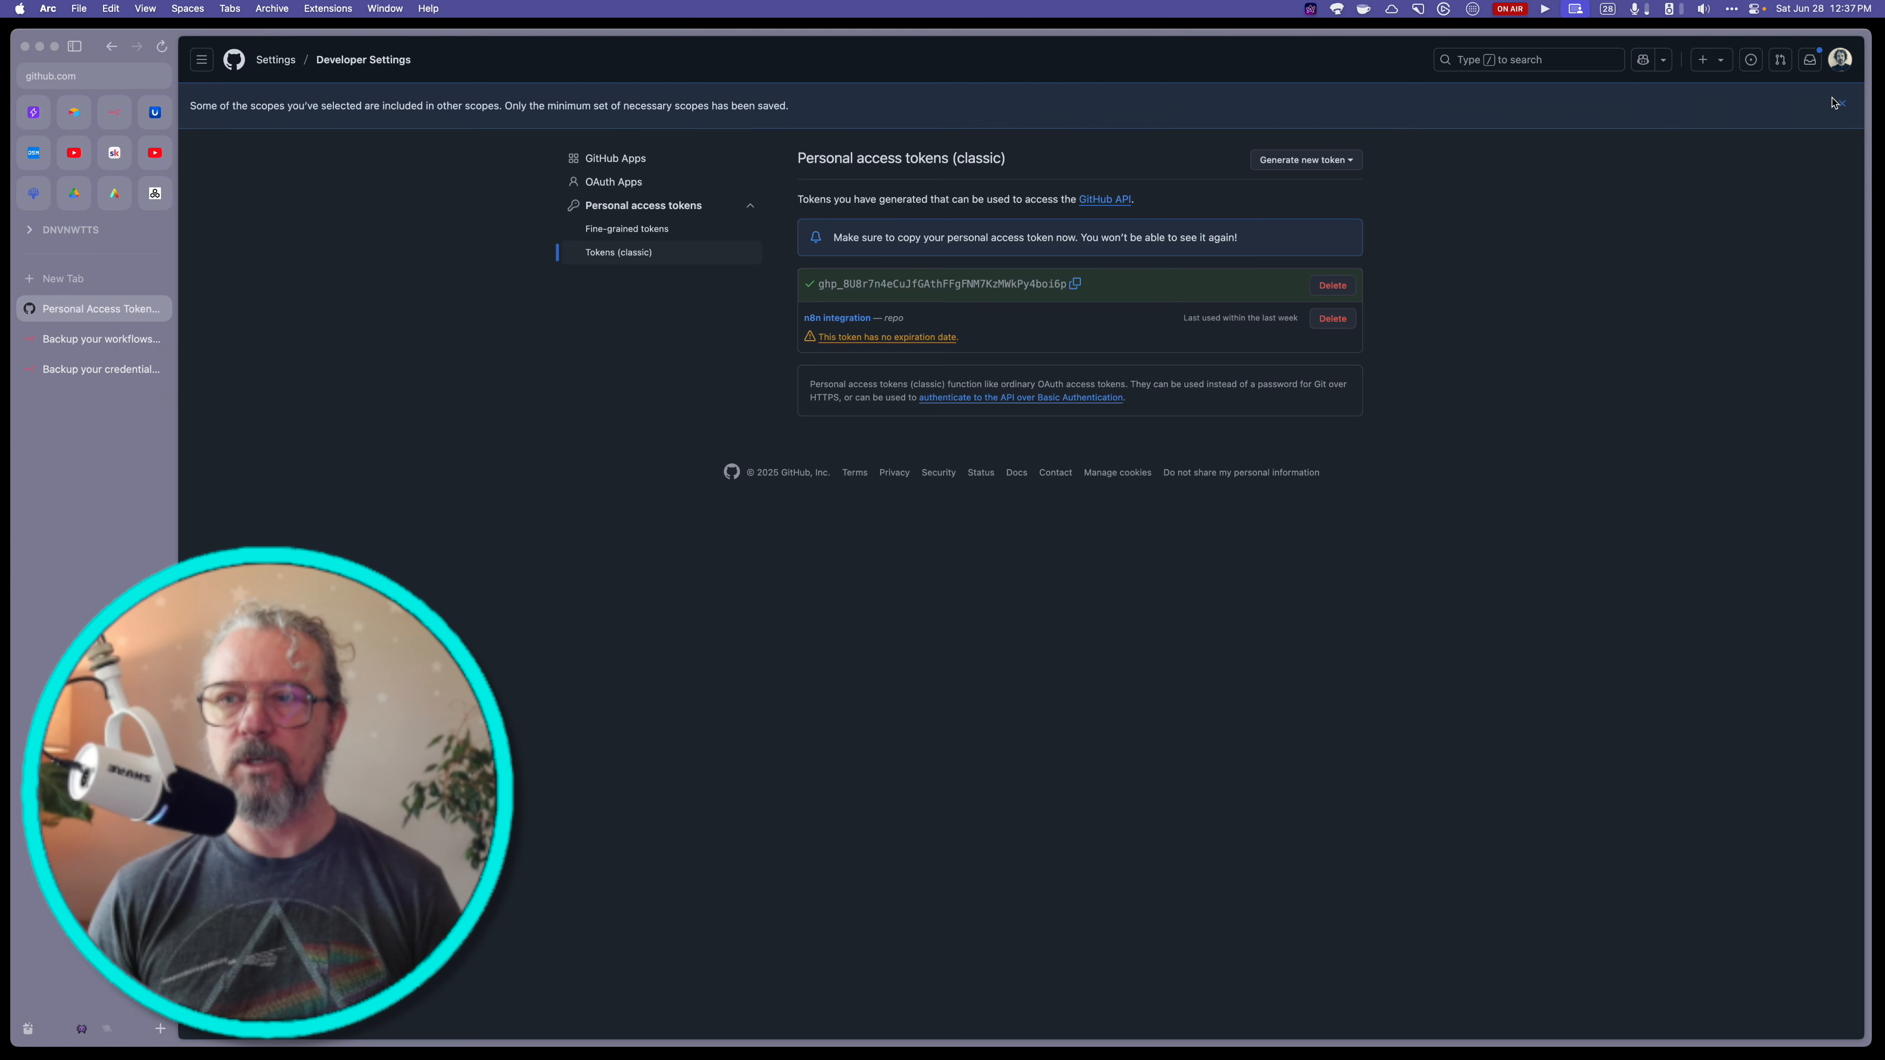
click(1836, 66)
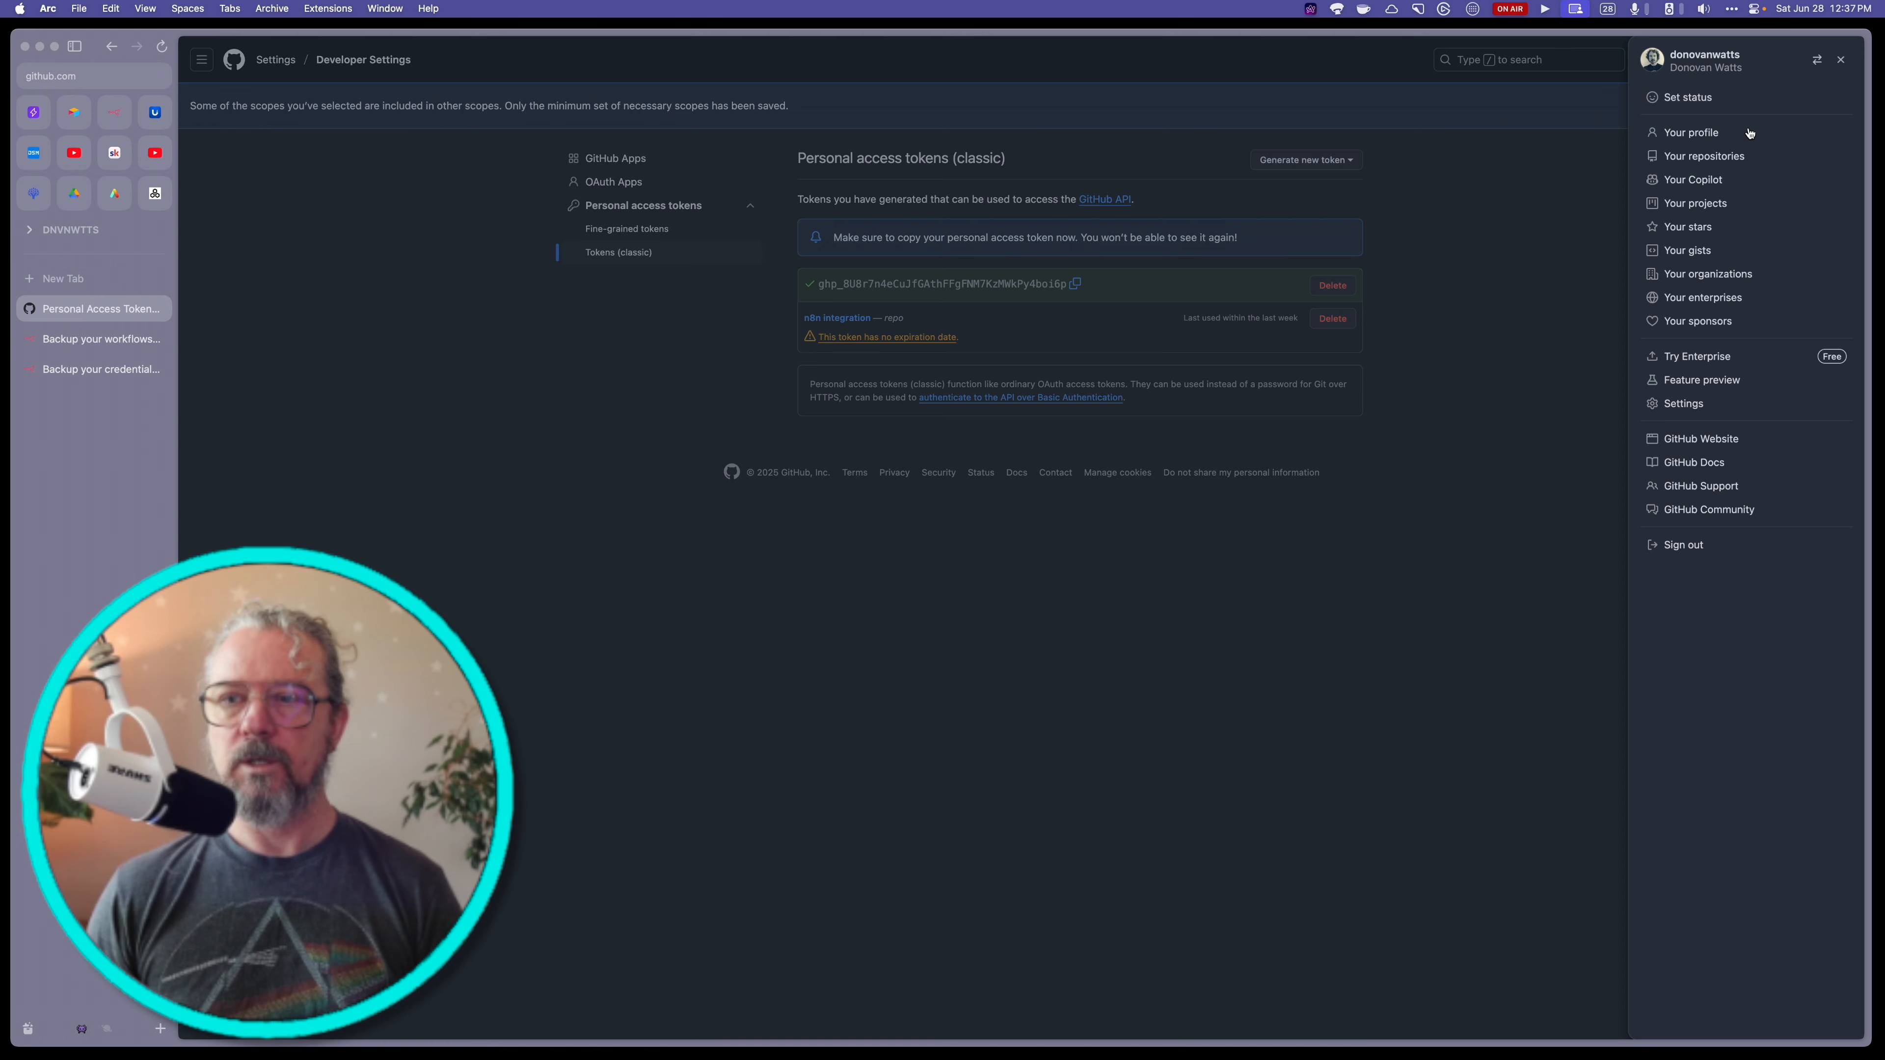
click(1734, 154)
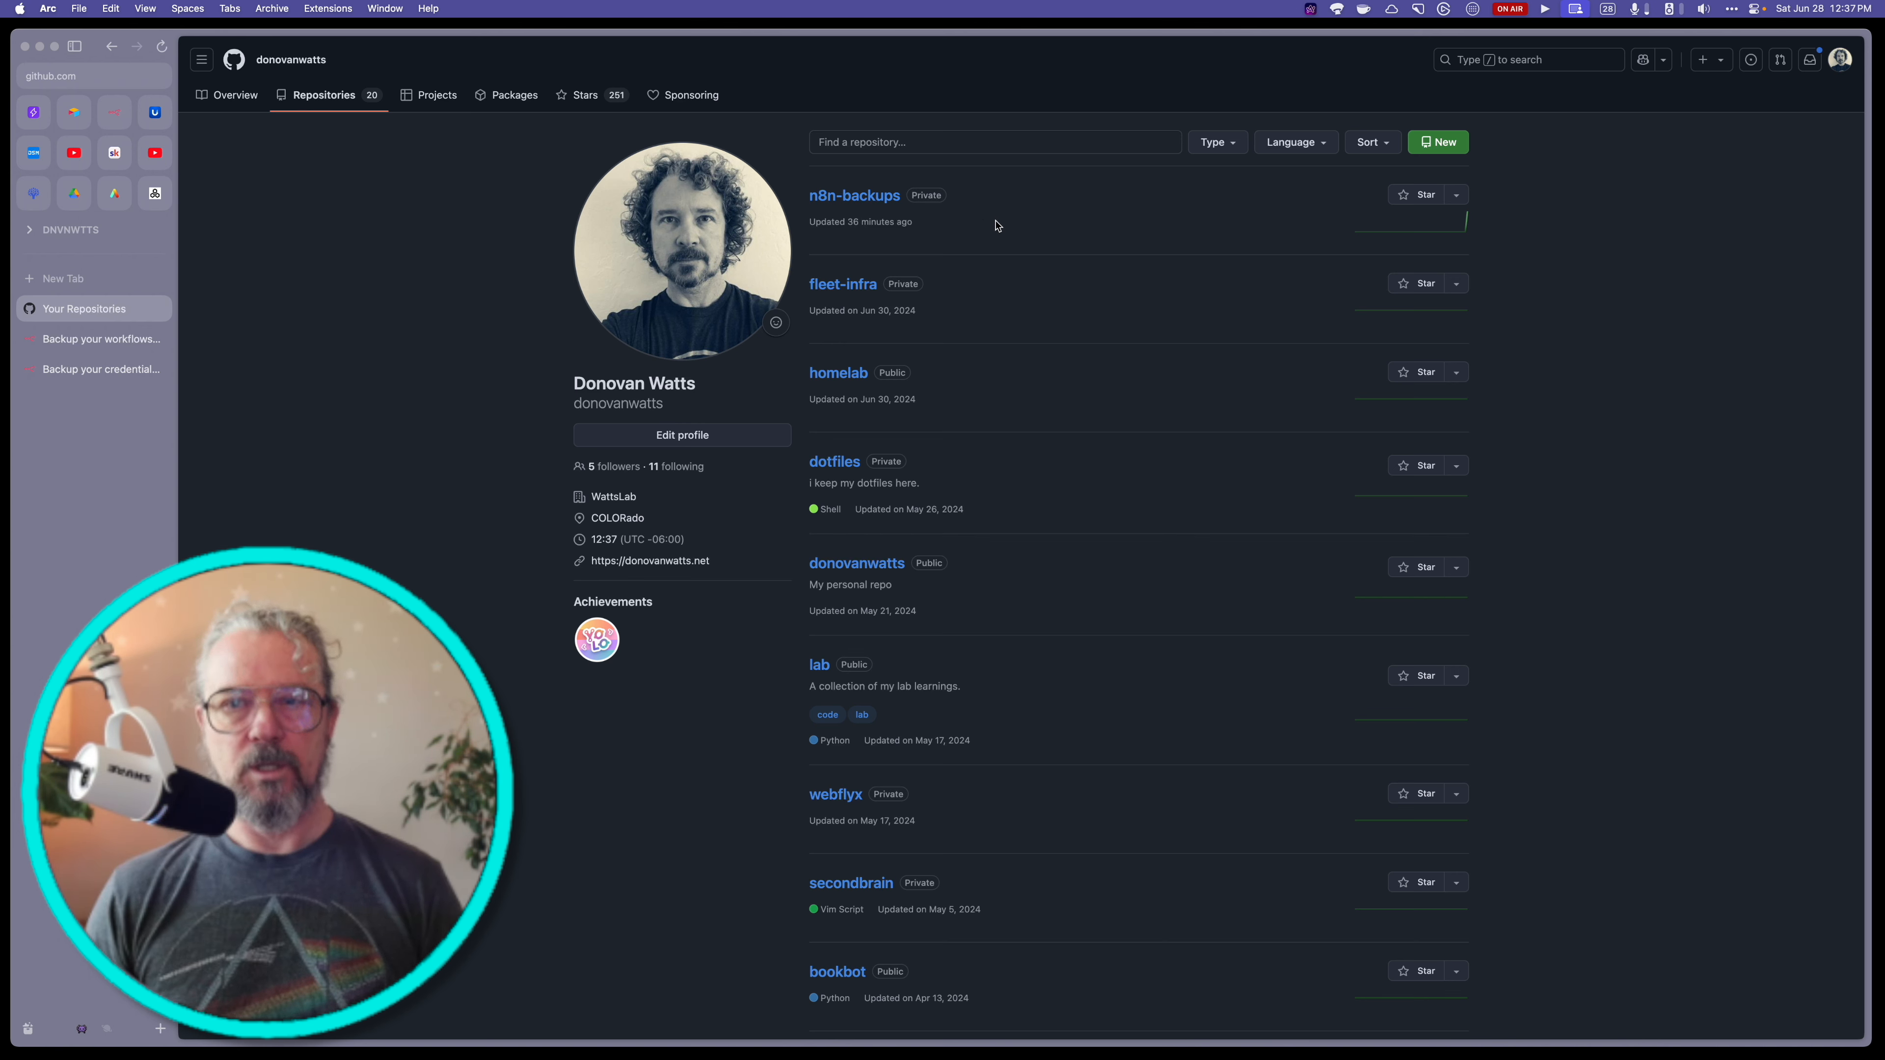
- Start a new GitHub repository named n8n-backups-demo, then return to n8n
click(1441, 146)
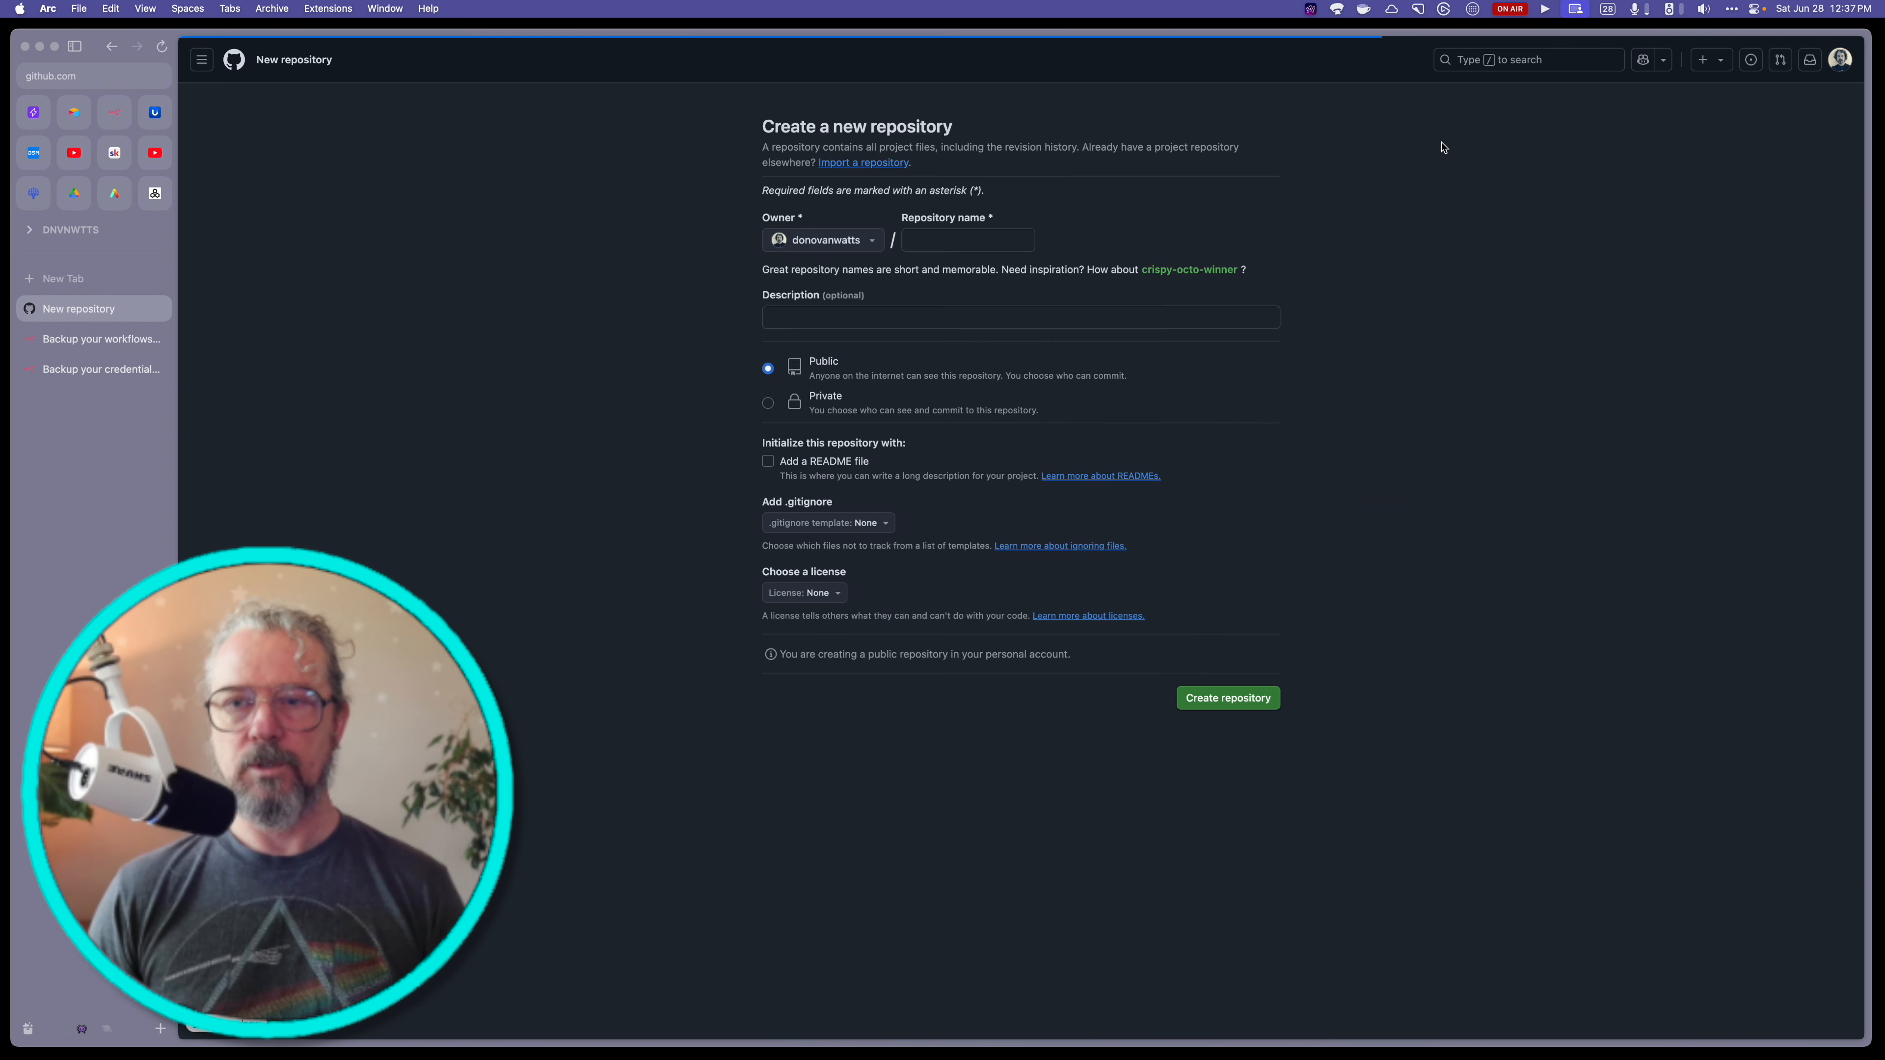
click(950, 242)
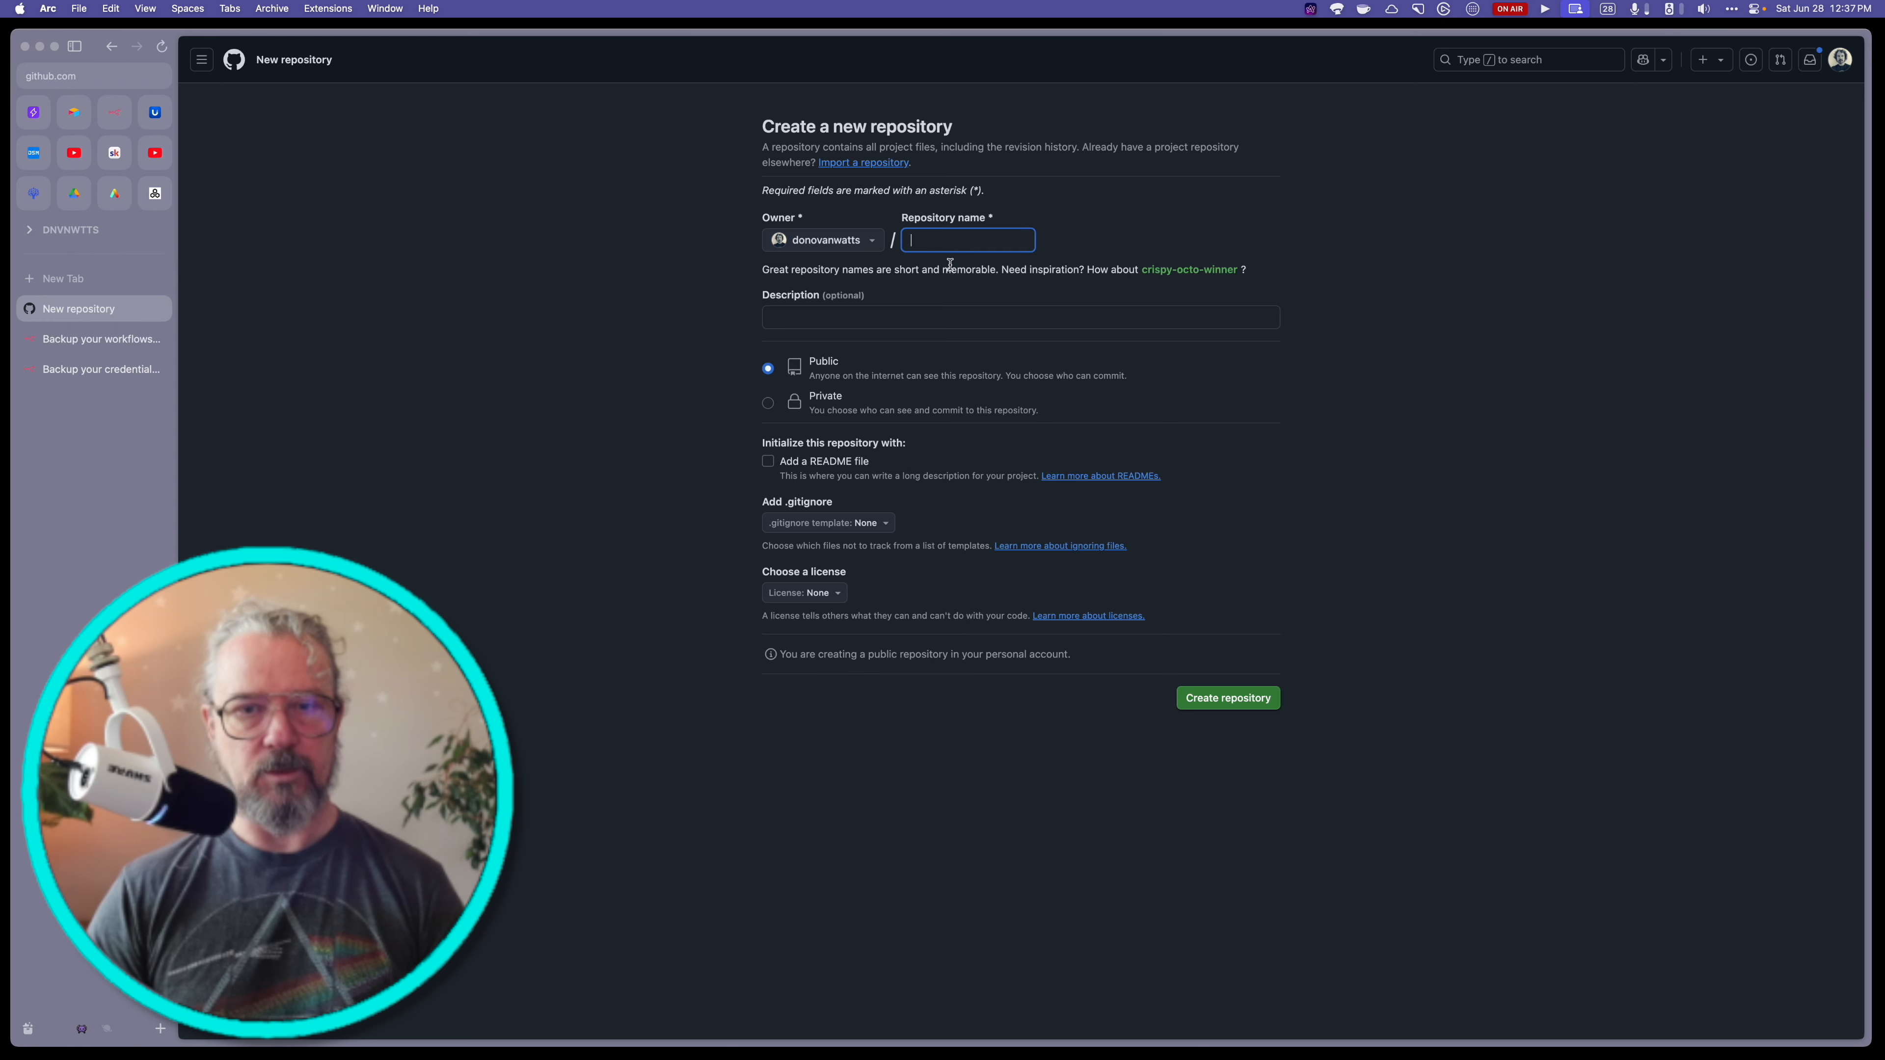
text(n8n-backups)
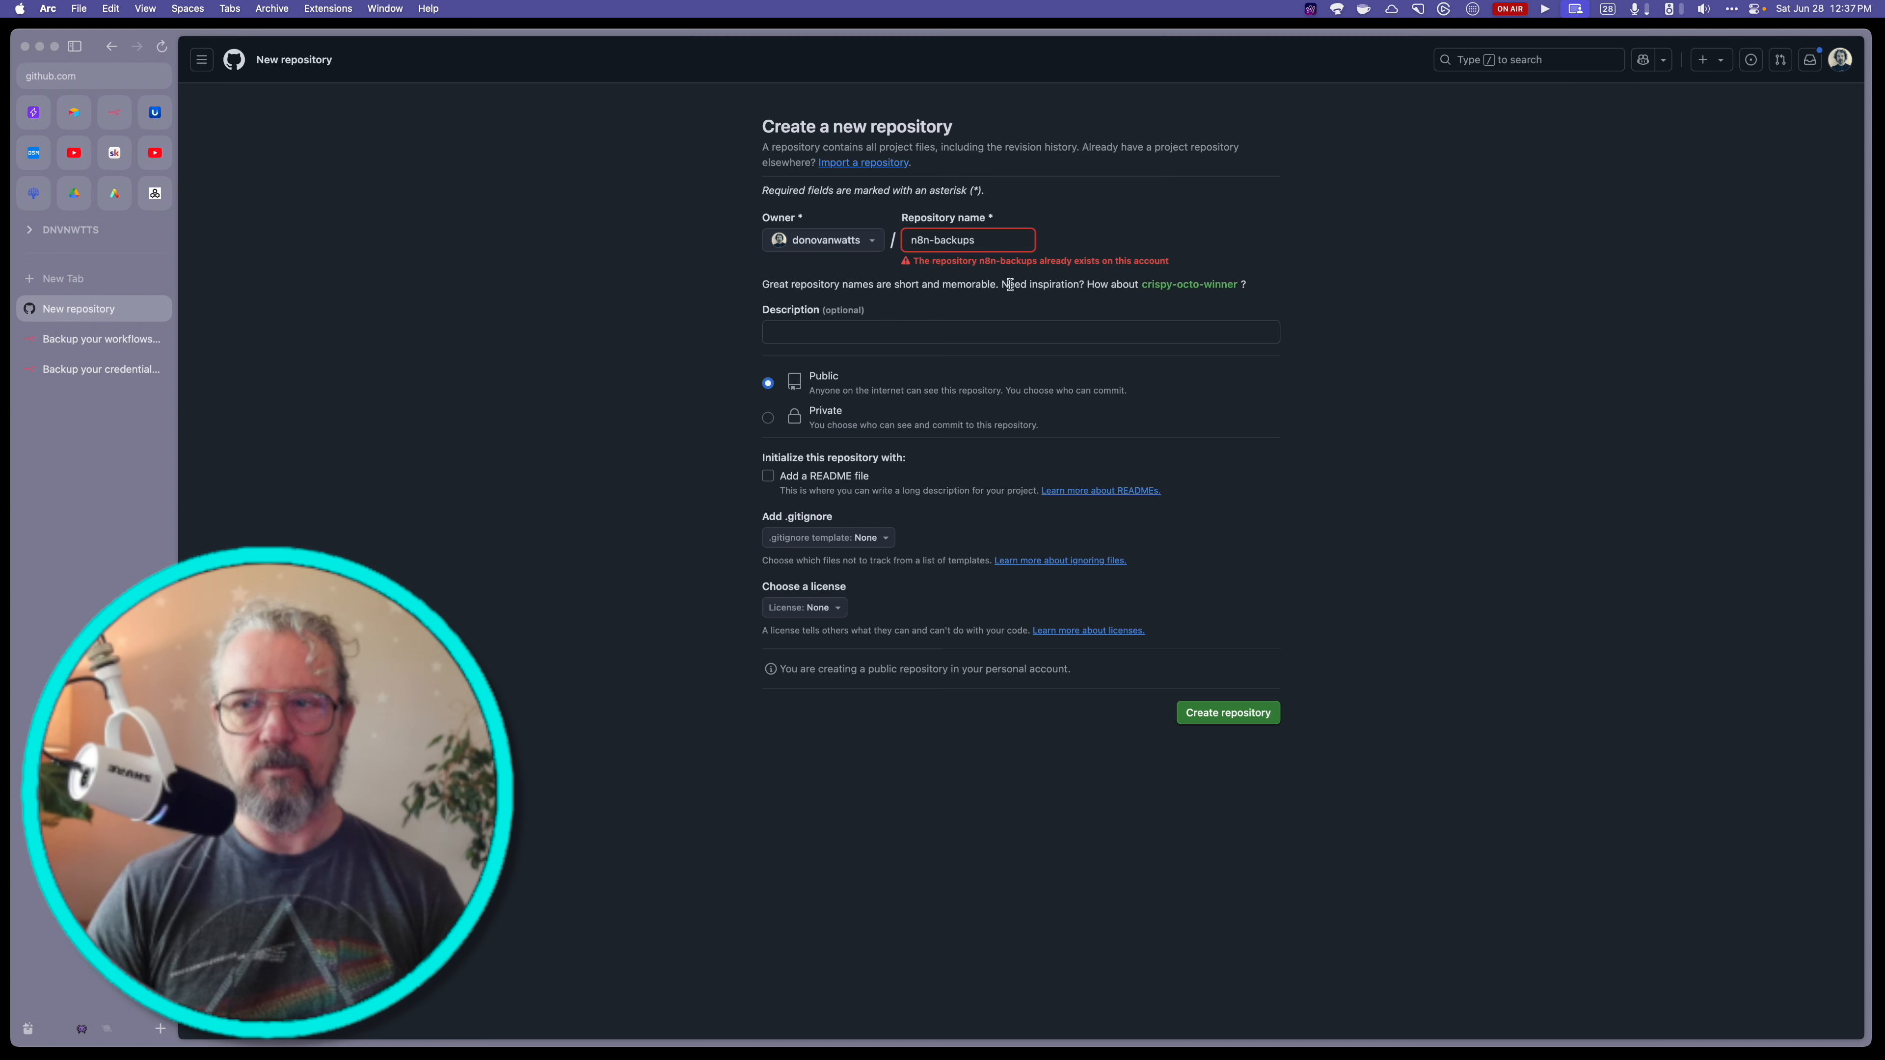
text(-)
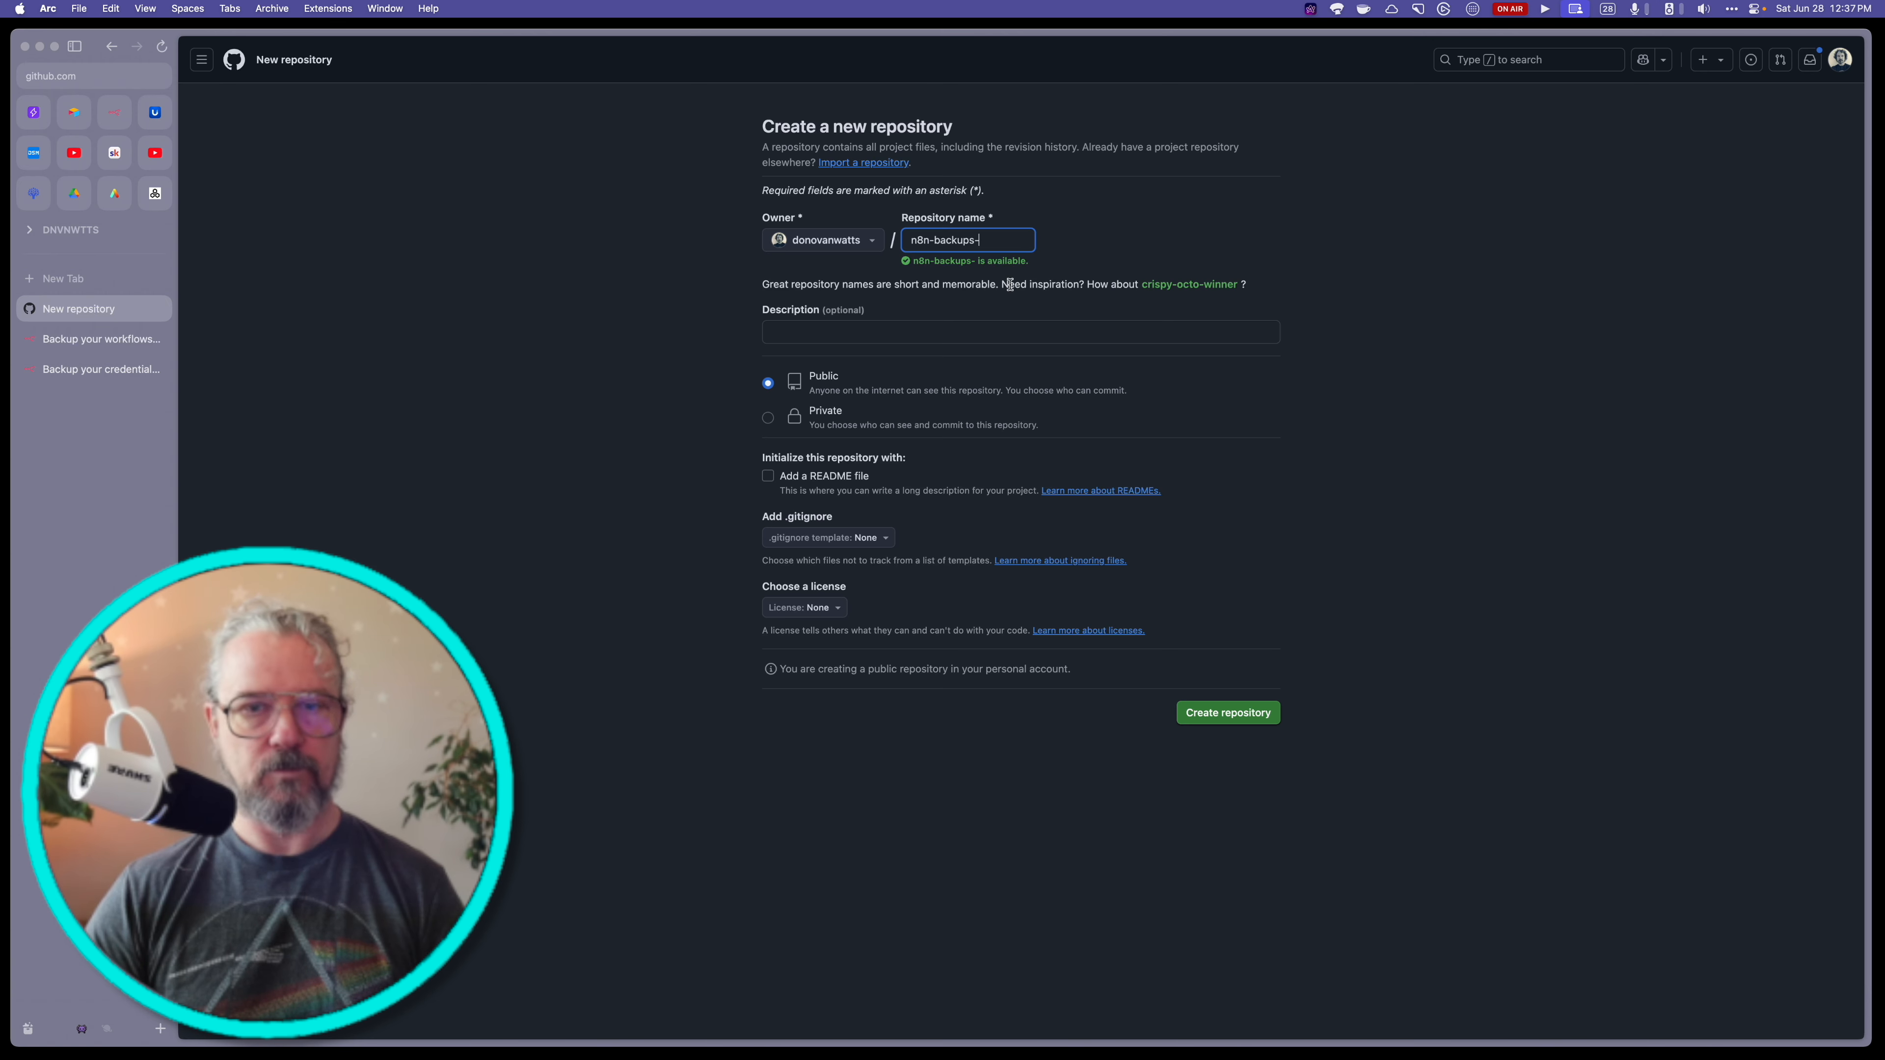
text(demo)
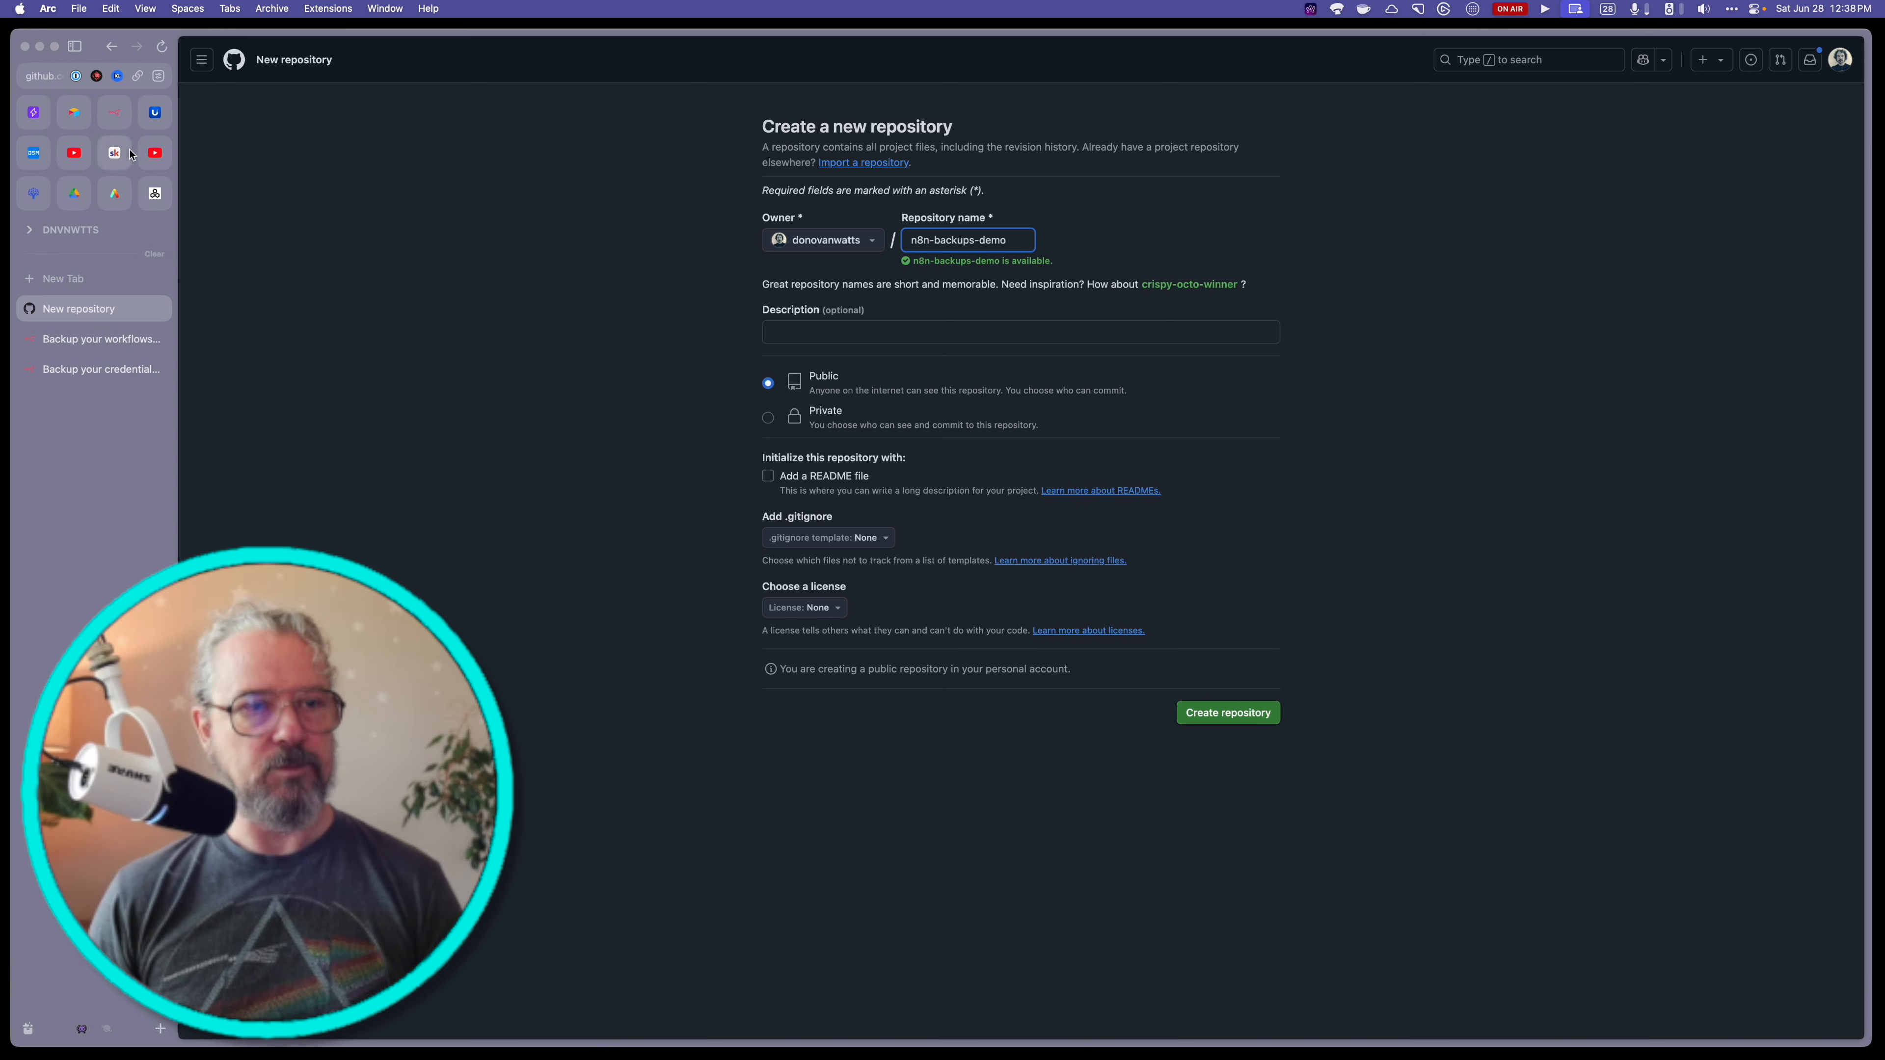
click(122, 123)
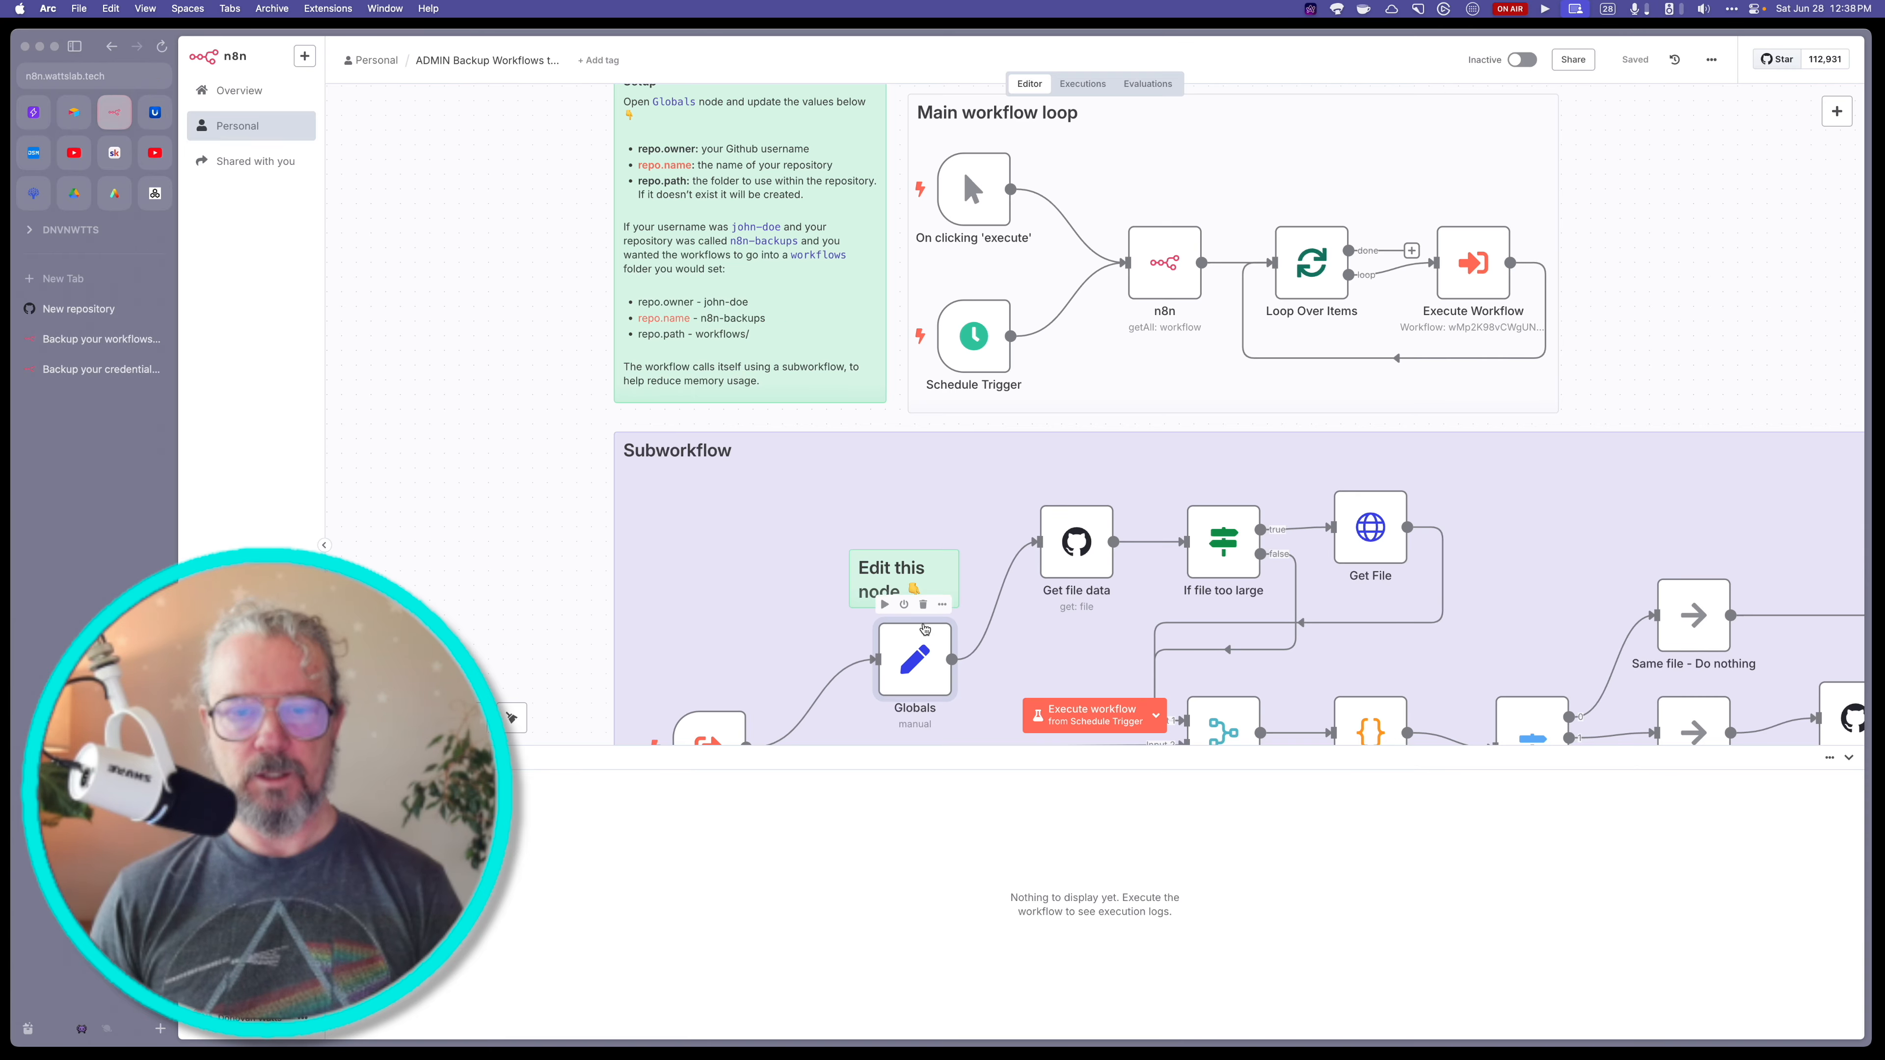
- Append '-demo' to the Globals node's repo.name so it reads n8n-backups-demo
double_click(919, 667)
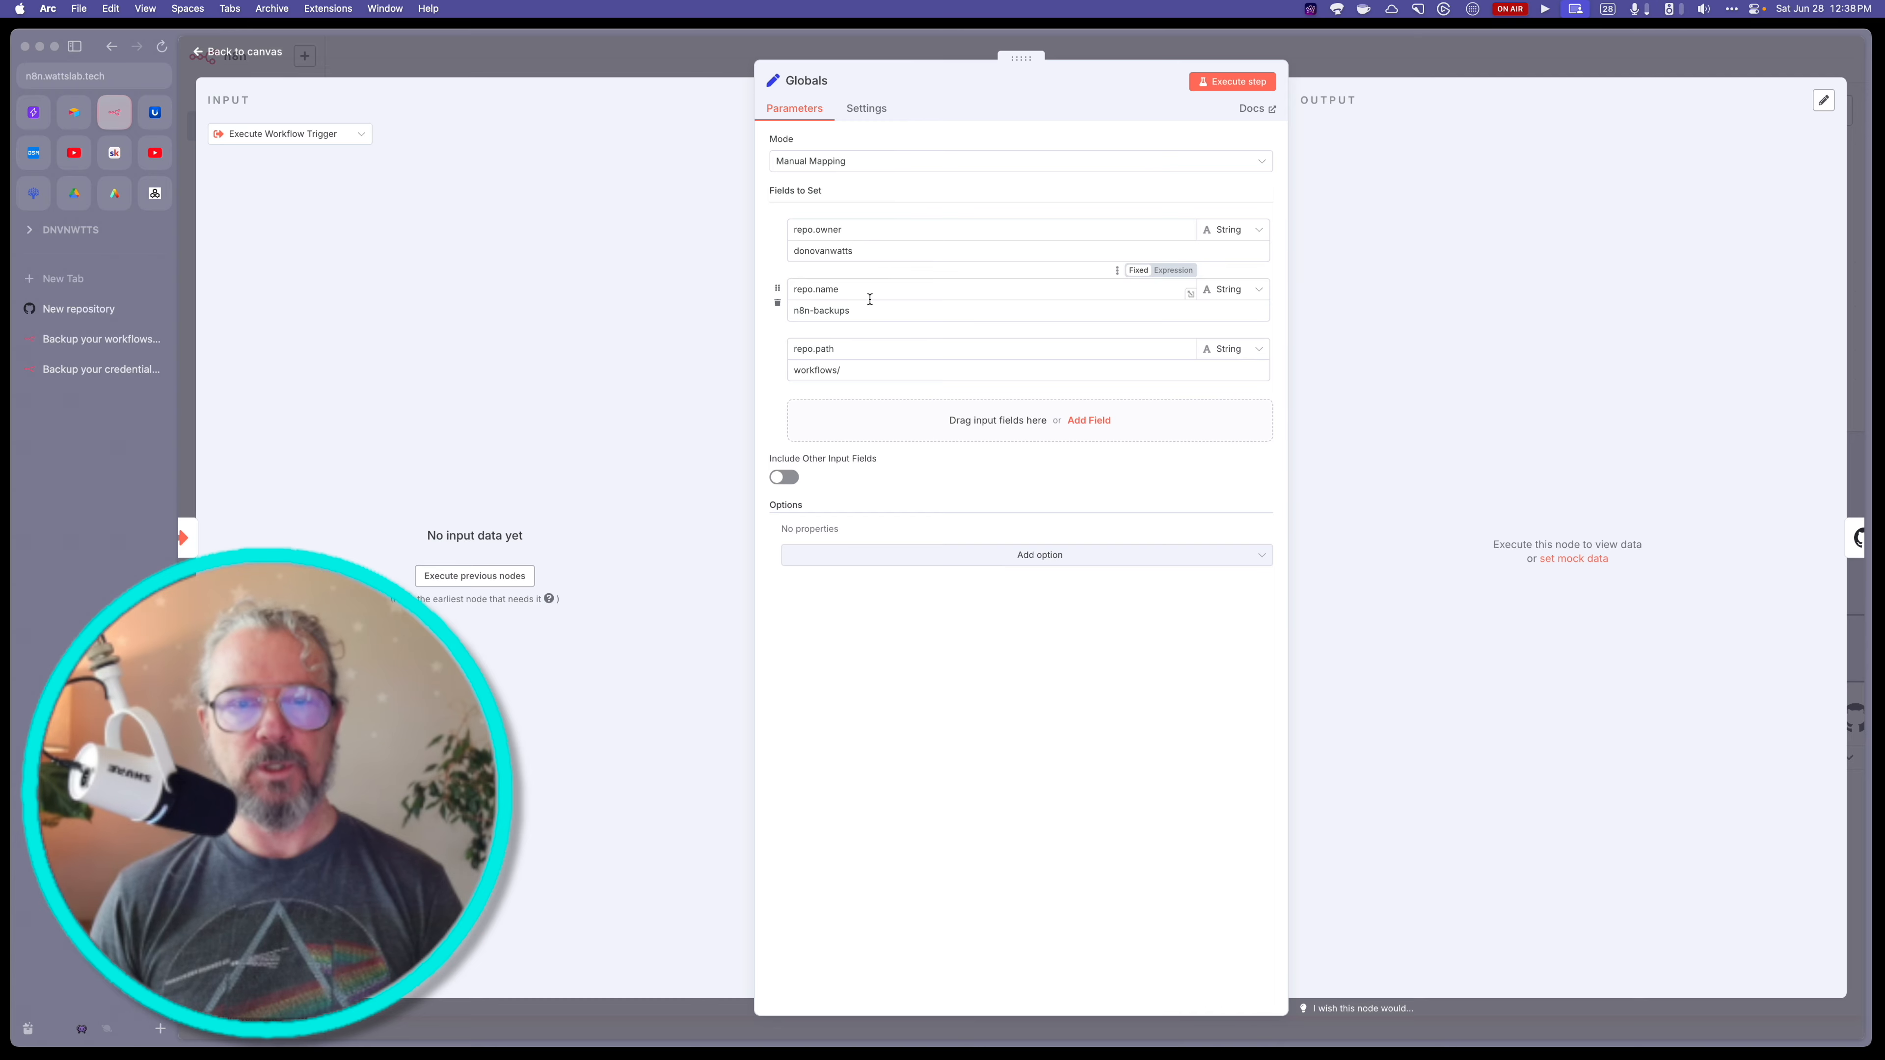
click(872, 311)
text(-demo)
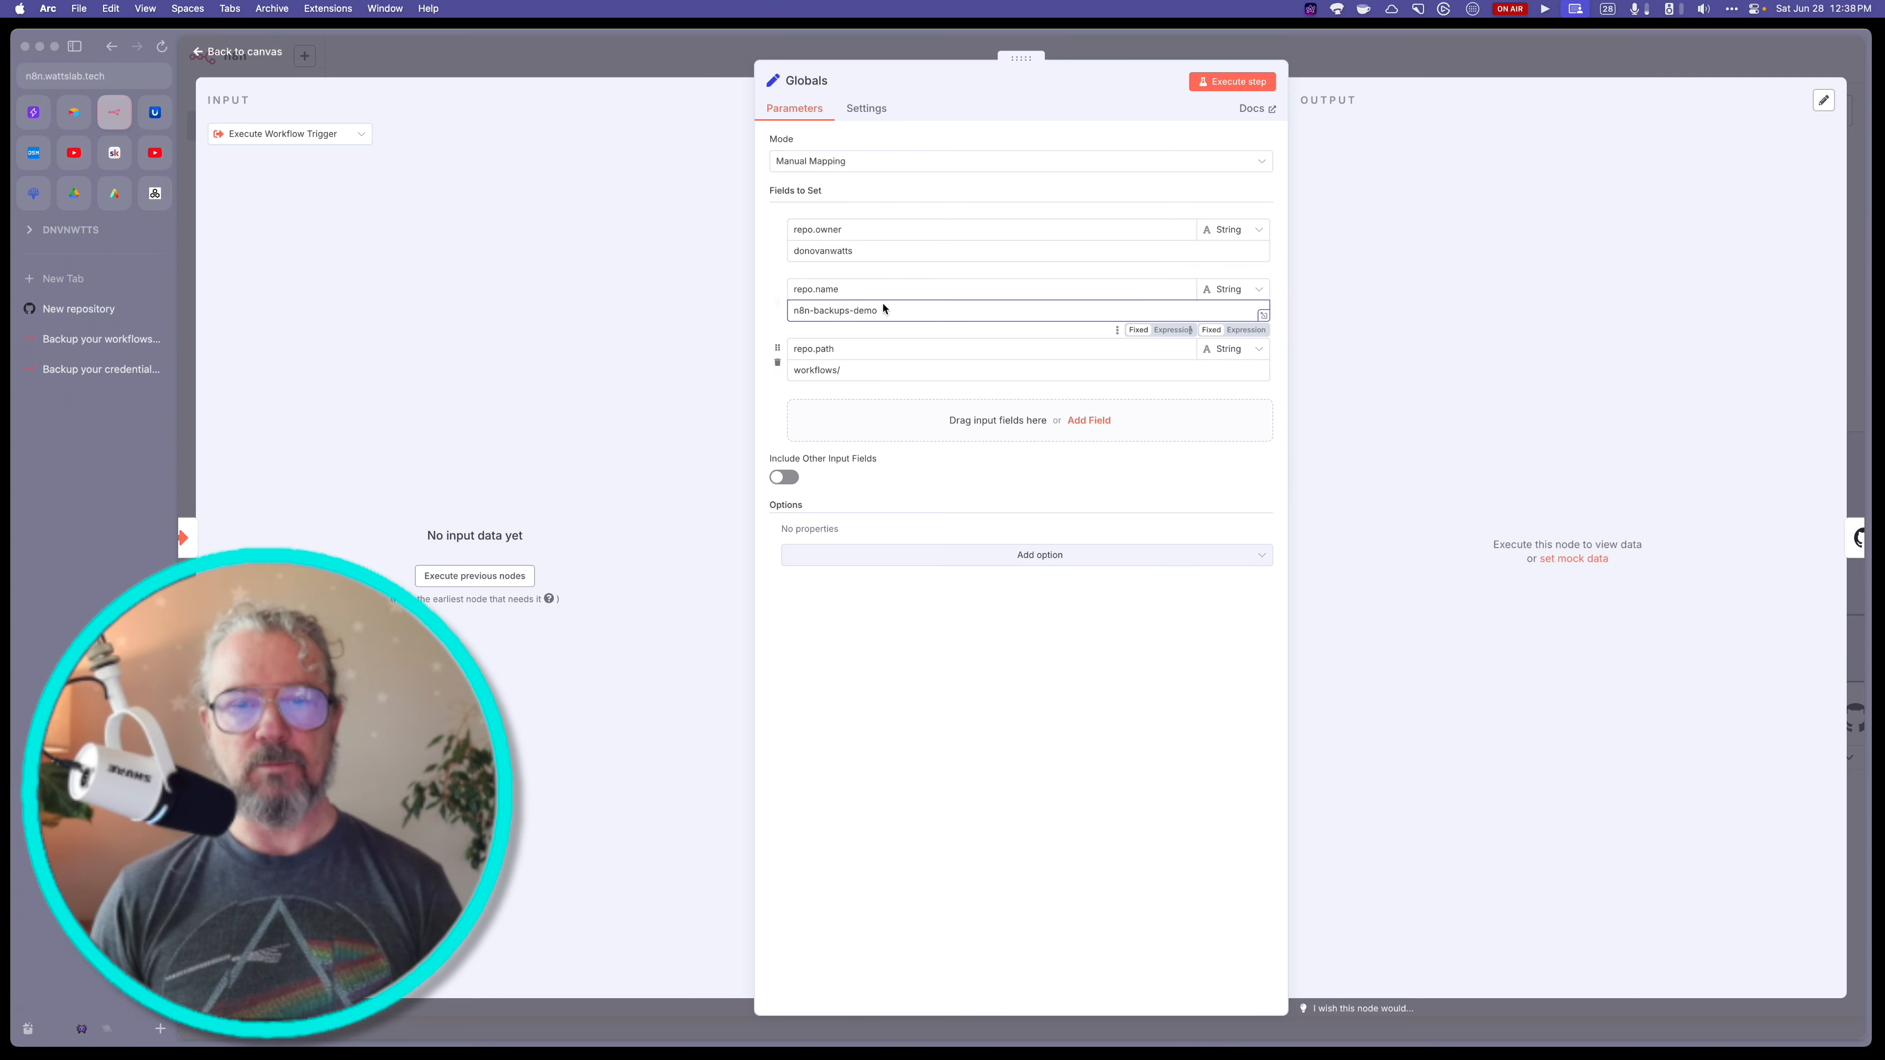
click(683, 67)
click(31, 312)
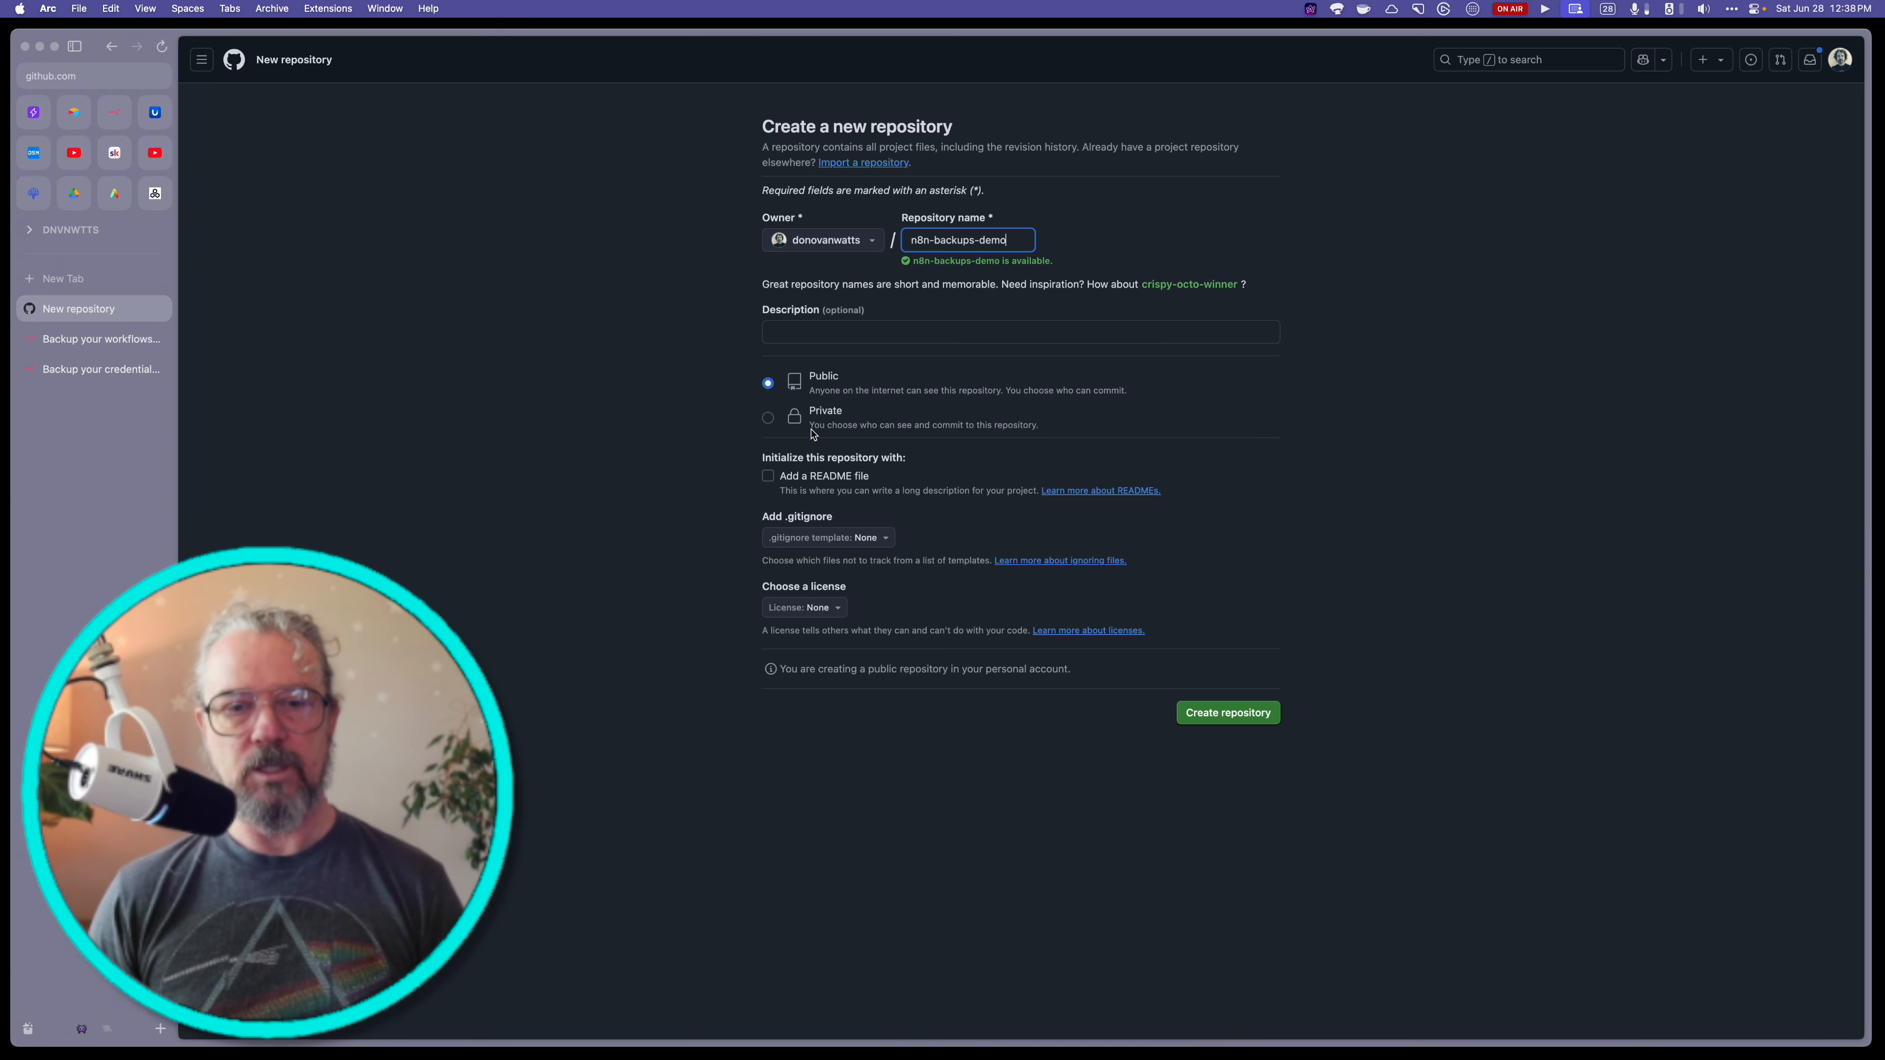
- Make the n8n-backups-demo repository private and create it
click(771, 421)
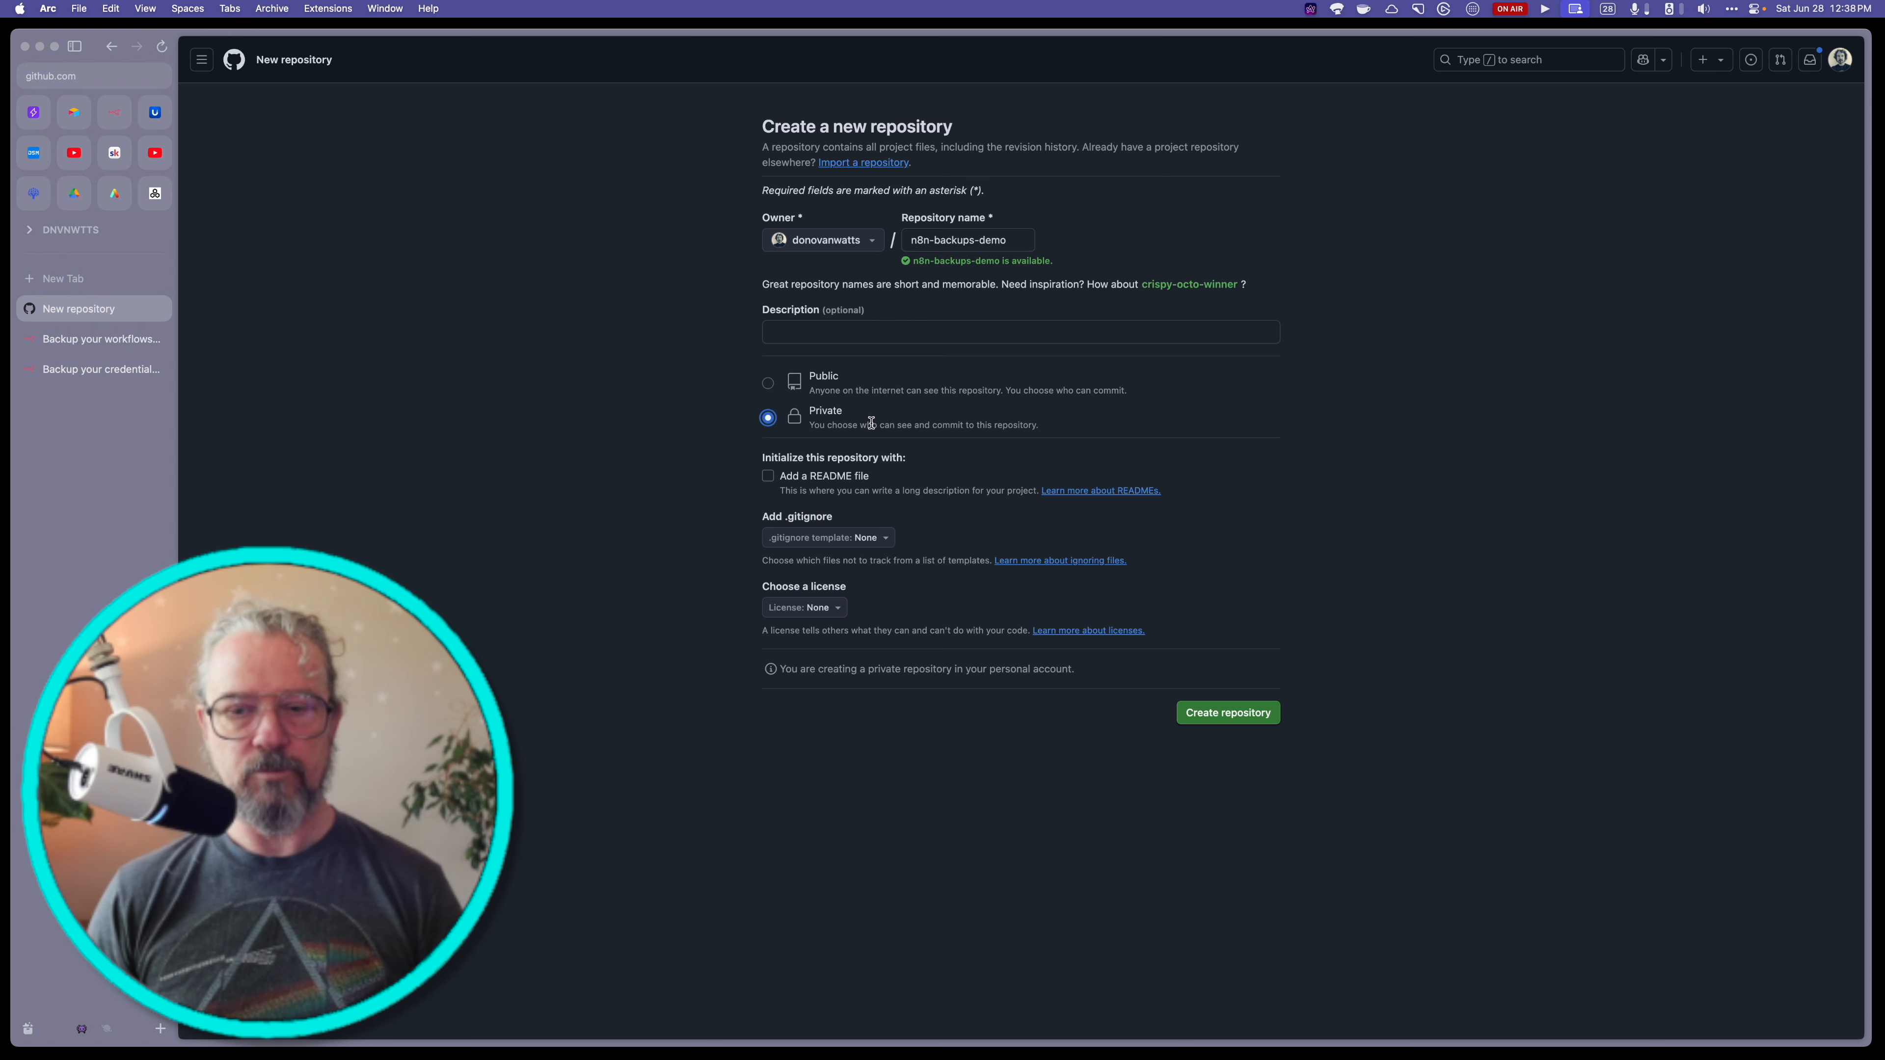
click(1241, 715)
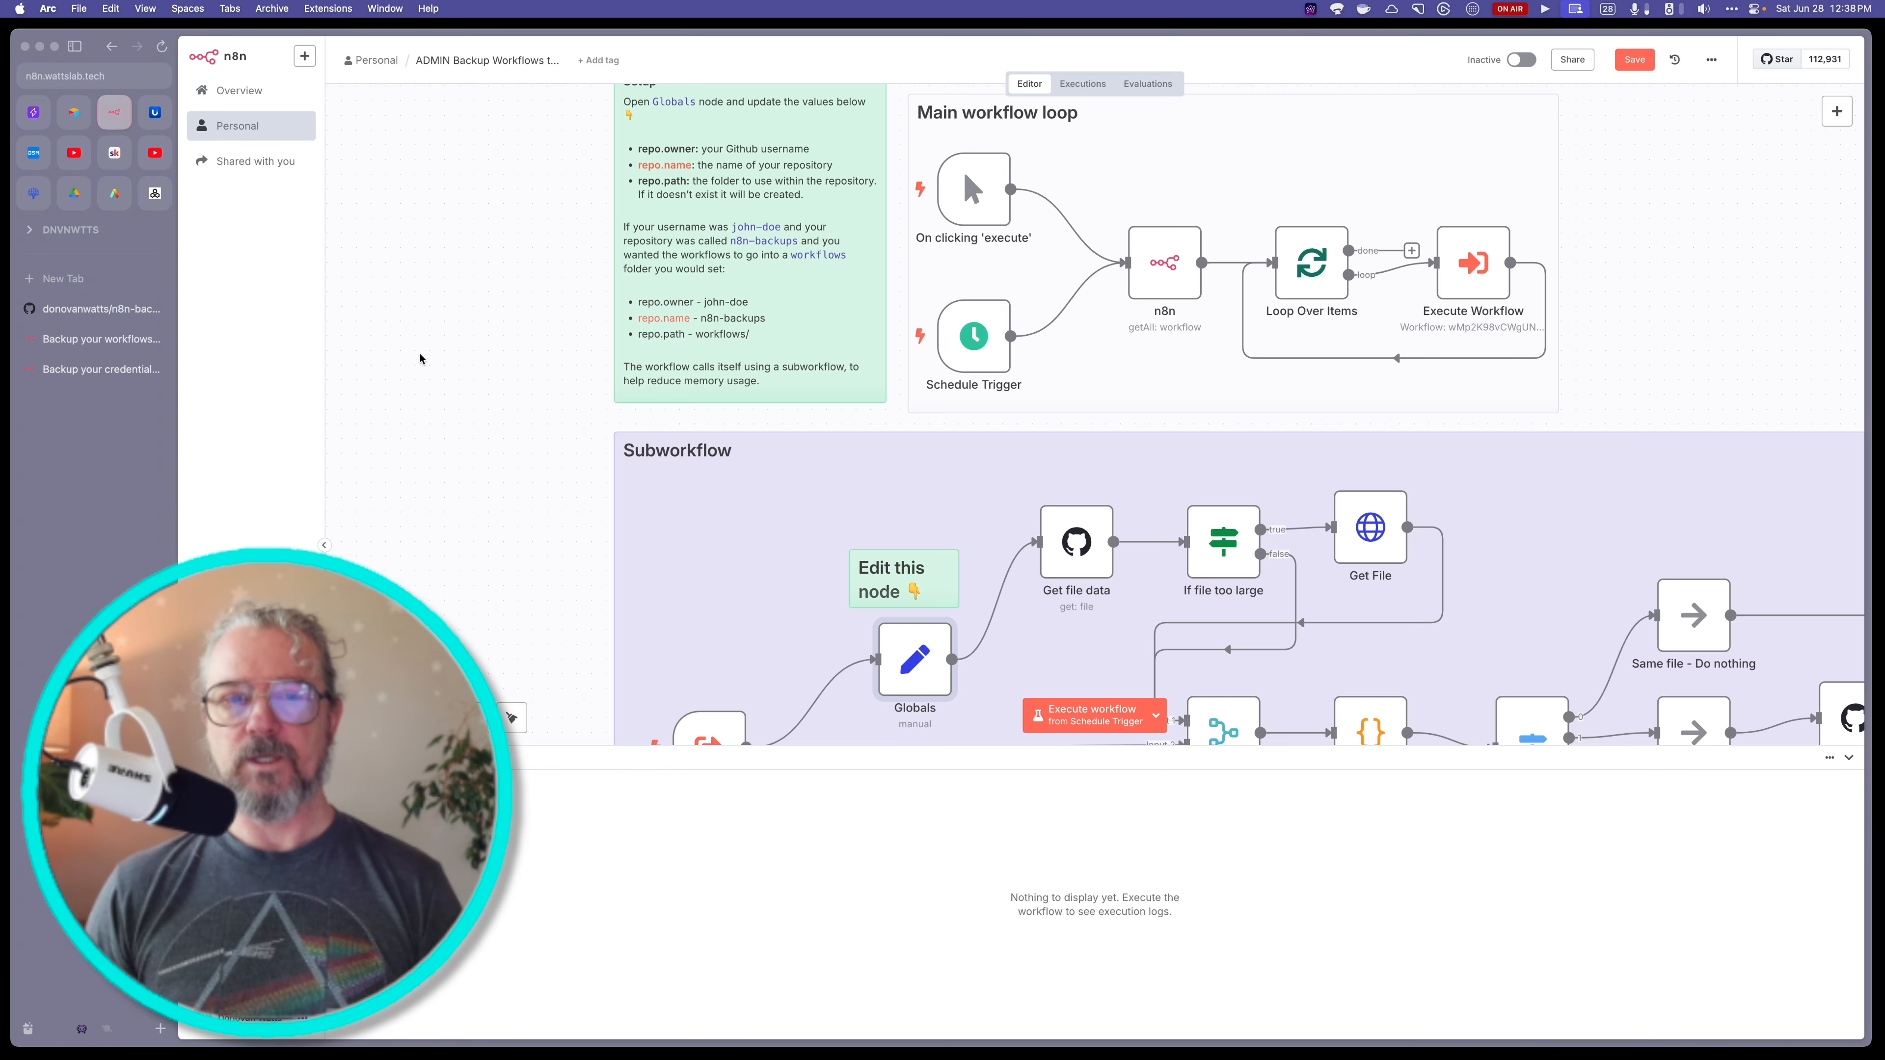
- Run the backup workflow from its On clicking 'execute' manual trigger
scroll(429, 370, down, 5)
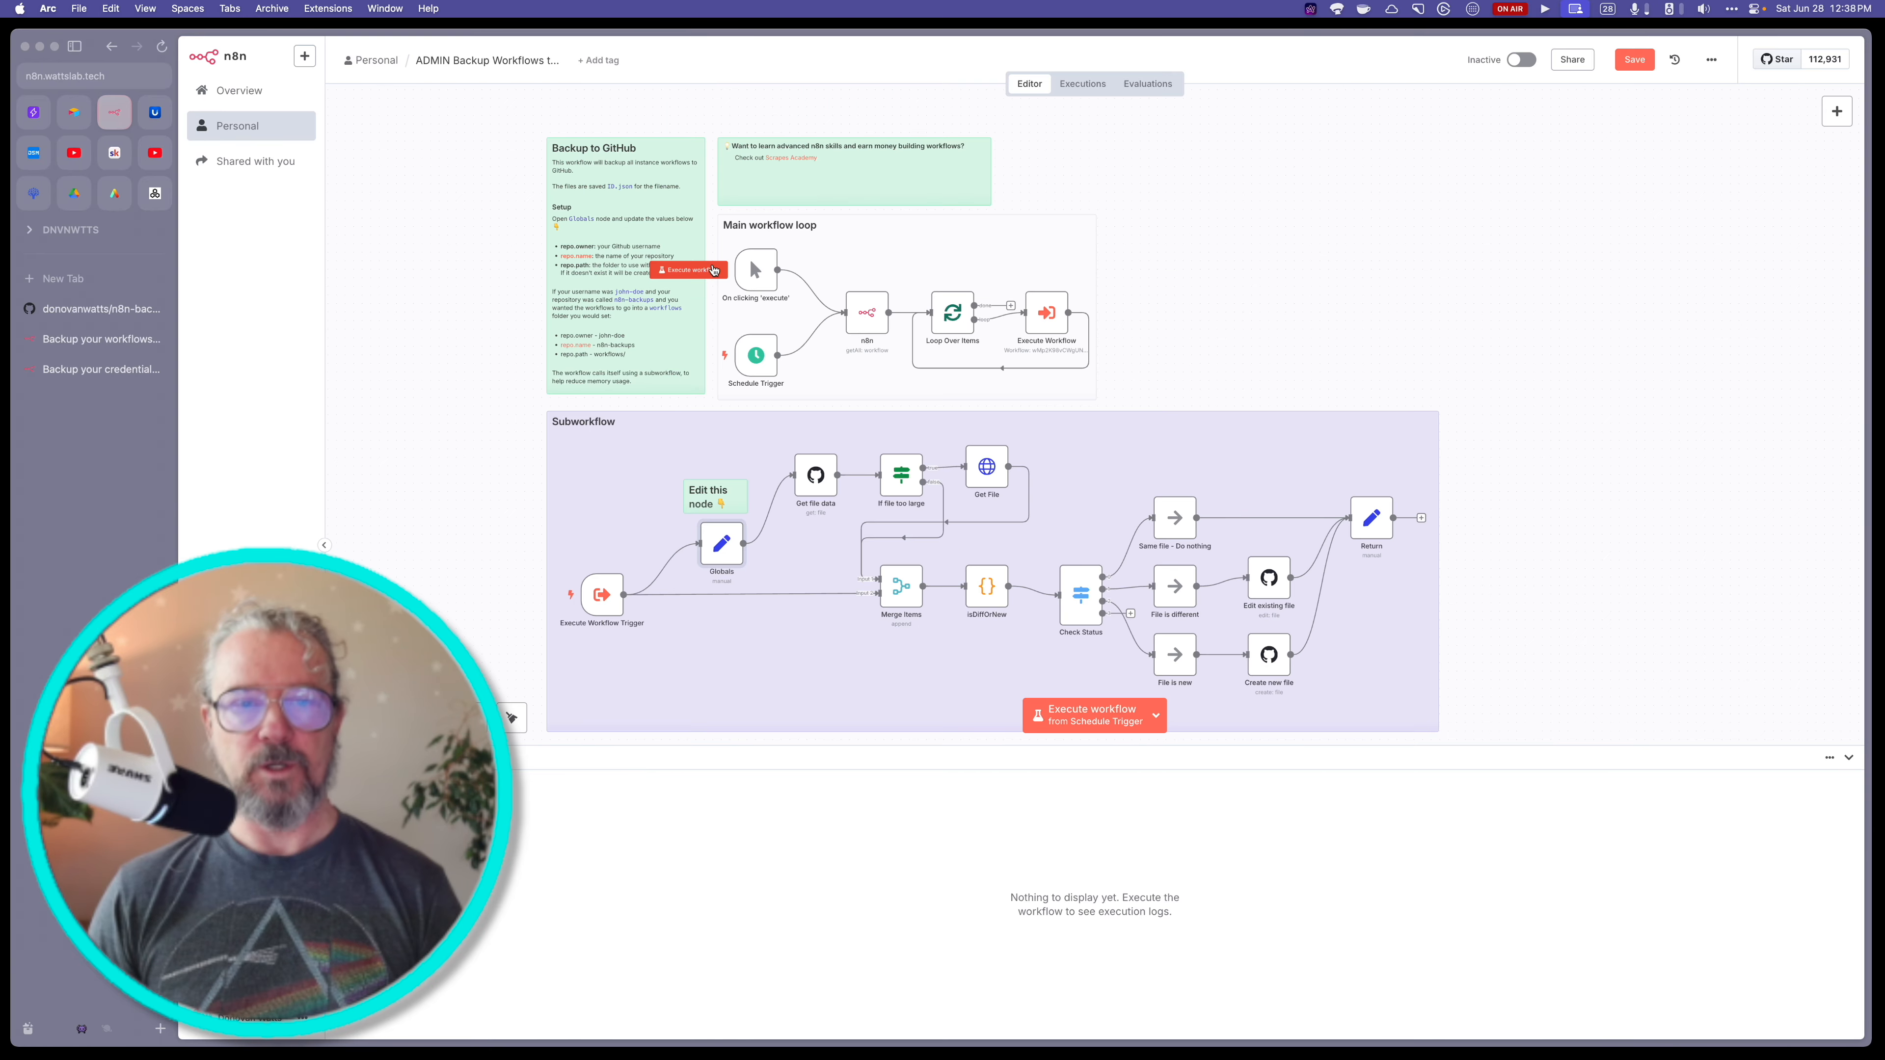
click(689, 271)
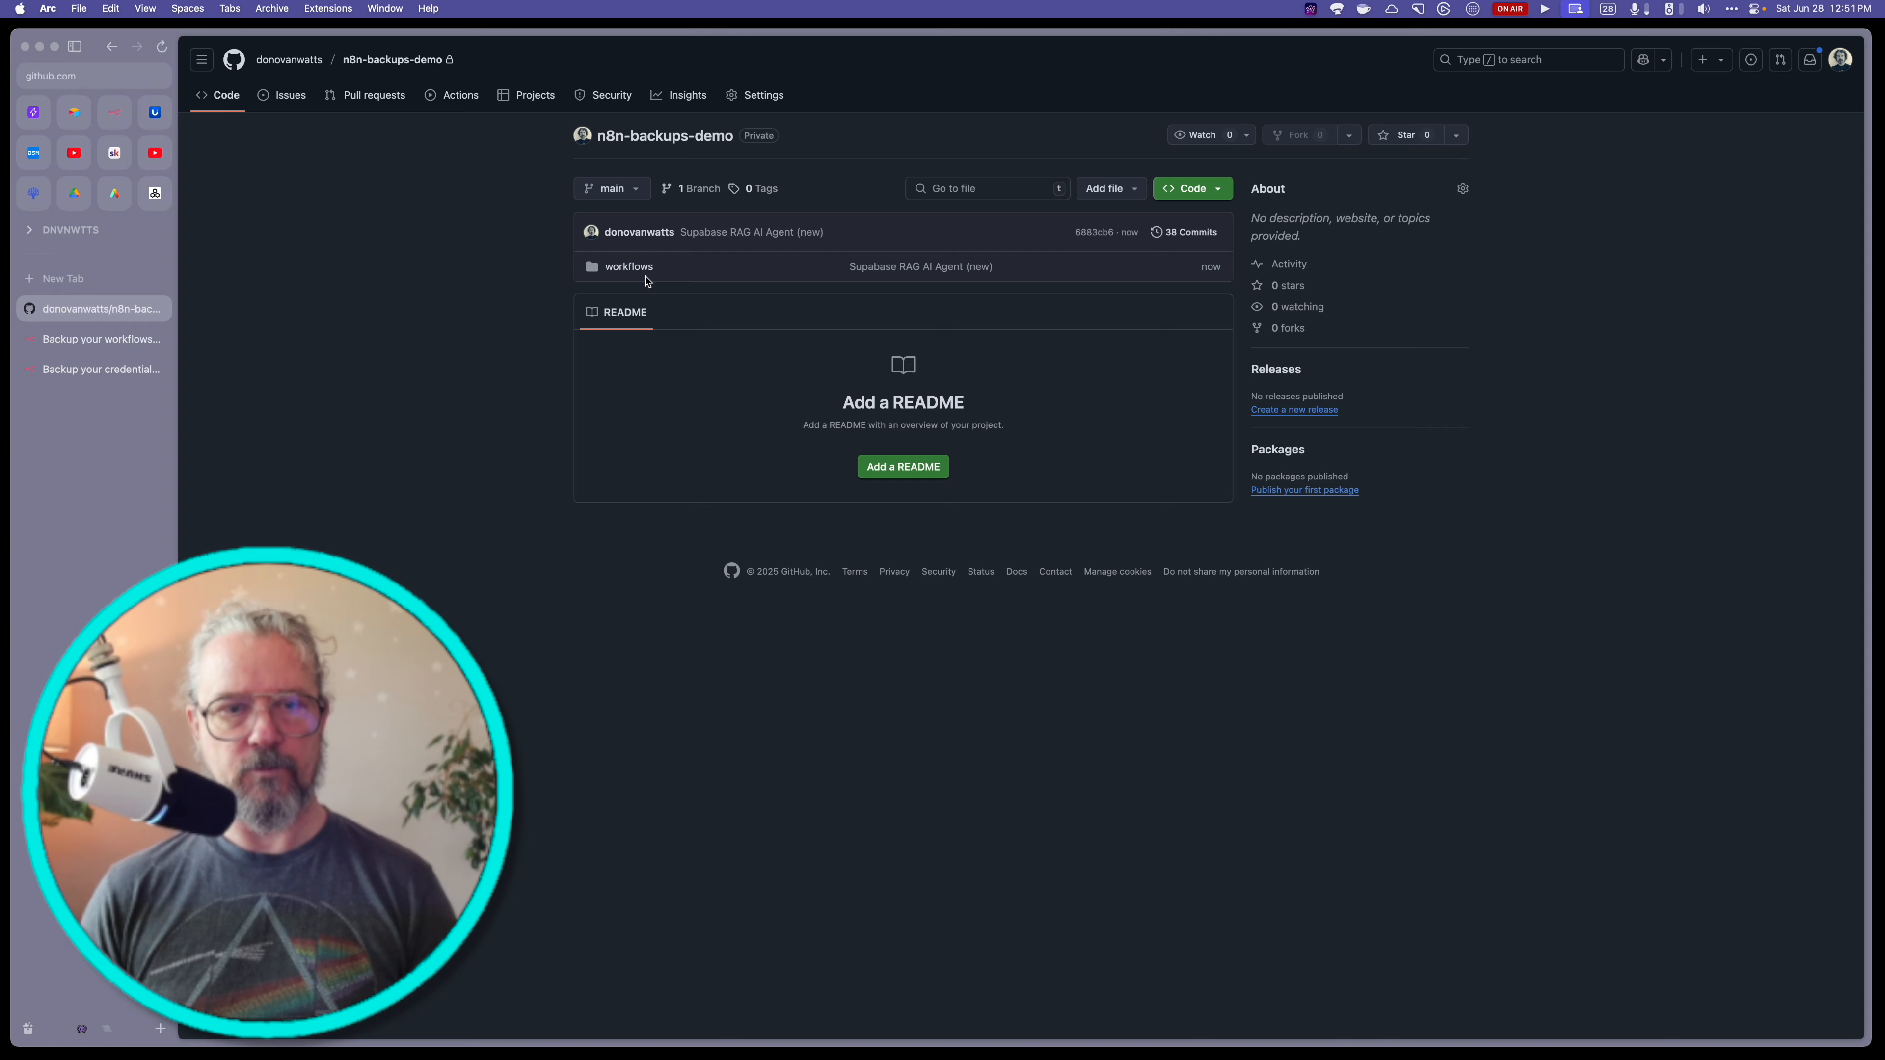
click(624, 271)
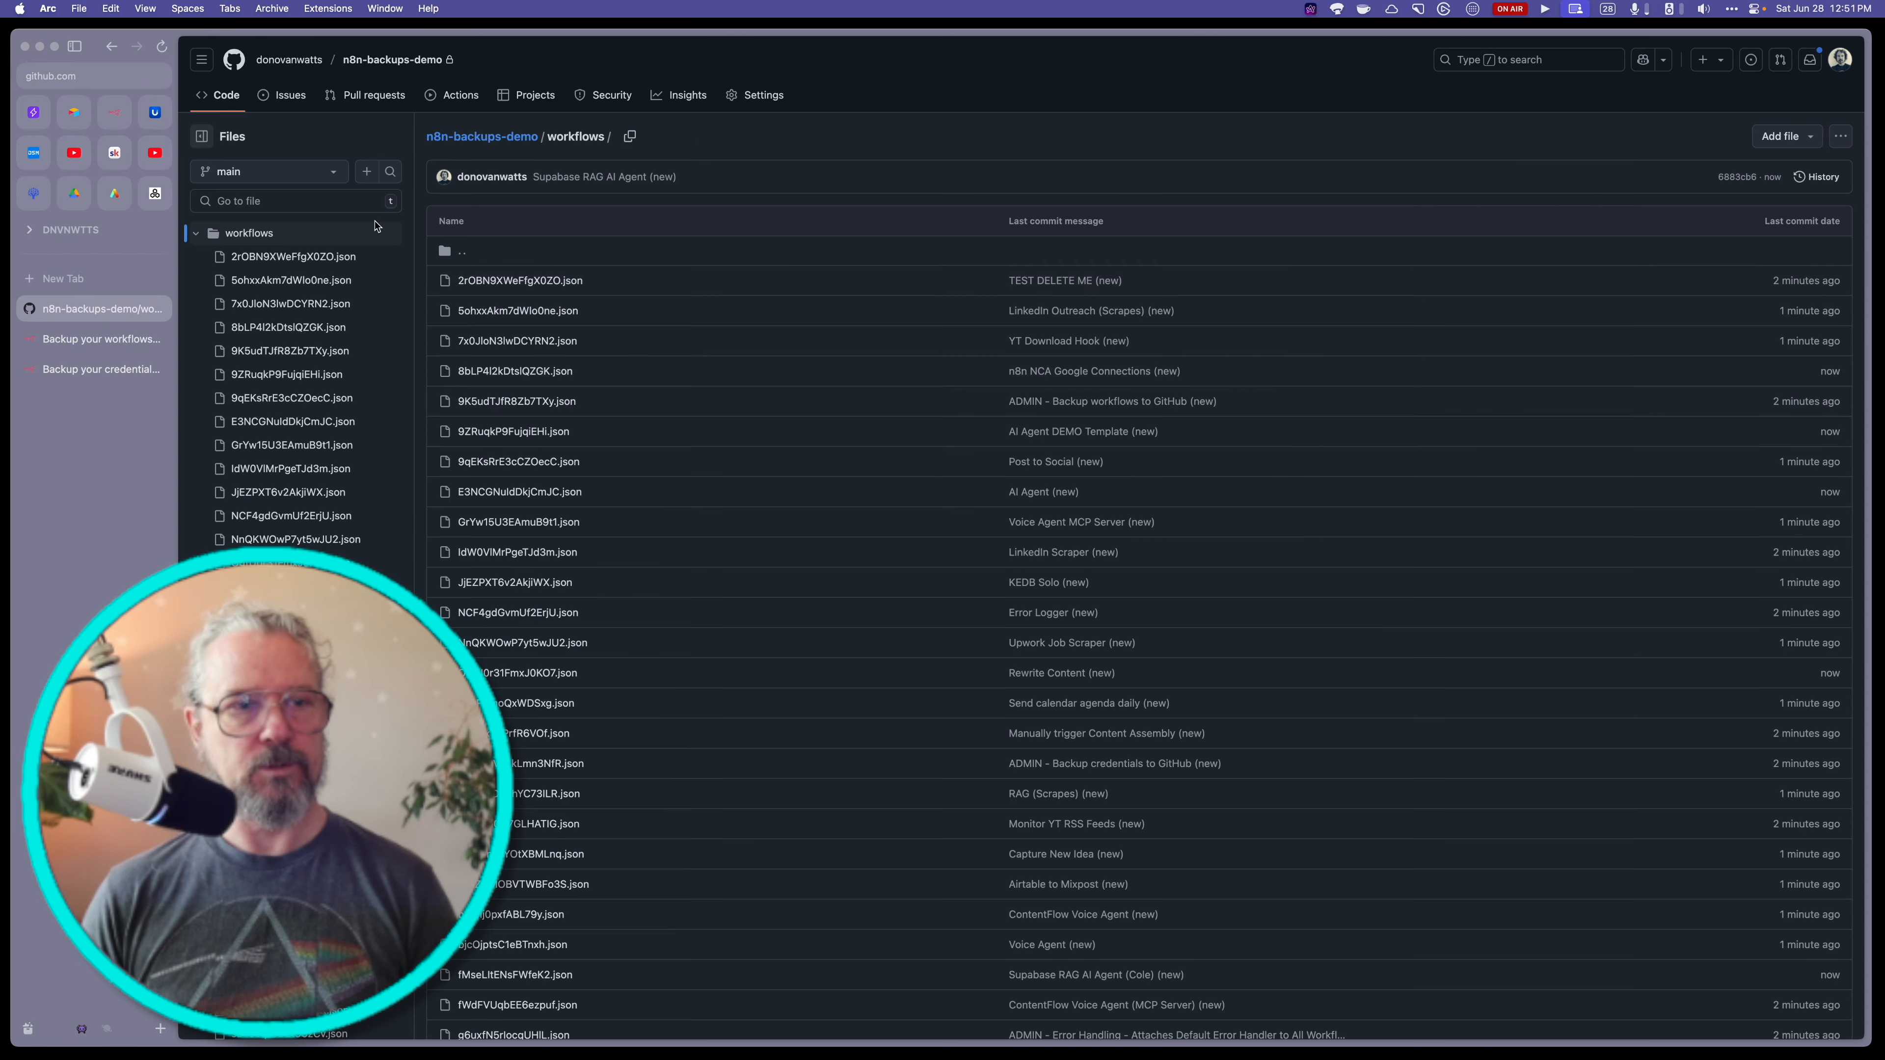
click(482, 136)
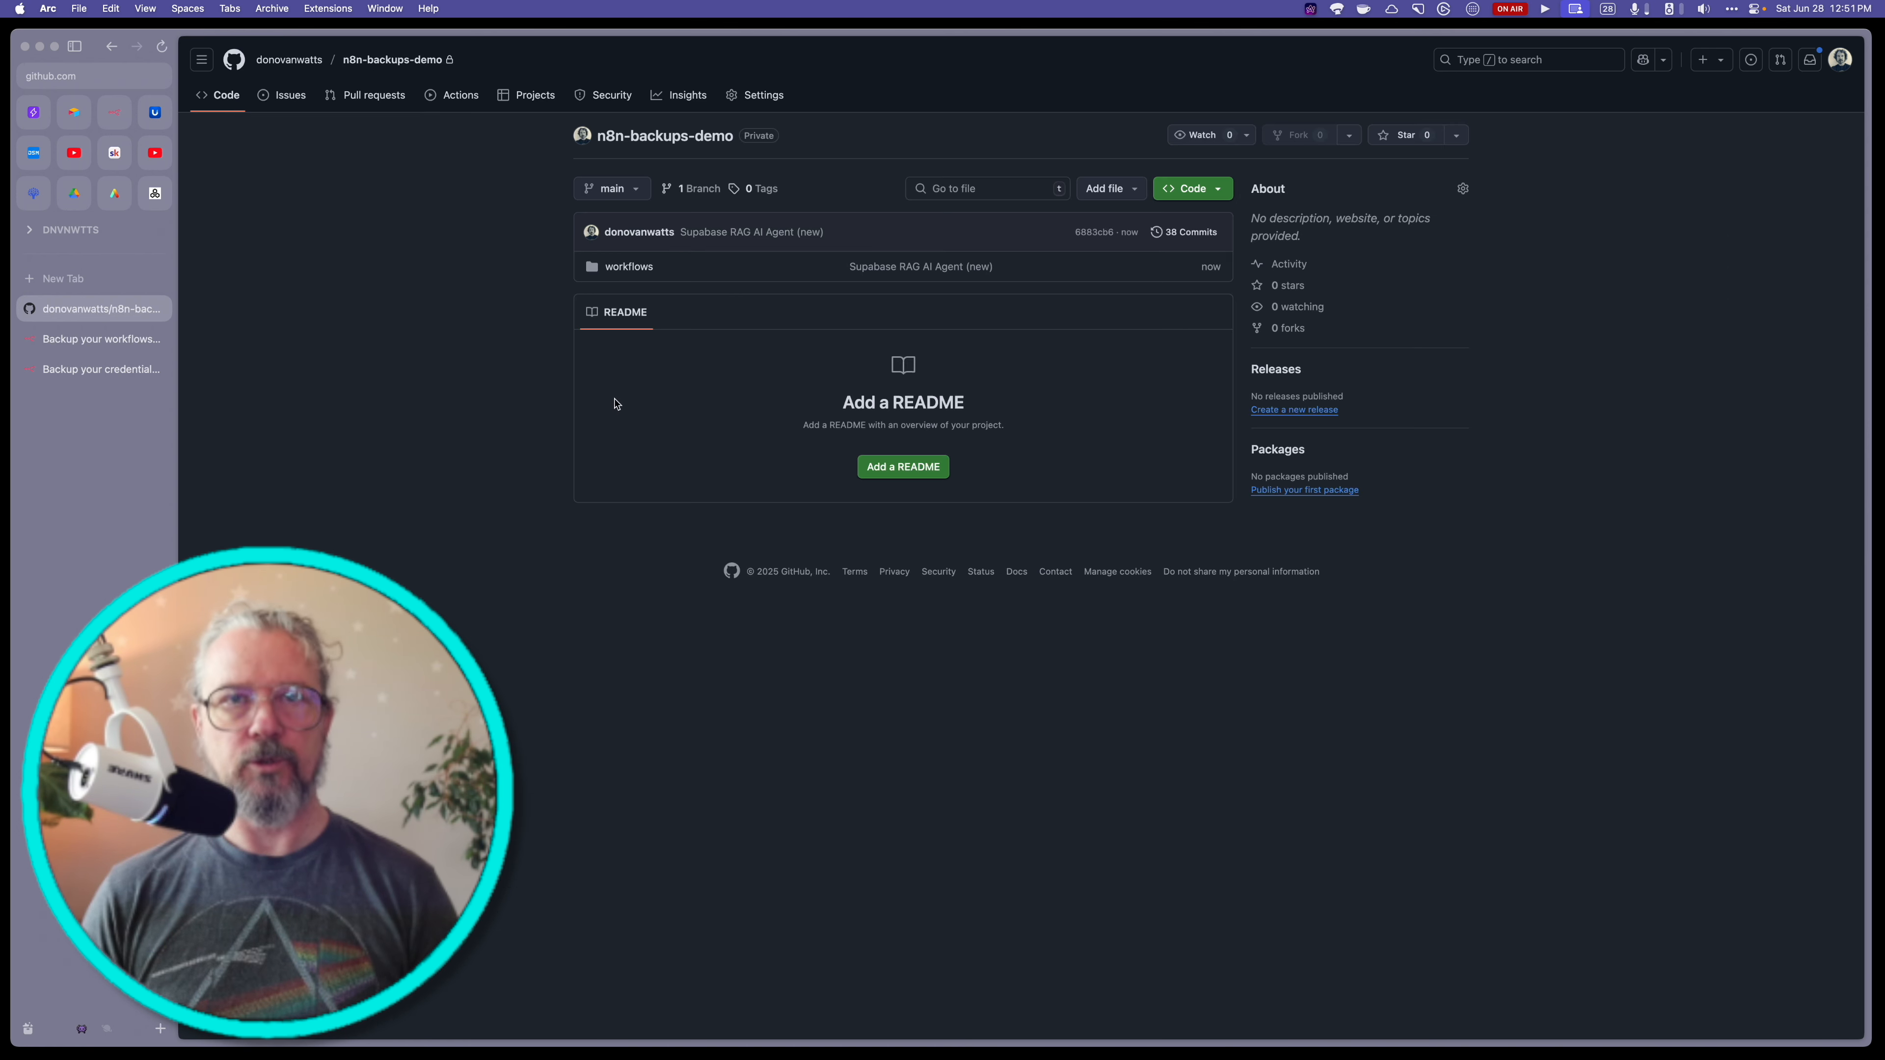
- Open the 'Backup your credentials to GitHub' template page and choose Use for free
click(104, 371)
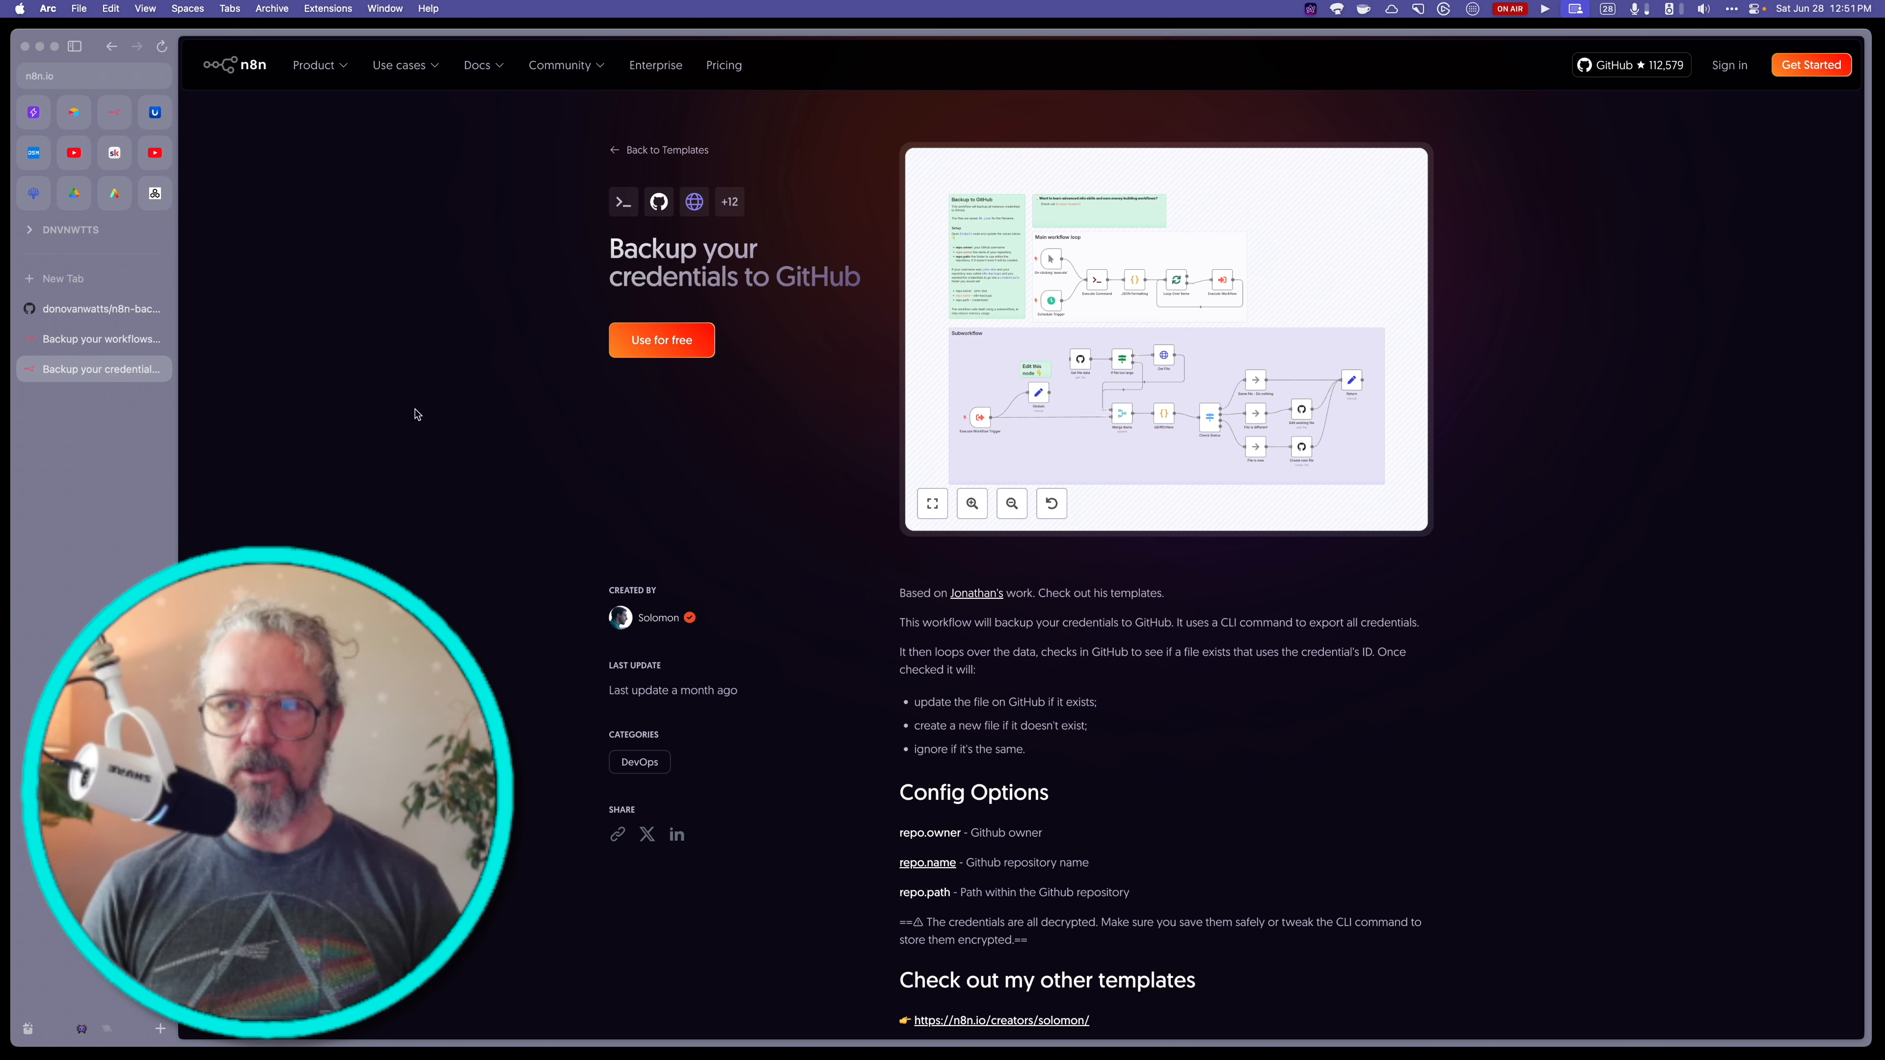
click(663, 342)
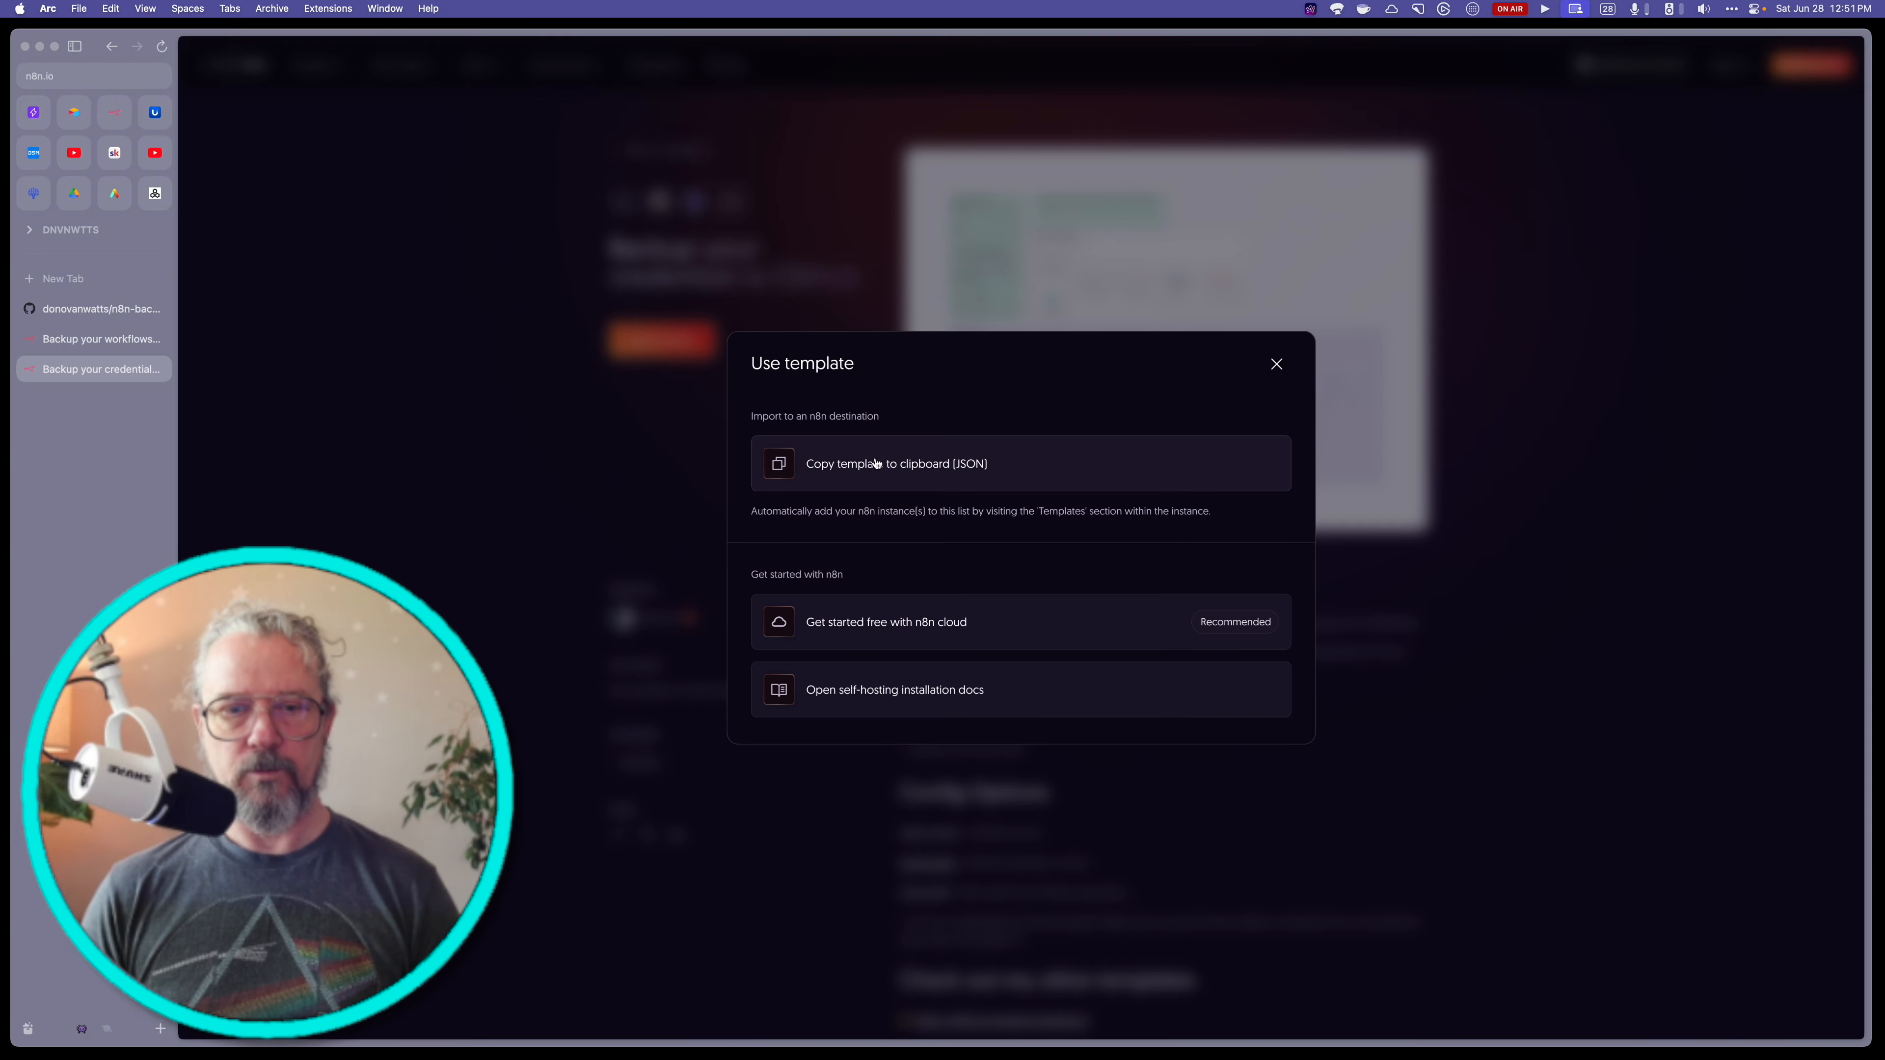
- Copy the template's JSON to the clipboard and switch to the blank n8n workflow
click(895, 468)
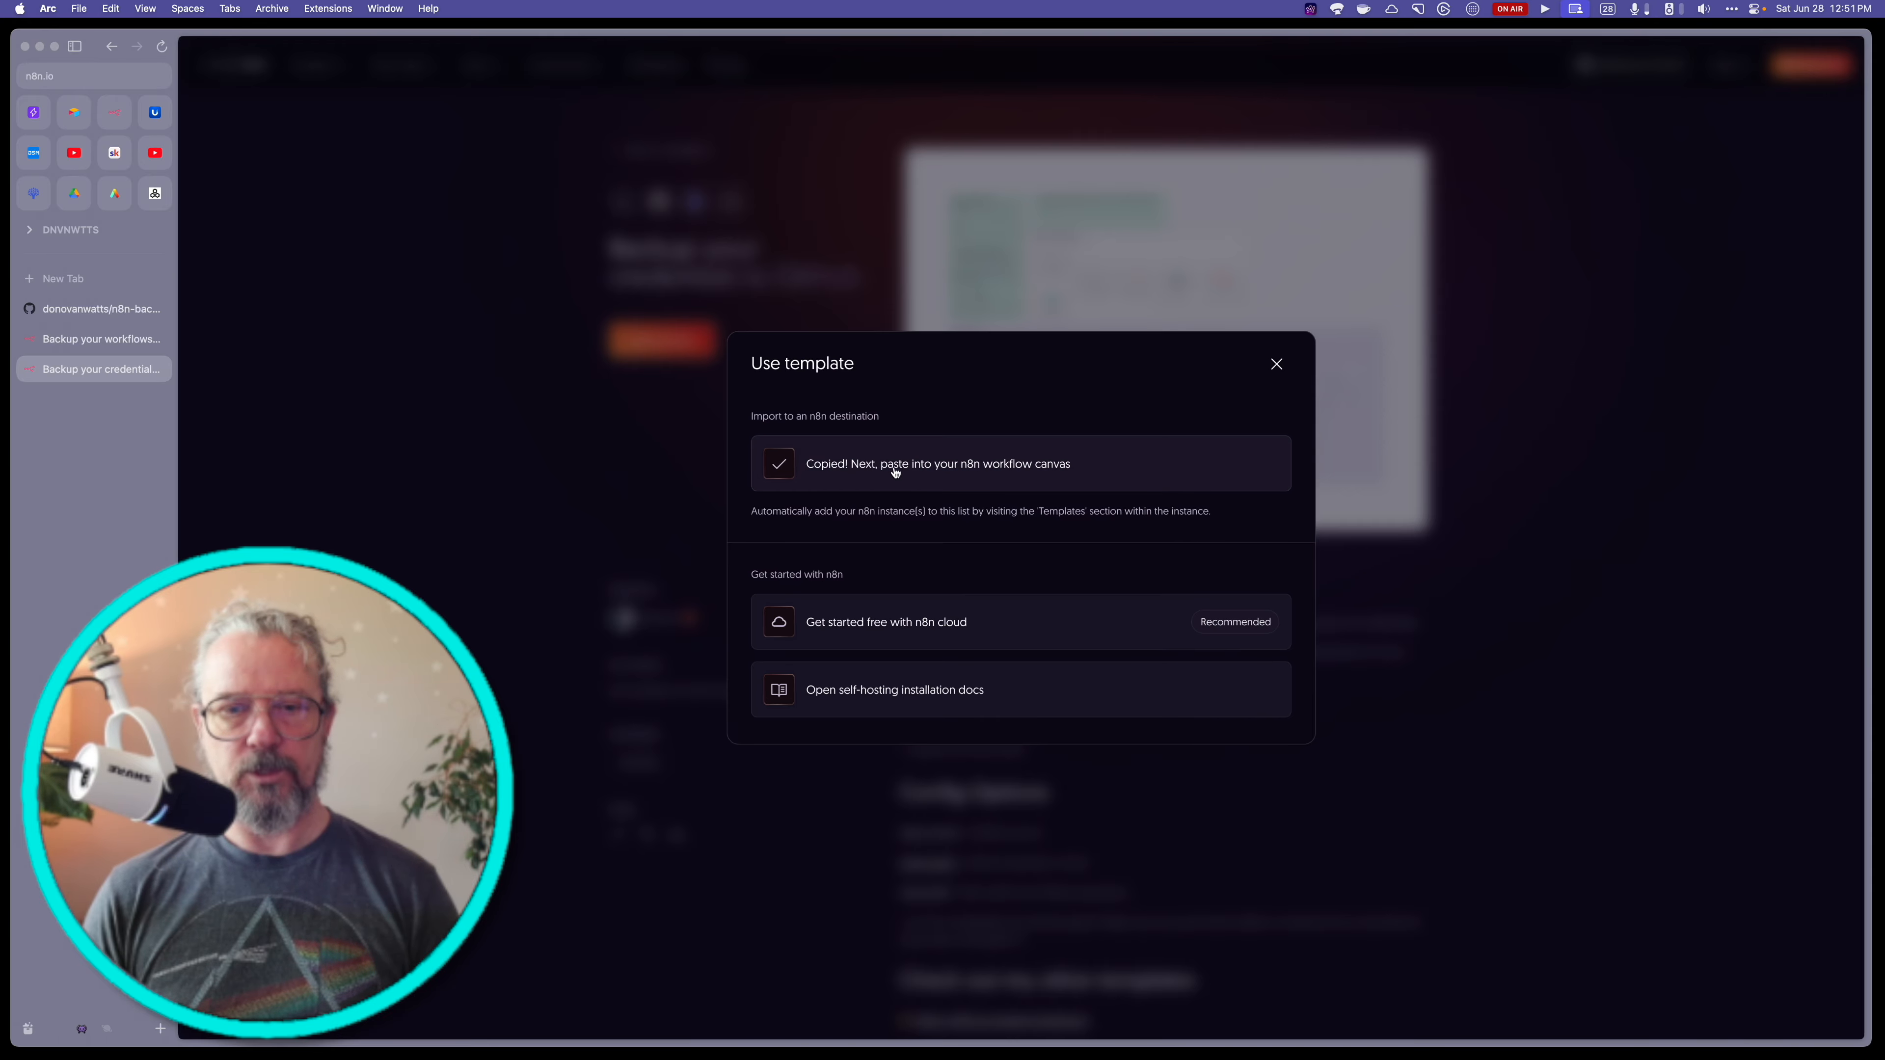
click(517, 459)
click(127, 123)
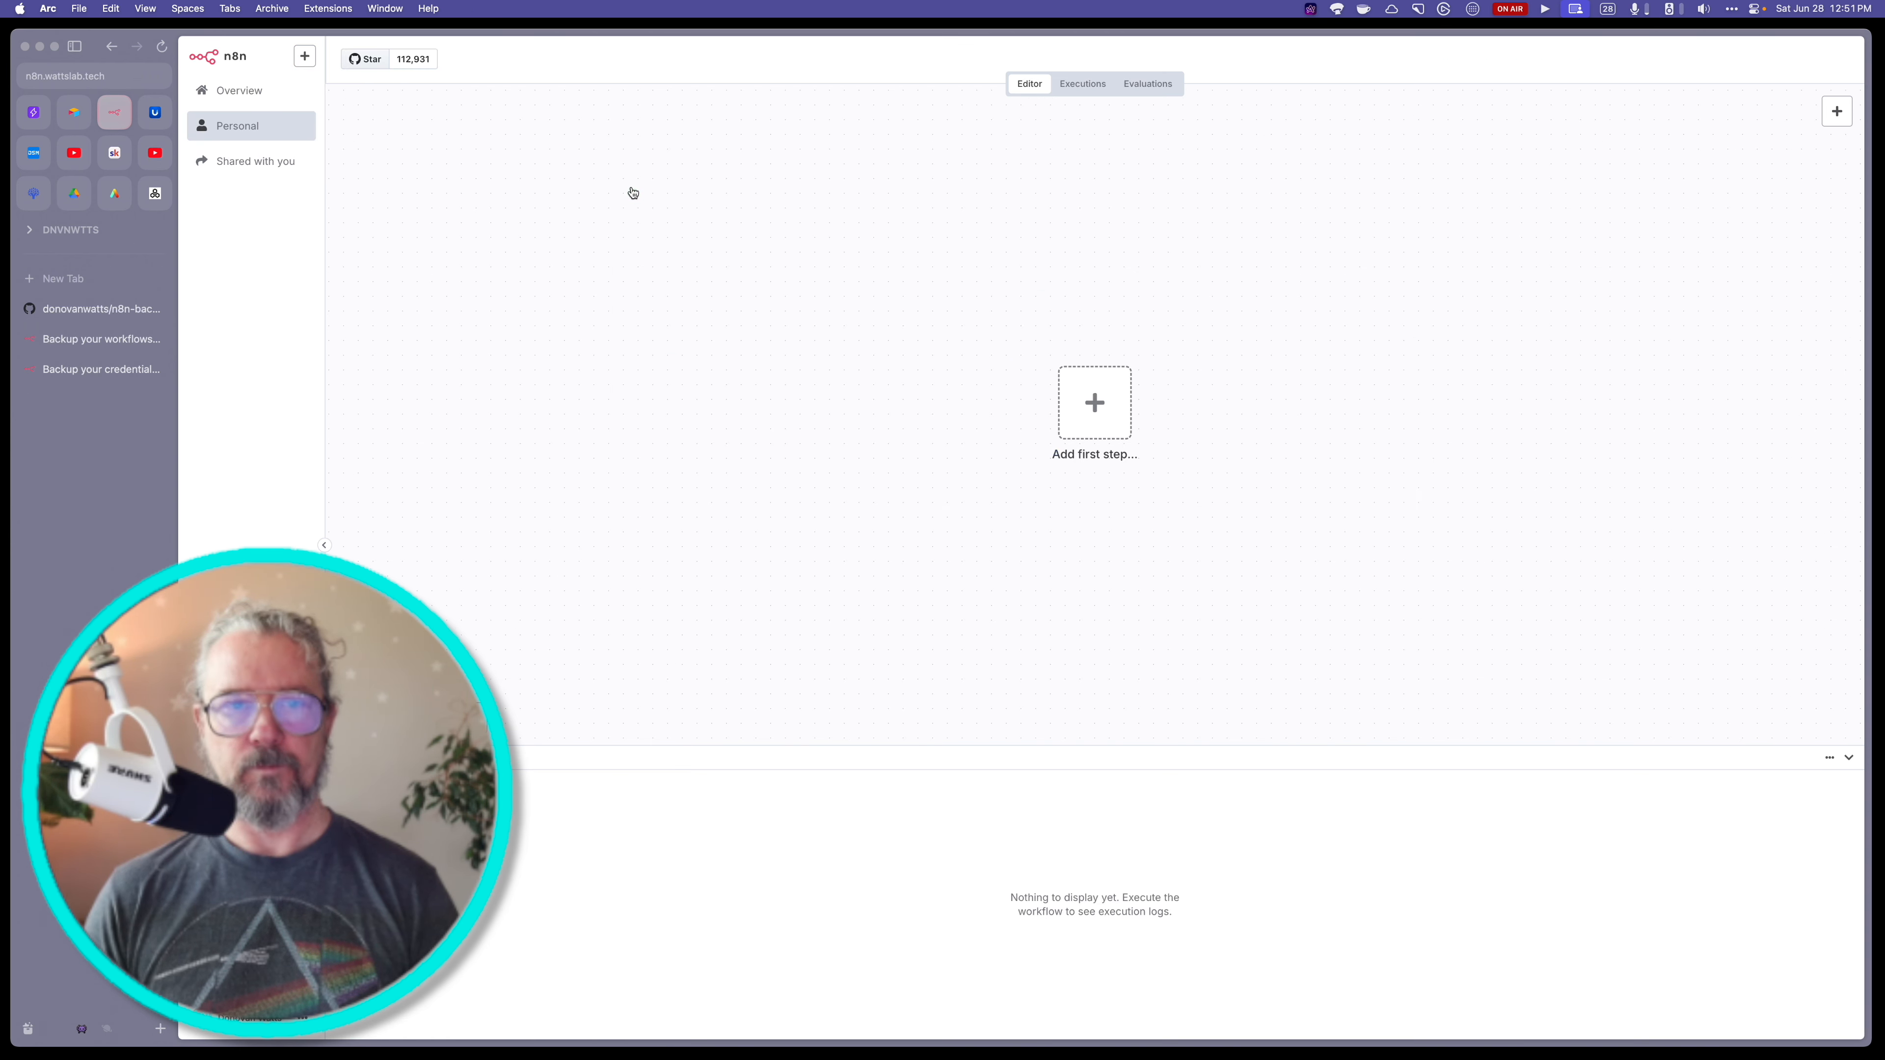
key(super+v)
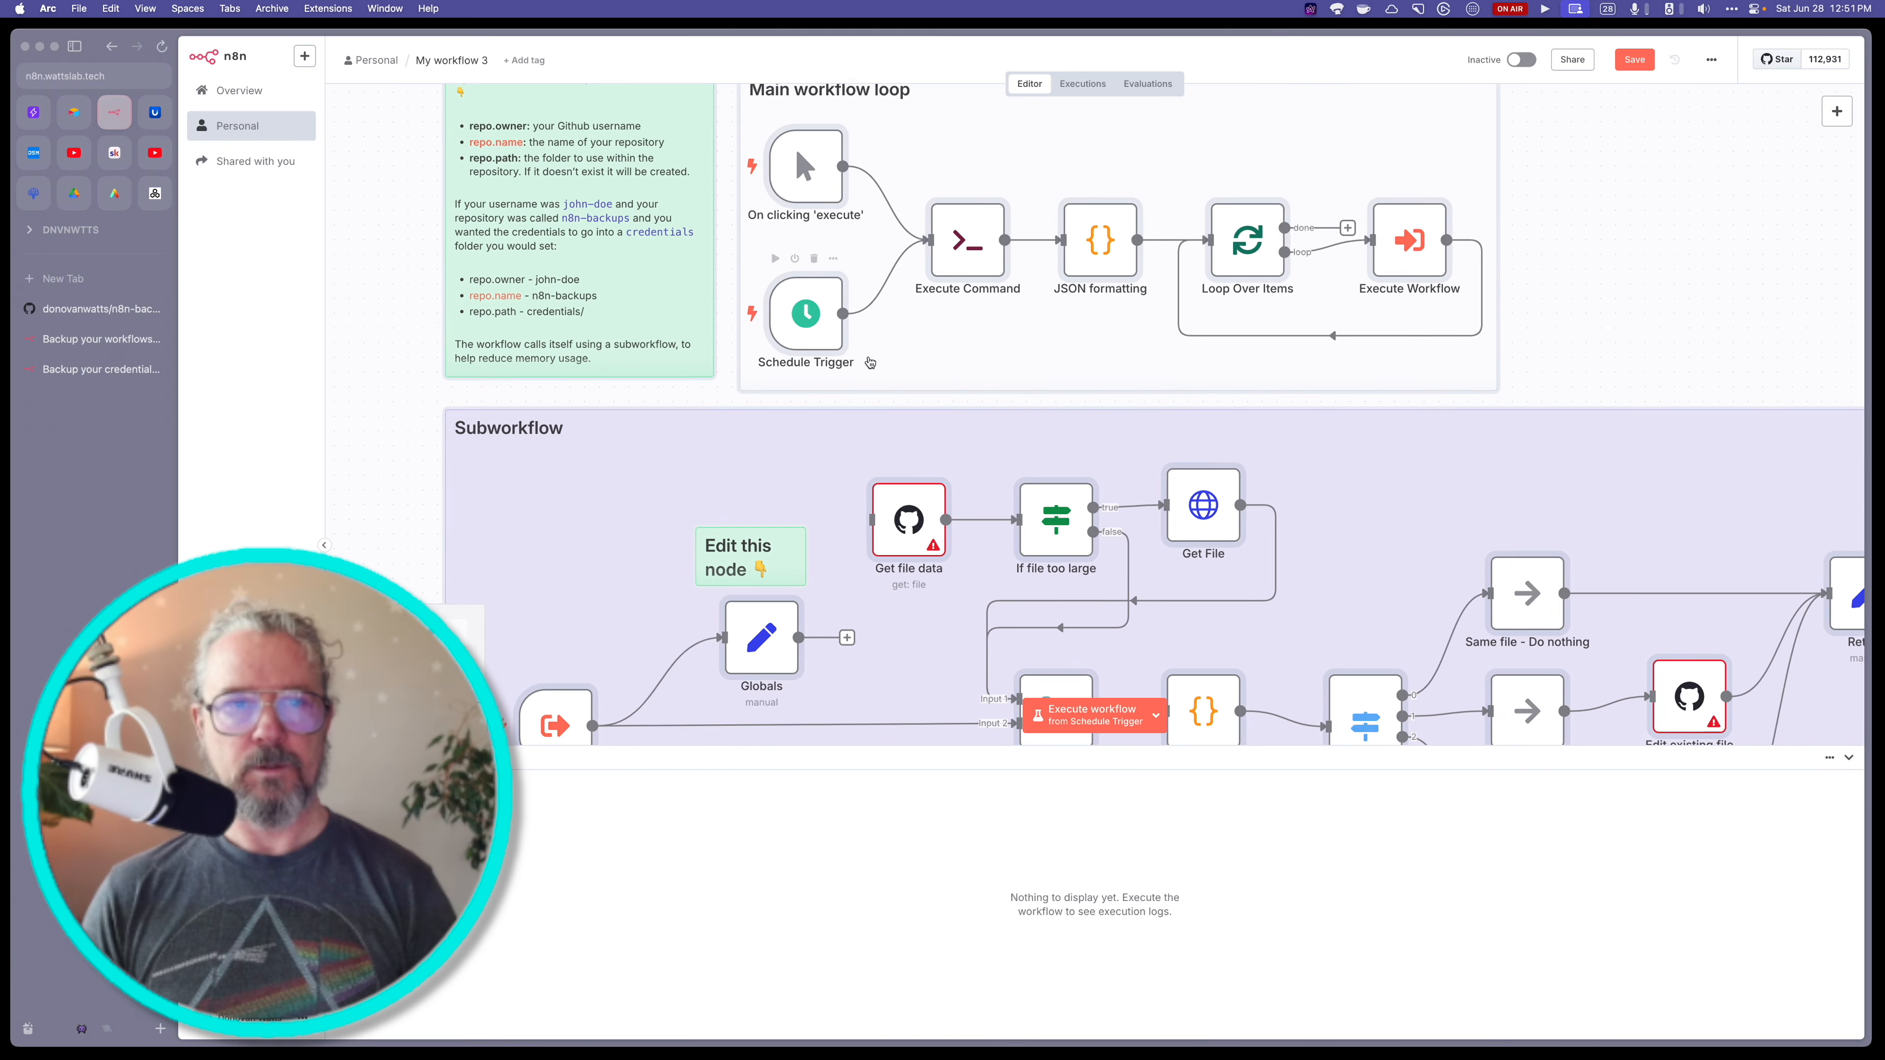
click(484, 61)
text(A)
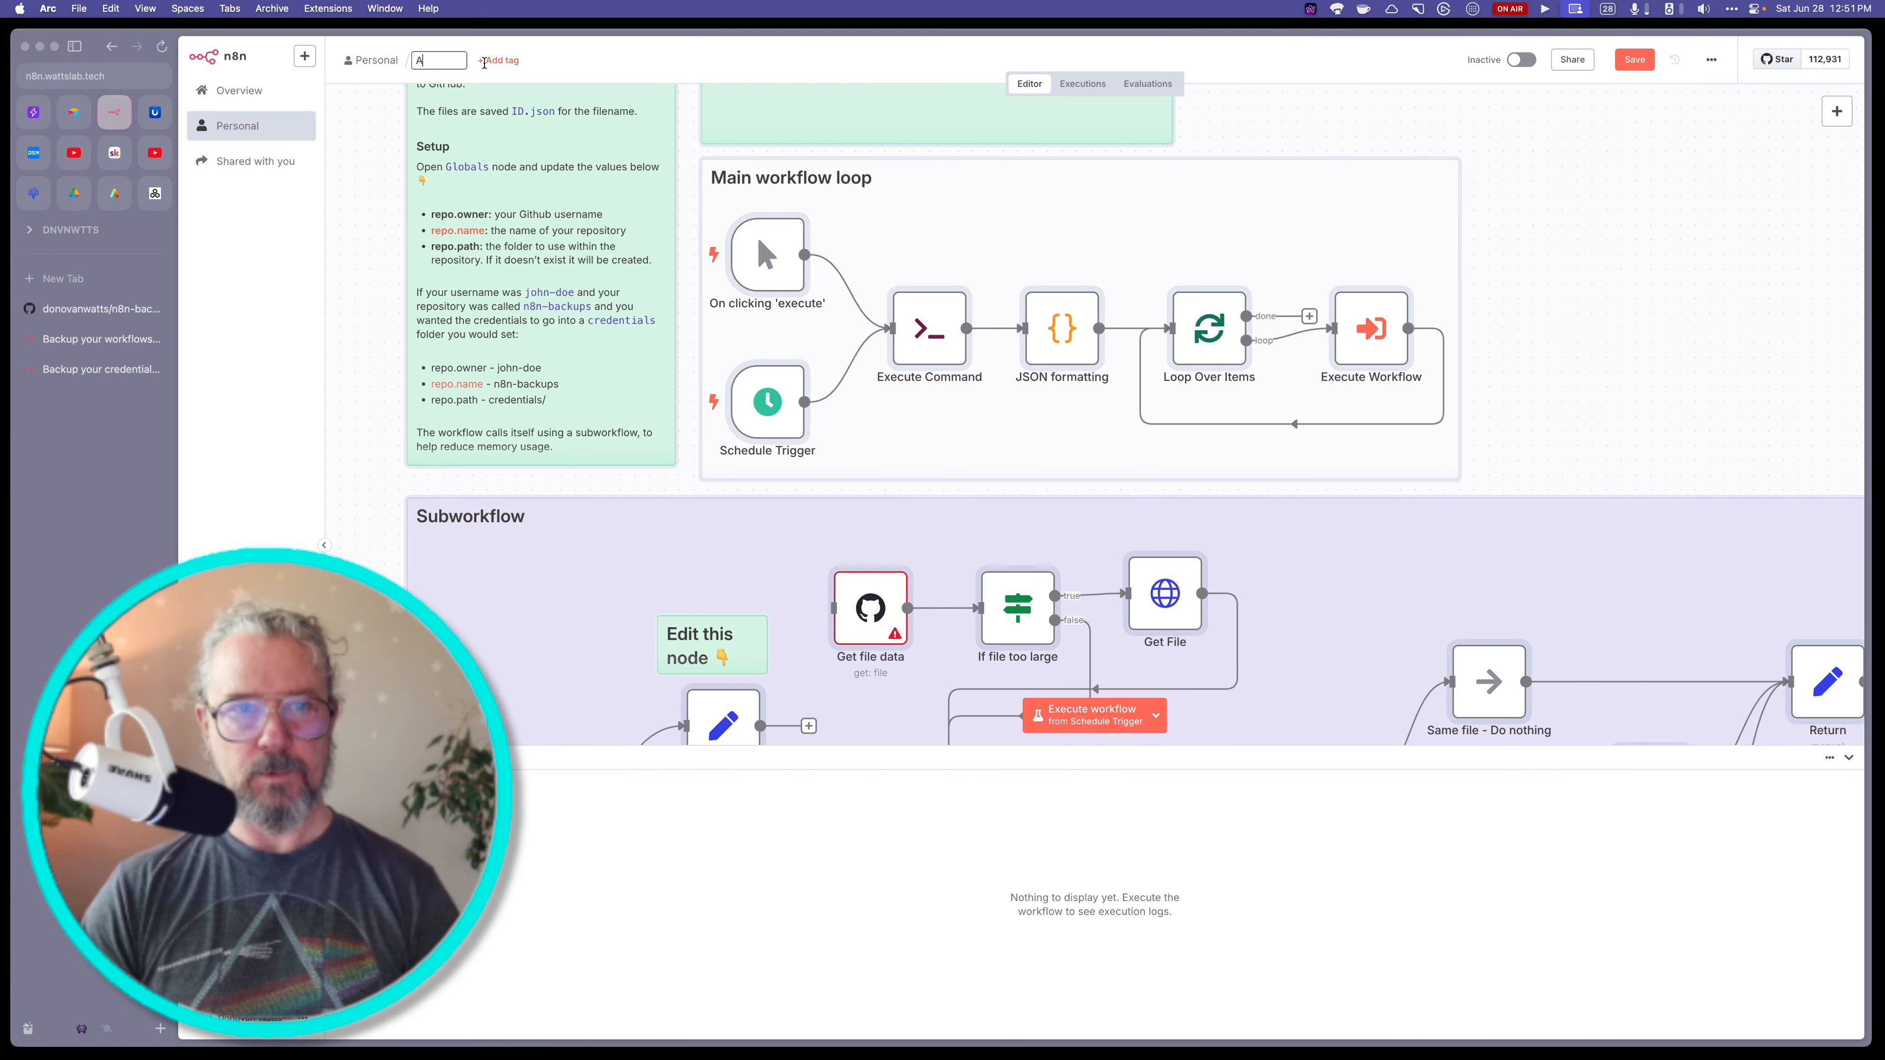
text(DMIN - B)
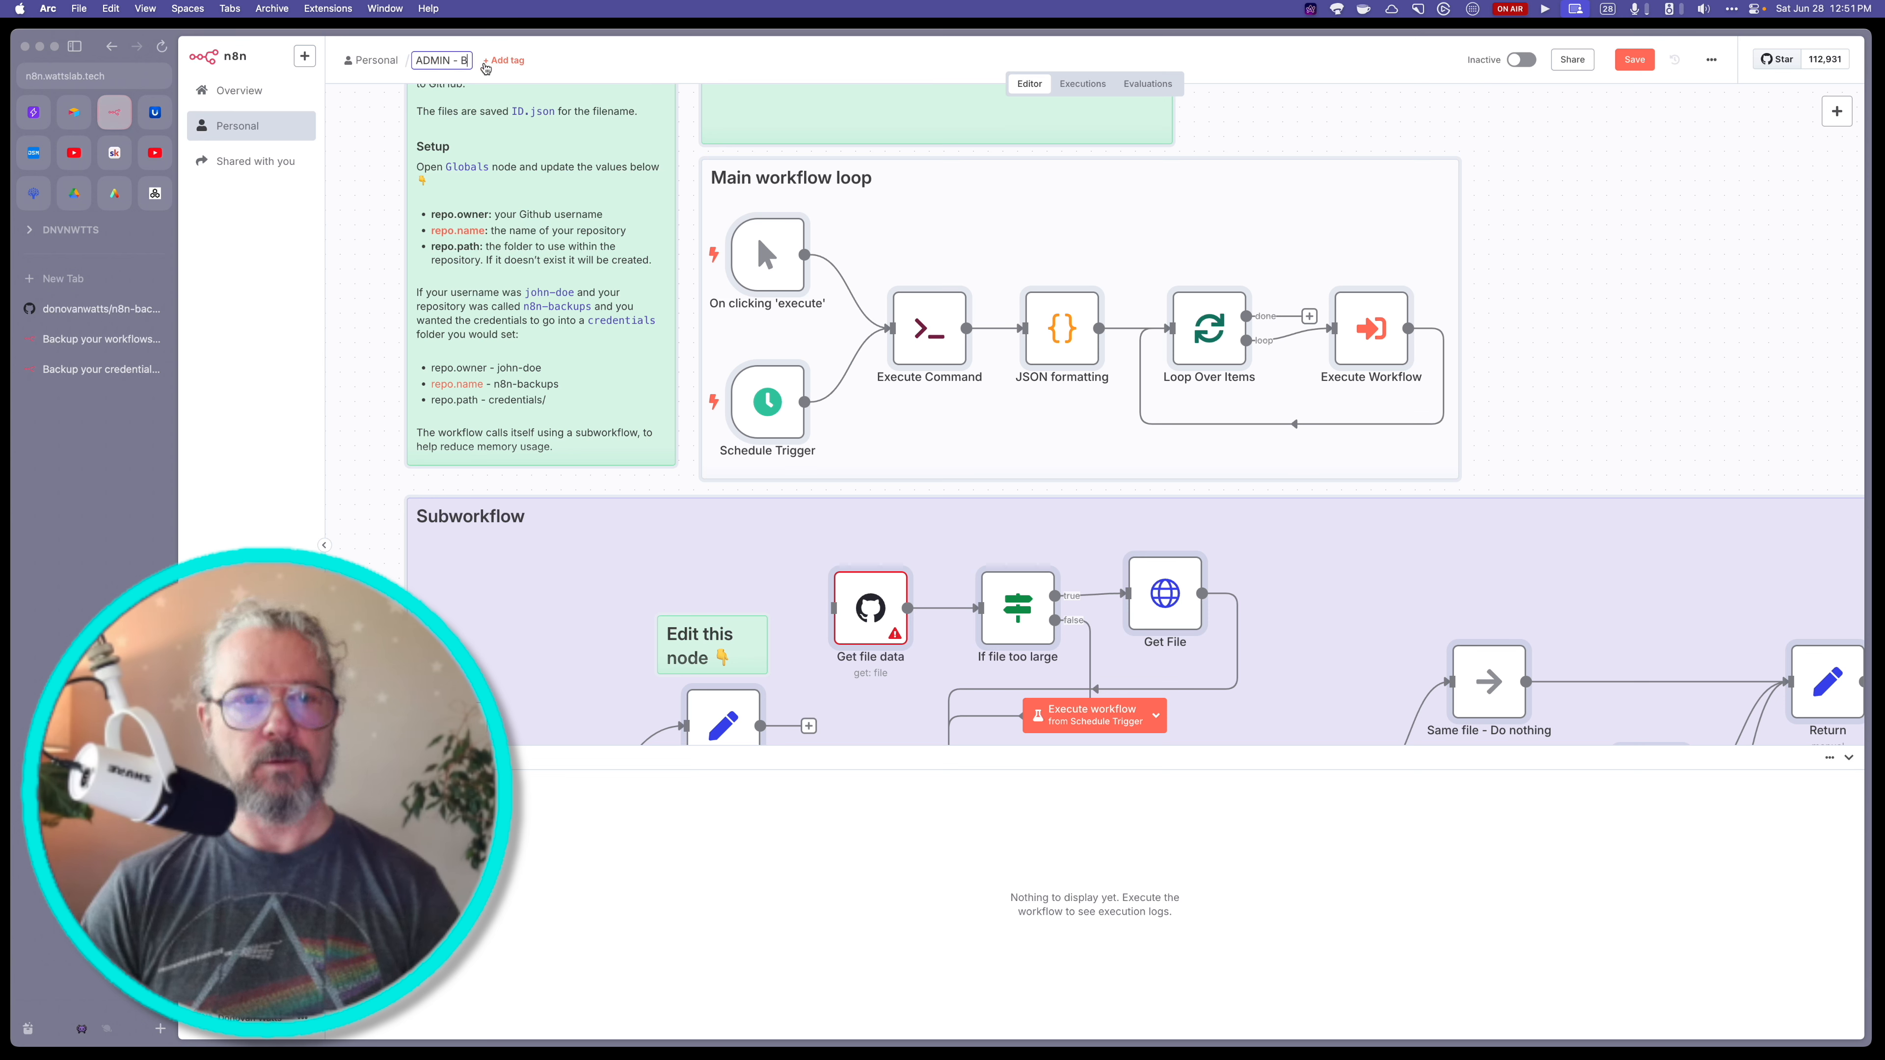
text(ackup Crede)
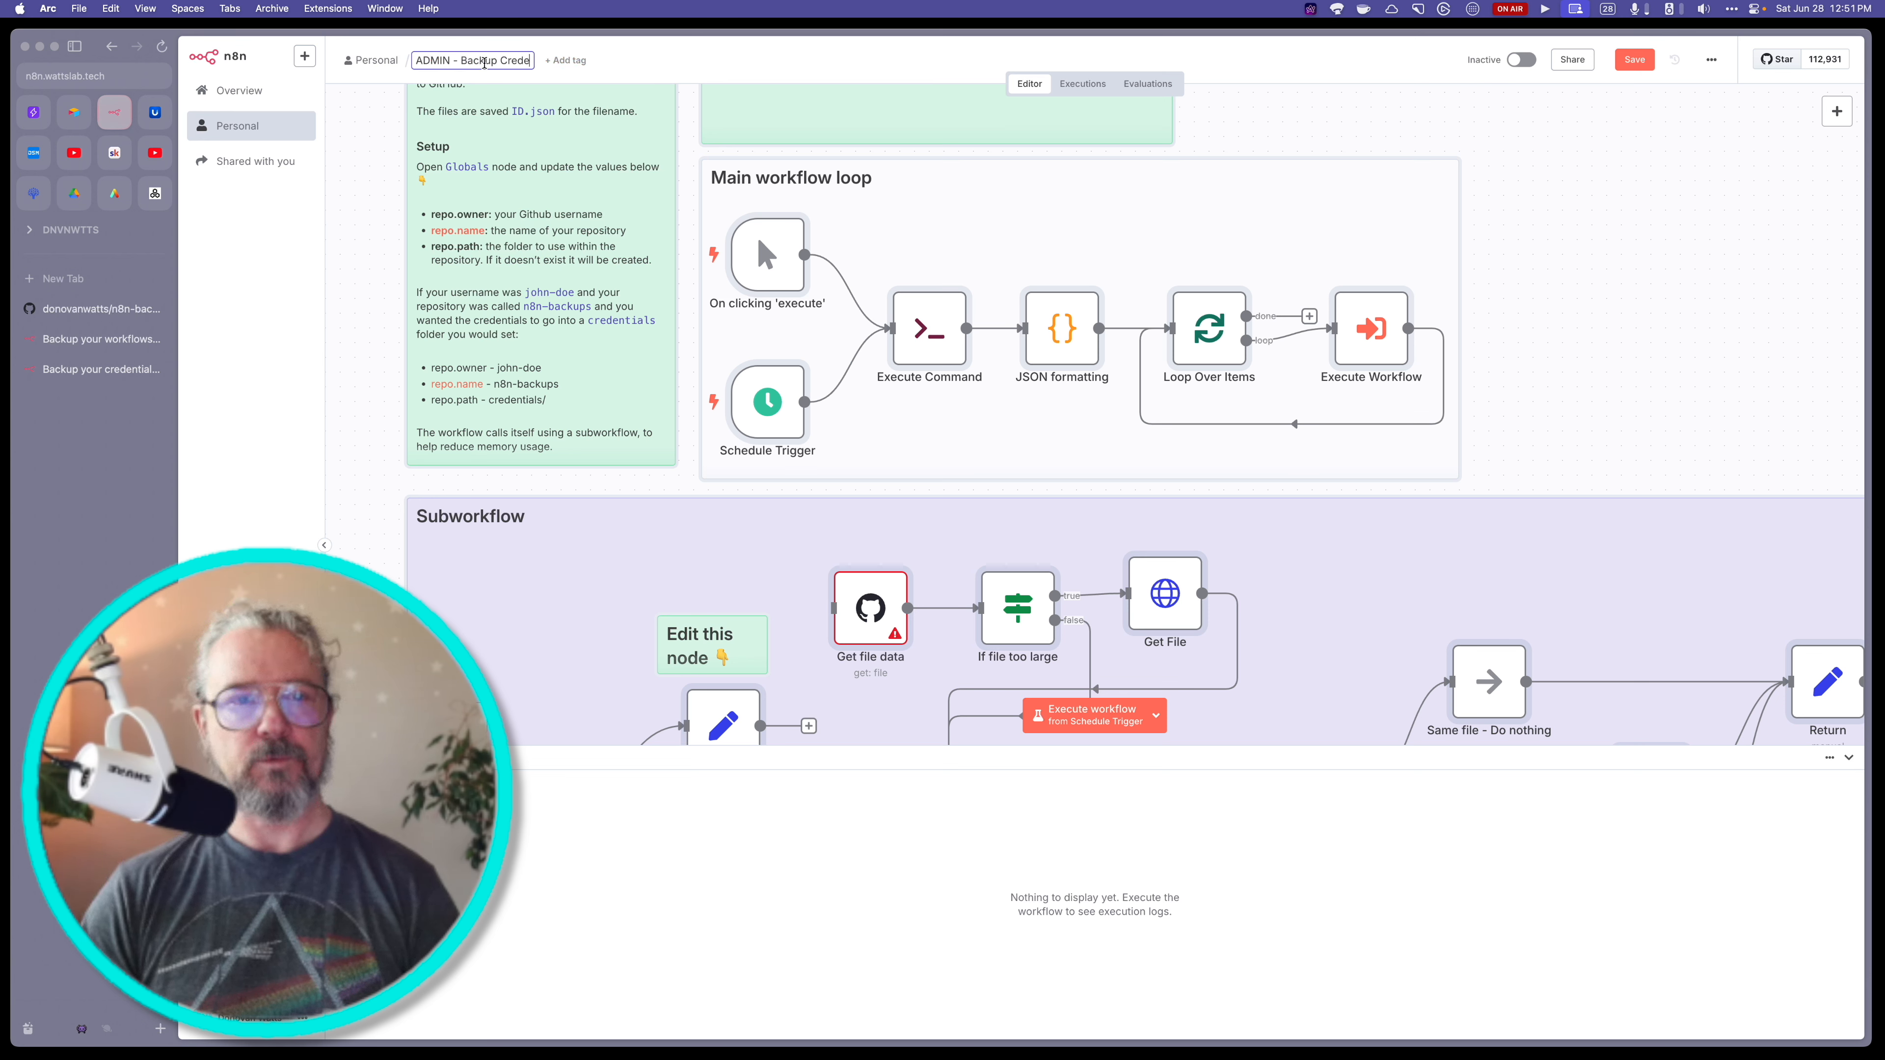
text(ntial)
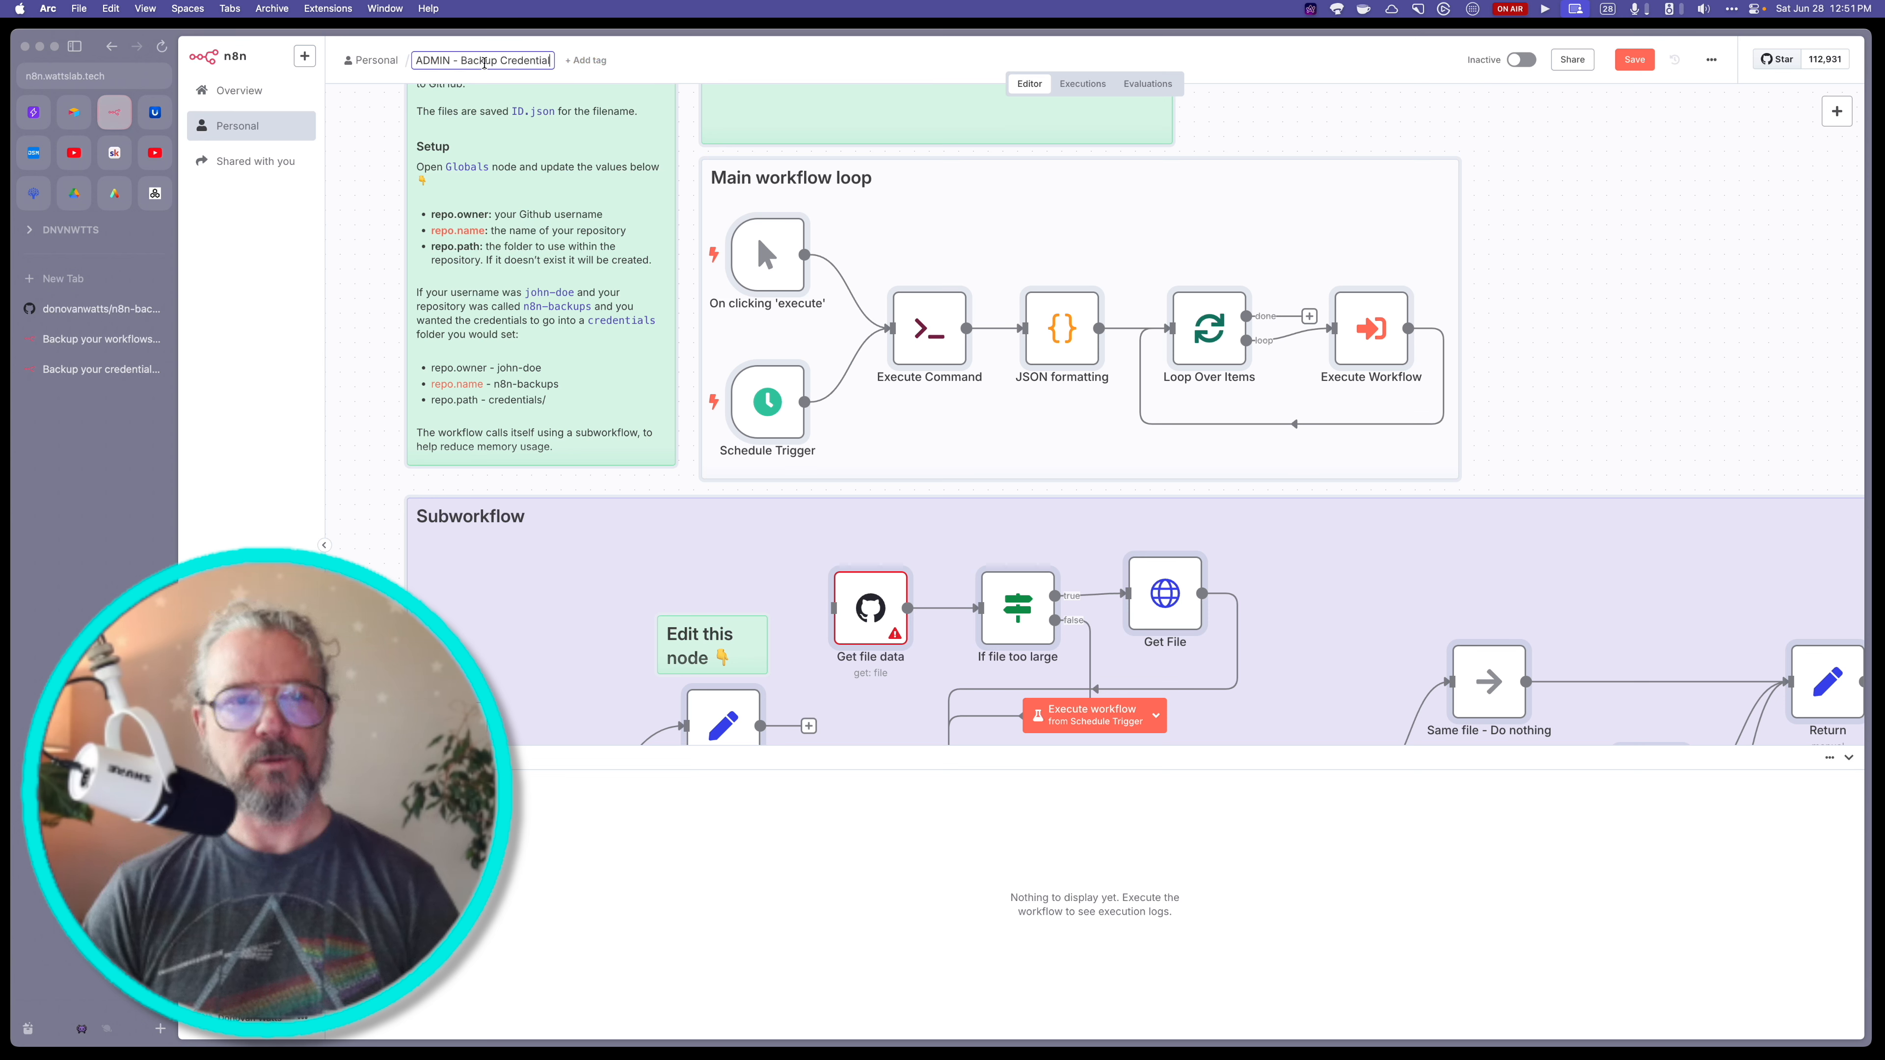
text(s to GitHub DEMO)
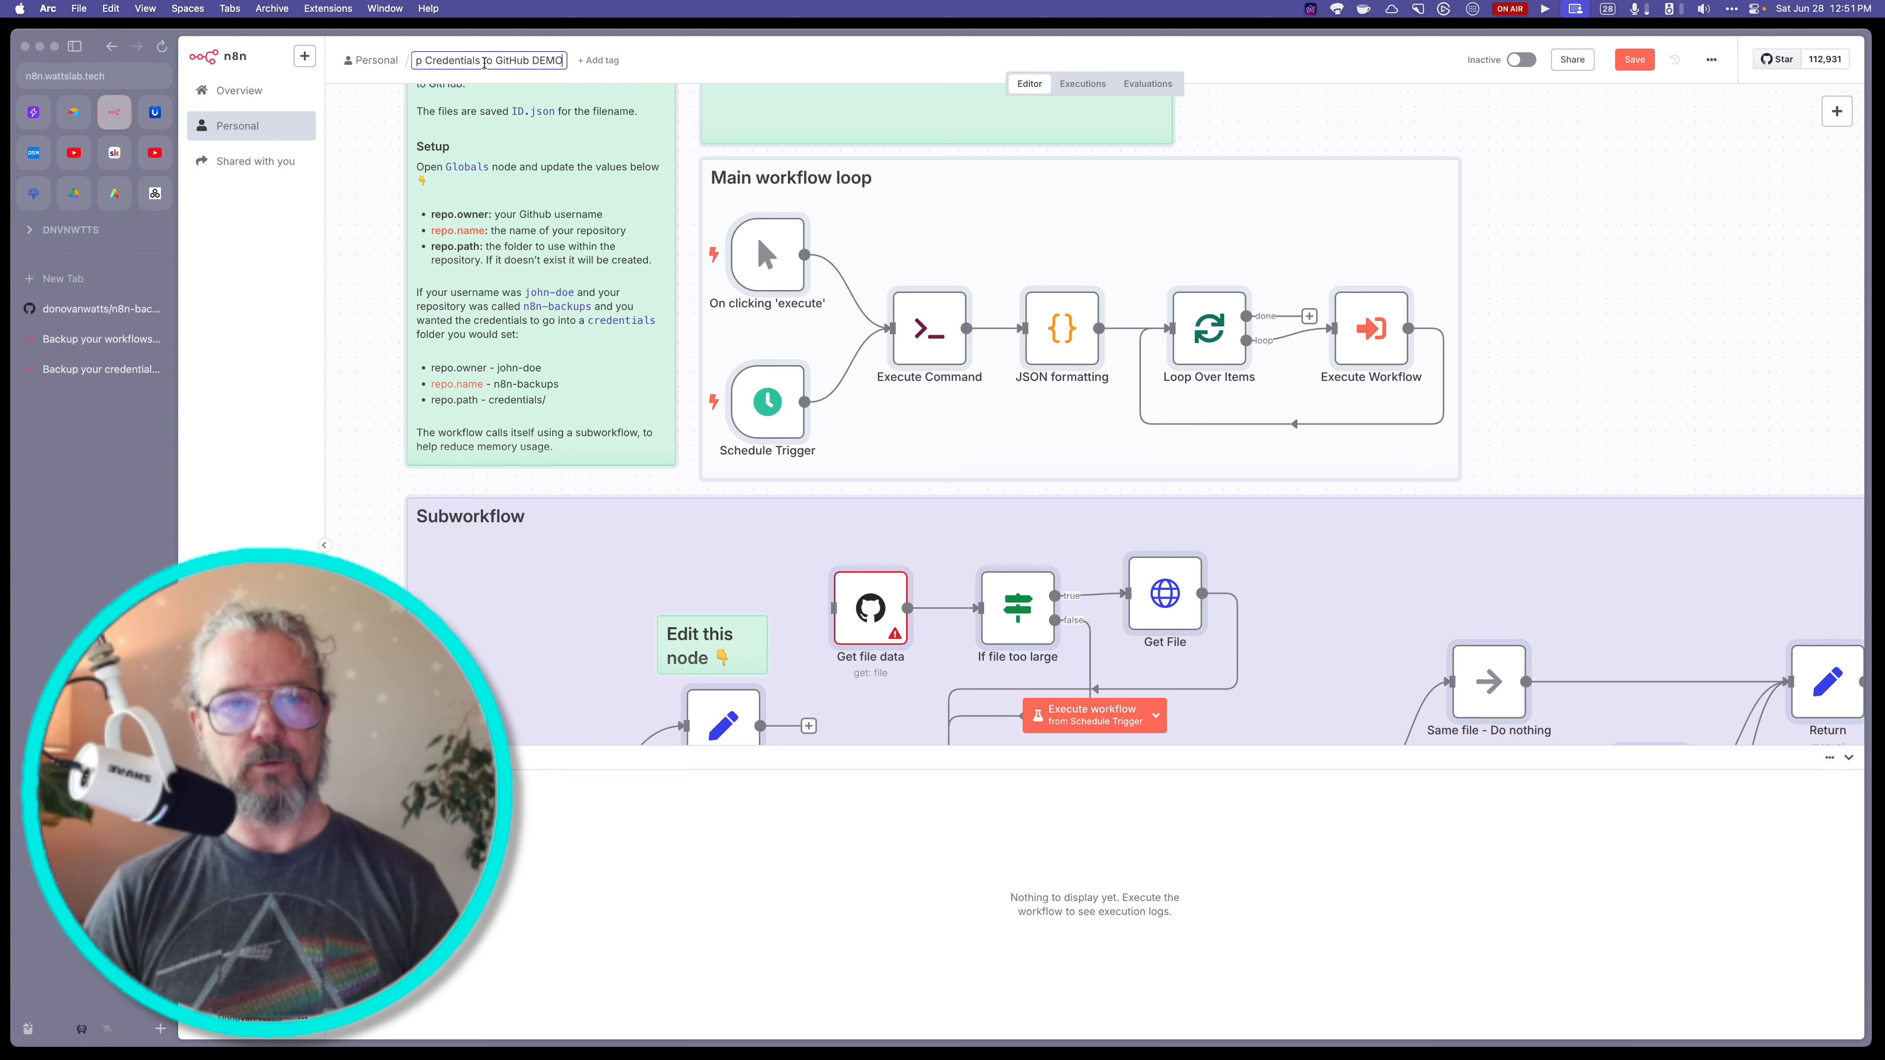
key(Return)
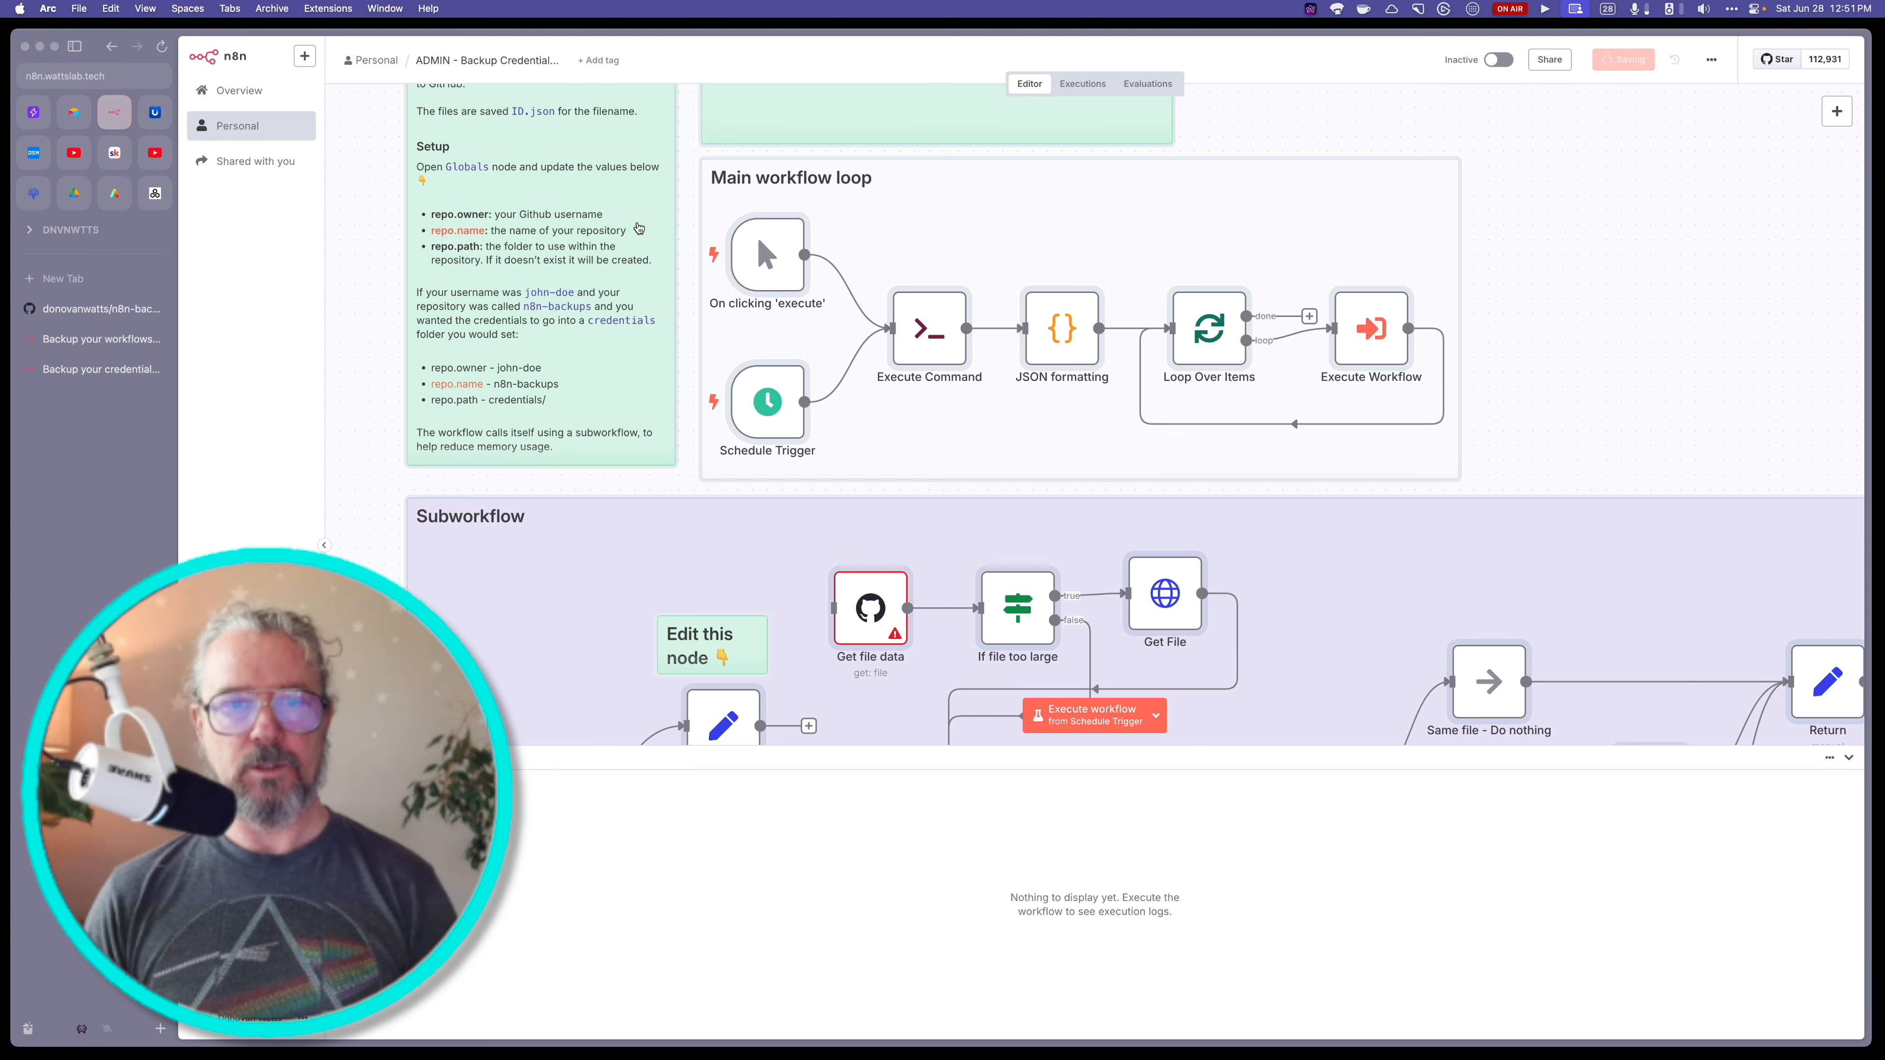
scroll(803, 299, up, 1)
scroll(803, 300, down, 1)
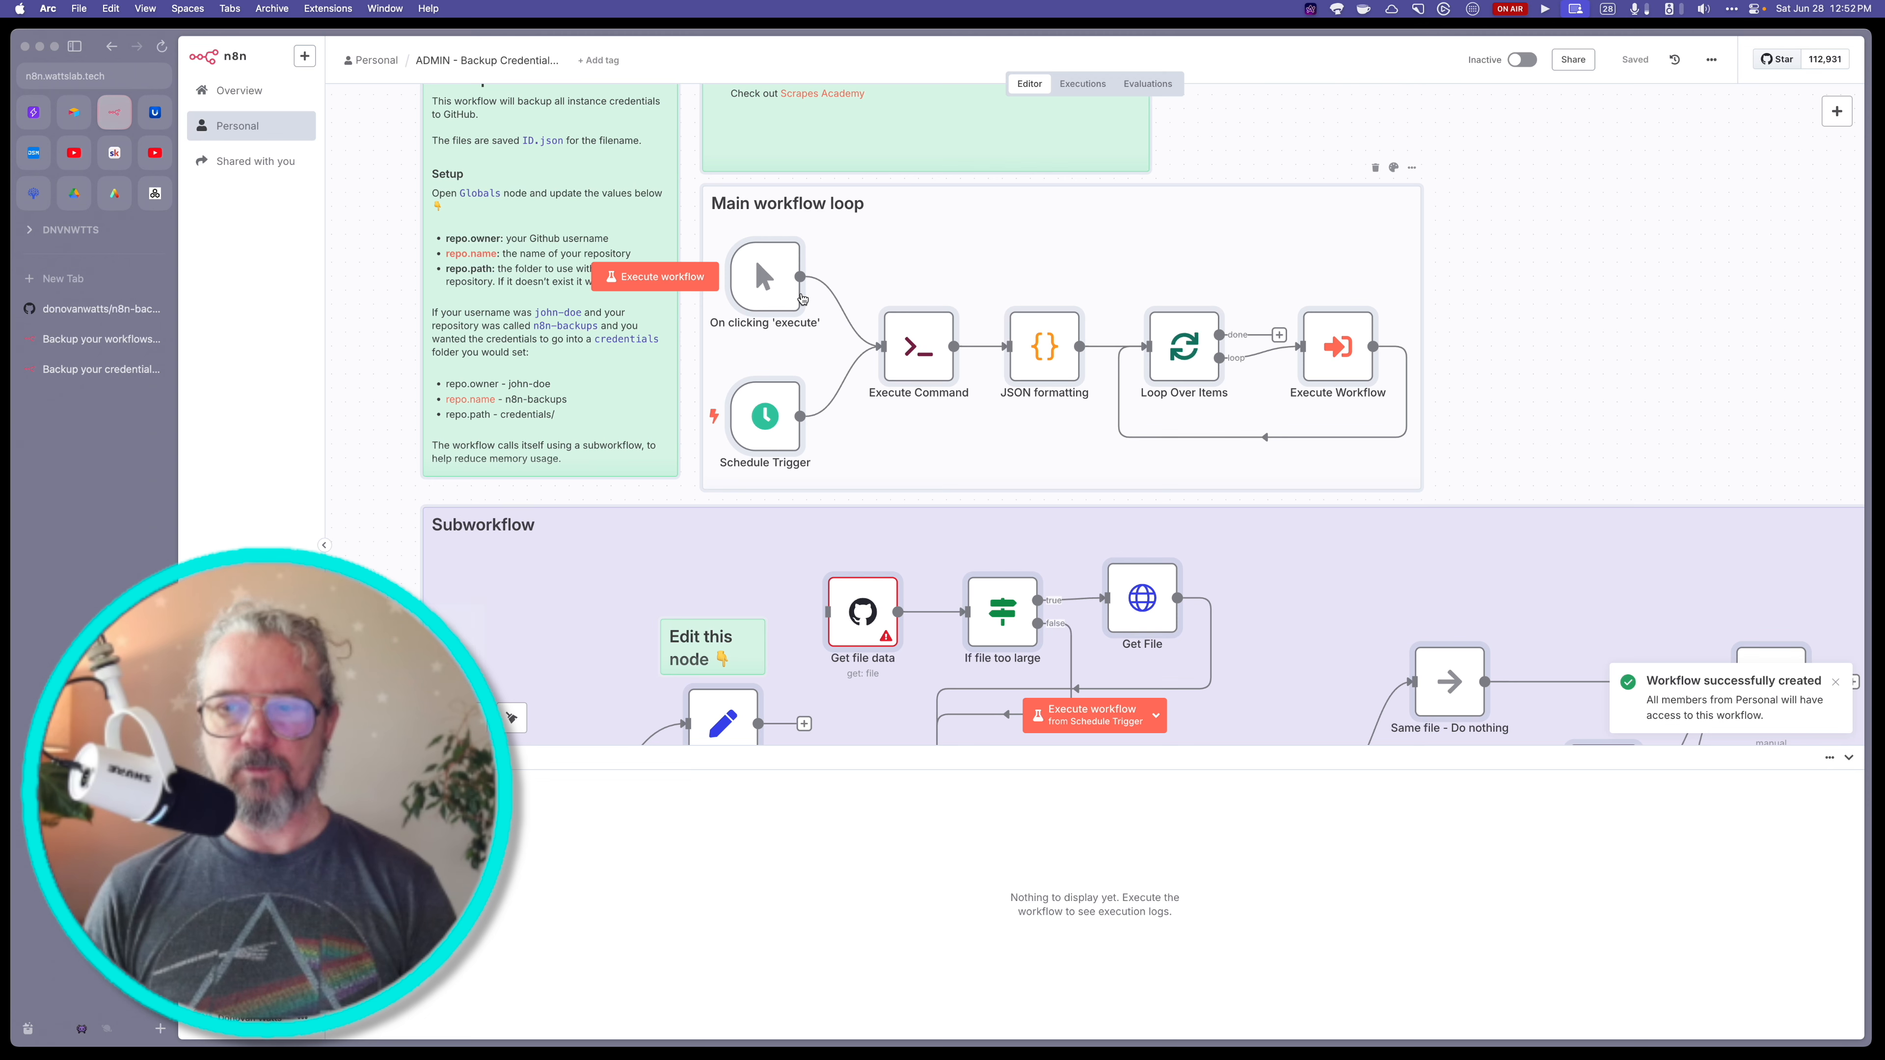
scroll(728, 295, up, 1)
scroll(728, 295, left, 1)
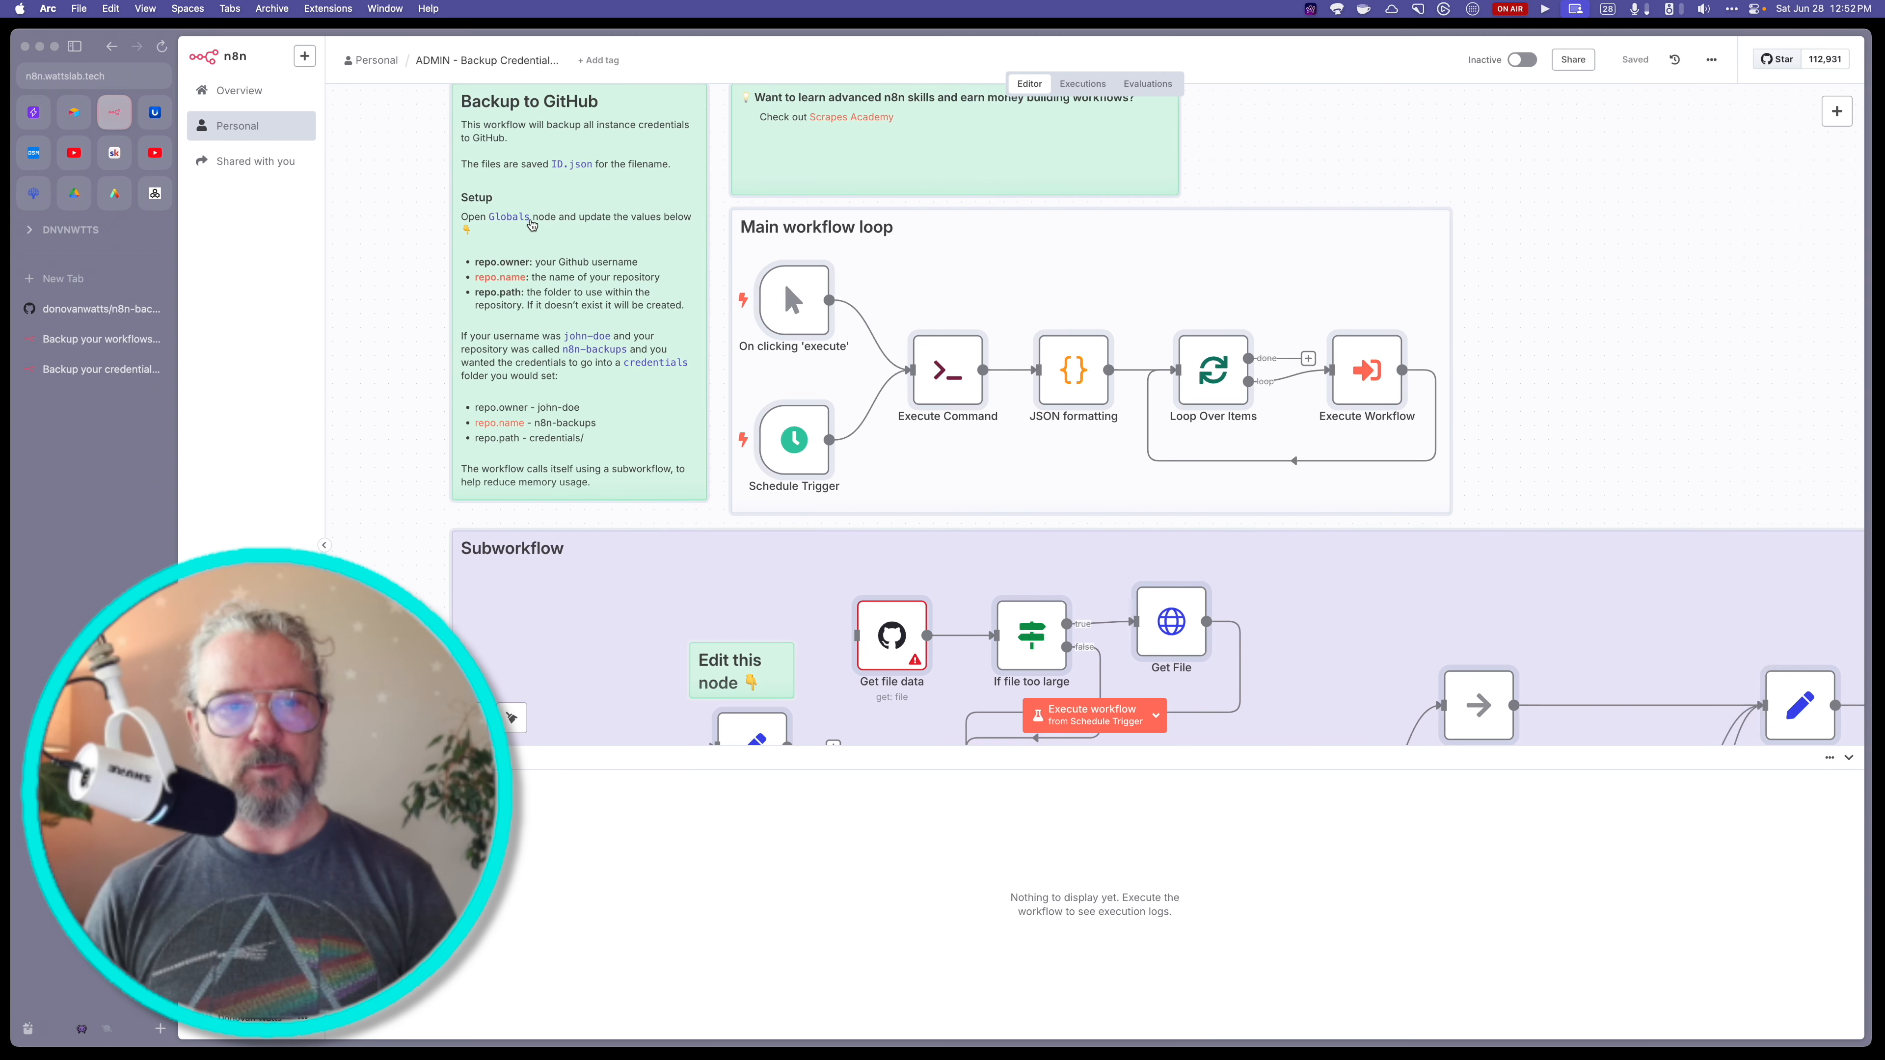
scroll(531, 225, down, 1)
scroll(531, 224, right, 1)
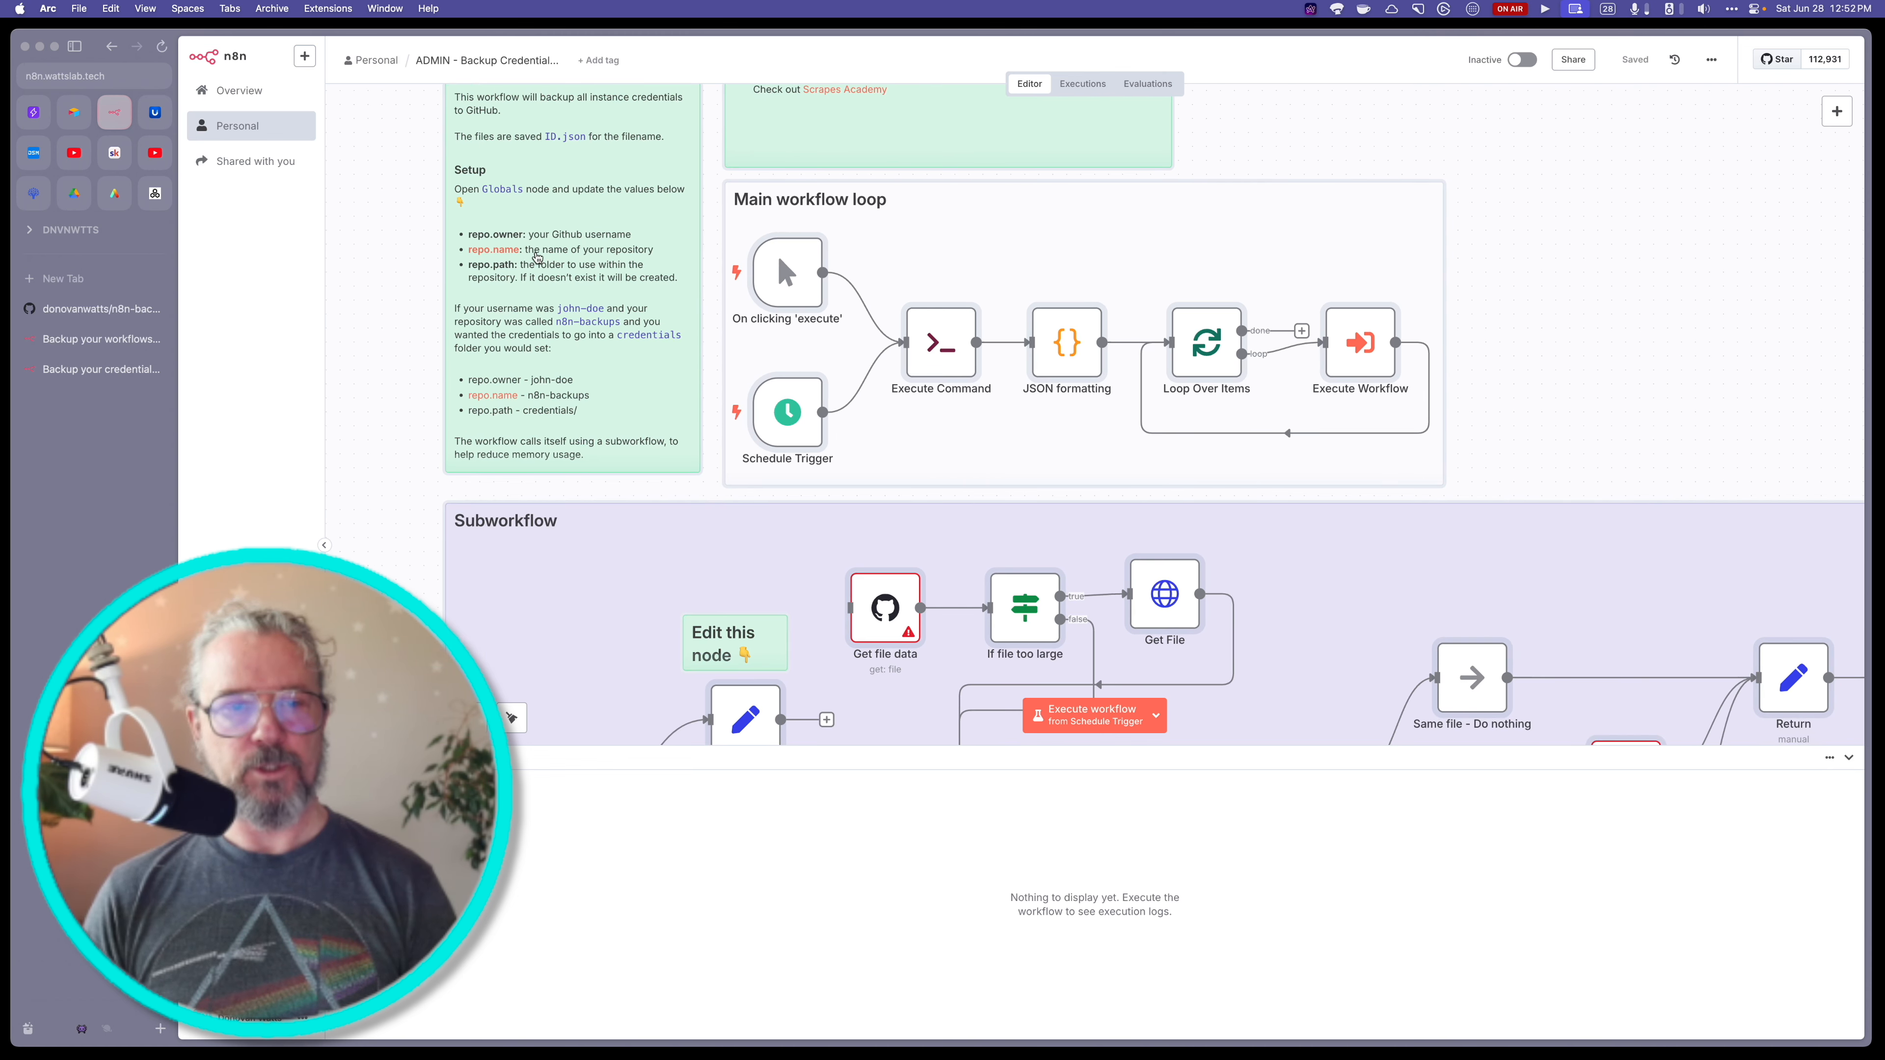
scroll(801, 461, down, 3)
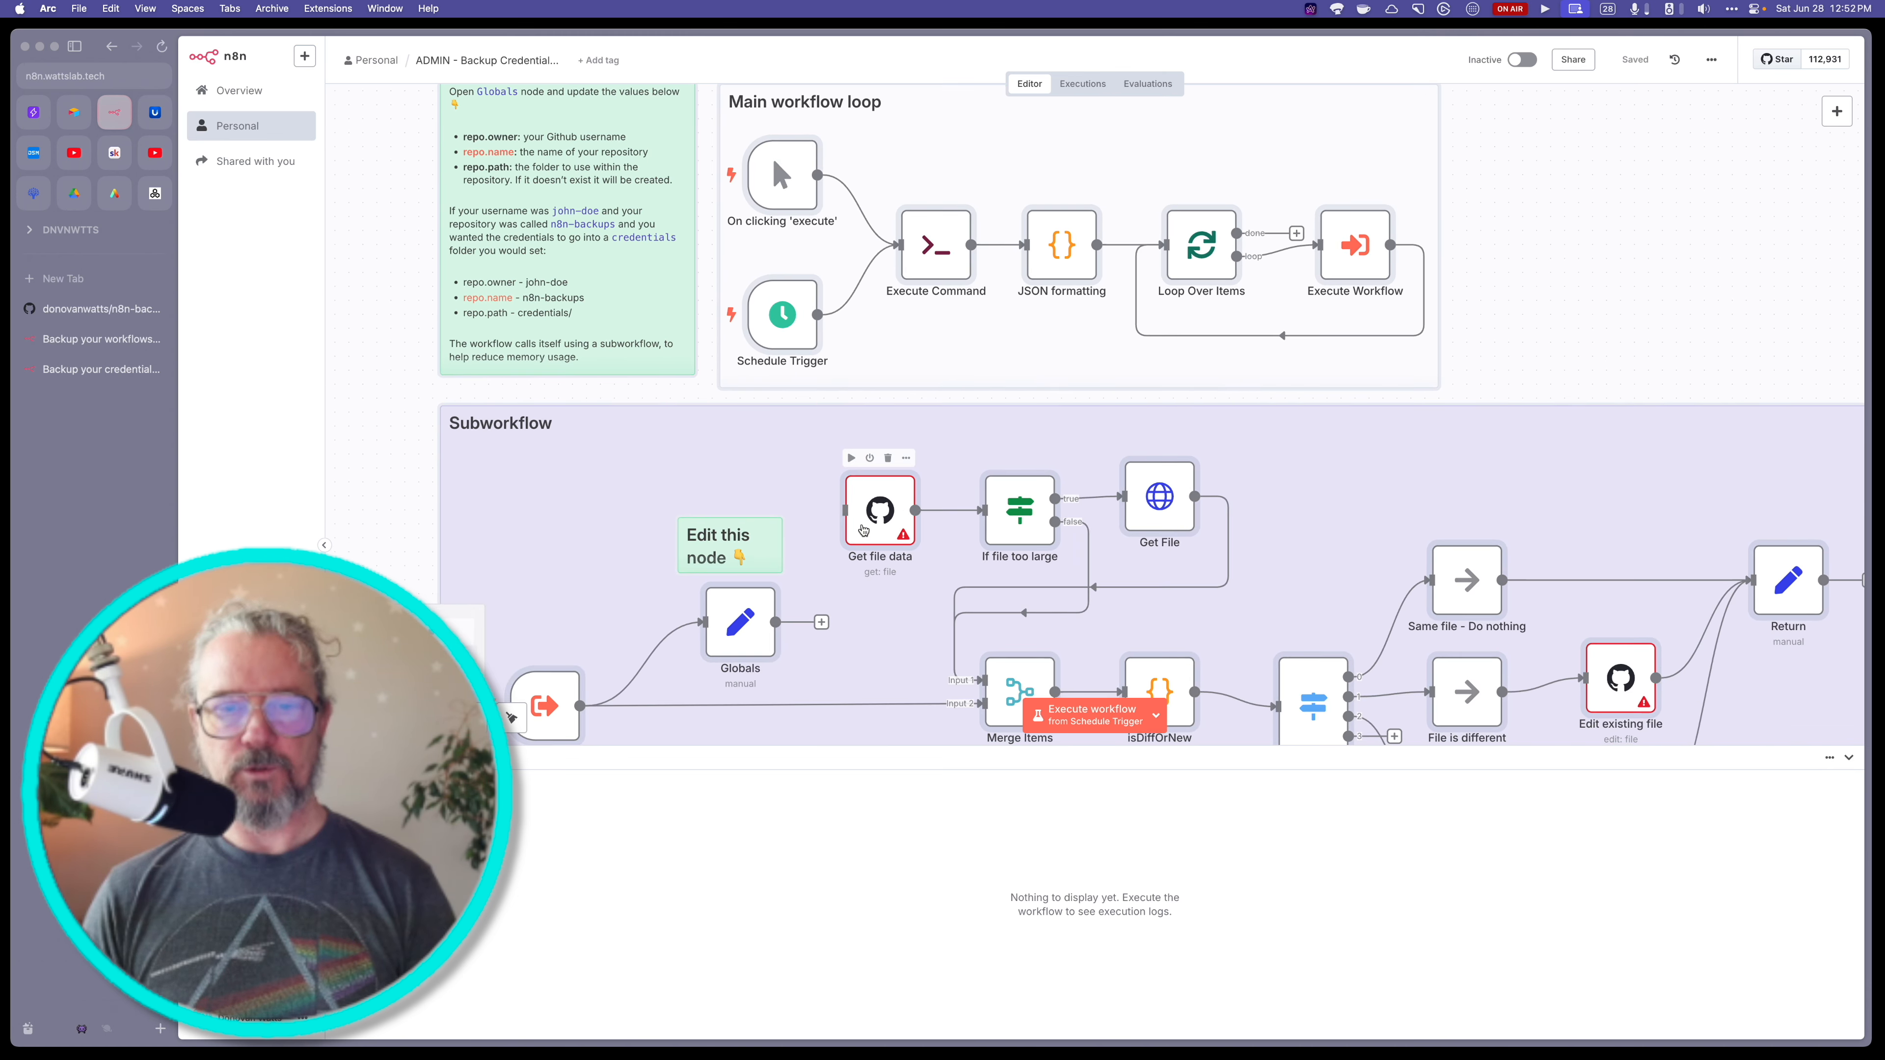
scroll(880, 520, down, 1)
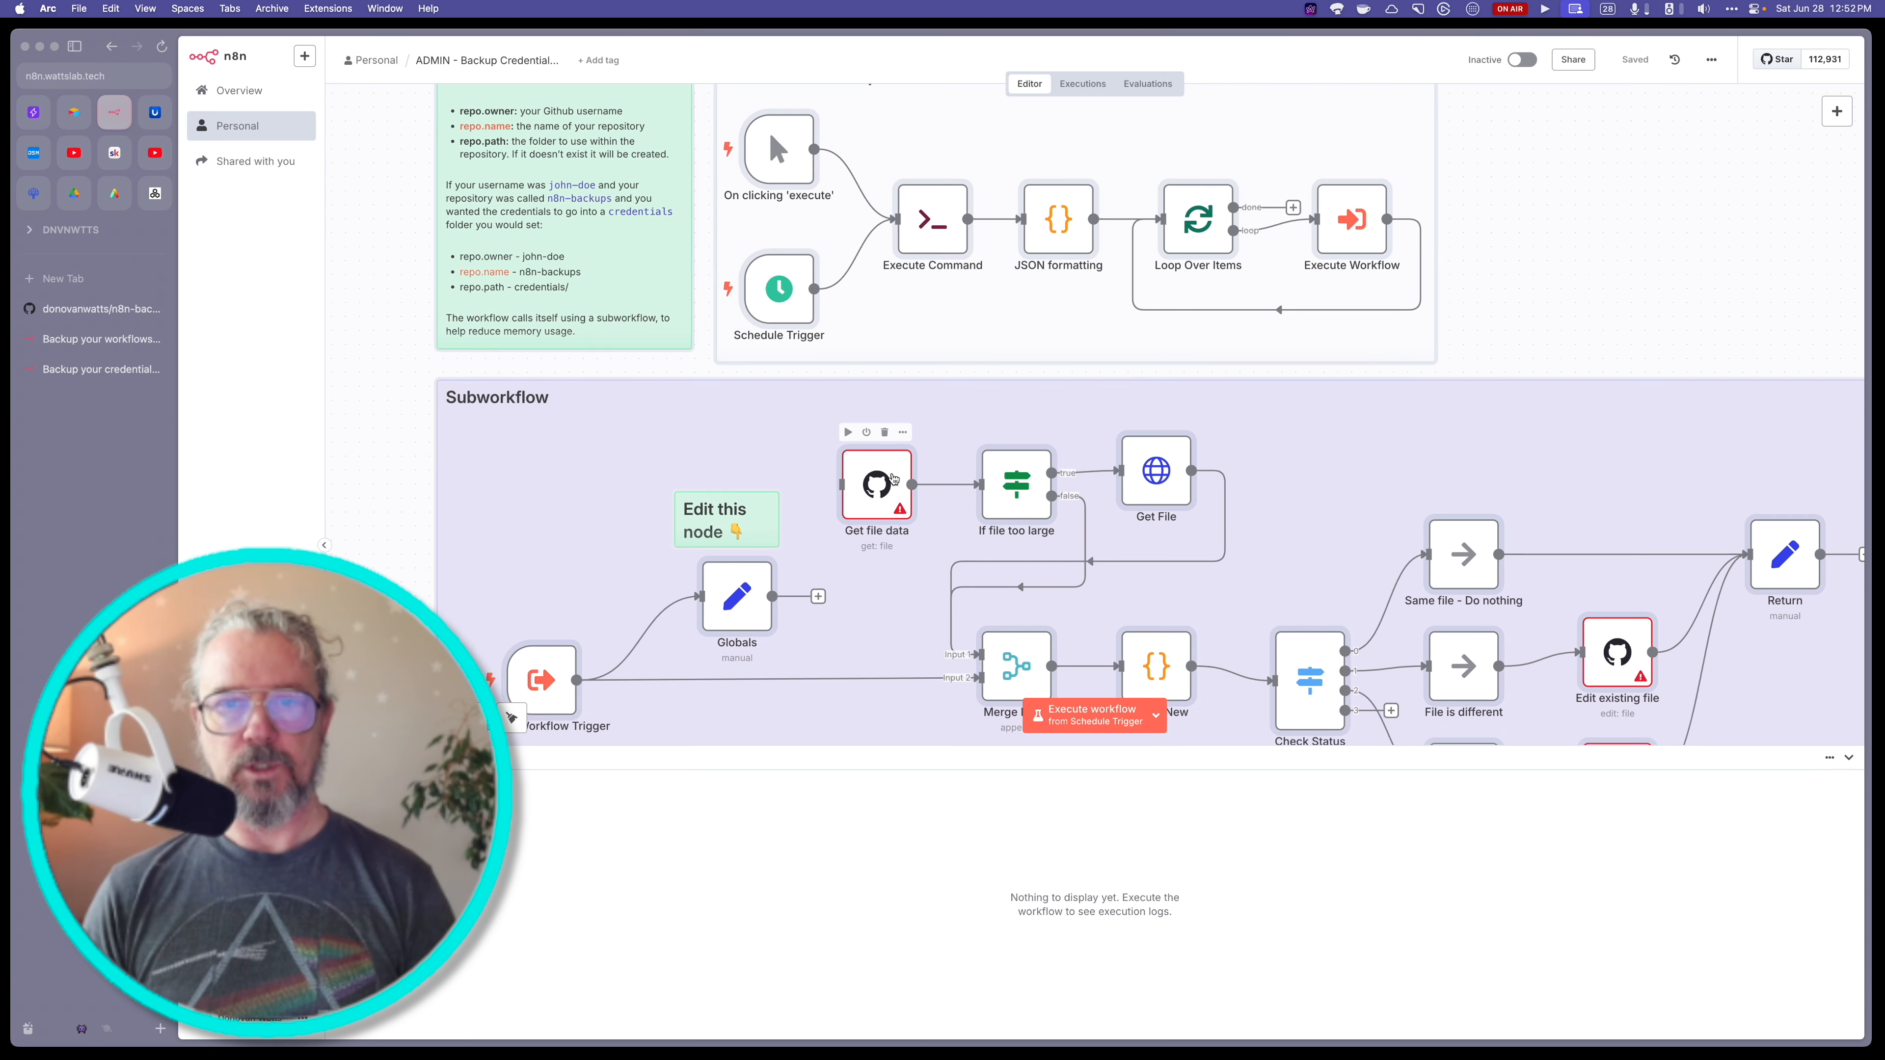
scroll(893, 479, up, 1)
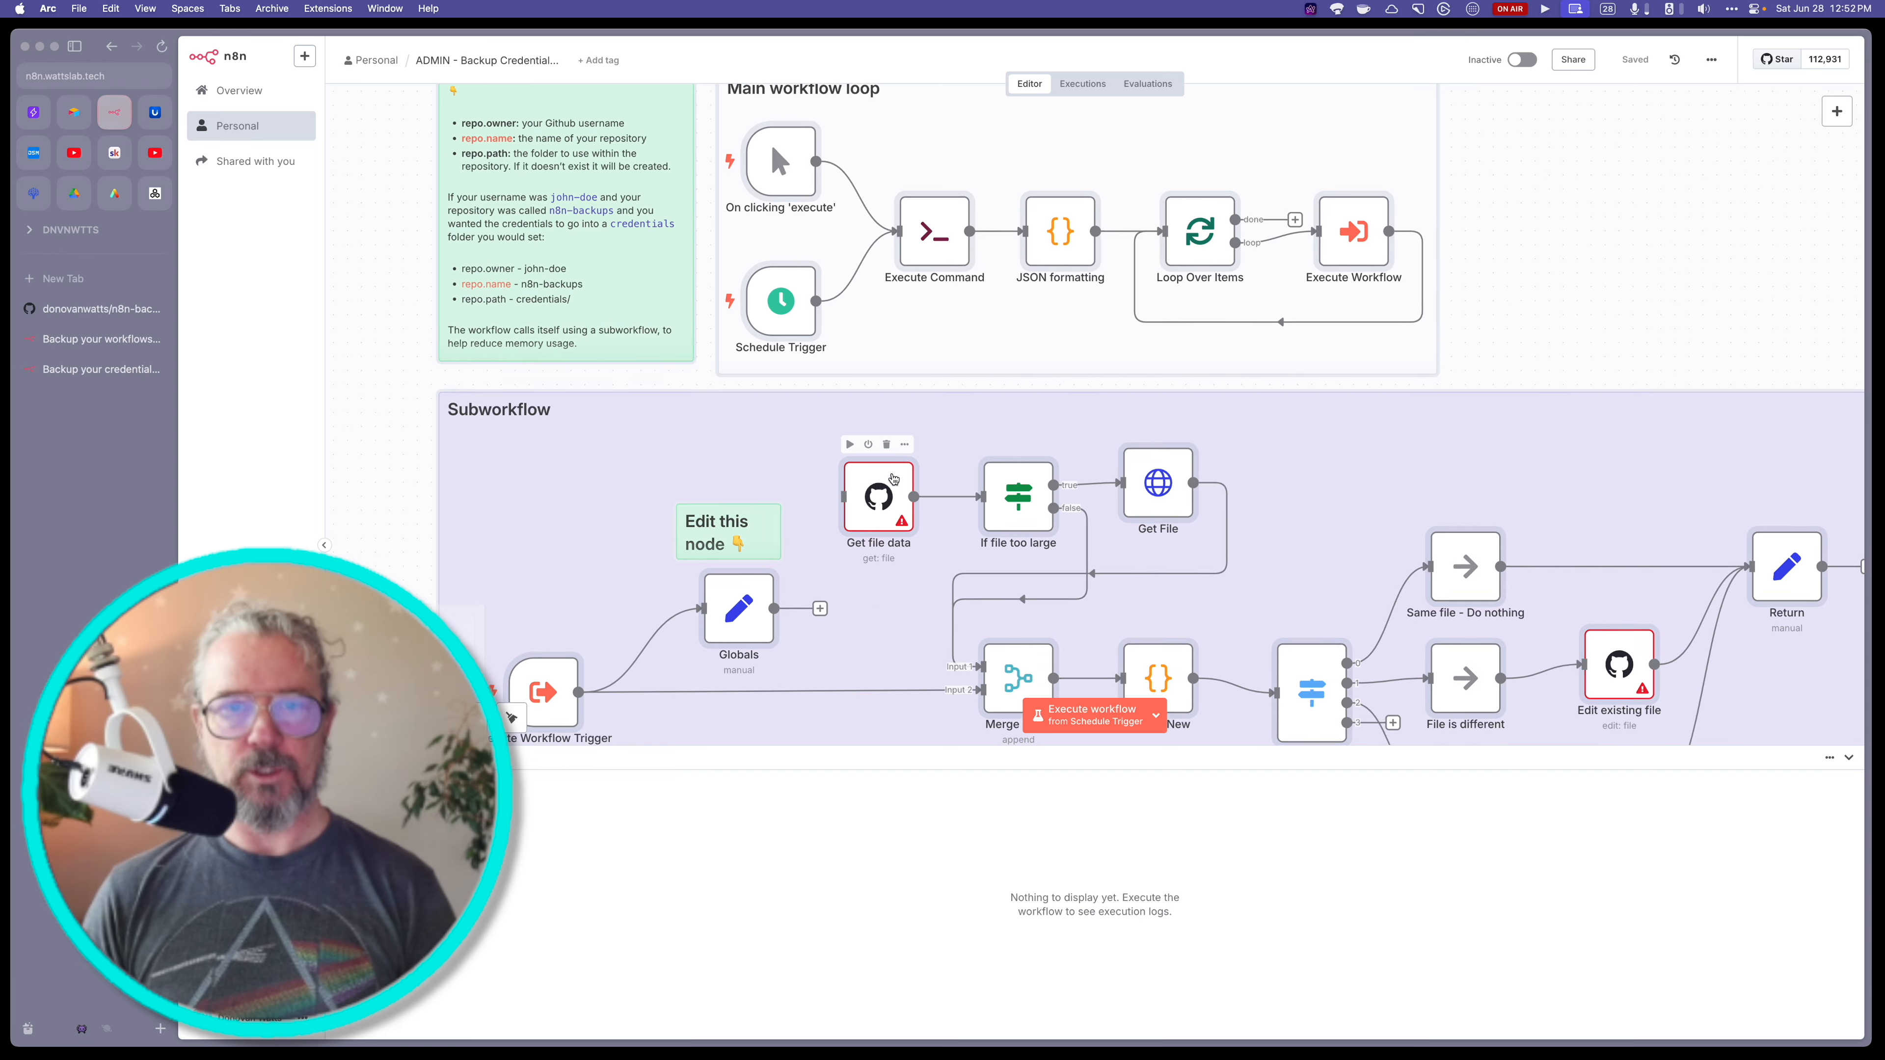
scroll(893, 479, up, 3)
scroll(823, 571, down, 4)
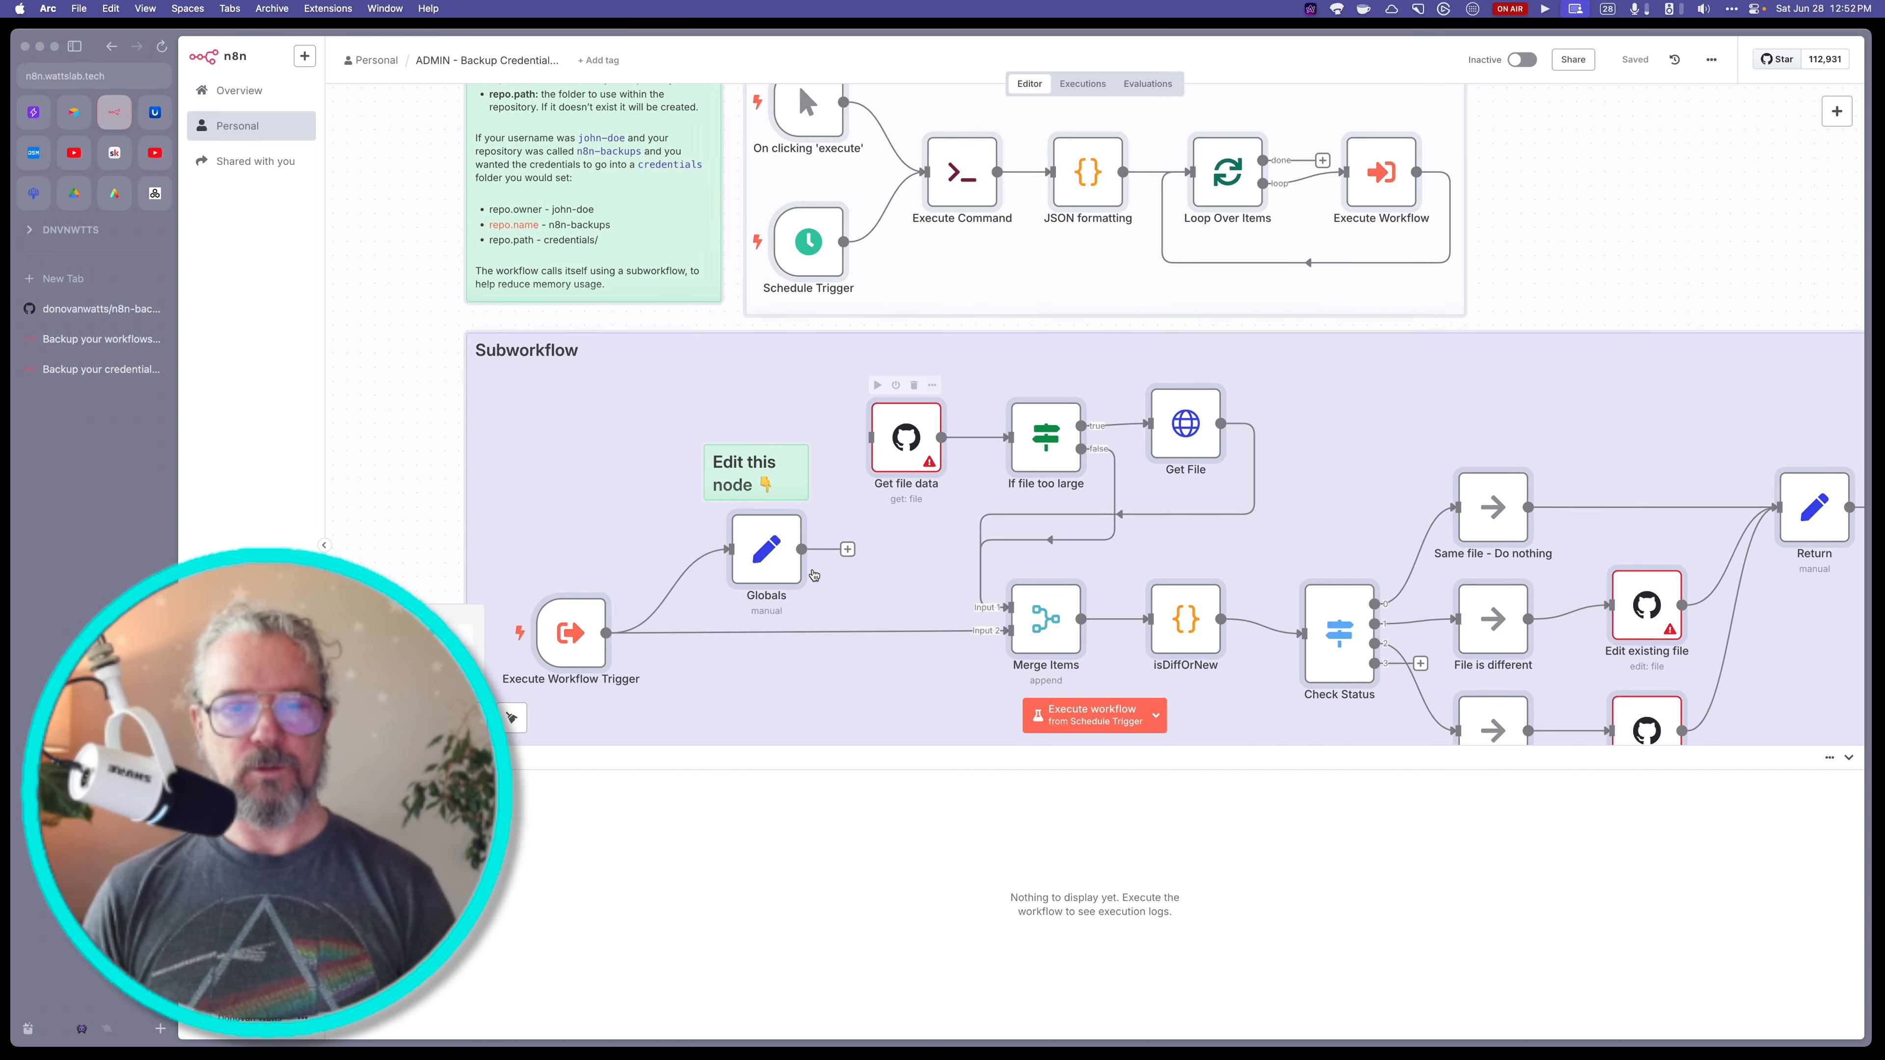
- In Globals, set repo.owner to your GitHub username and repo.name to n8n-backups-demo
double_click(772, 558)
drag(851, 258, 761, 245)
text(donovanwatts)
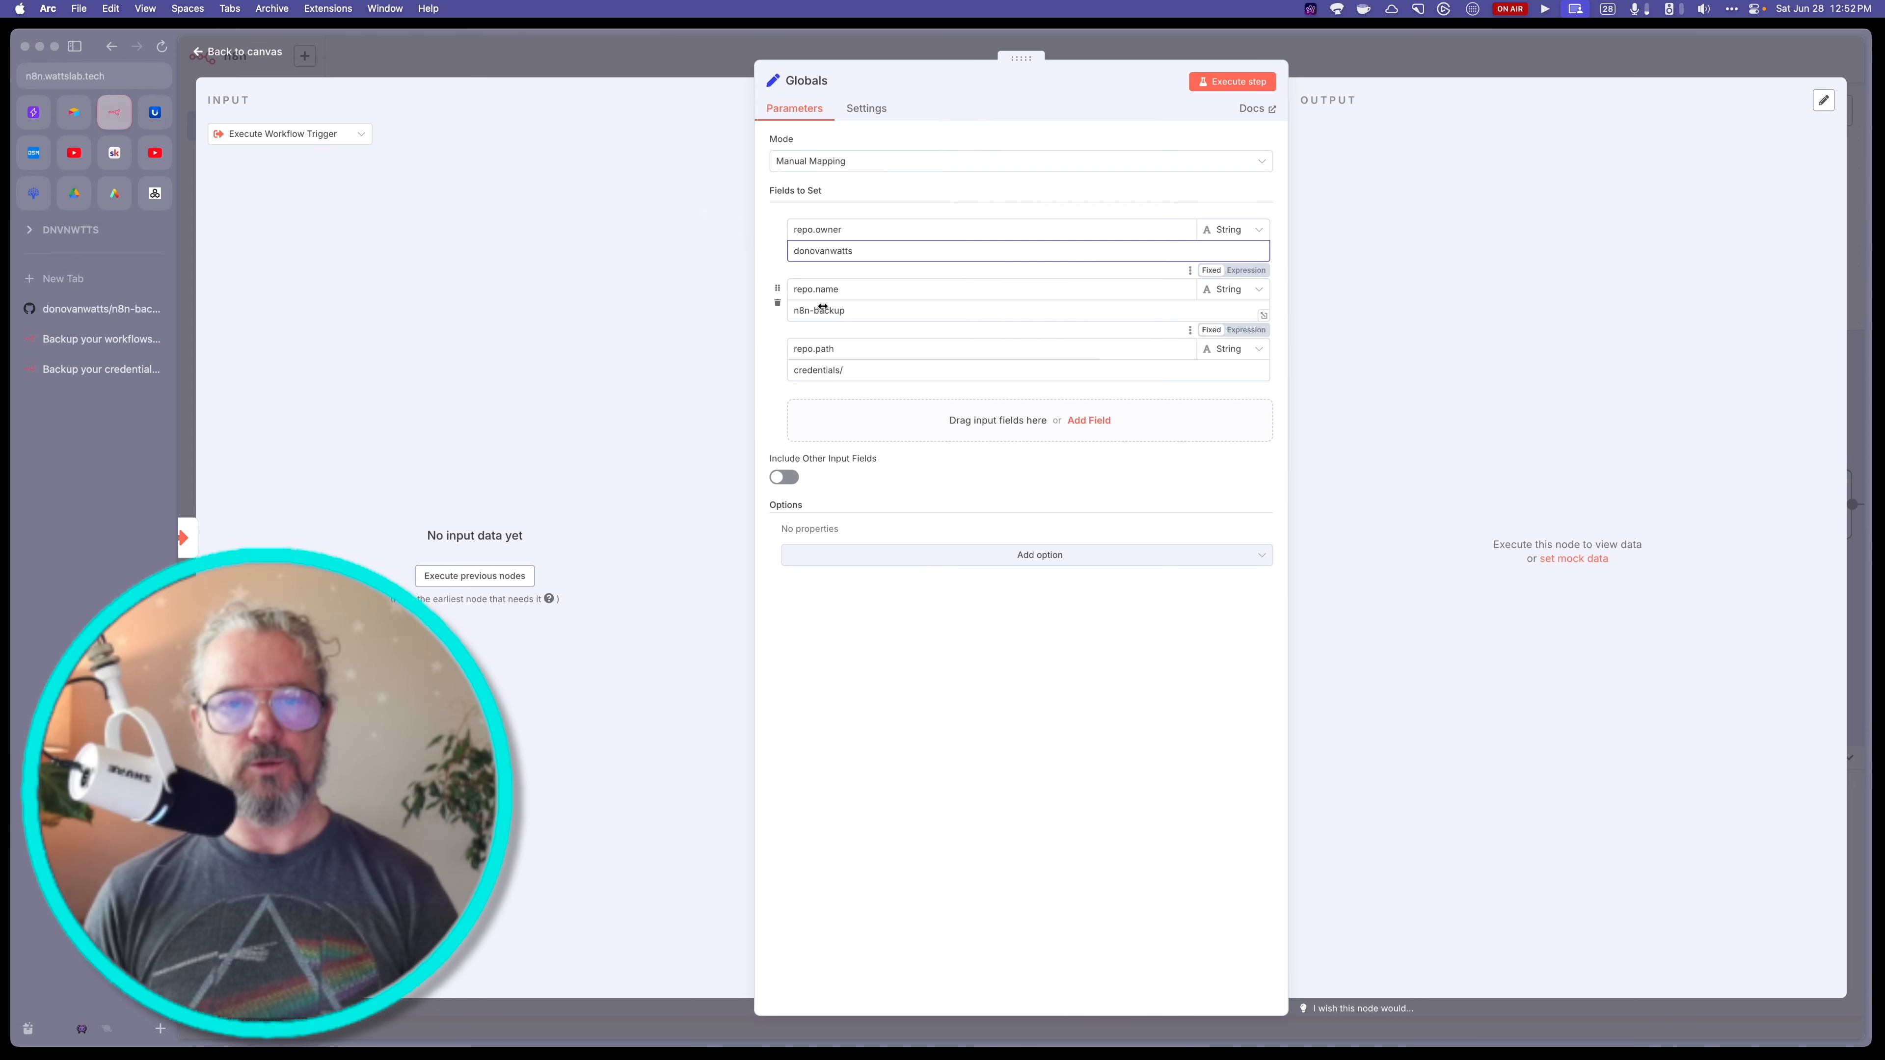
click(868, 310)
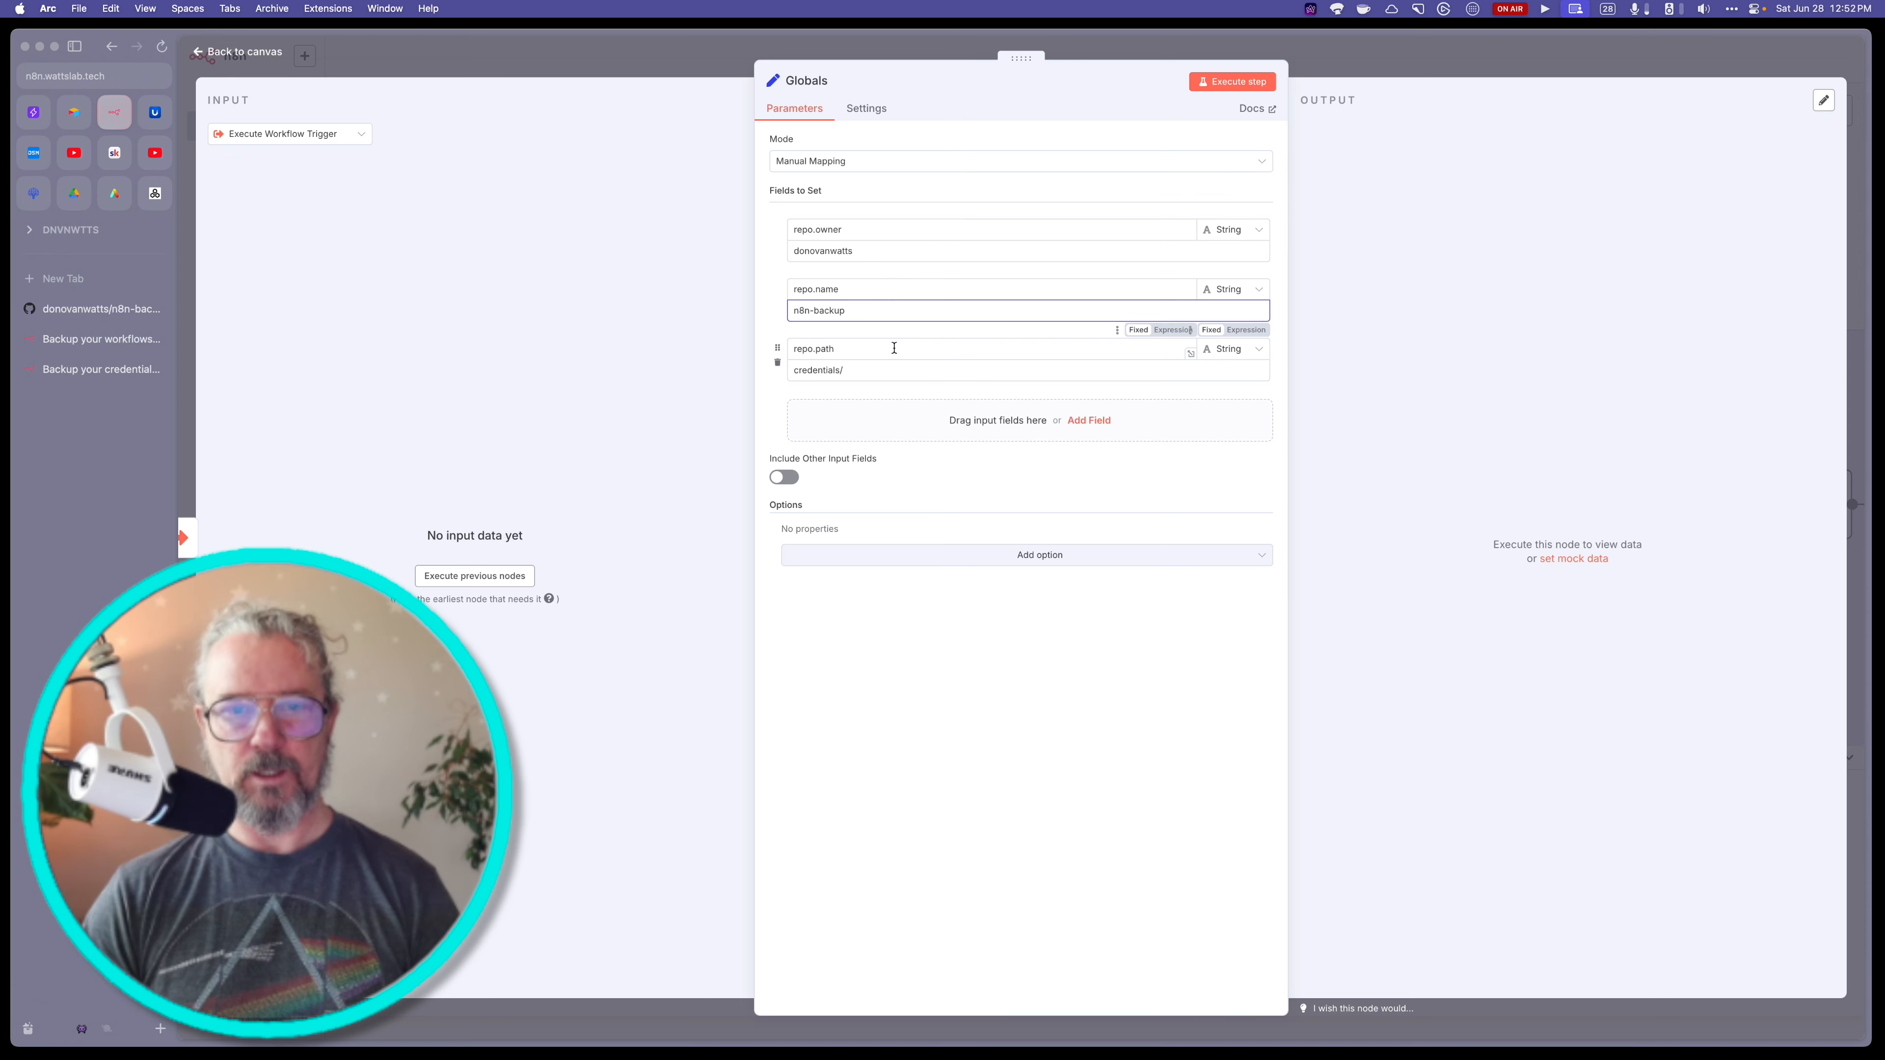
text(s-demo)
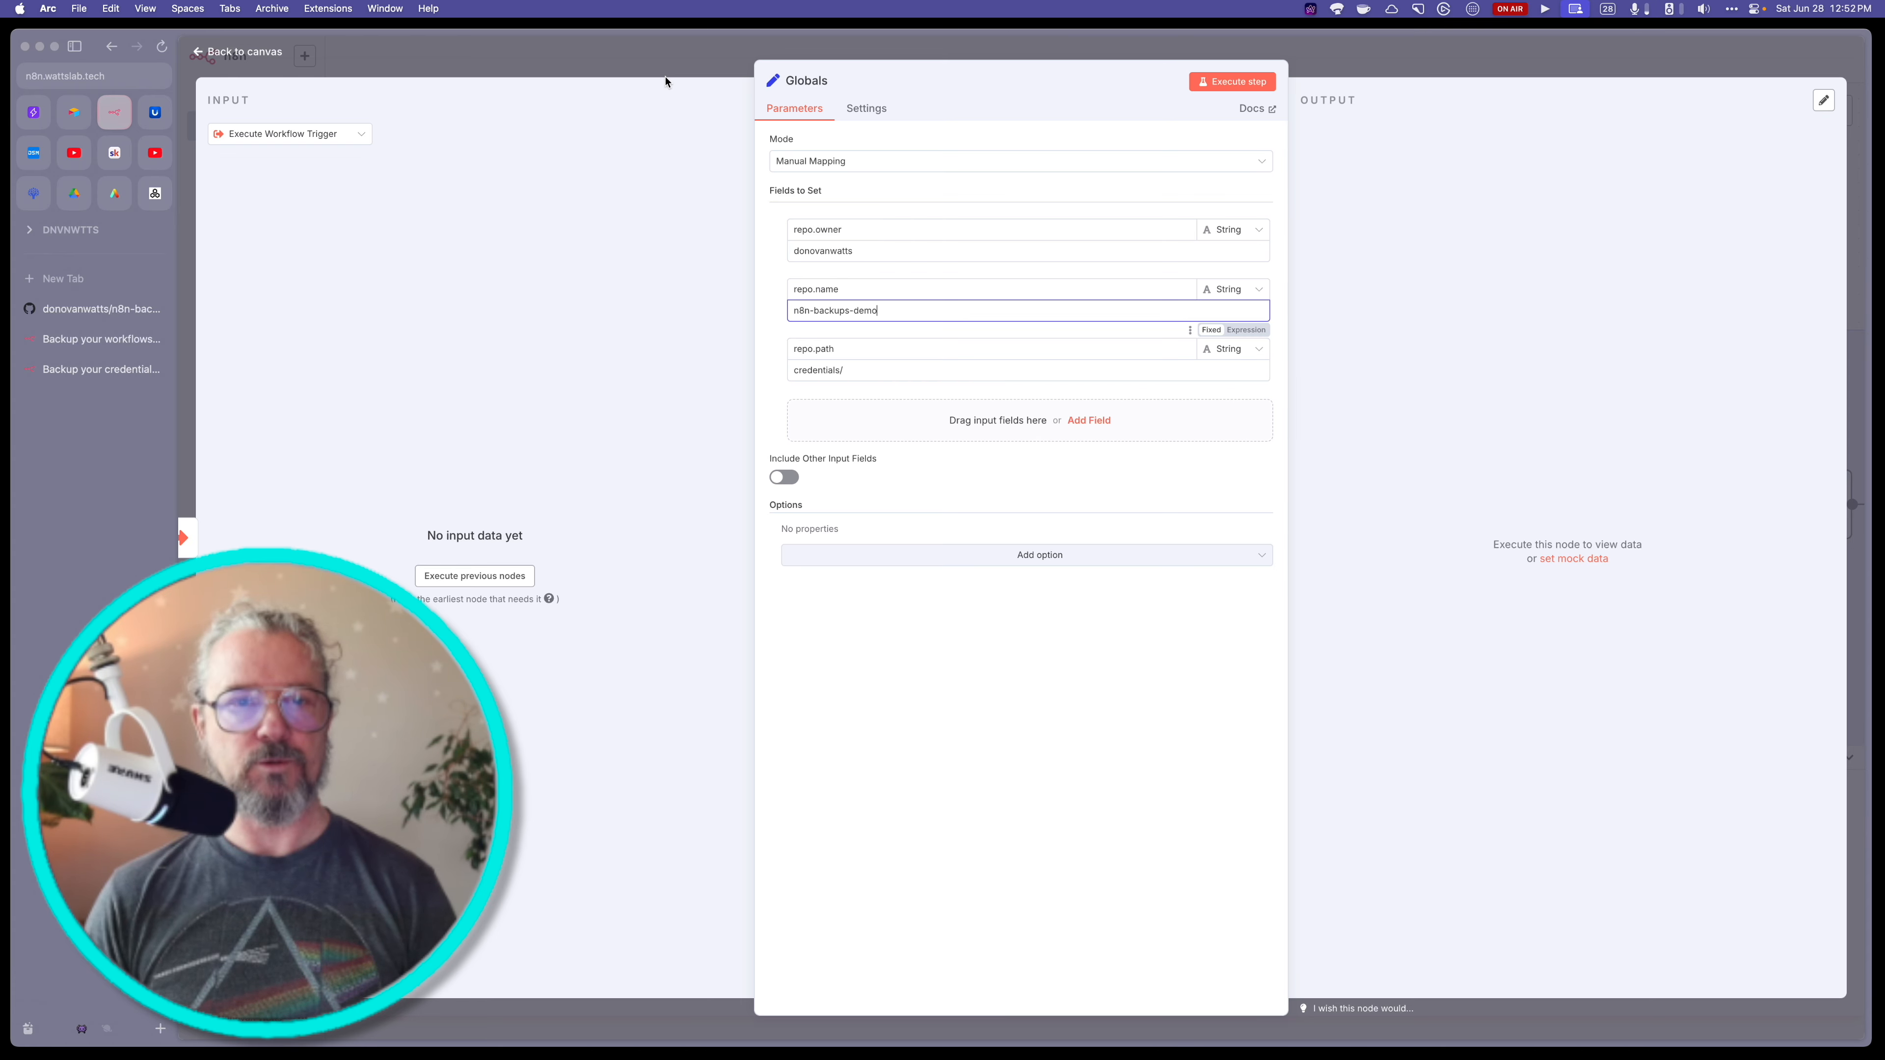
click(667, 64)
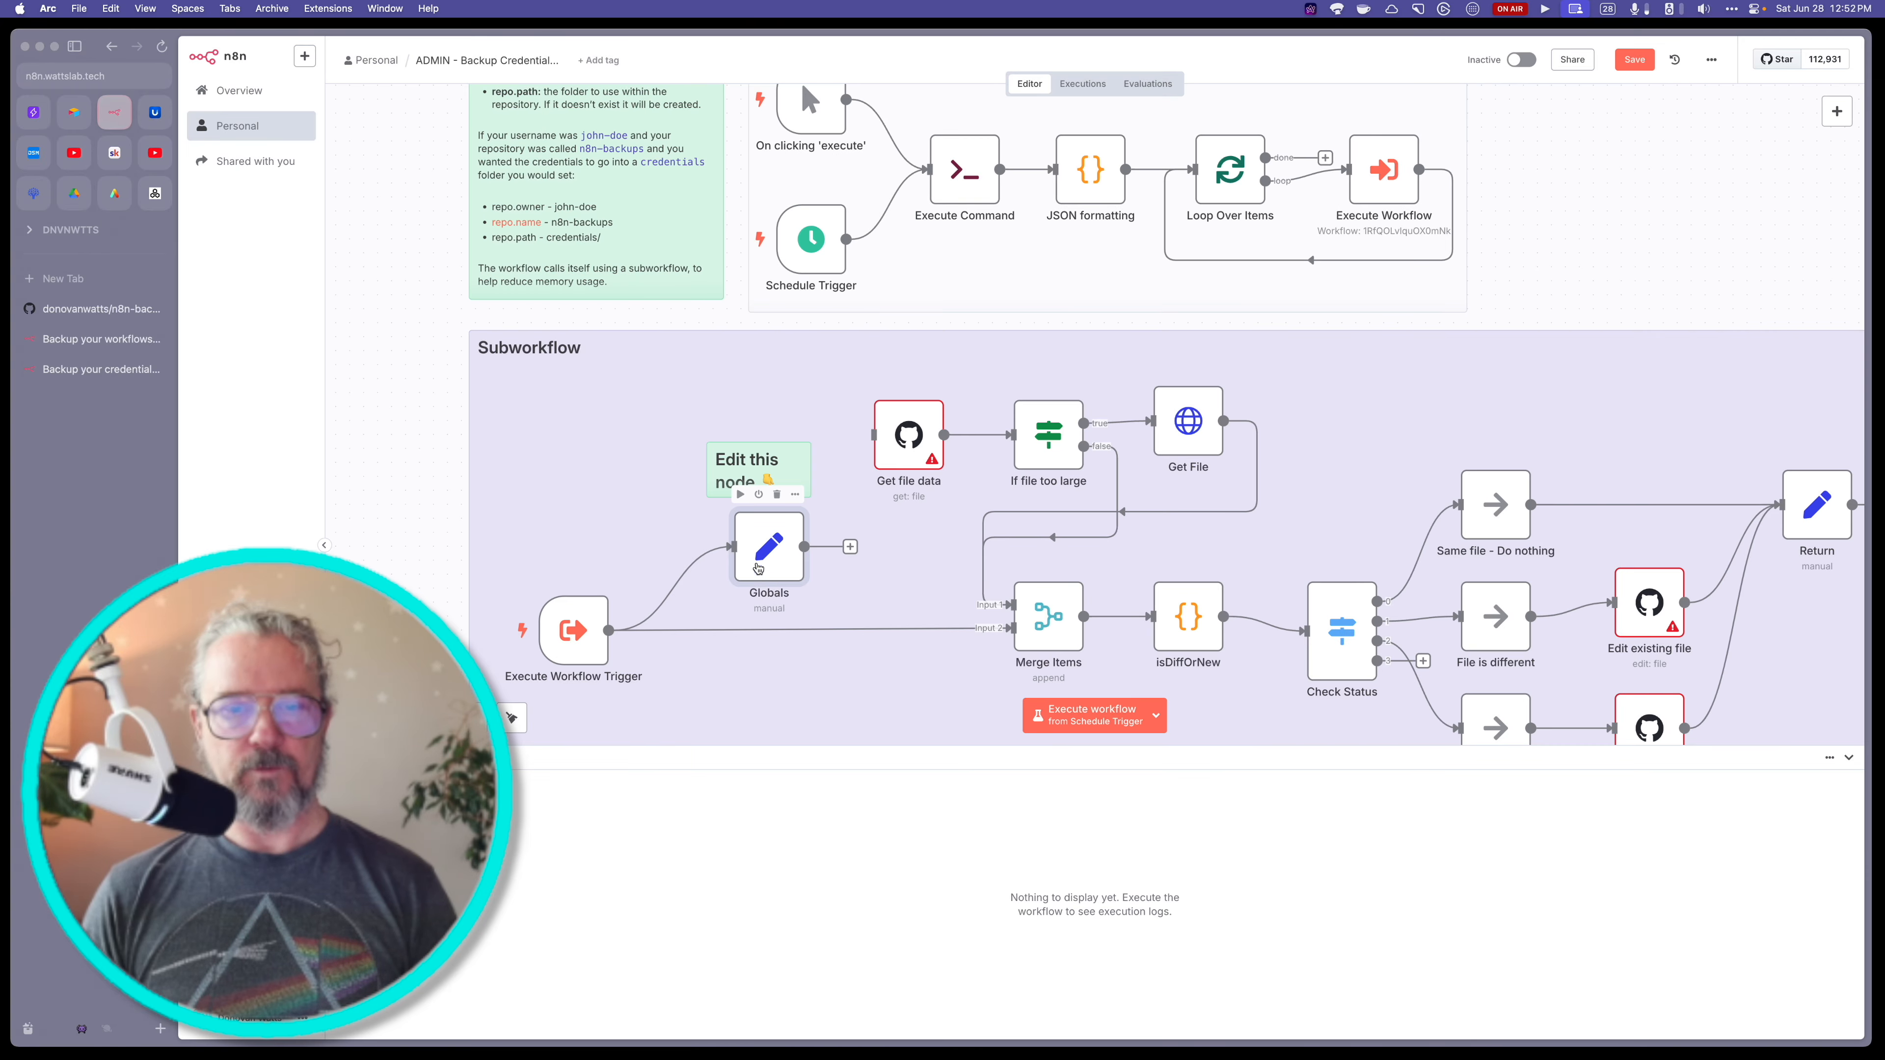
- Set the Get file data node's credential to GitHub account 2
click(912, 432)
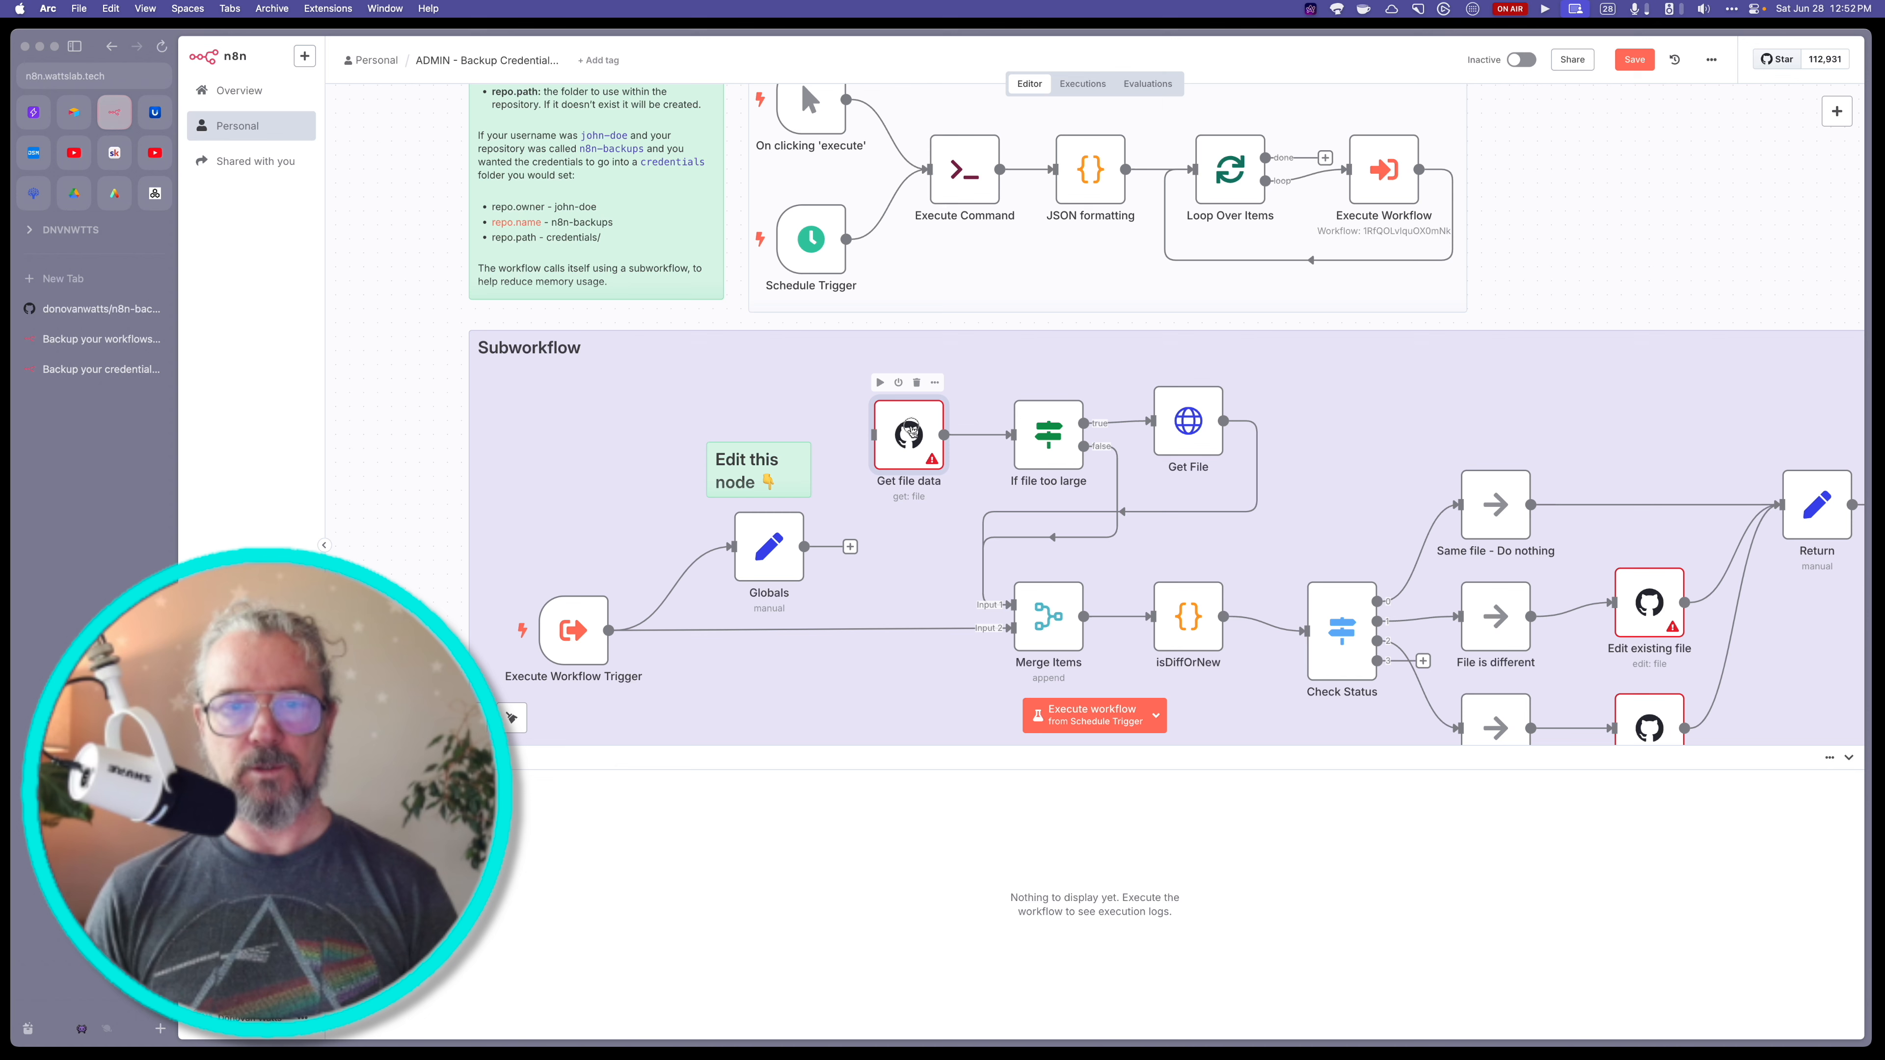
double_click(912, 432)
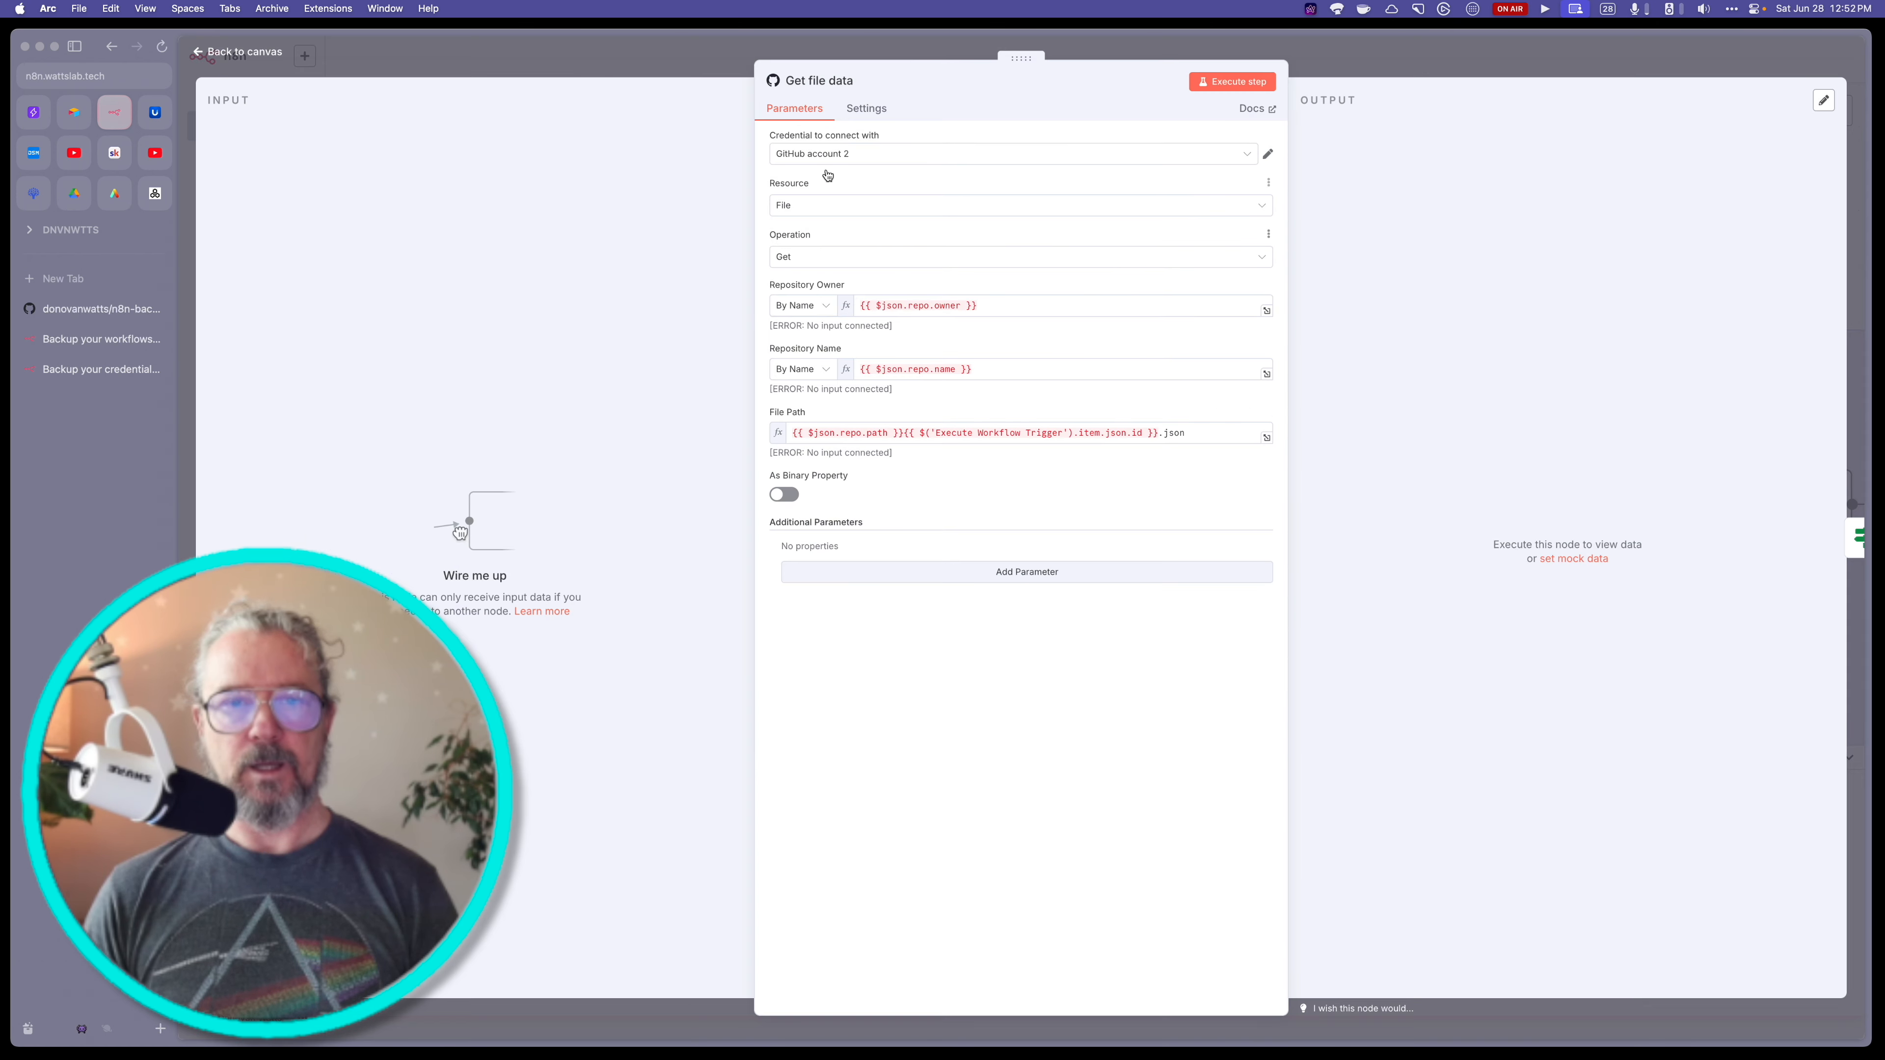
click(877, 158)
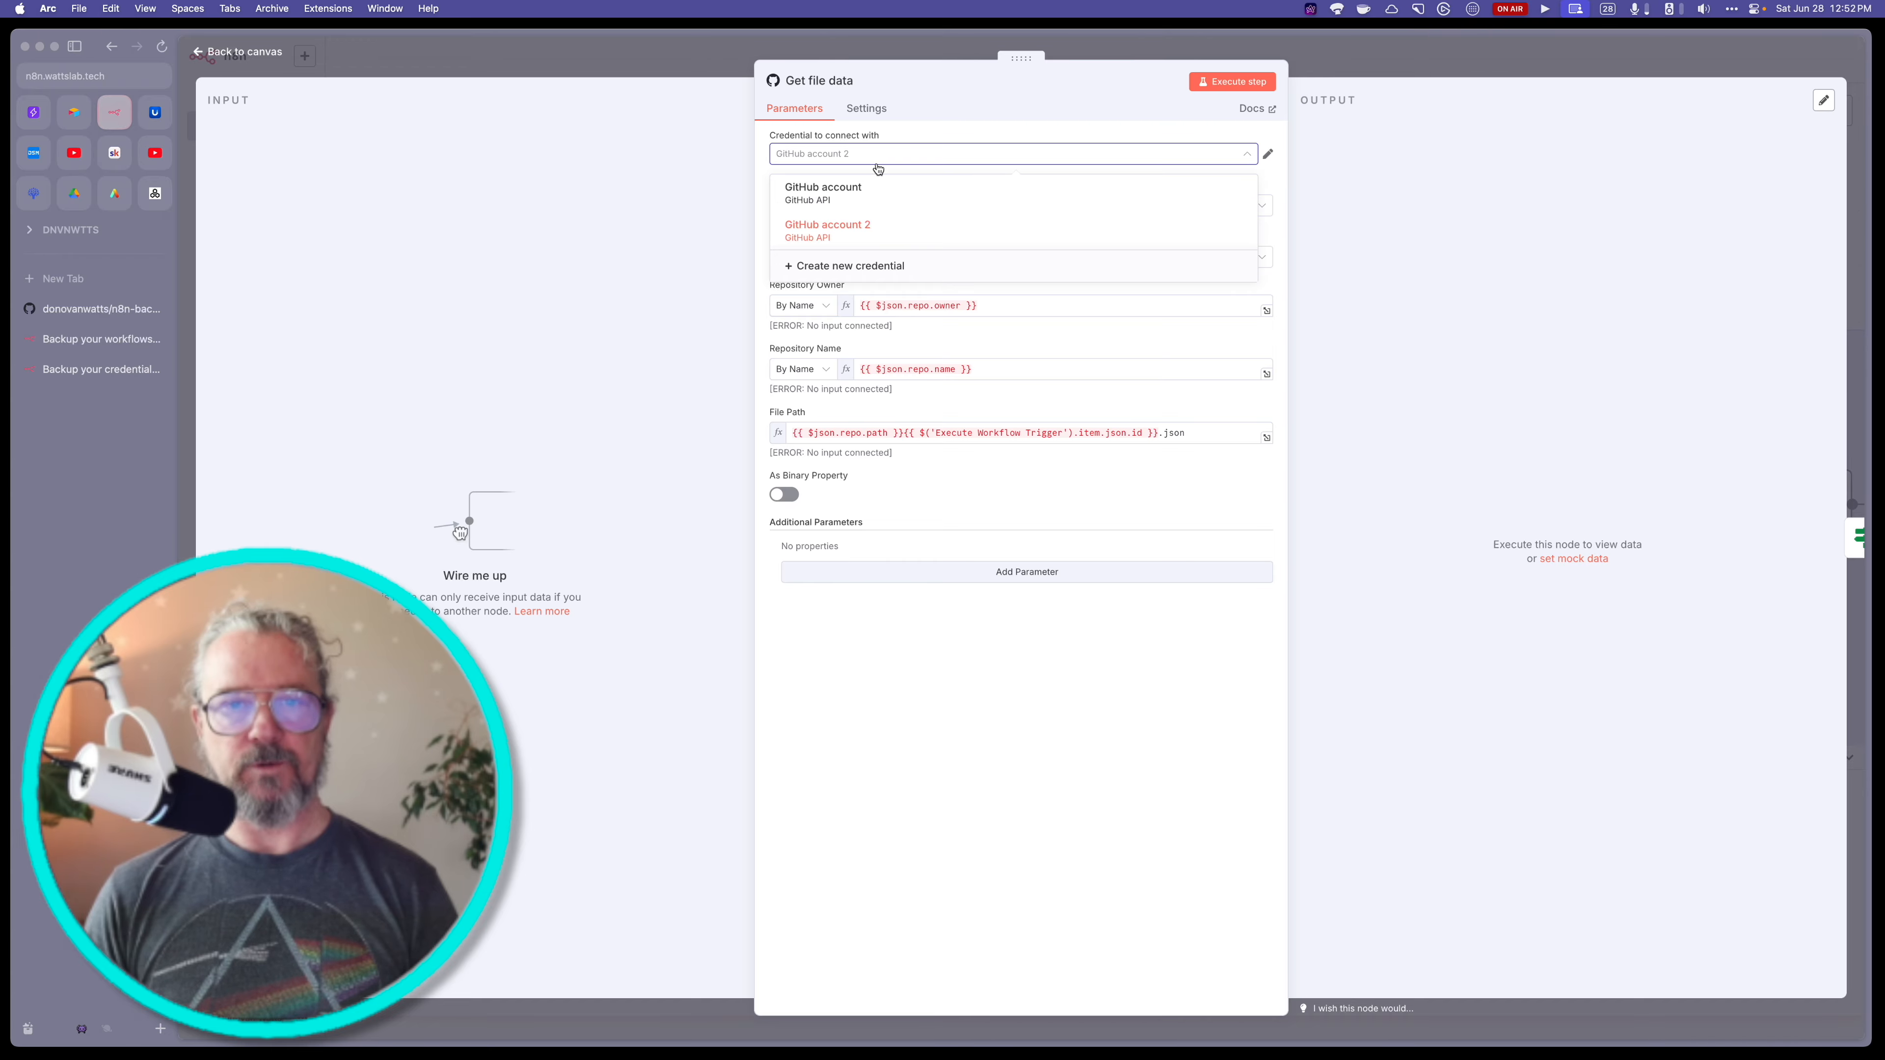
click(870, 232)
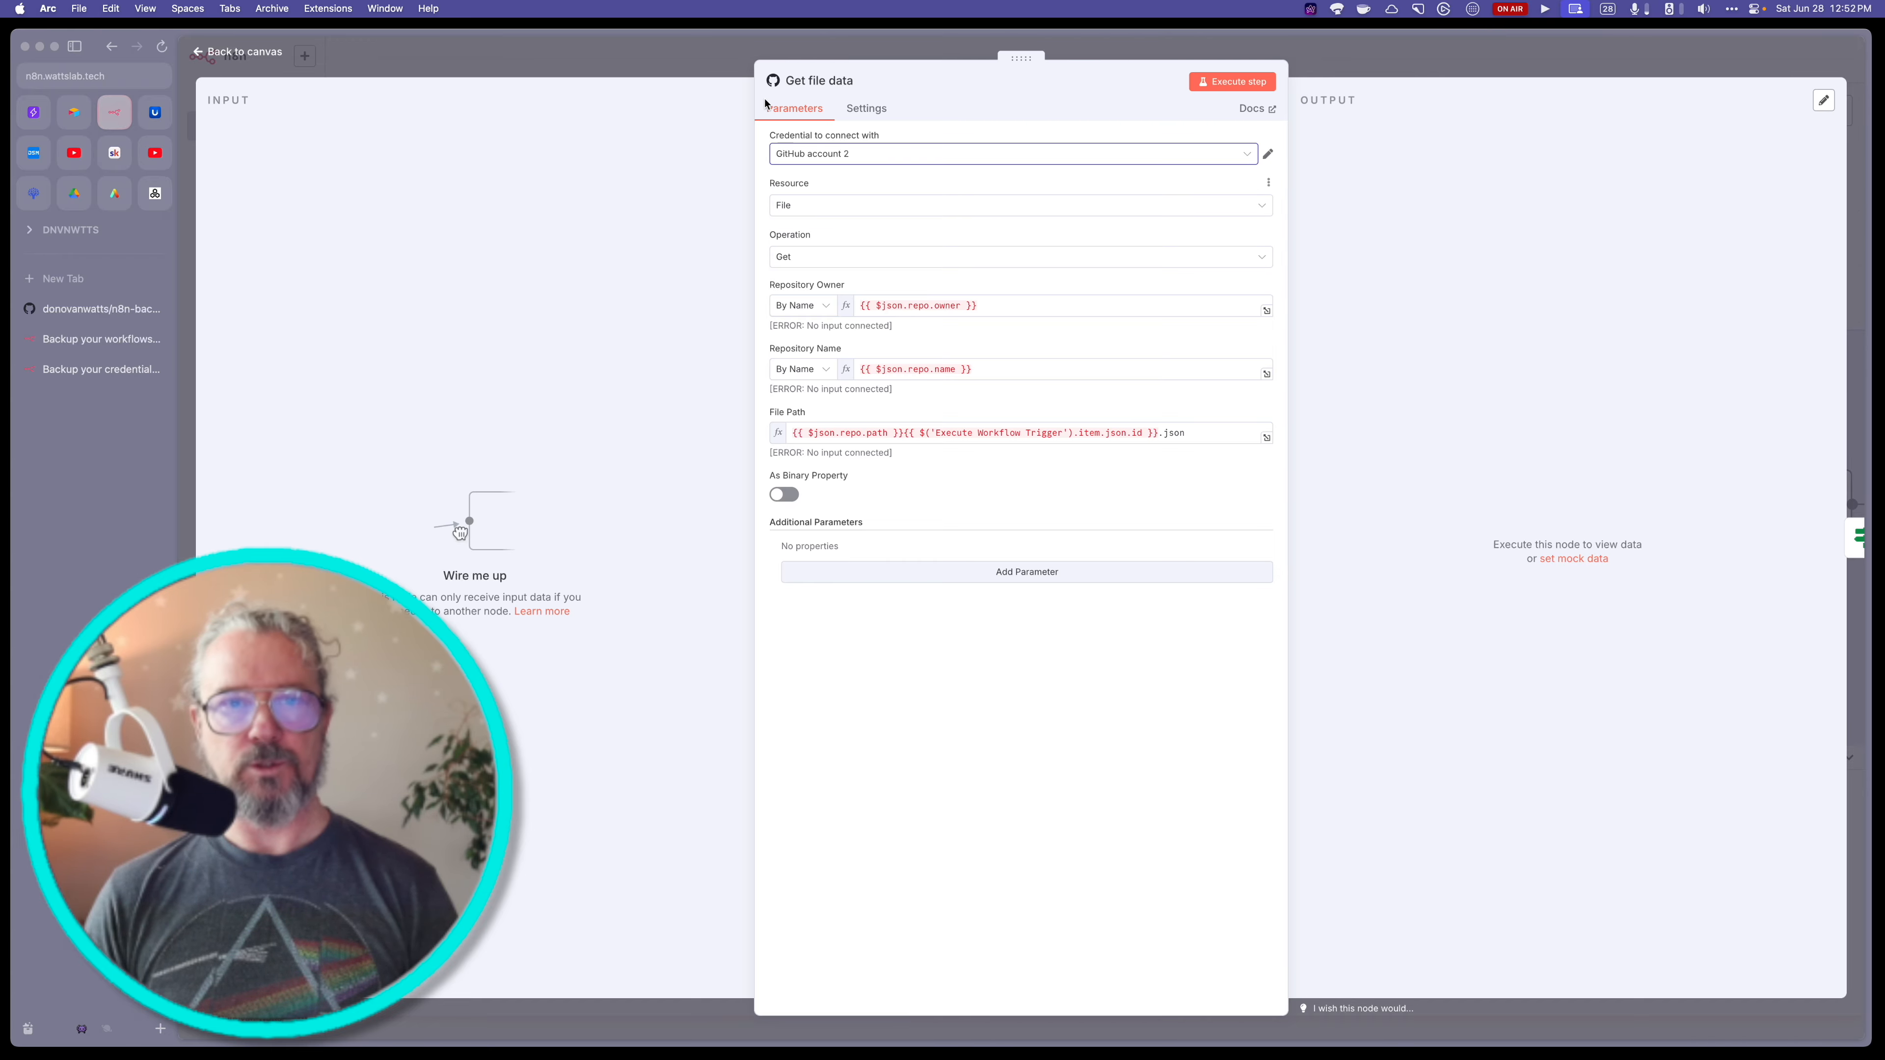
key(Escape)
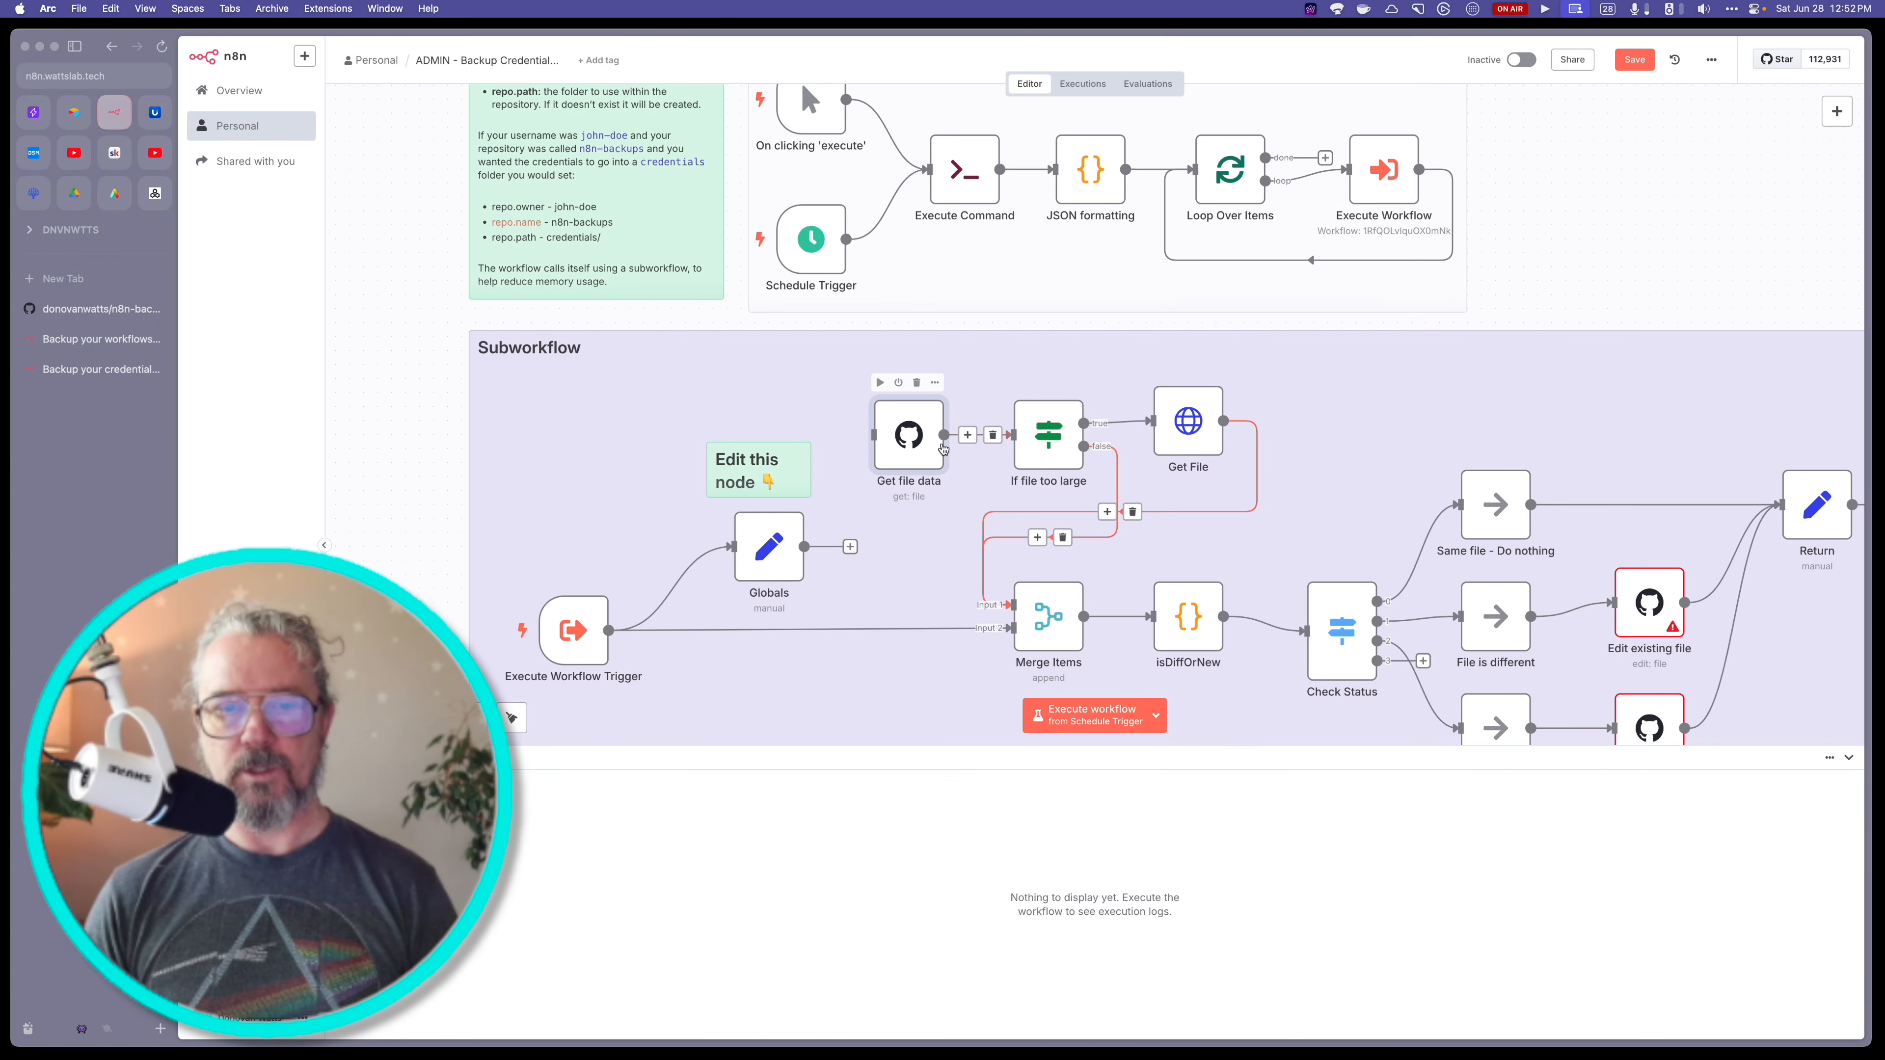
- Check the Edit existing file and Create new file nodes' credential settings
scroll(1333, 594, right, 8)
scroll(1332, 594, down, 2)
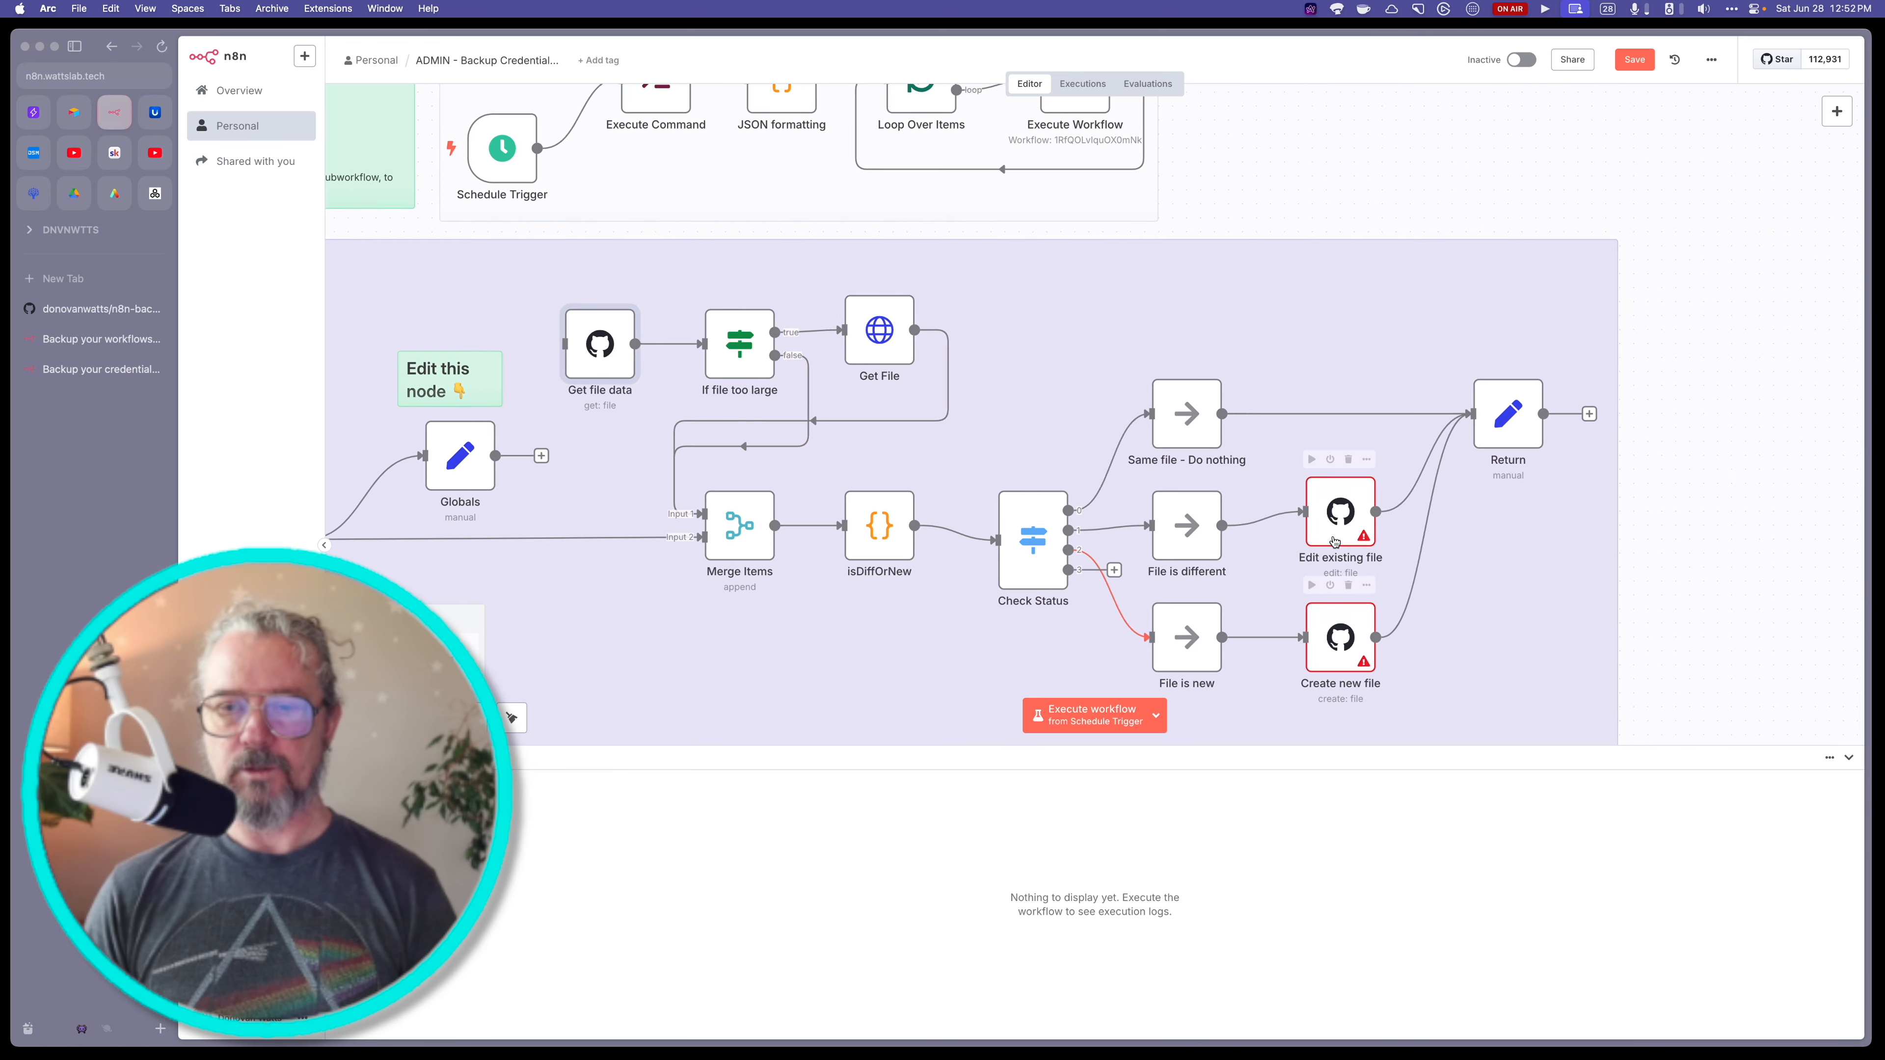
double_click(1334, 540)
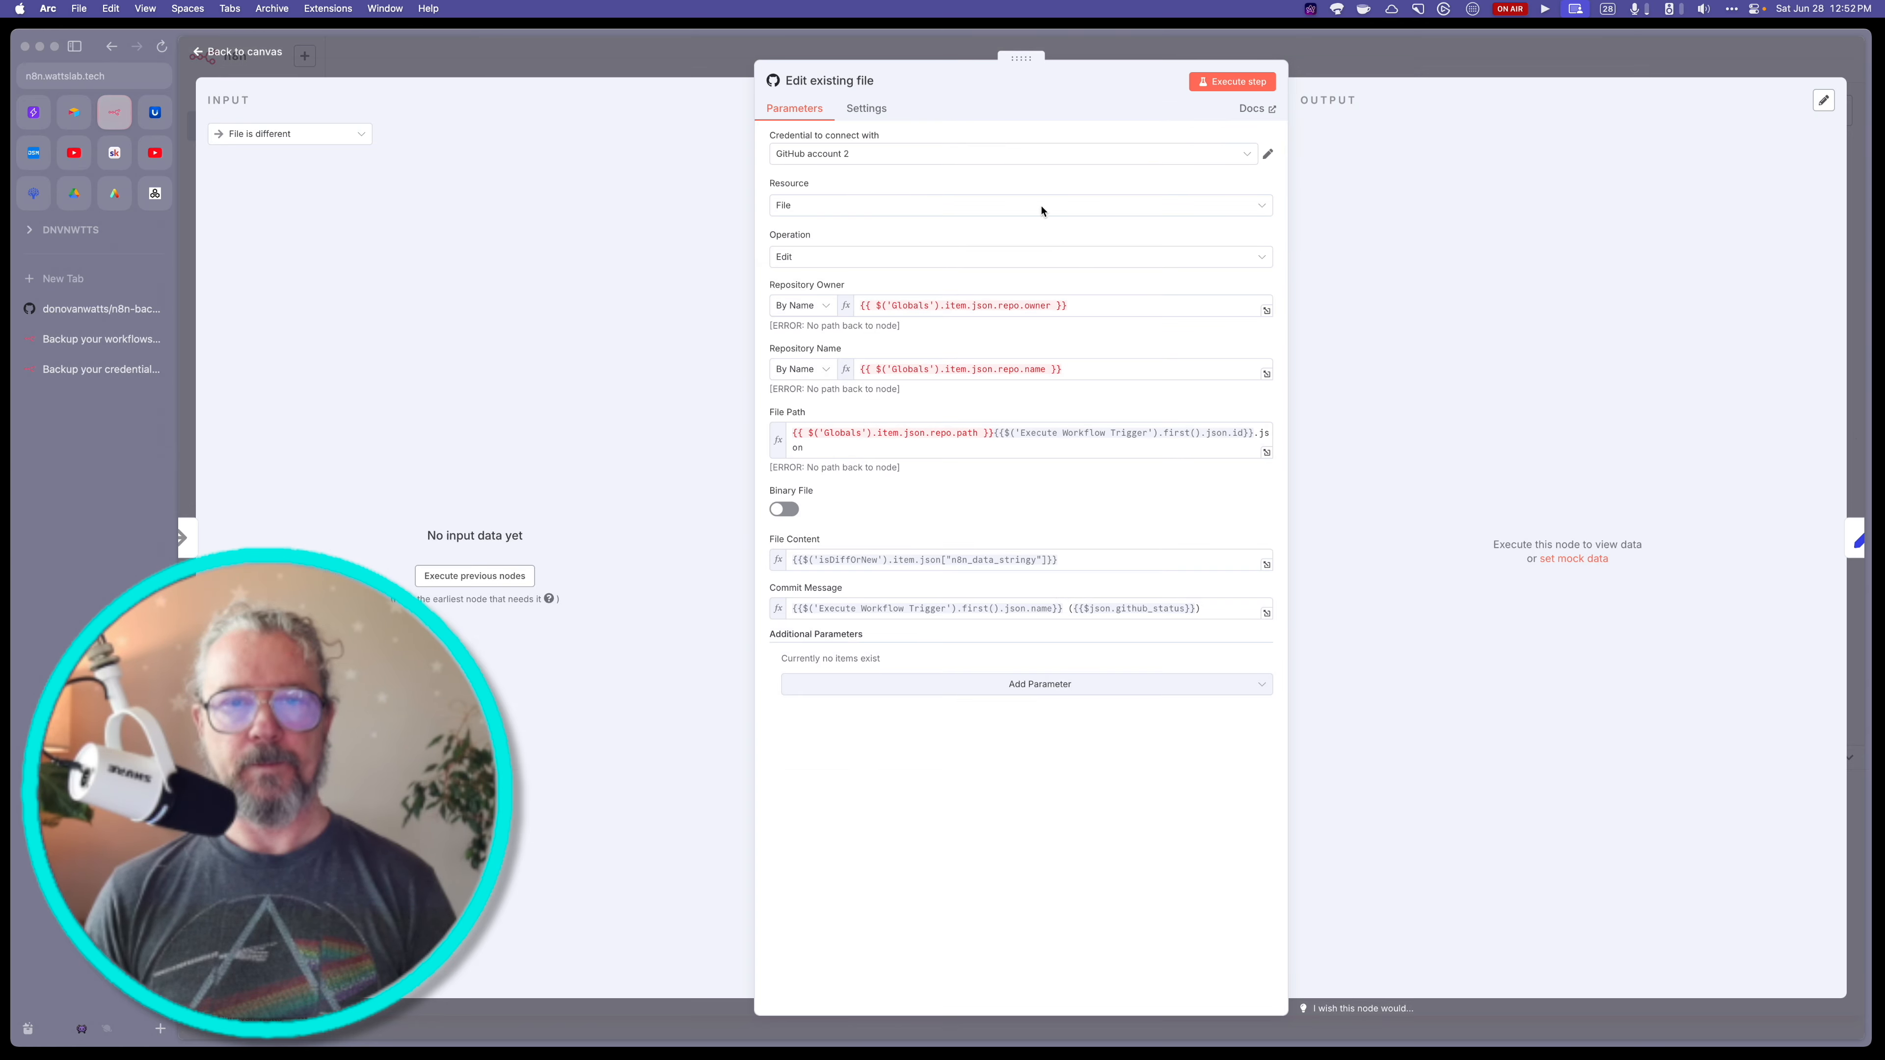
click(715, 61)
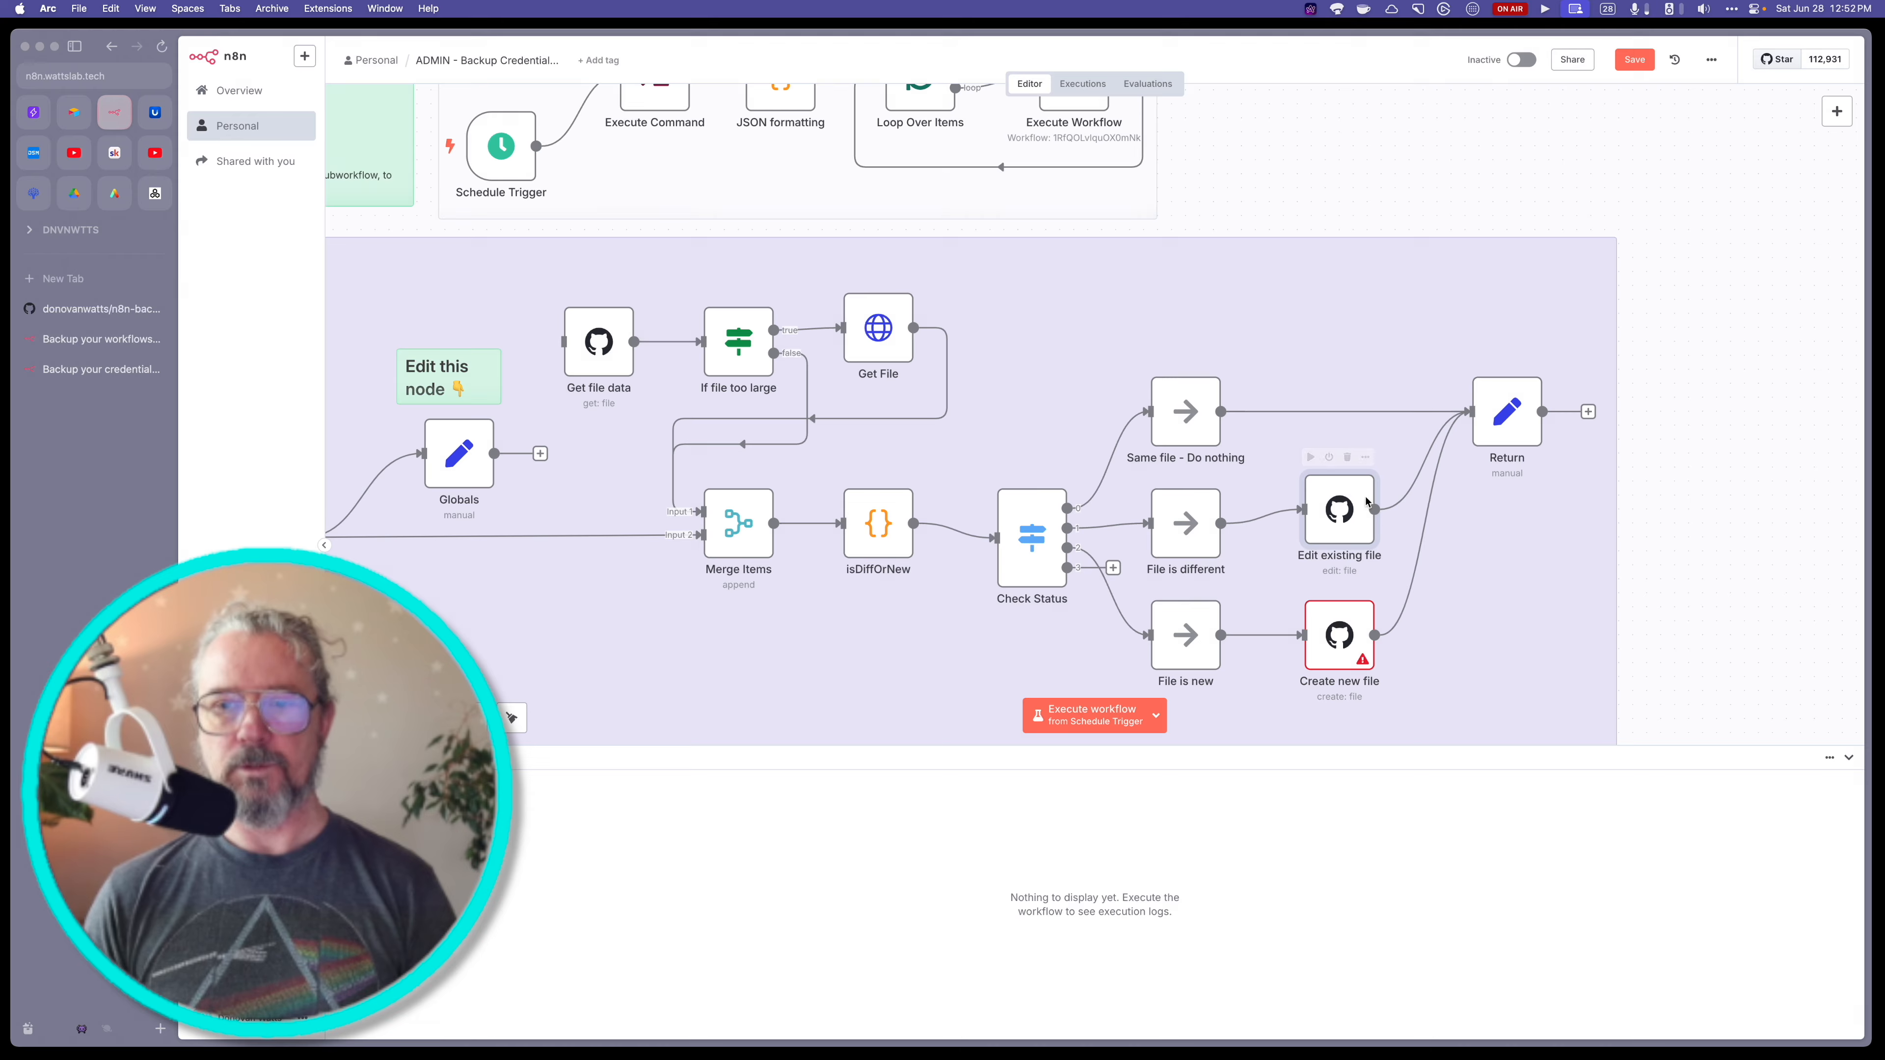
double_click(1339, 635)
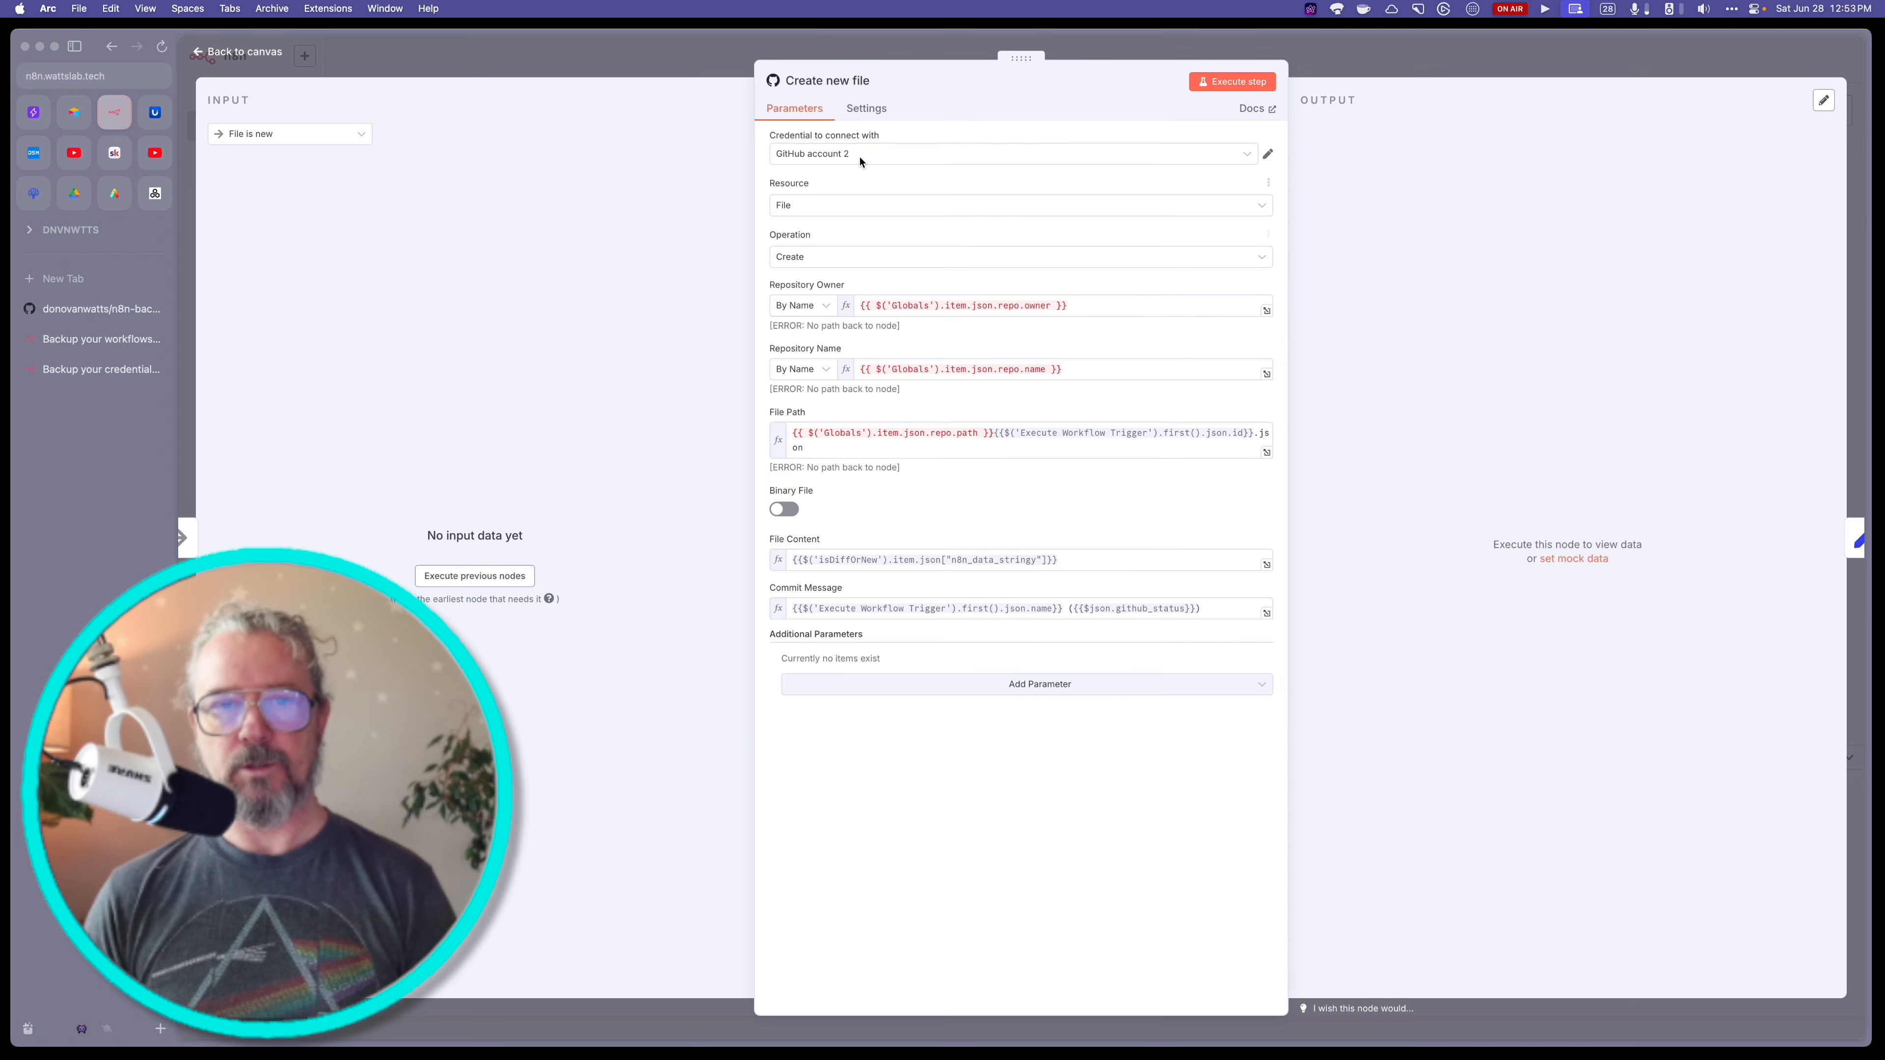
click(712, 61)
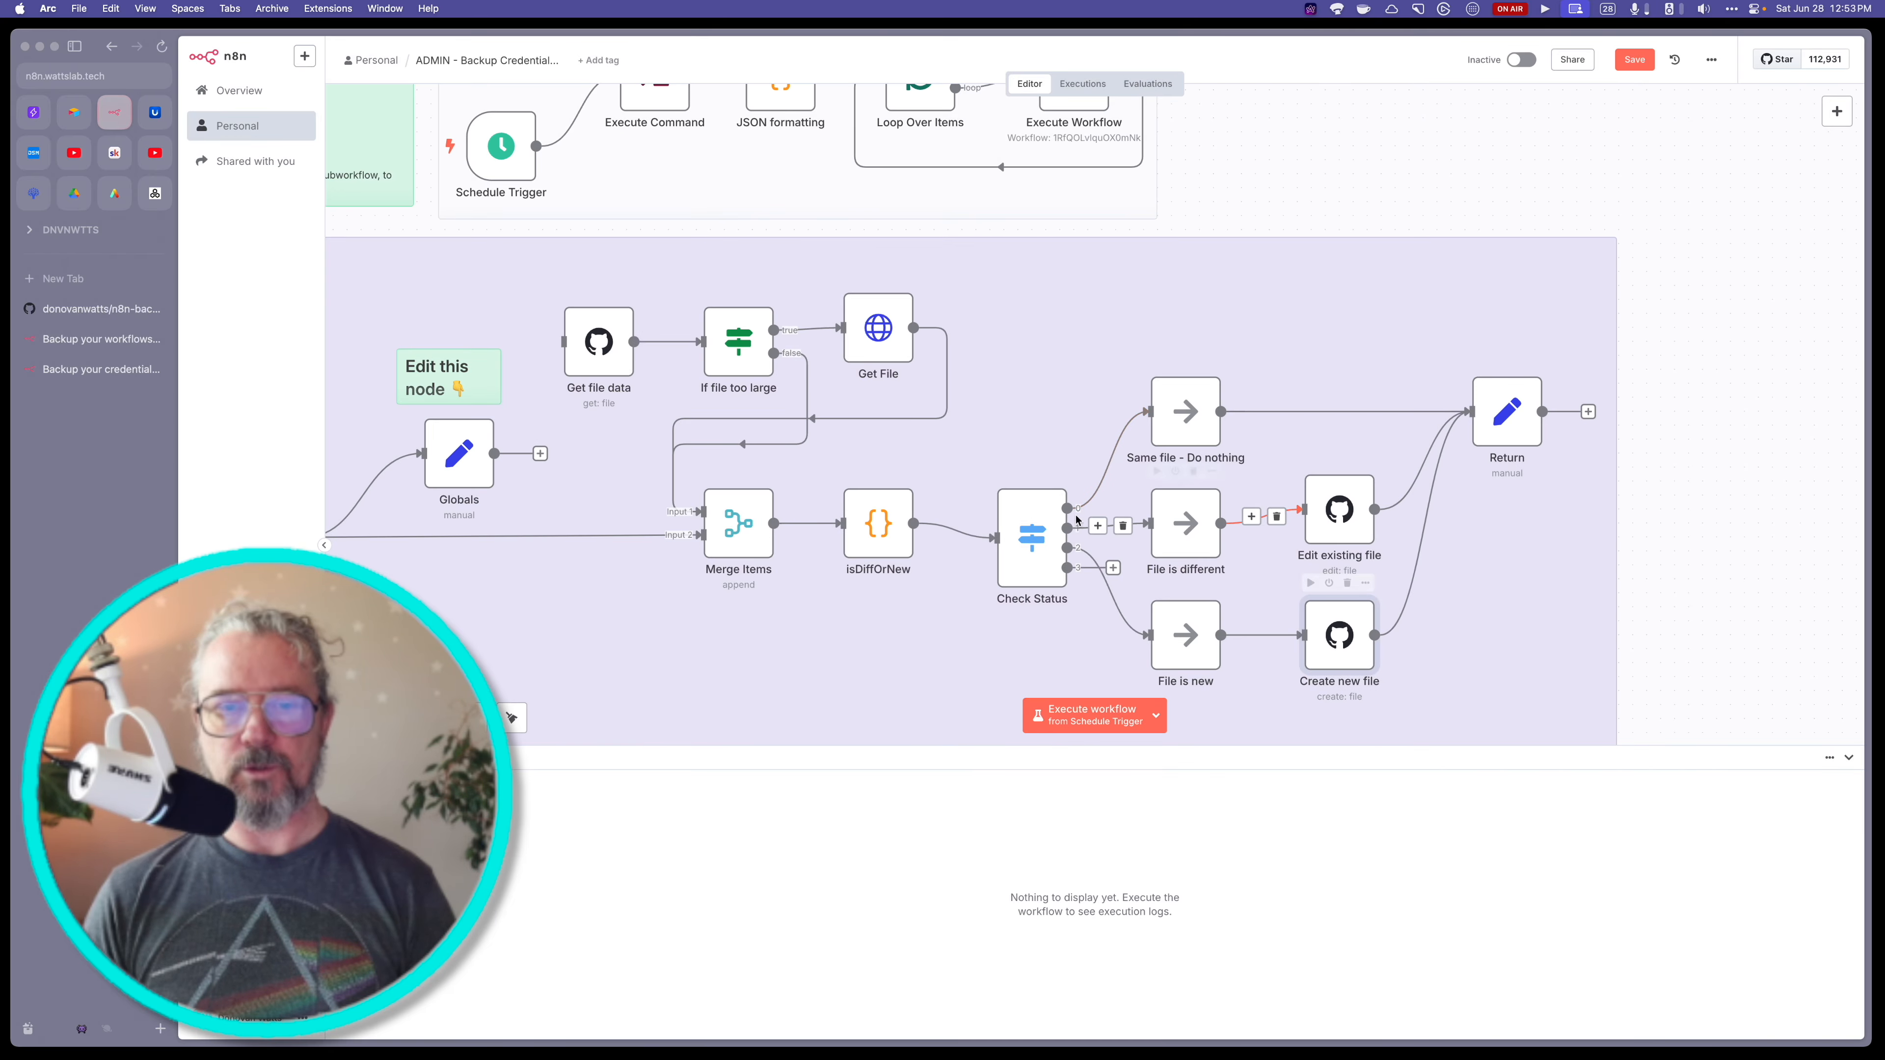
scroll(914, 542, left, 5)
scroll(914, 542, down, 1)
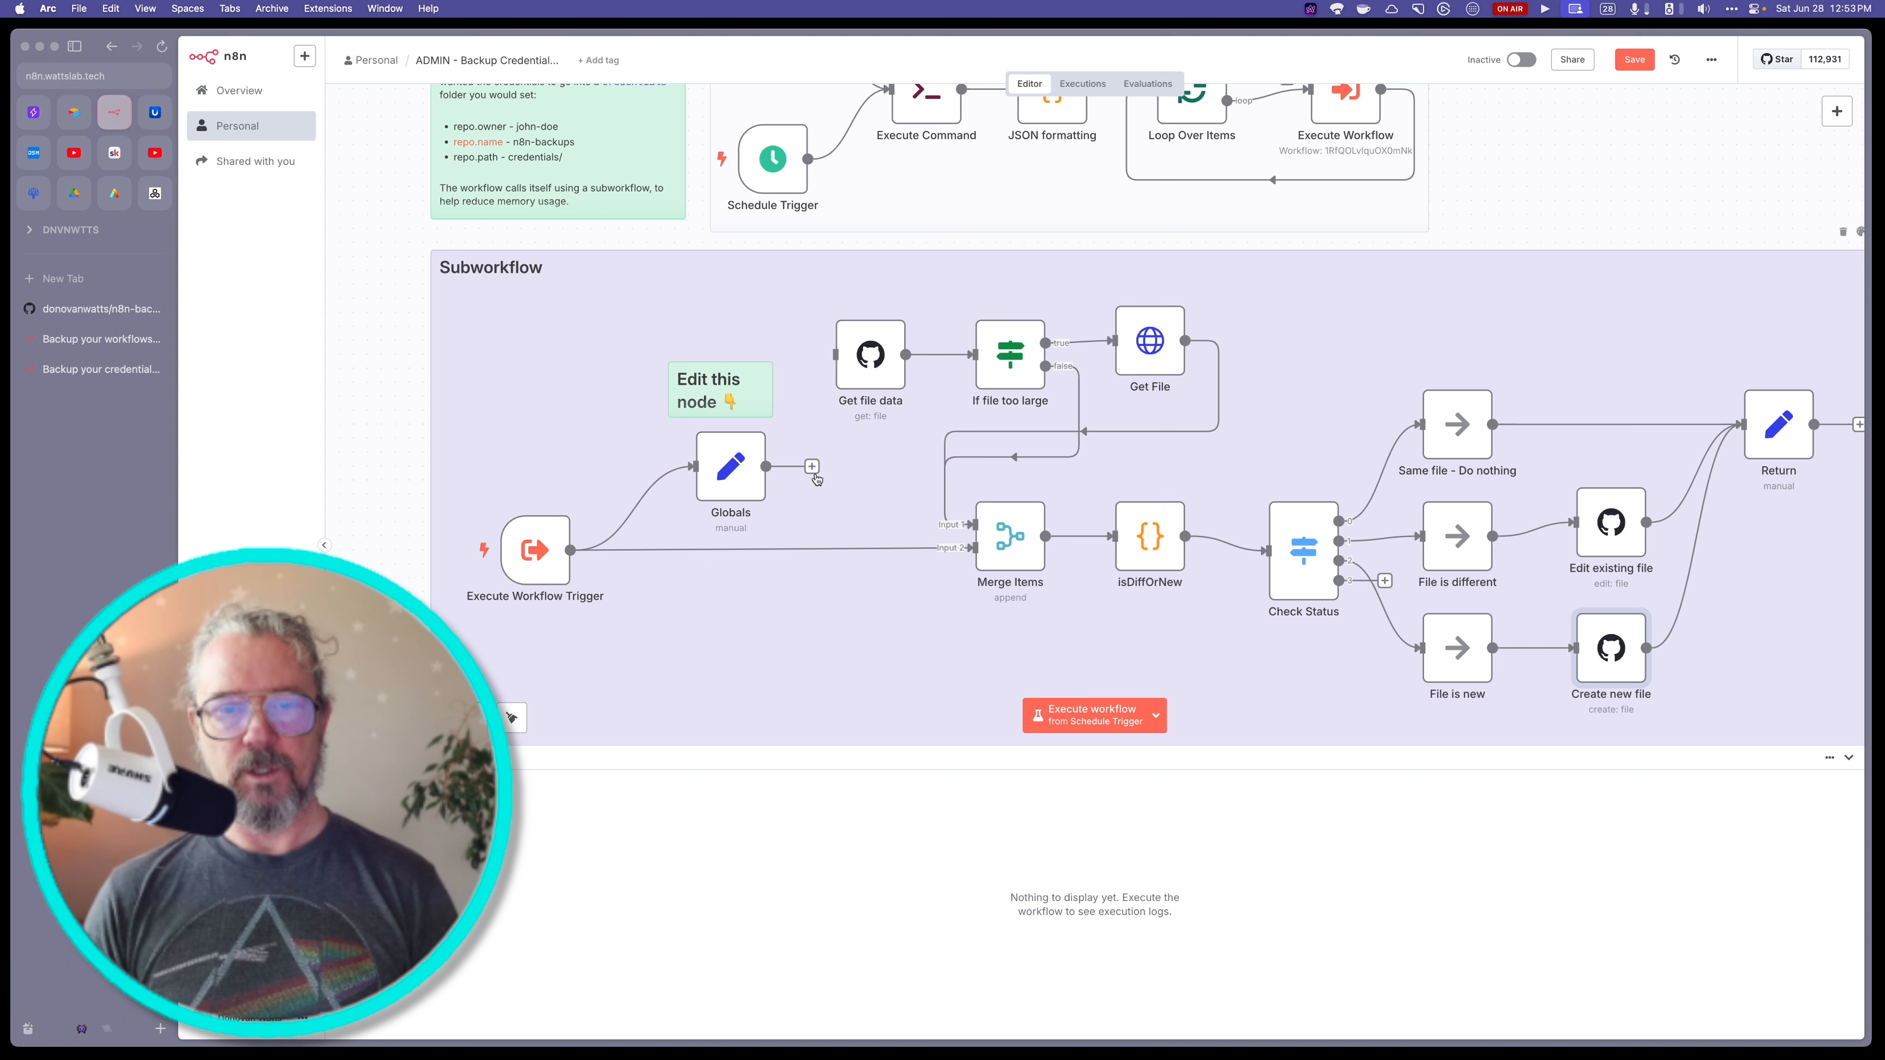
- Connect Globals to Get file data and save the credentials backup workflow
drag(813, 468, 835, 355)
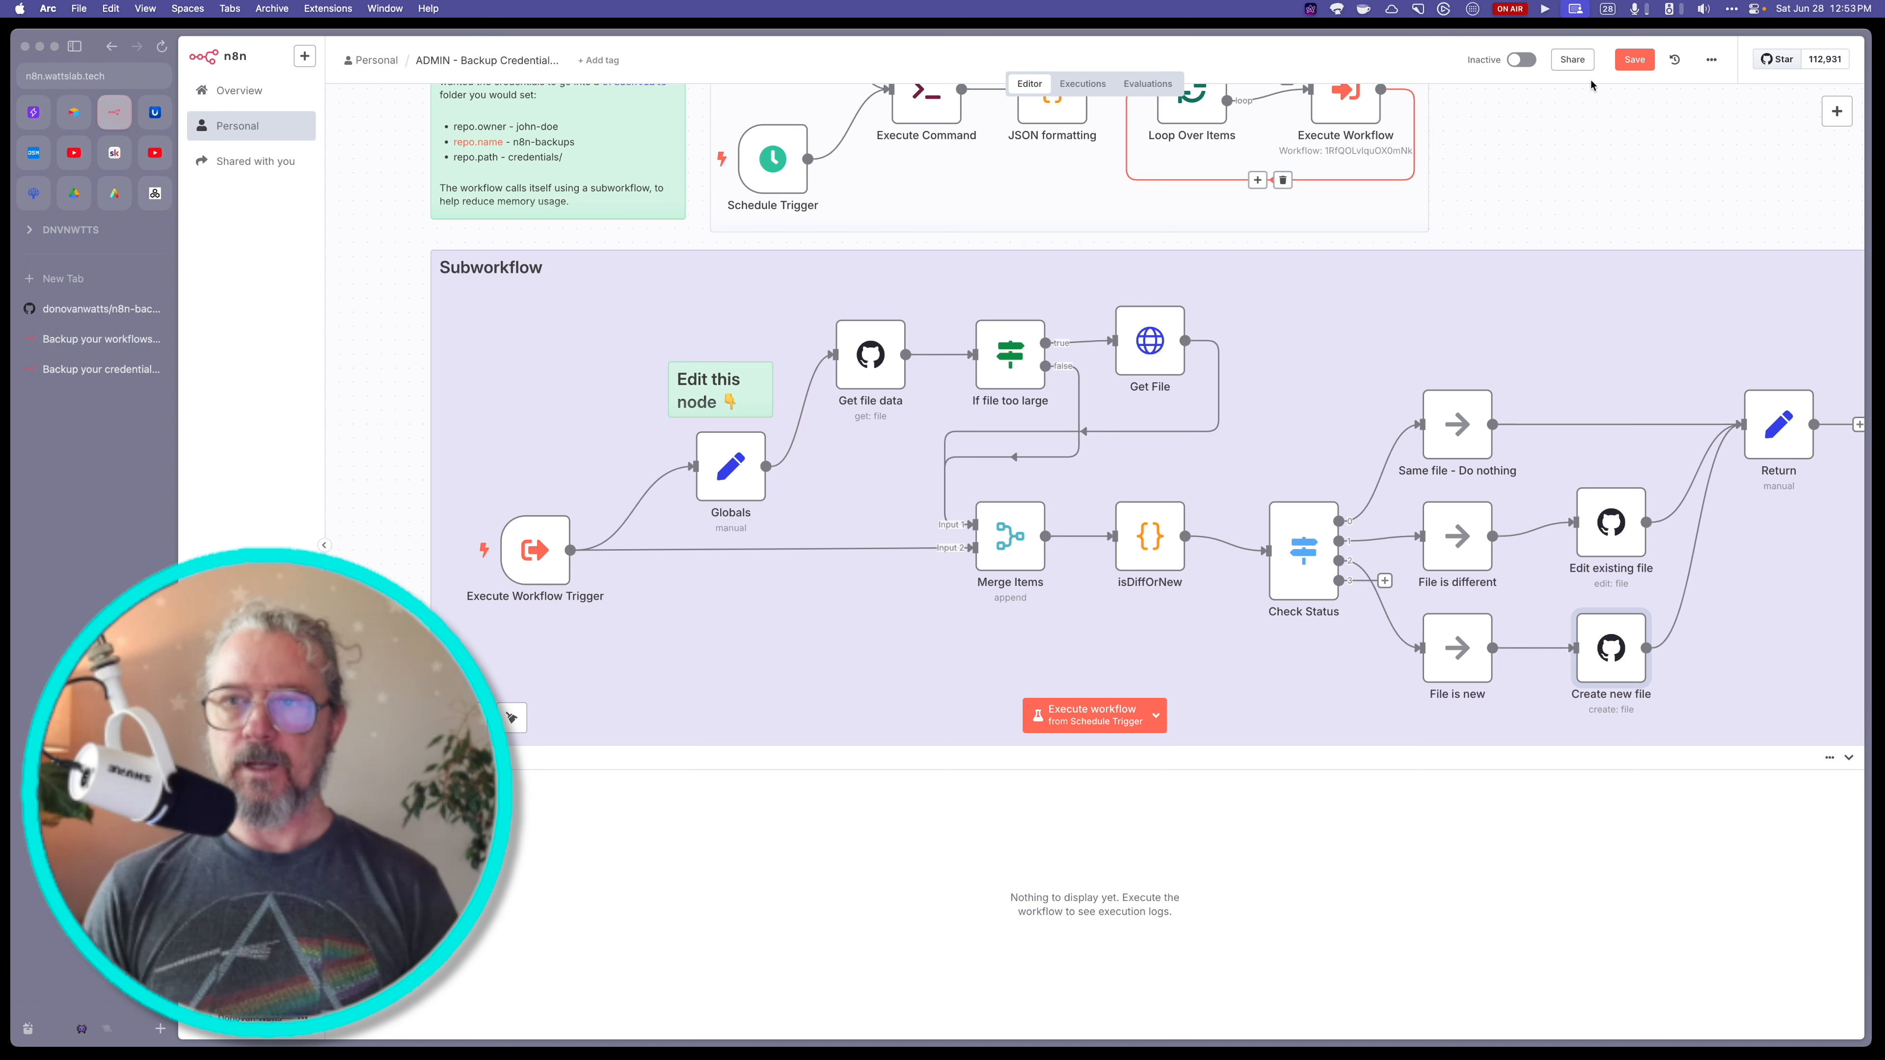
click(1634, 59)
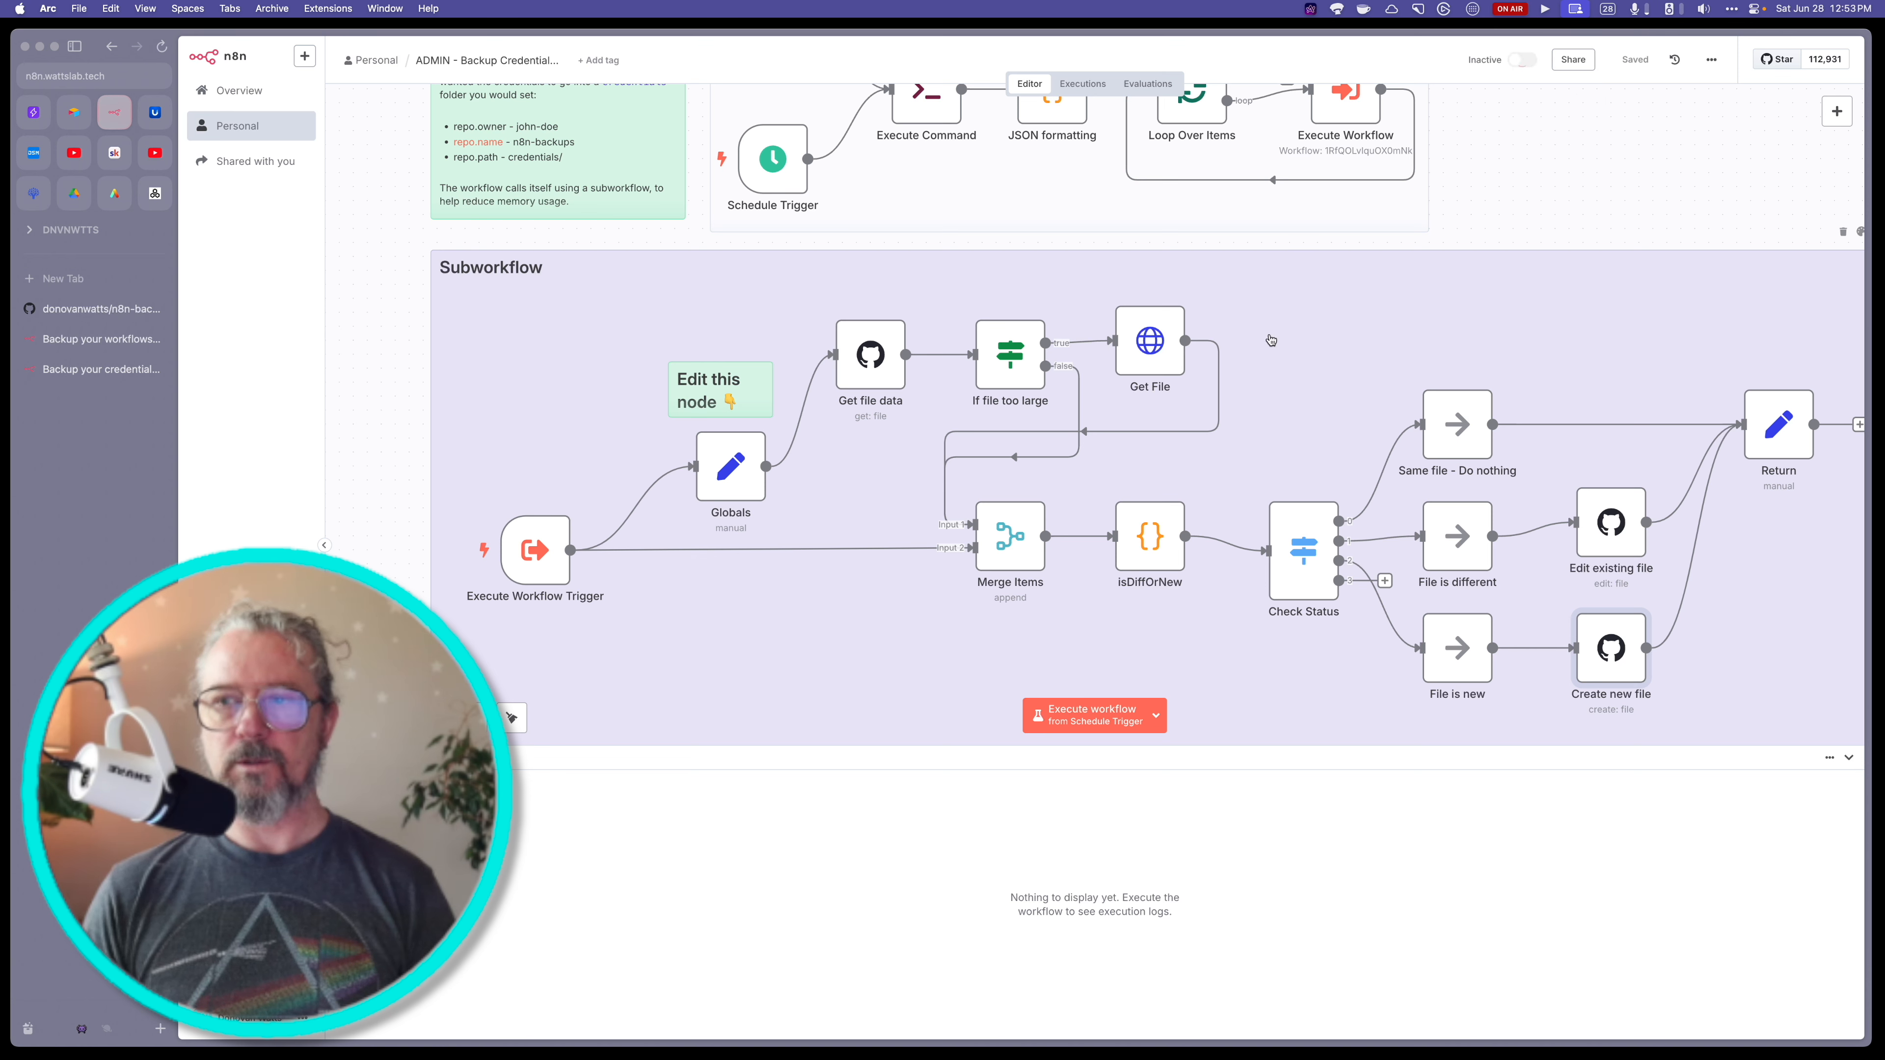
scroll(1185, 375, down, 3)
scroll(1002, 363, up, 3)
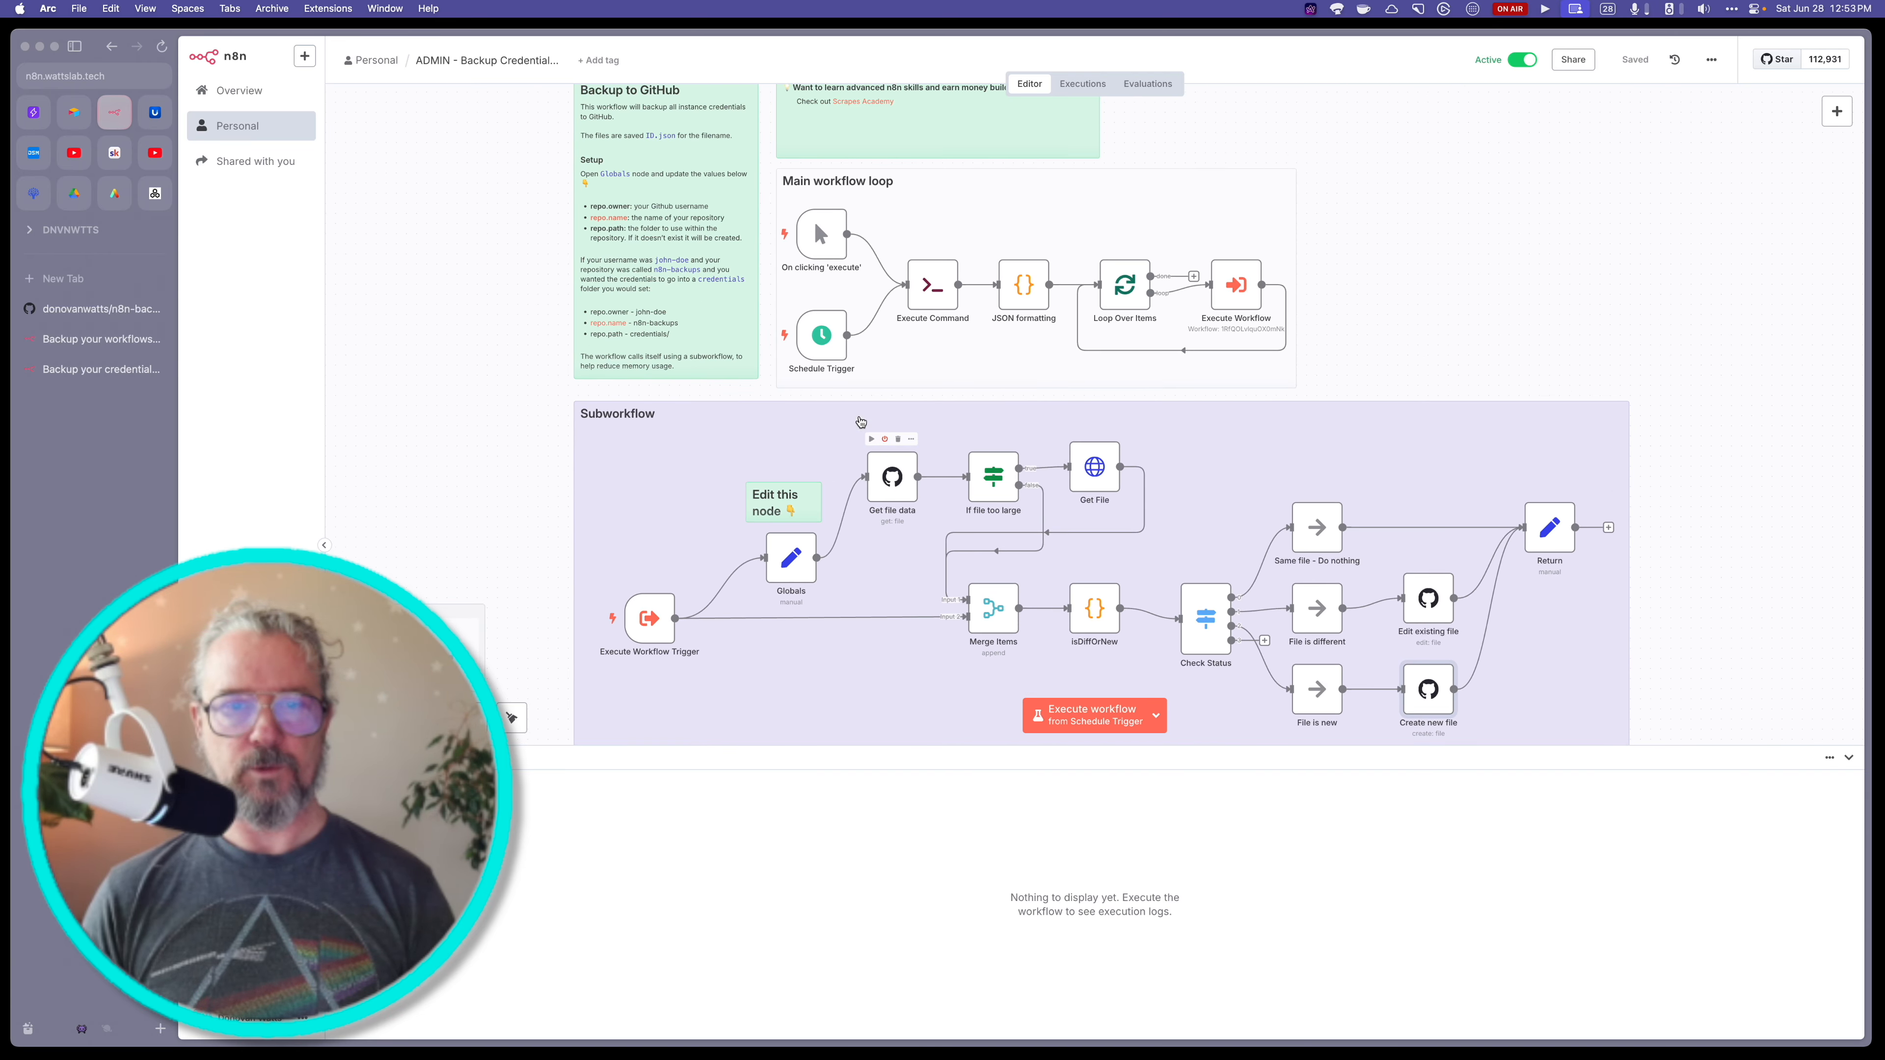
mouse_move(824, 360)
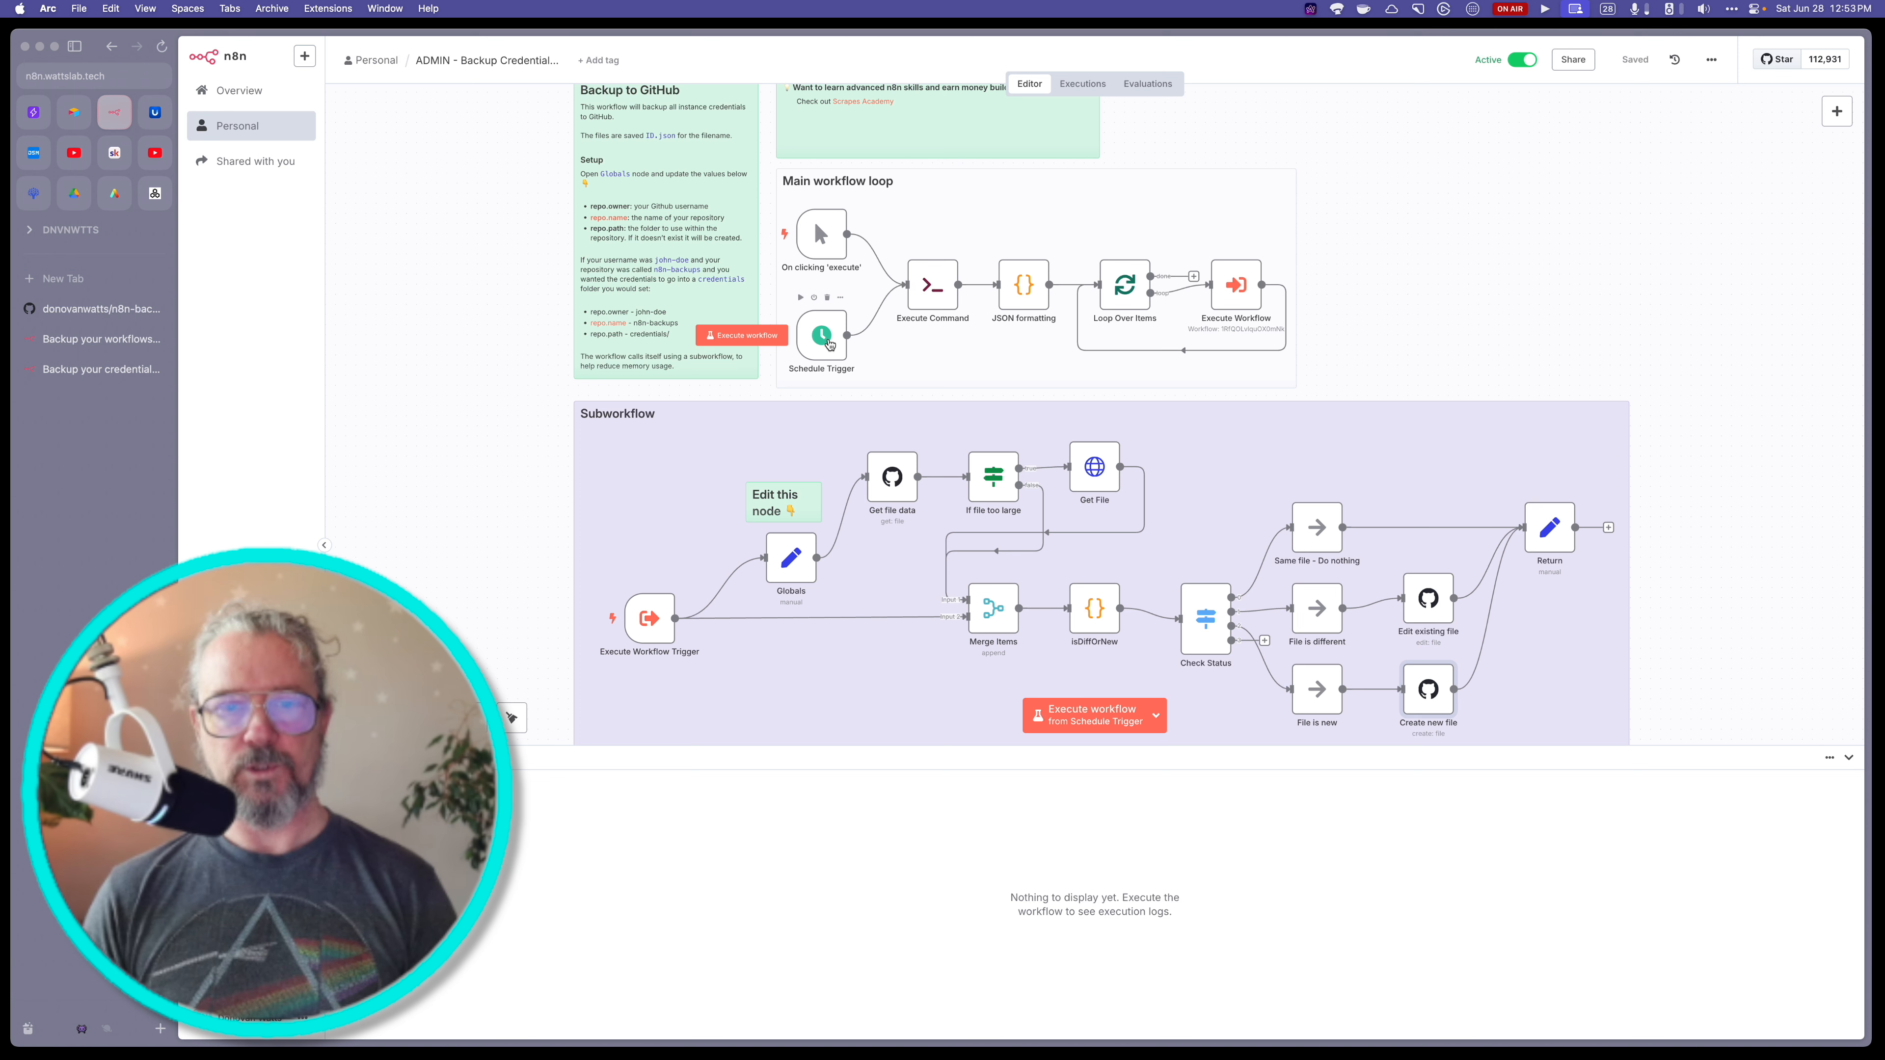
- Execute the backup workflow from the Schedule Trigger, processing all 31 credentials, then view the GitHub repository
click(750, 337)
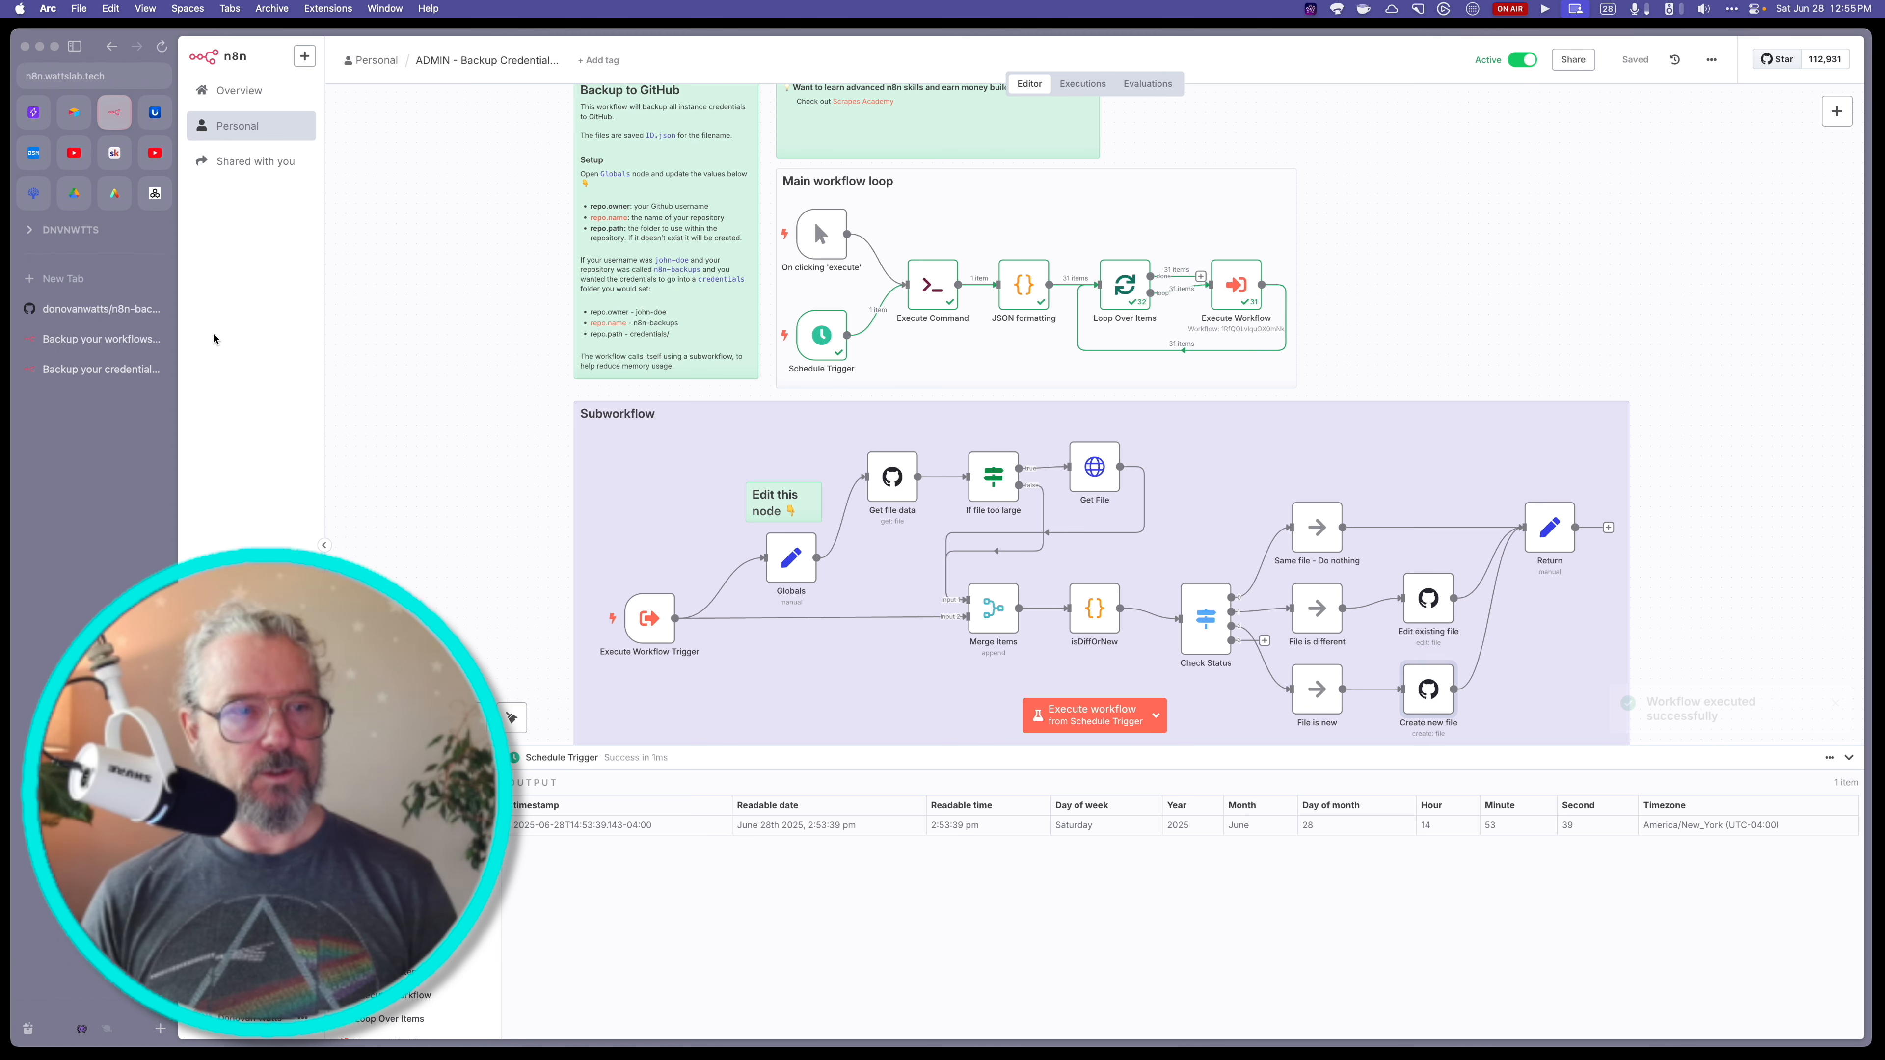
click(100, 308)
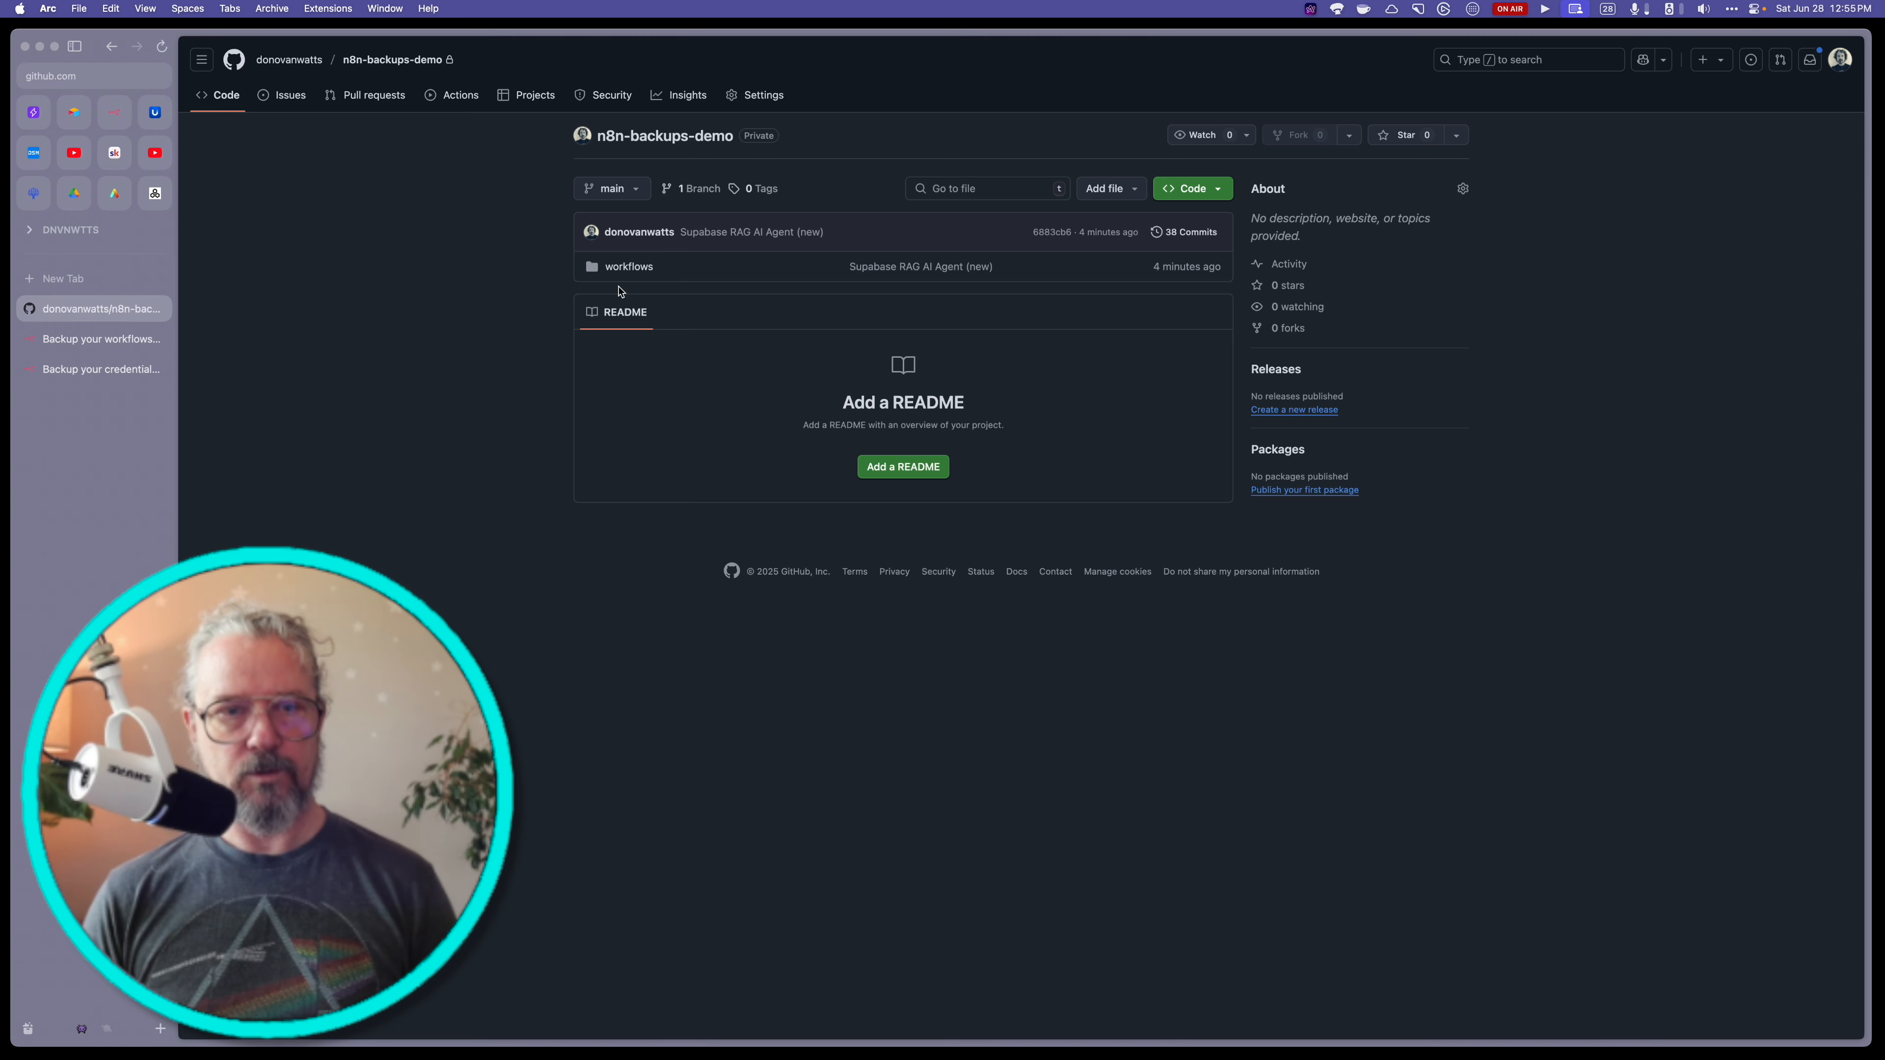
- Reload n8n-backups-demo, inspect the new credentials folder of JSON backups, then return to the n8n canvas
key(super+r)
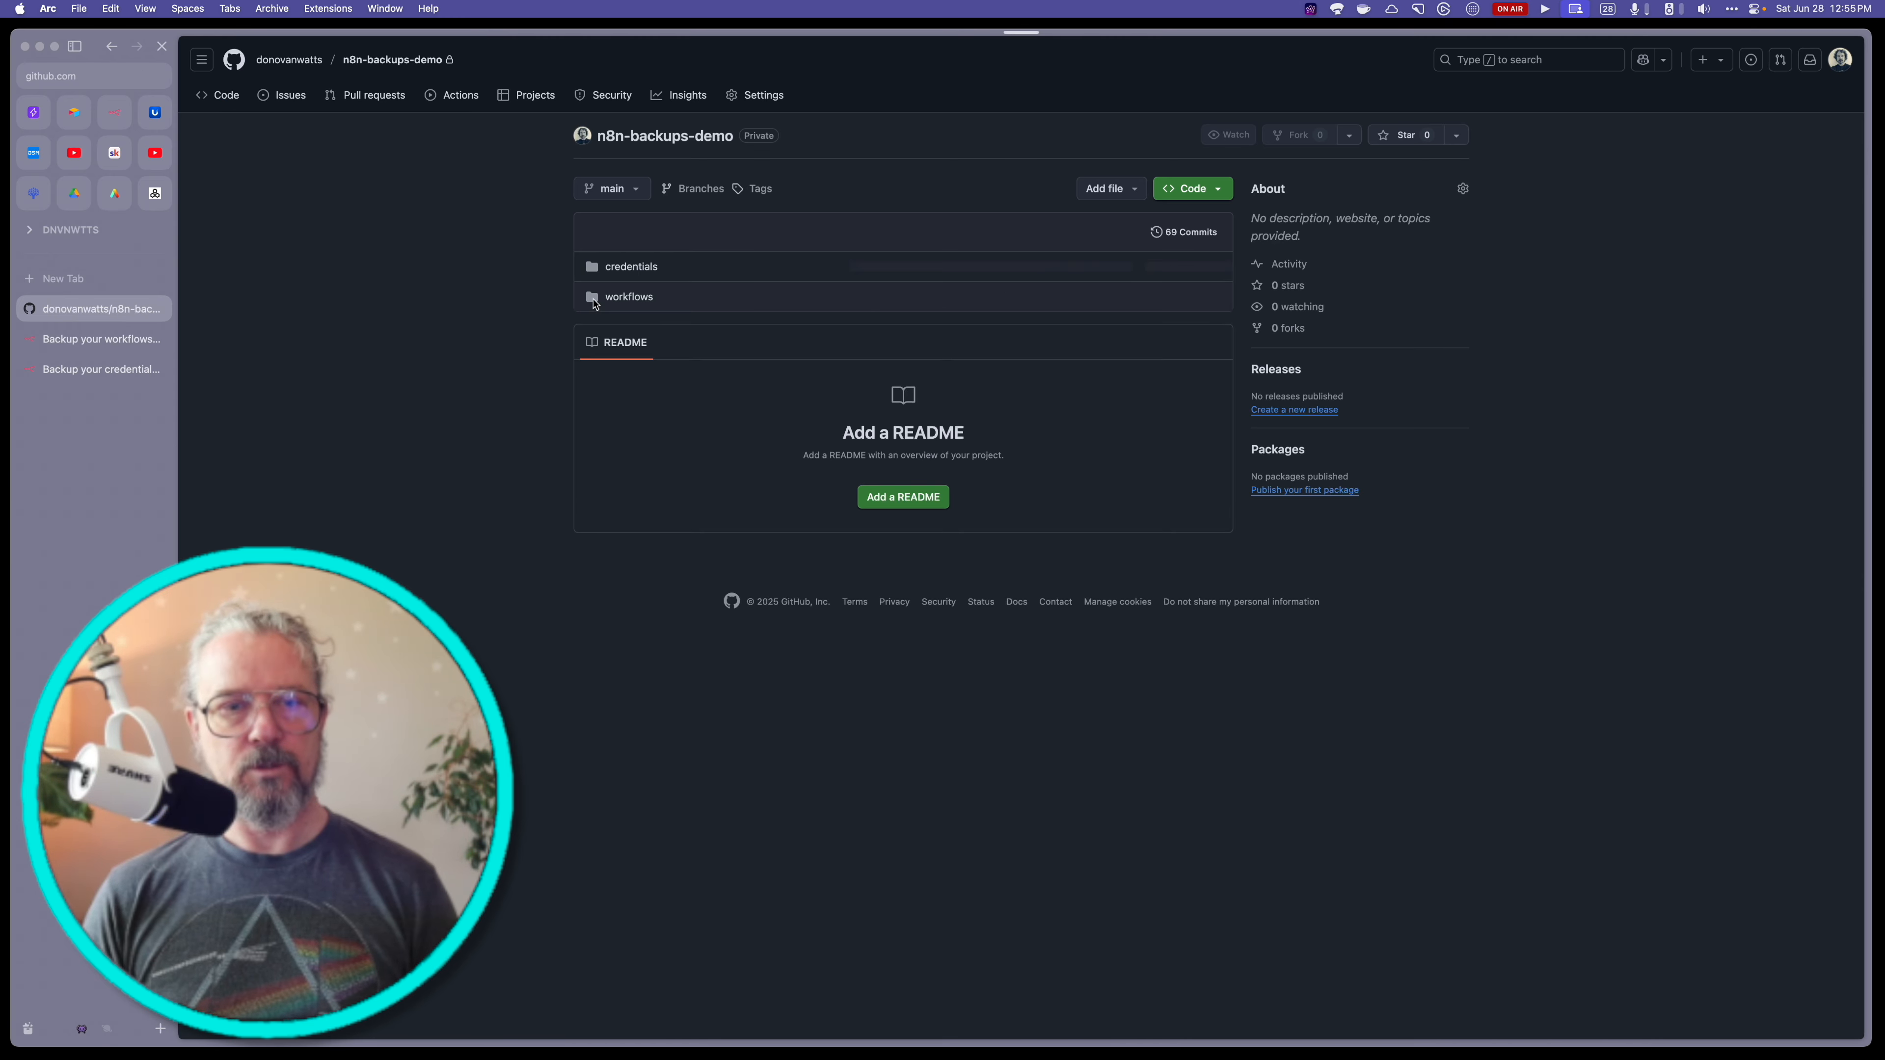
click(624, 269)
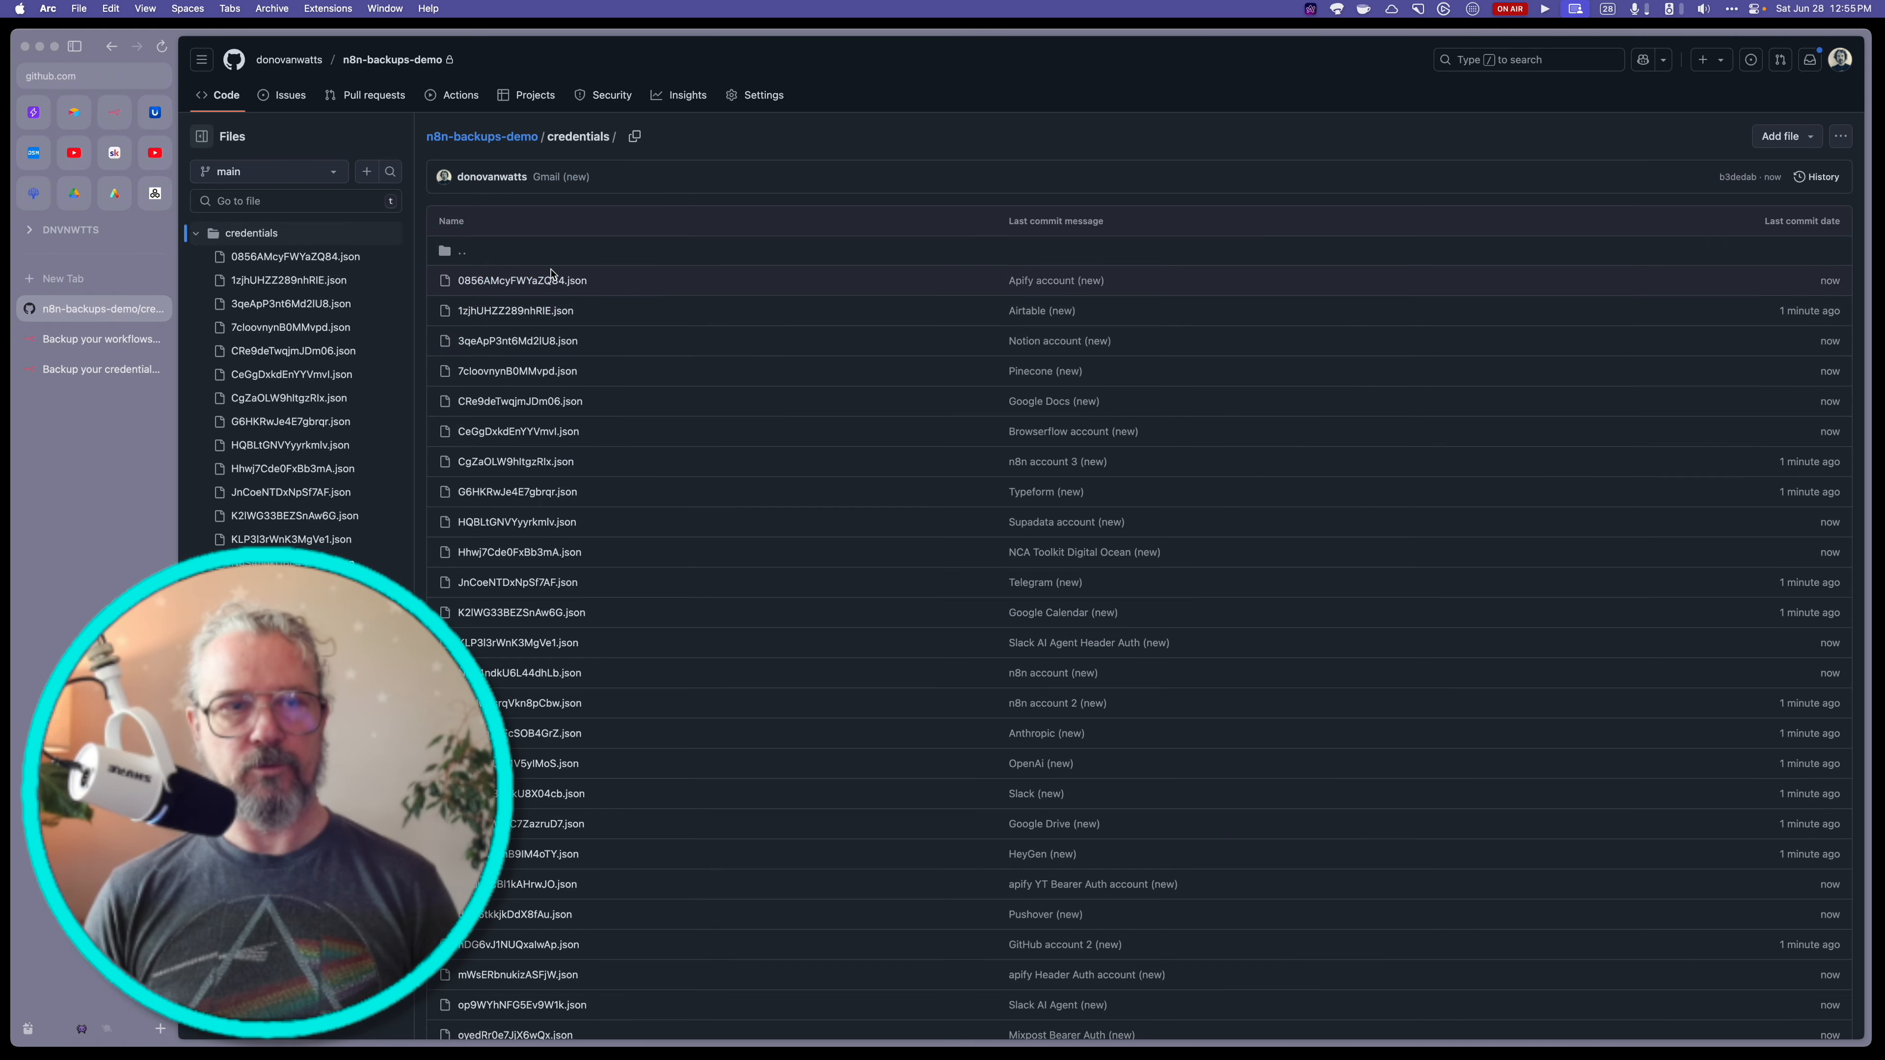
click(371, 61)
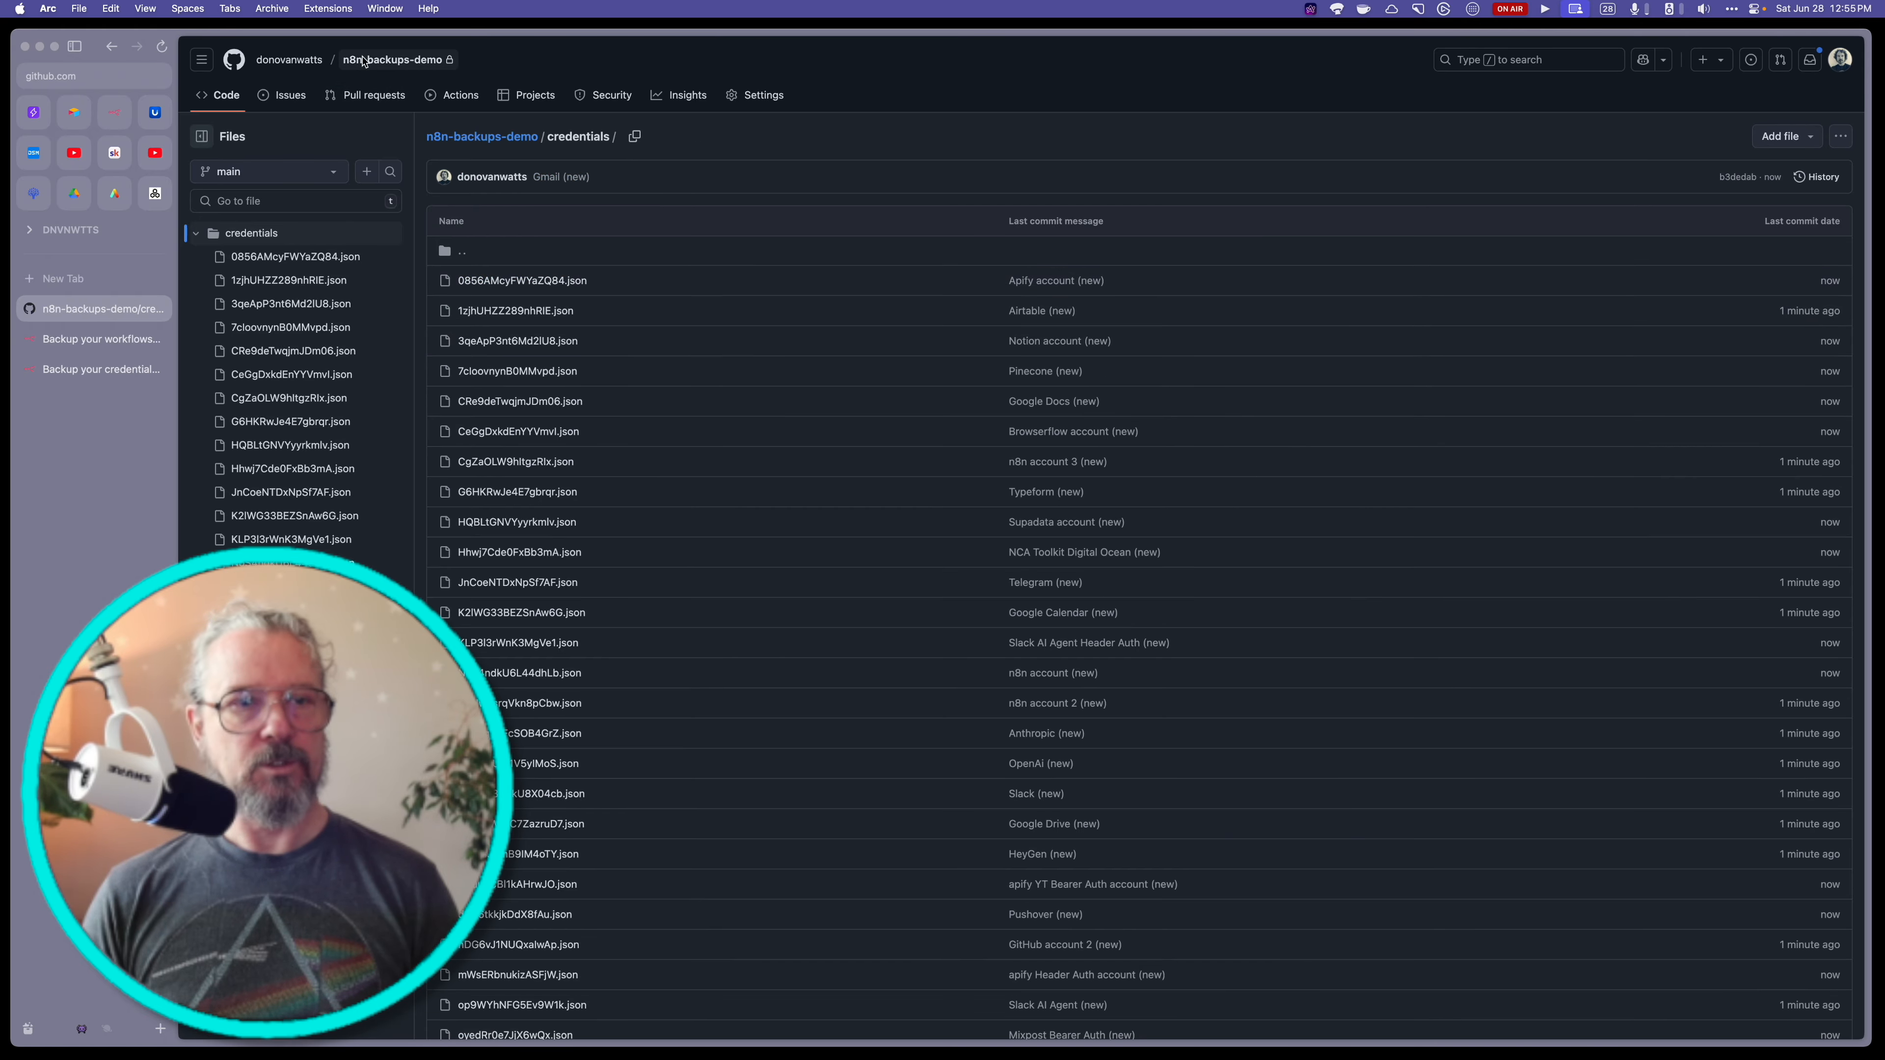
click(114, 112)
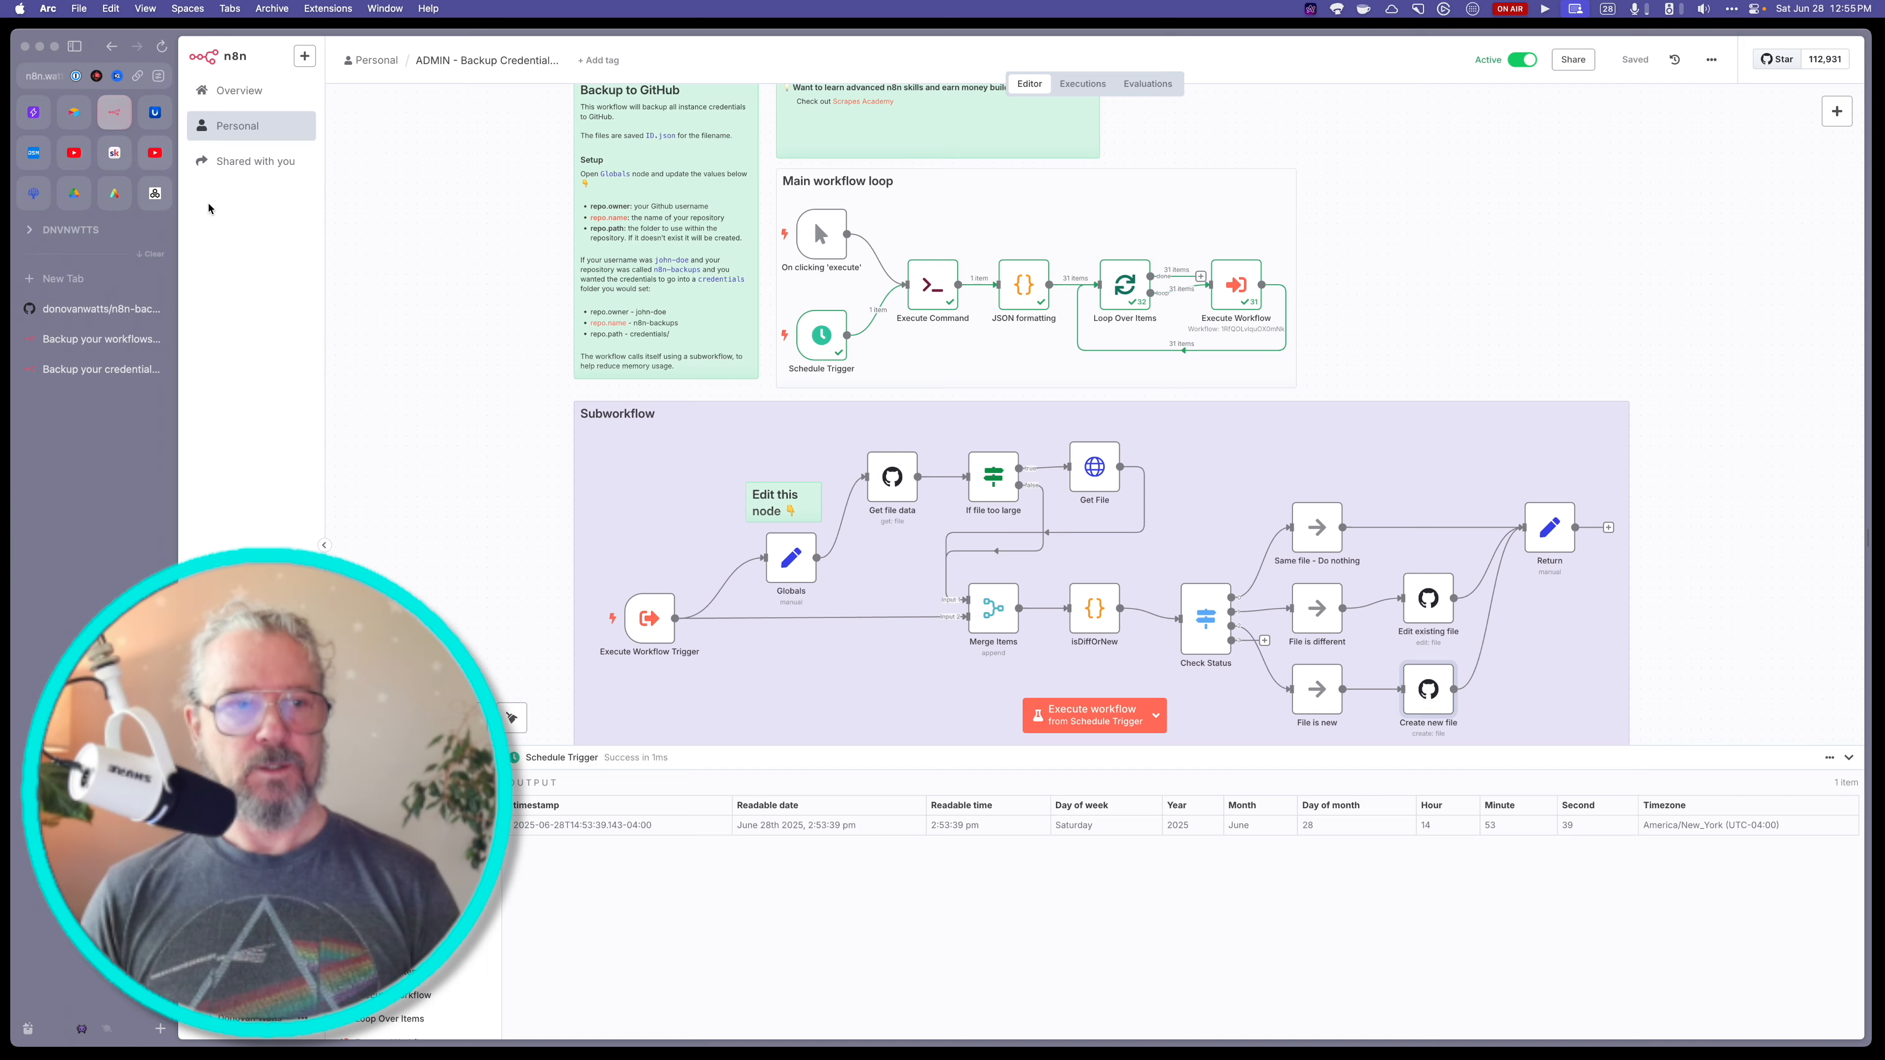